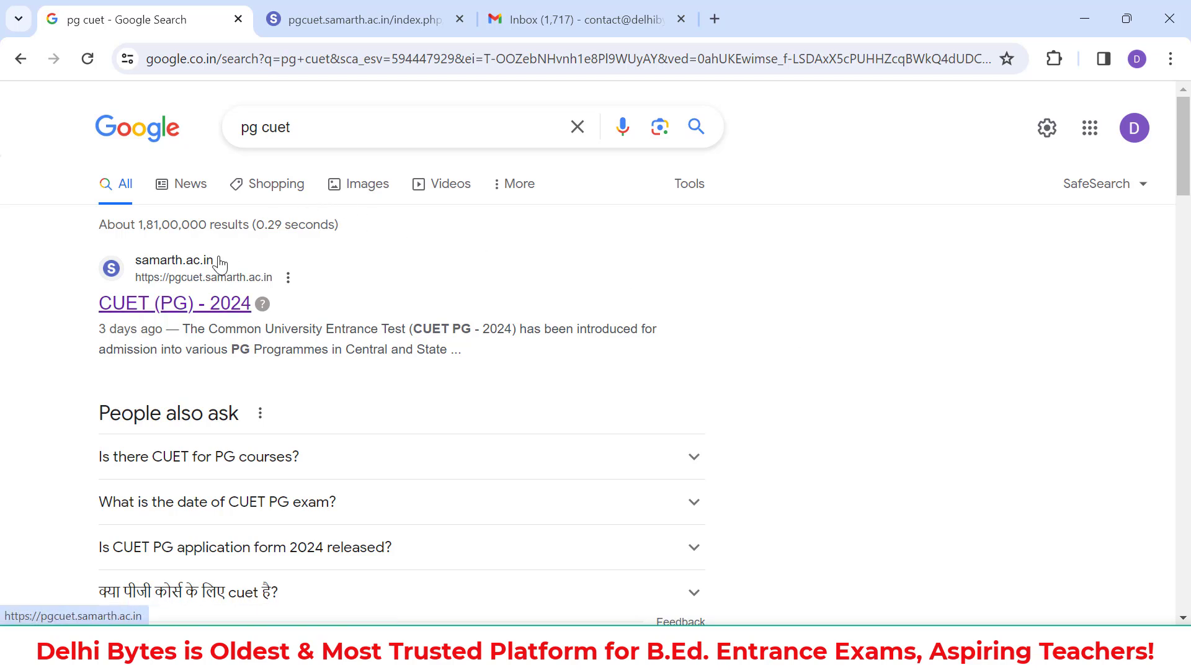
# Step: Open the official CUET (PG) 2024 portal at pgcuet.samarth.ac.in from the Google results
pyautogui.click(190, 306)
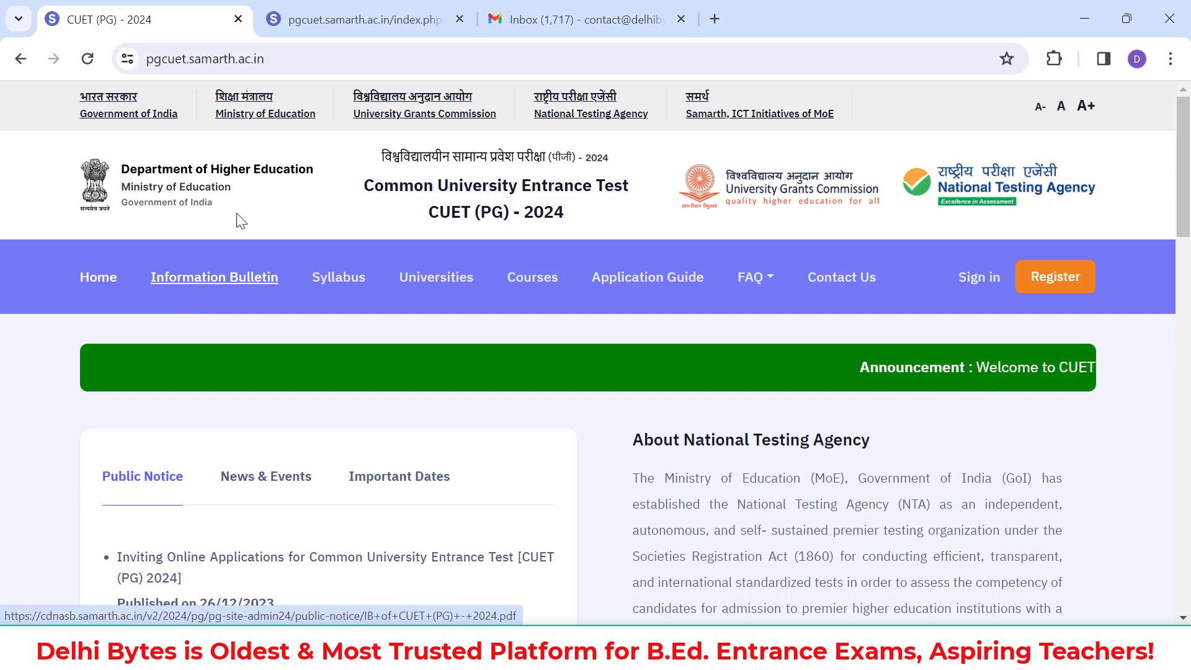
# Step: Browse the portal home page and go to the Universities page
pyautogui.click(304, 61)
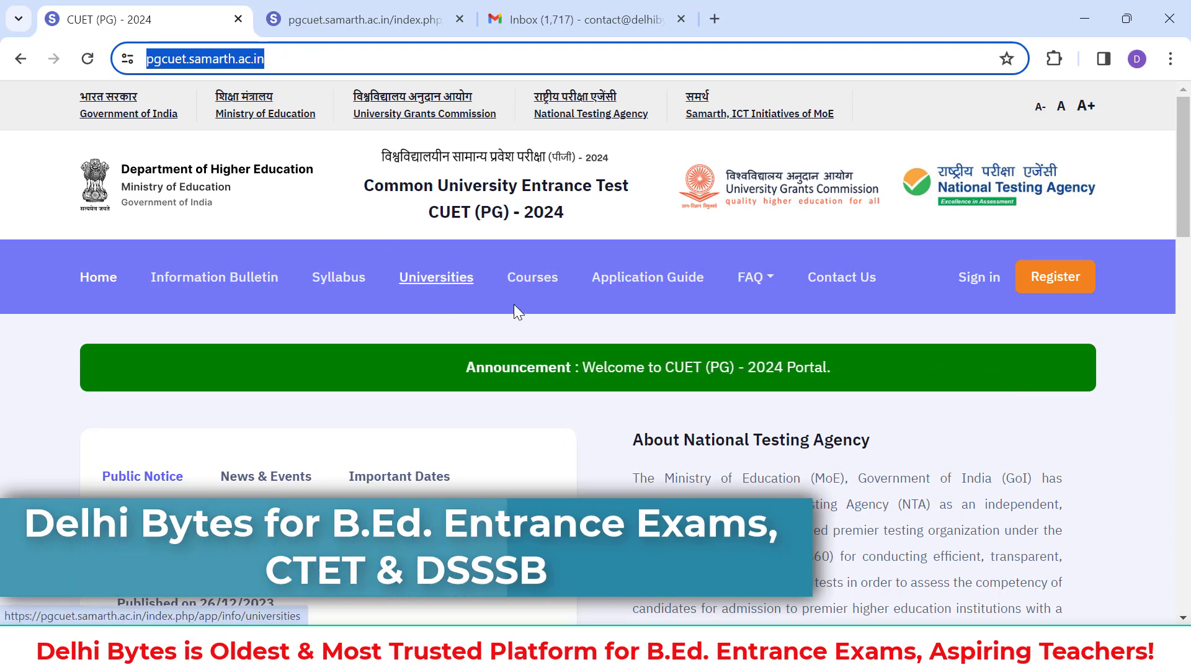
pyautogui.scroll(-8, 925, 420)
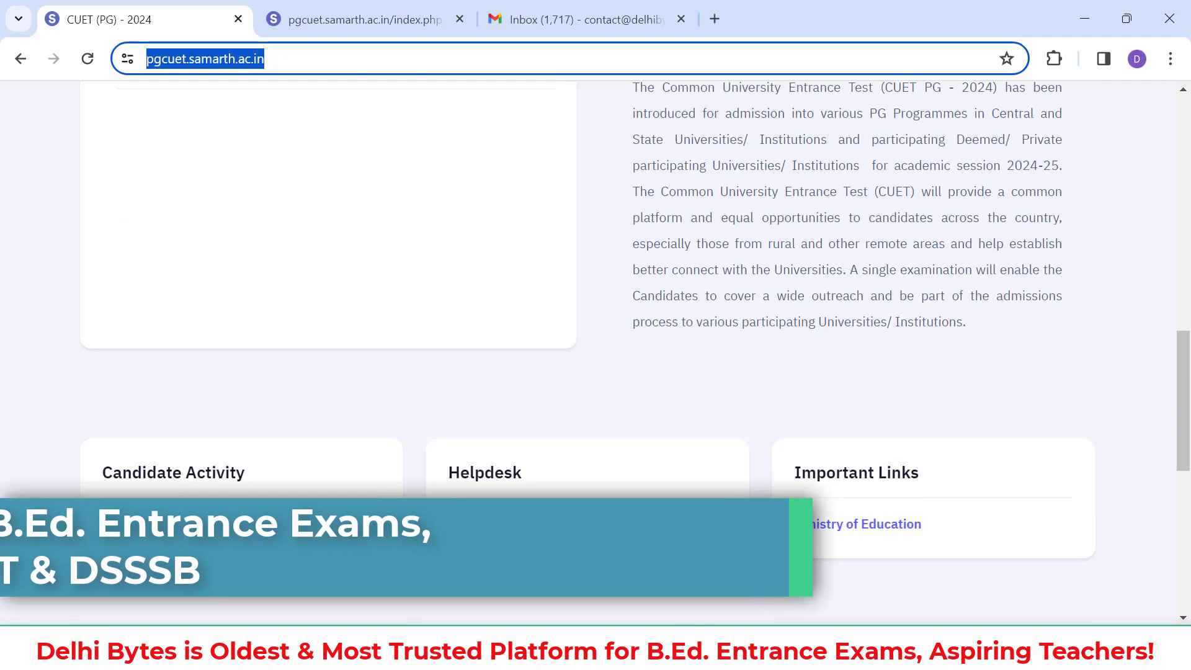
pyautogui.scroll(-9, 595, 354)
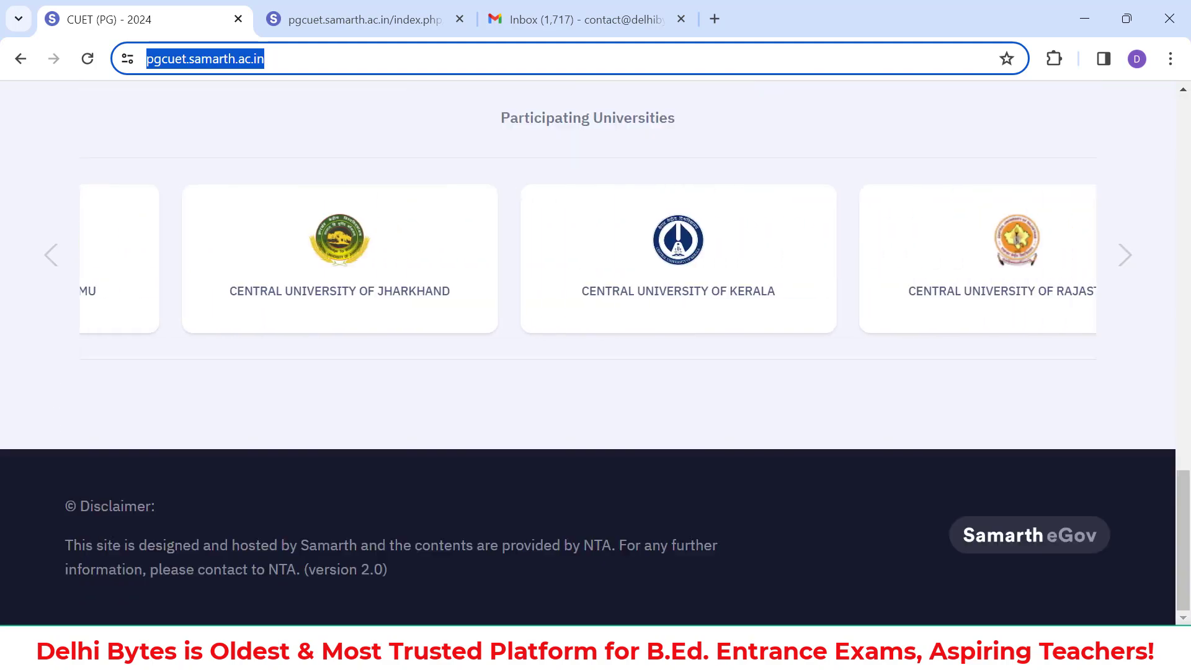
pyautogui.scroll(1, 595, 360)
pyautogui.scroll(20, 1133, 550)
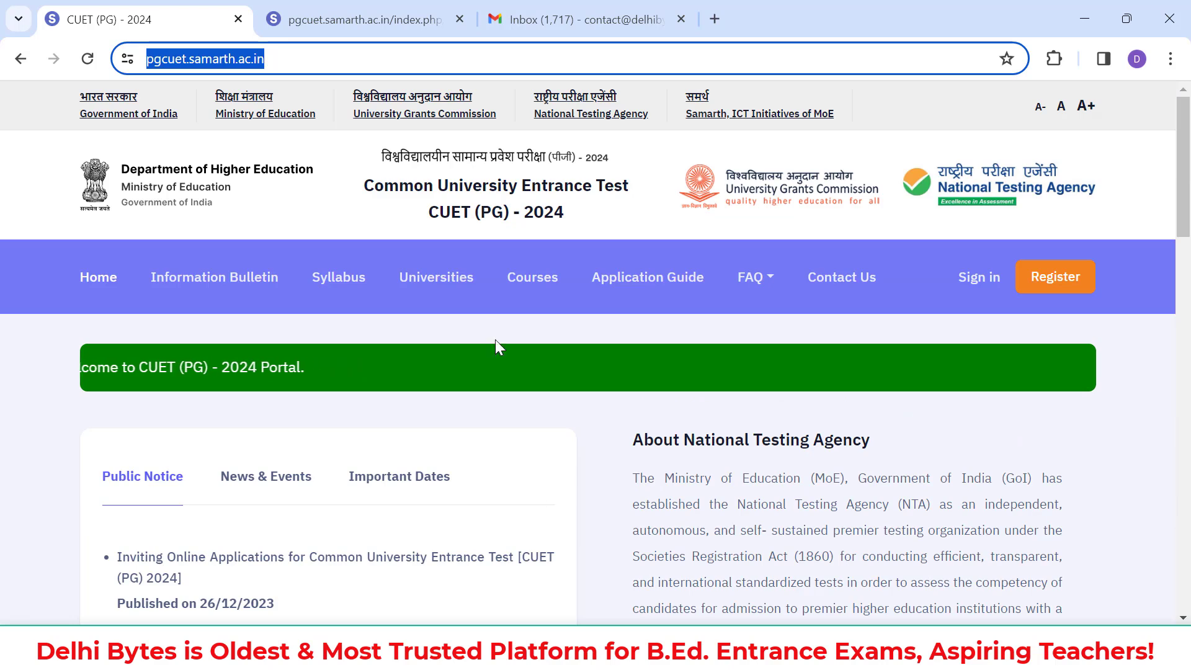
pyautogui.click(455, 292)
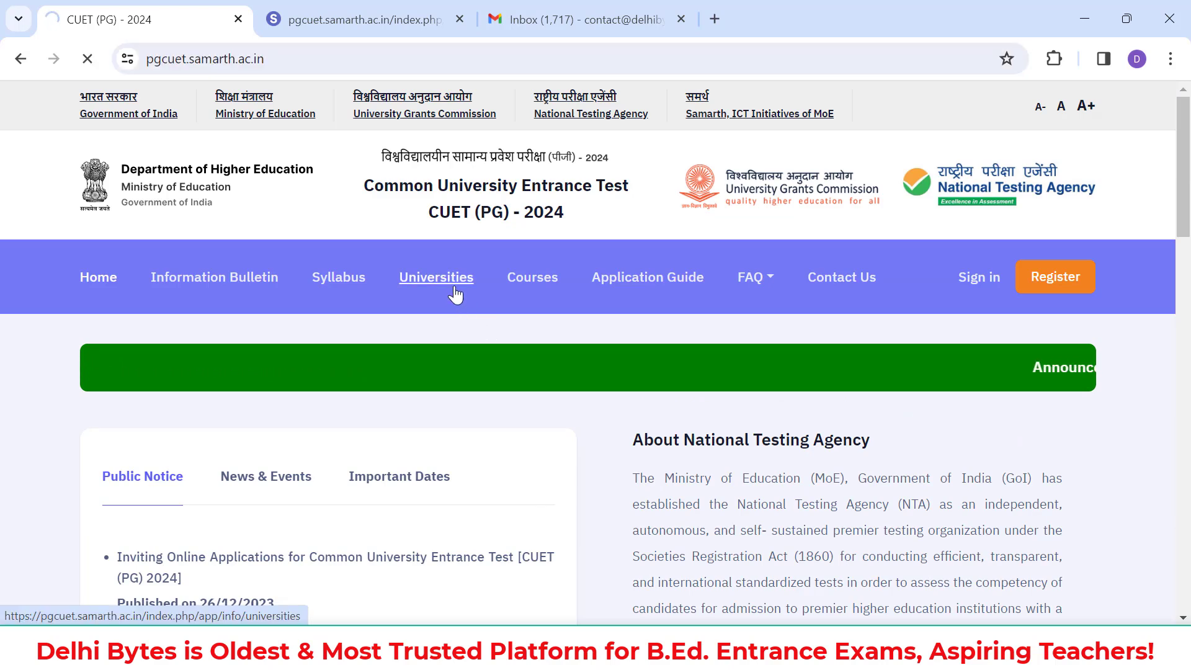
# Step: Scroll through the participating universities list, including University of Delhi
pyautogui.scroll(-4, 456, 293)
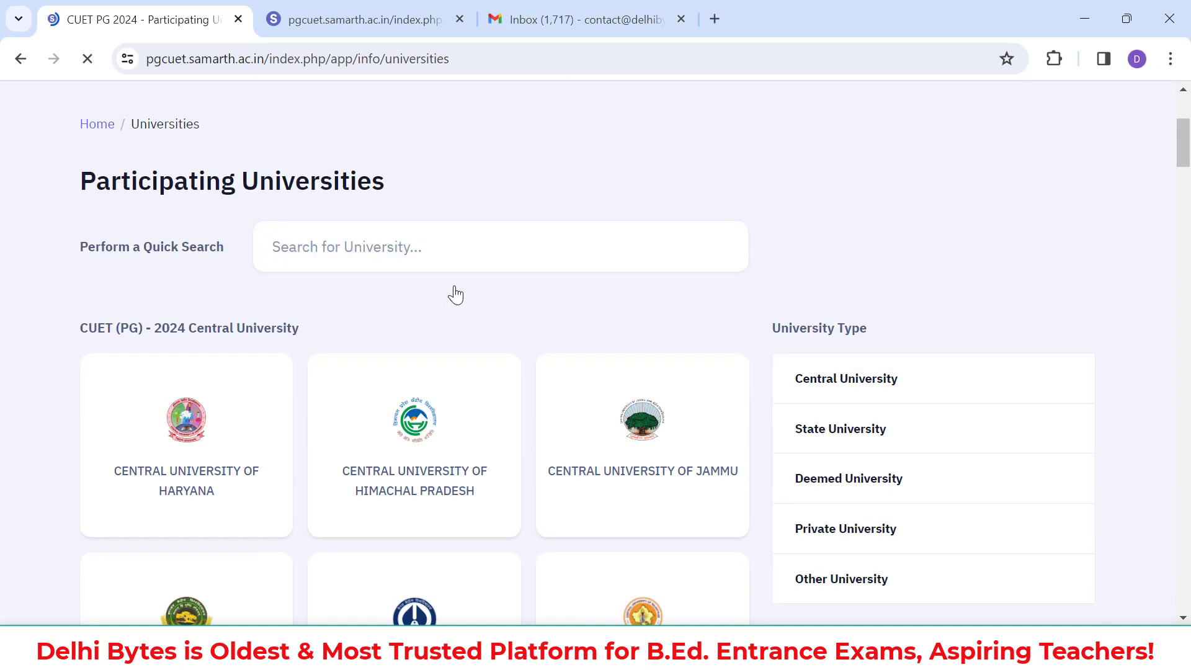
pyautogui.scroll(-2, 456, 296)
pyautogui.scroll(-1, 456, 296)
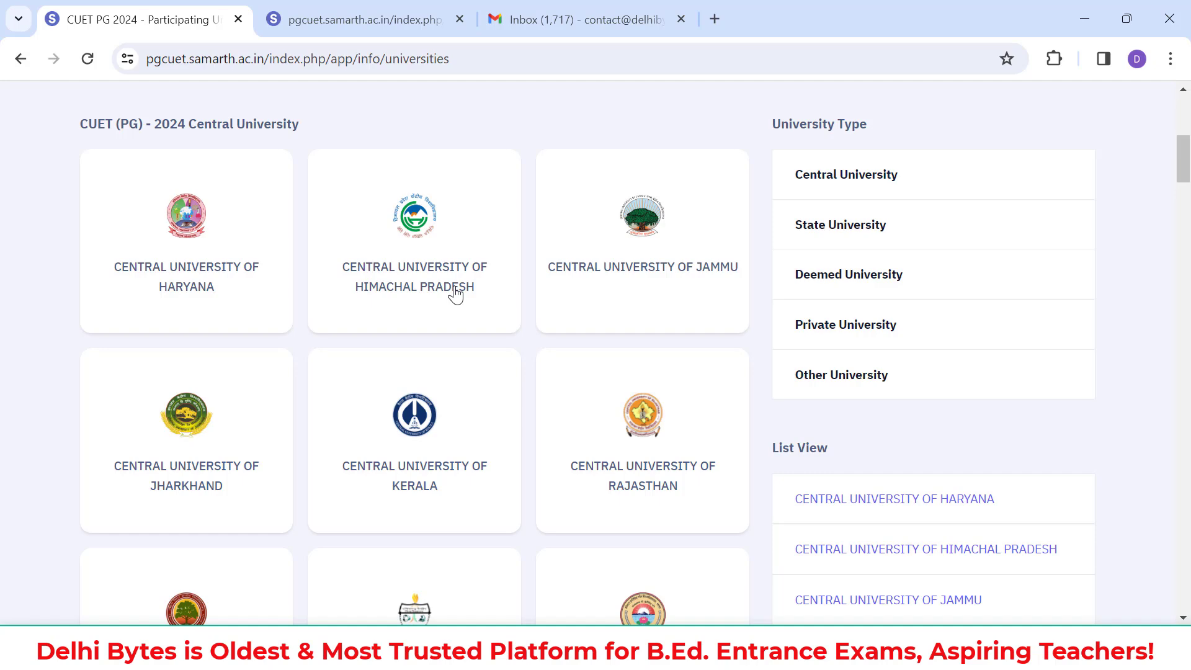
pyautogui.scroll(-1, 455, 295)
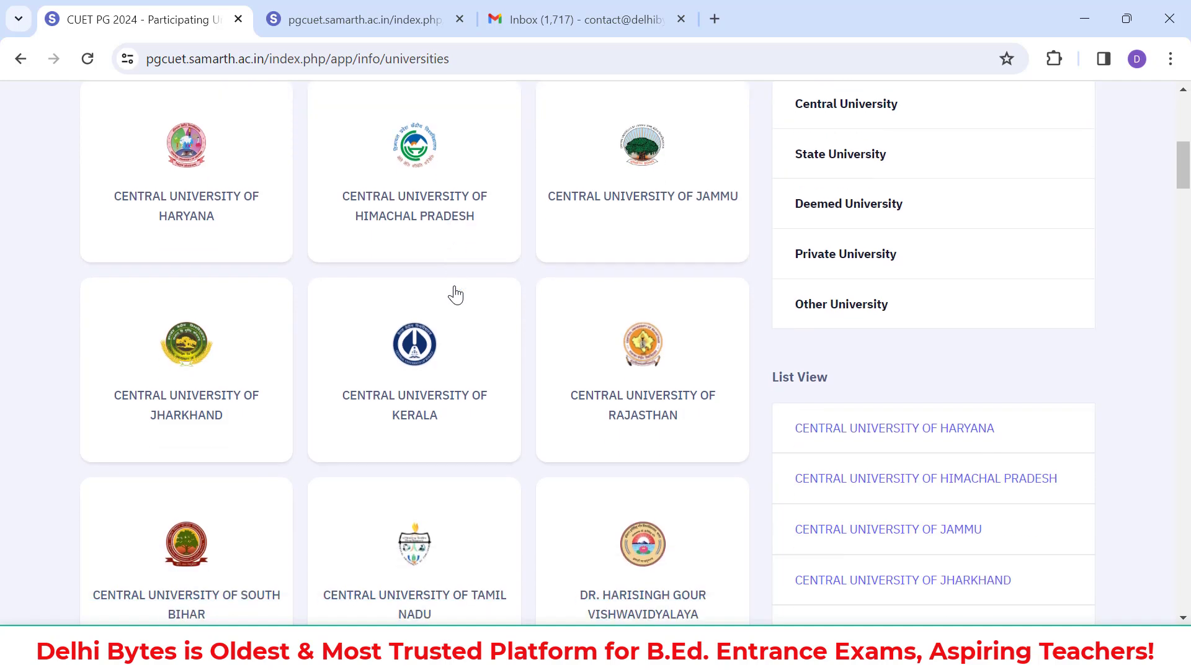
pyautogui.scroll(-5, 456, 295)
pyautogui.scroll(-7, 455, 295)
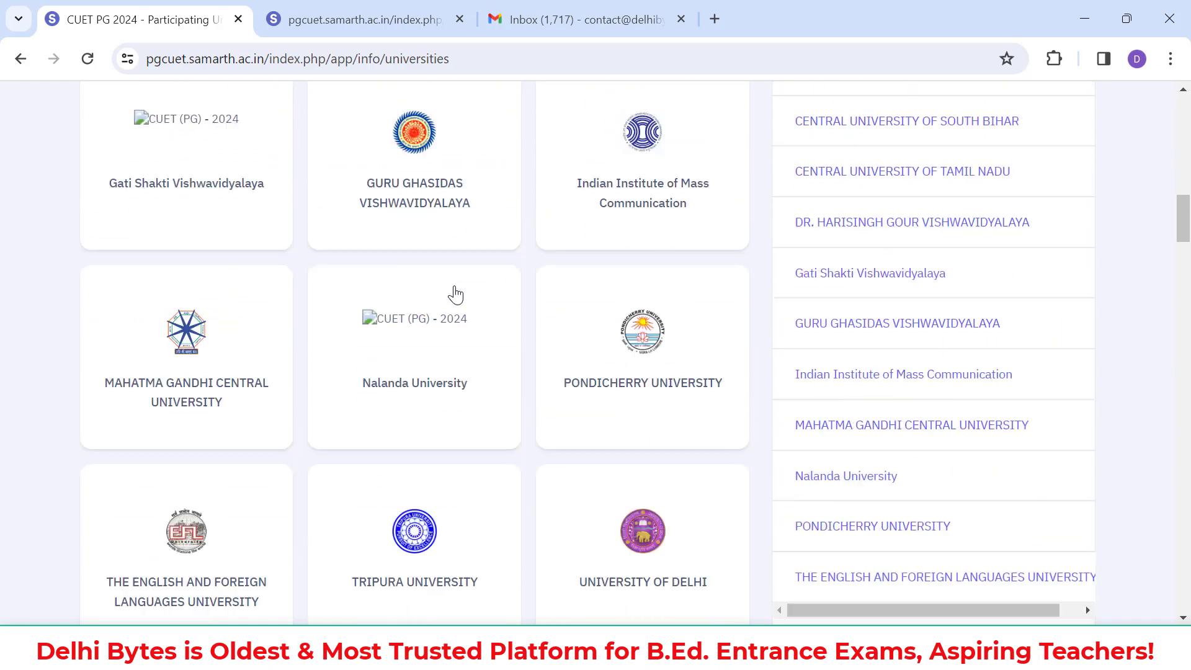
pyautogui.scroll(-2, 456, 296)
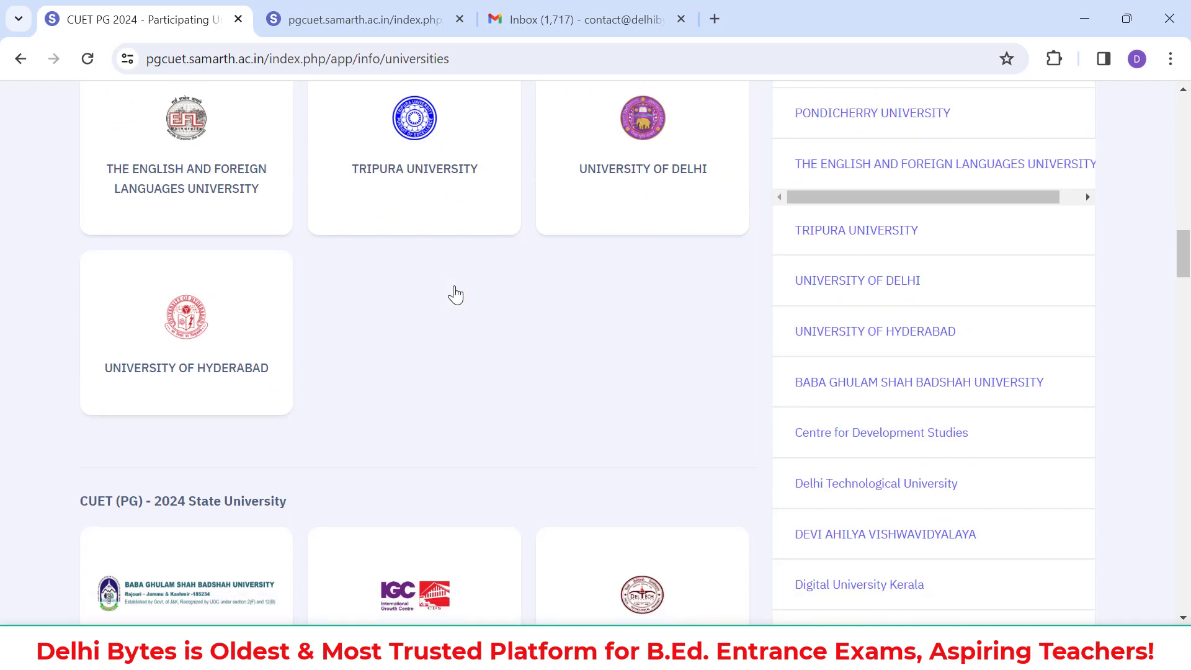
pyautogui.scroll(-3, 455, 295)
# Step: Scroll back to the top and return to the portal home page
pyautogui.scroll(4, 455, 296)
pyautogui.scroll(3, 456, 295)
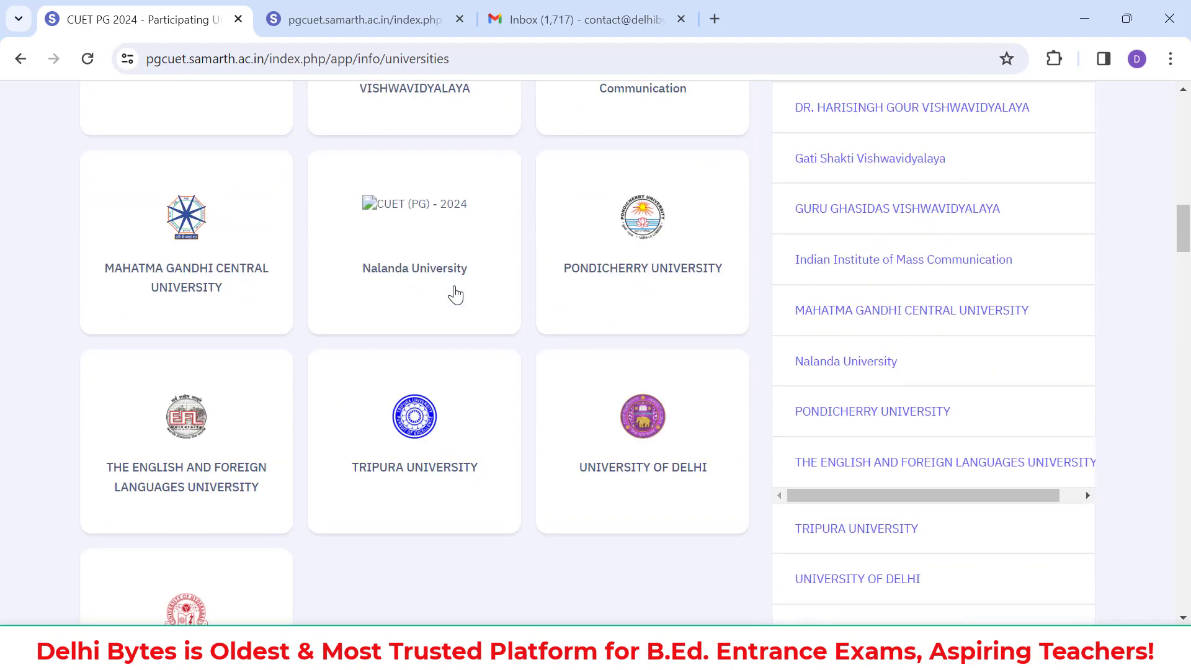
pyautogui.scroll(15, 456, 296)
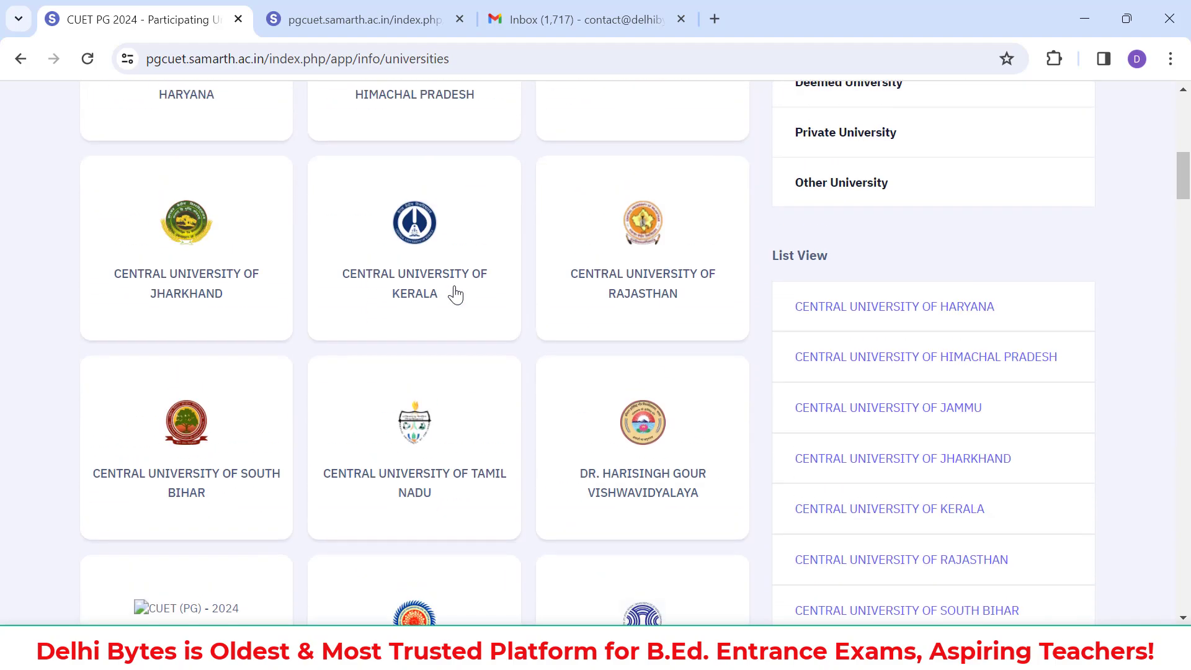
pyautogui.scroll(2, 456, 296)
pyautogui.scroll(2, 456, 295)
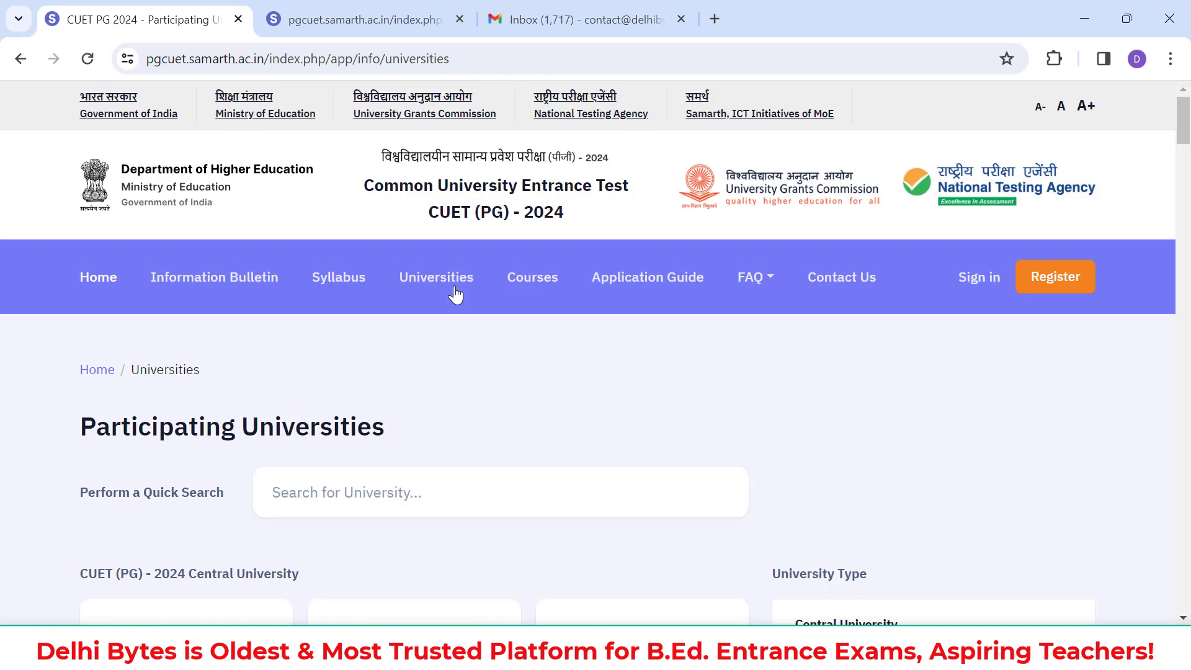
pyautogui.click(100, 283)
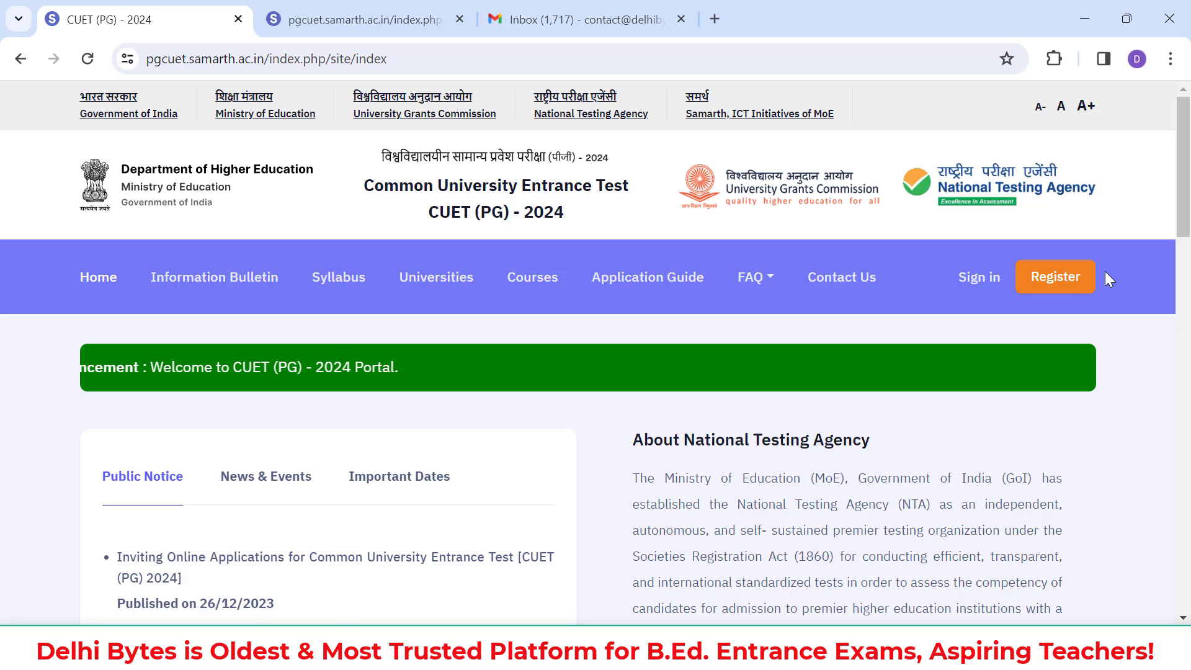
# Step: Open the Register instructions page and read through the application procedure
pyautogui.click(1067, 280)
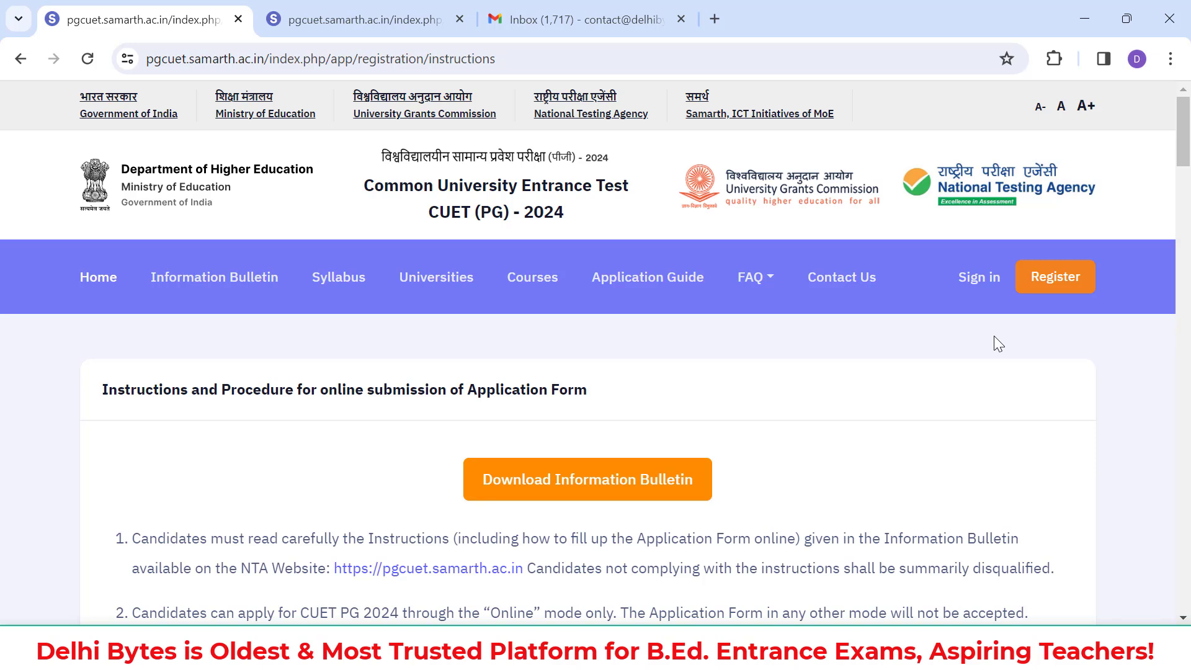
pyautogui.scroll(-1, 994, 337)
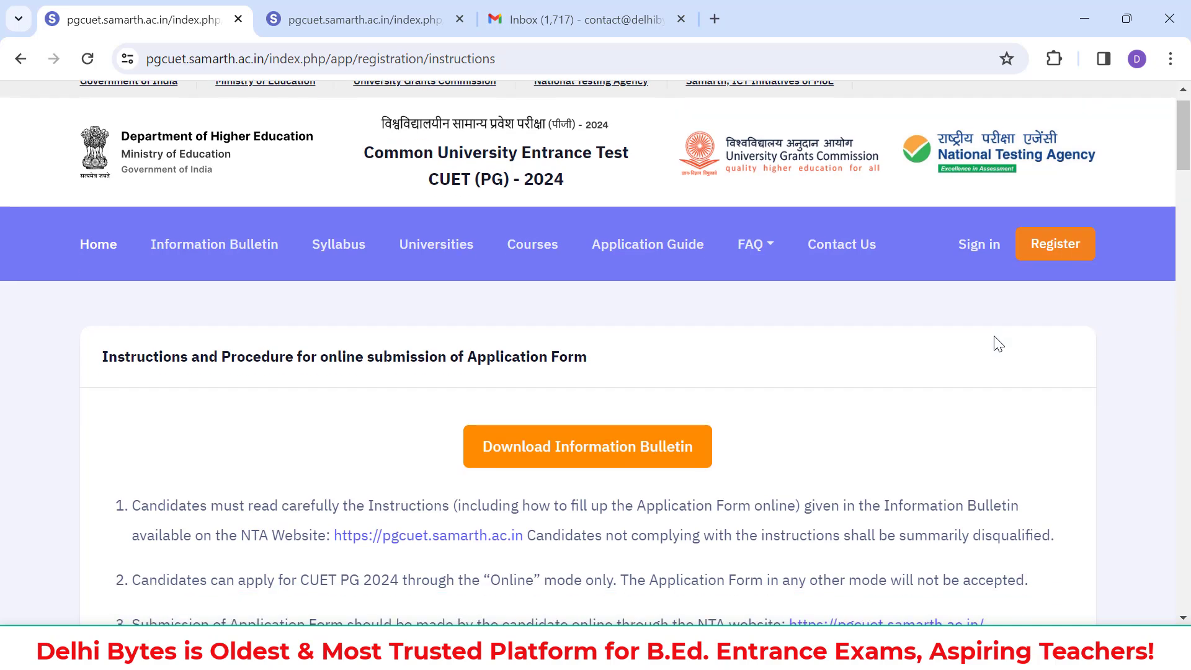
pyautogui.scroll(-1, 998, 343)
pyautogui.scroll(-1, 998, 343)
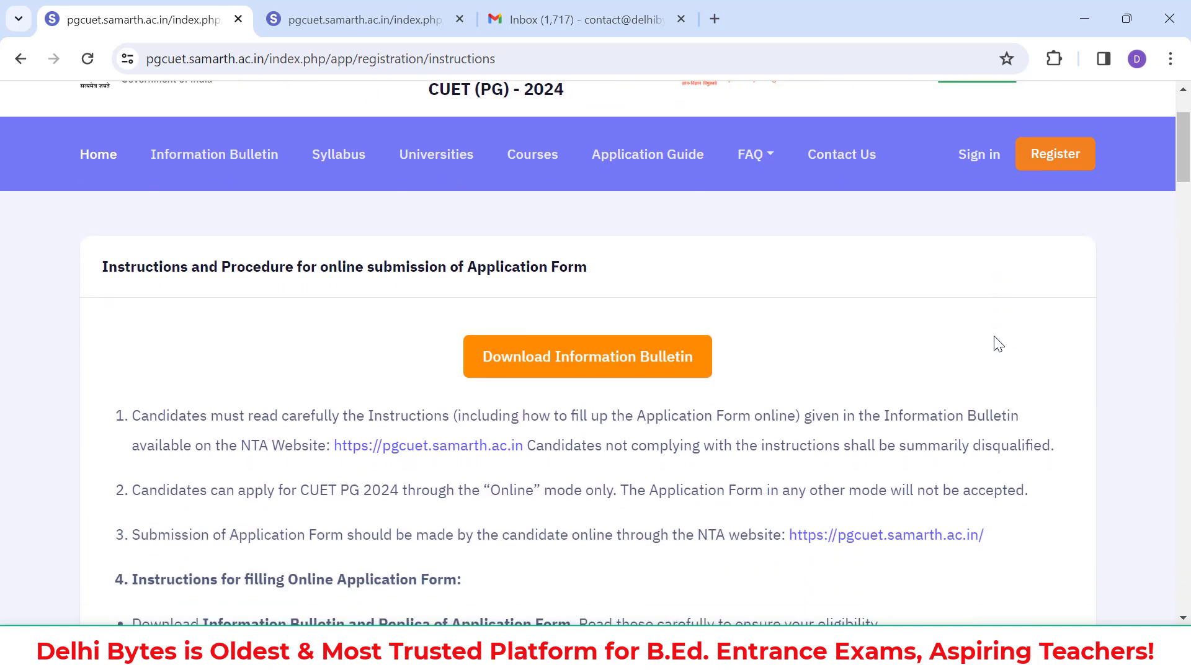
pyautogui.scroll(-1, 994, 337)
pyautogui.scroll(4, 995, 337)
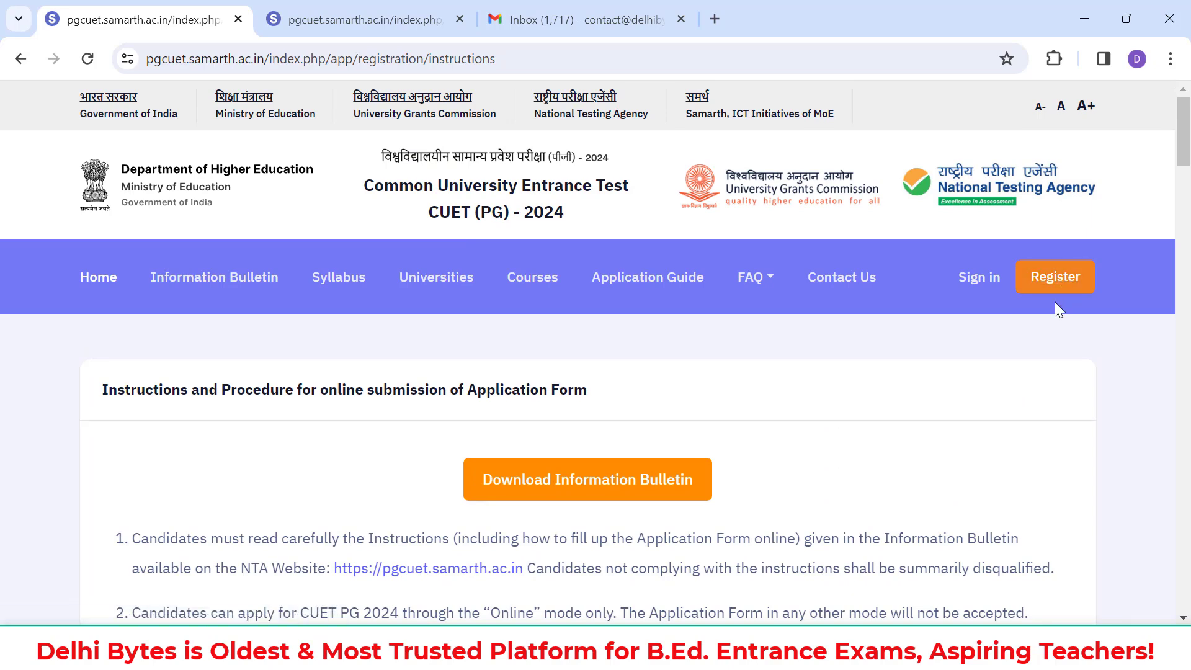
pyautogui.scroll(-5, 1055, 308)
pyautogui.scroll(4, 1055, 309)
pyautogui.scroll(-1, 1059, 309)
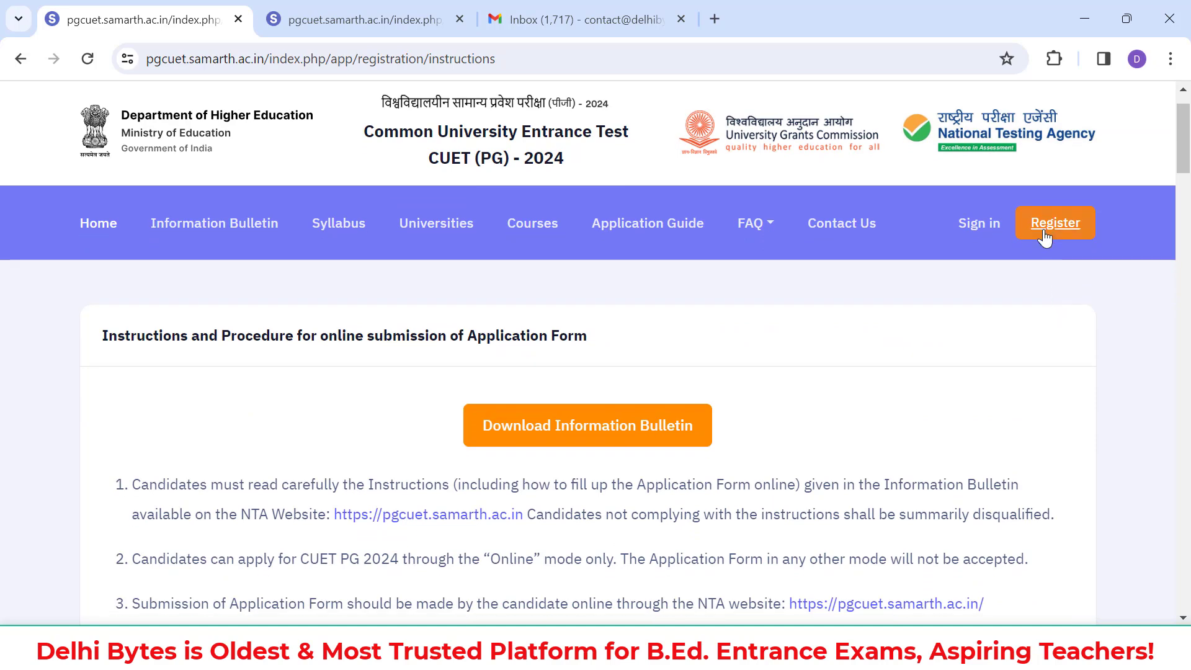
pyautogui.scroll(2, 1048, 234)
pyautogui.scroll(-5, 990, 315)
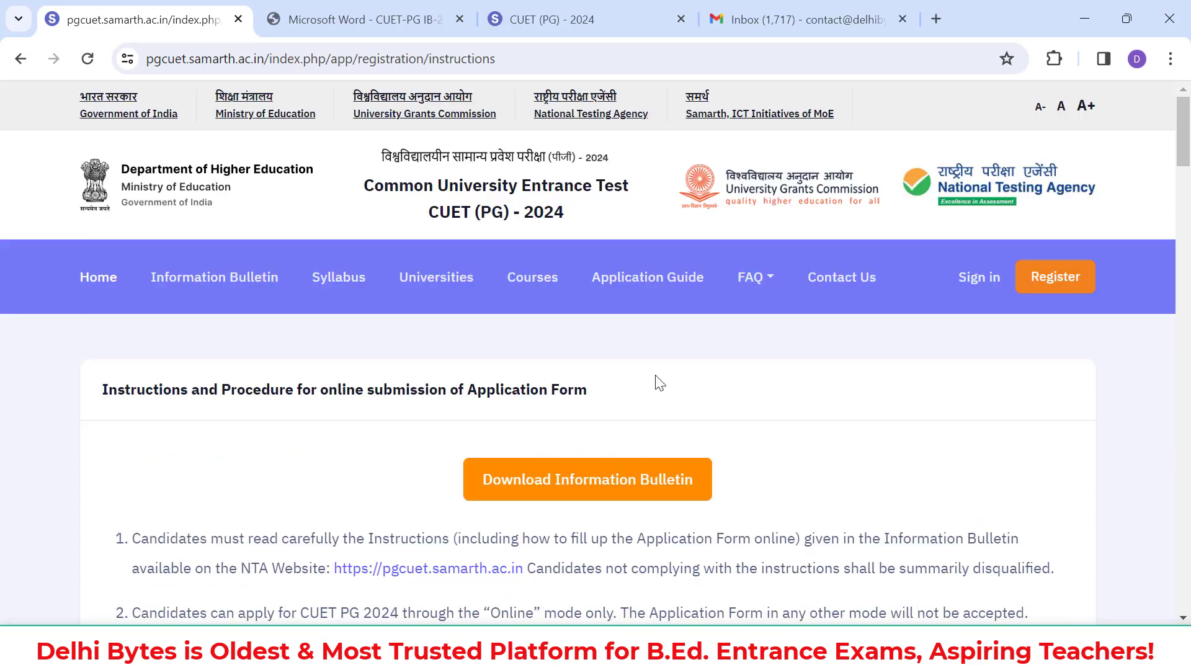
# Step: Open the Information Bulletin PDF and scroll to page 5's important dates and fee table
pyautogui.click(539, 486)
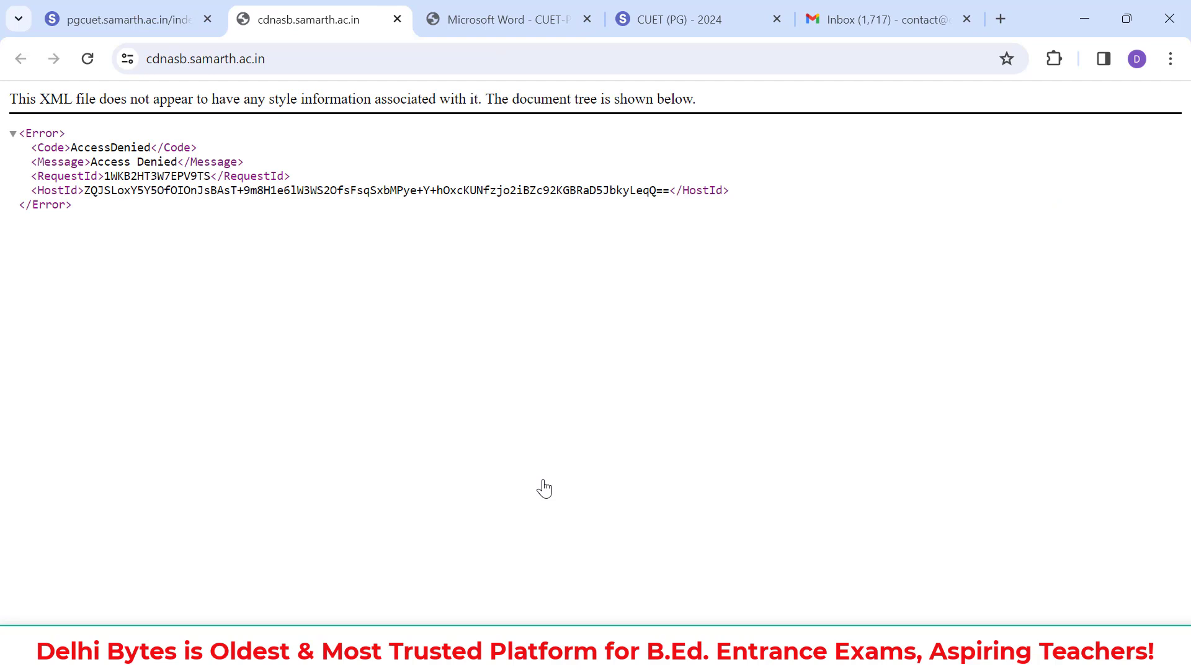
pyautogui.click(508, 24)
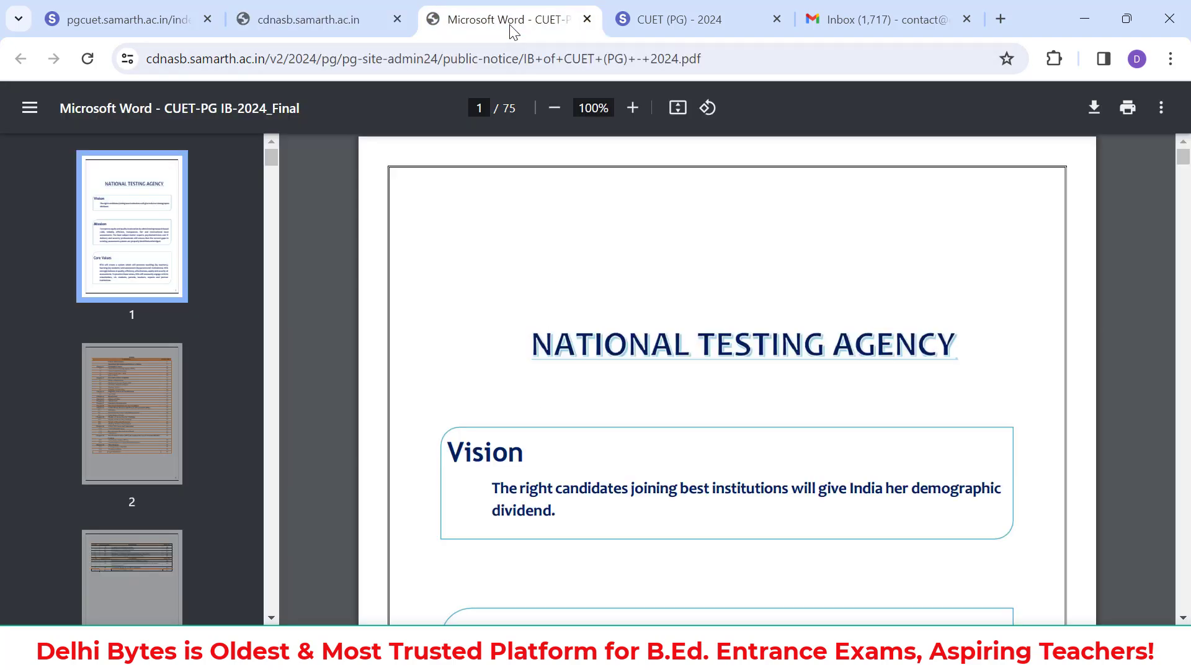
pyautogui.click(665, 25)
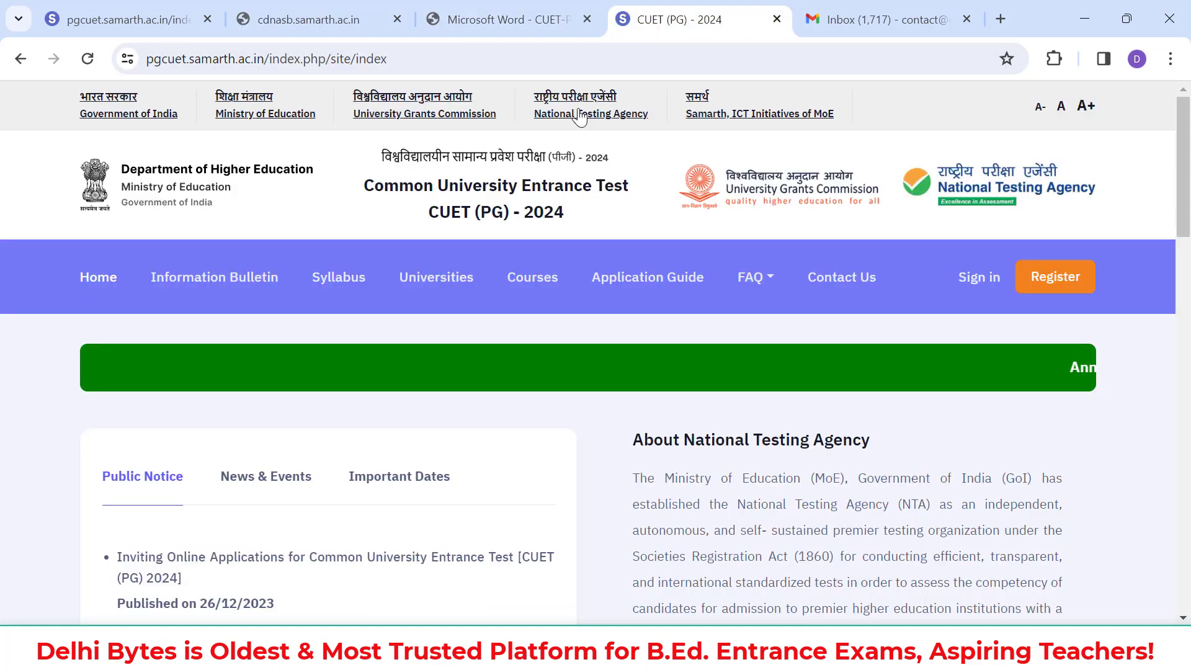
pyautogui.click(223, 276)
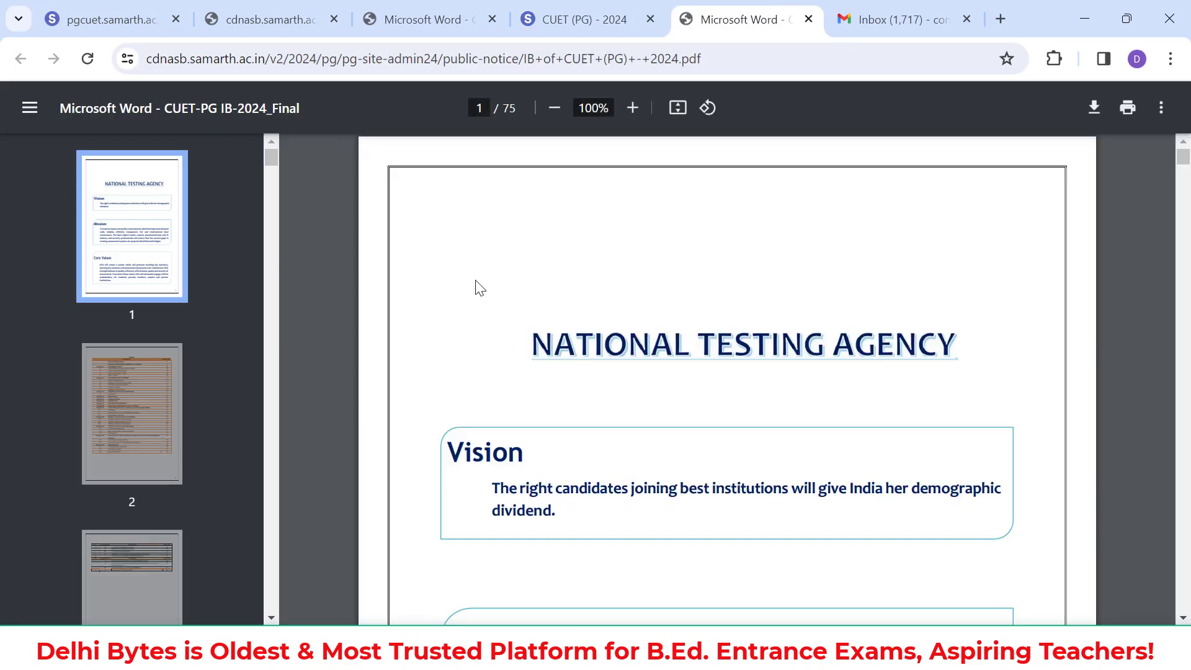
pyautogui.scroll(-20, 479, 287)
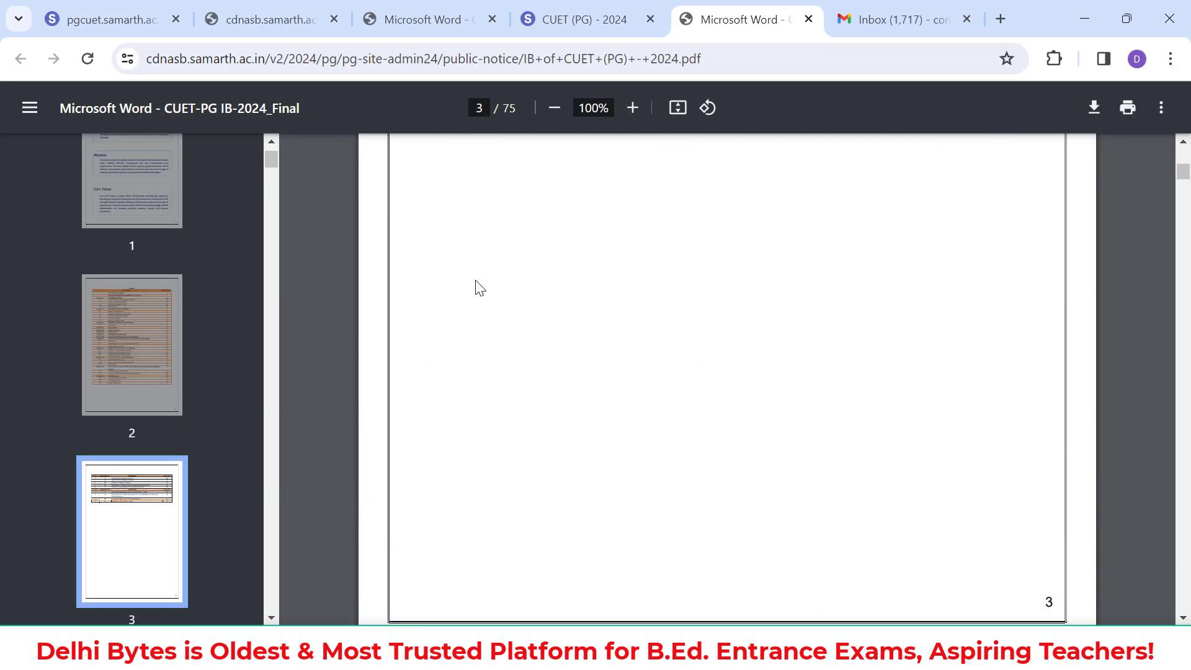
pyautogui.scroll(-10, 480, 287)
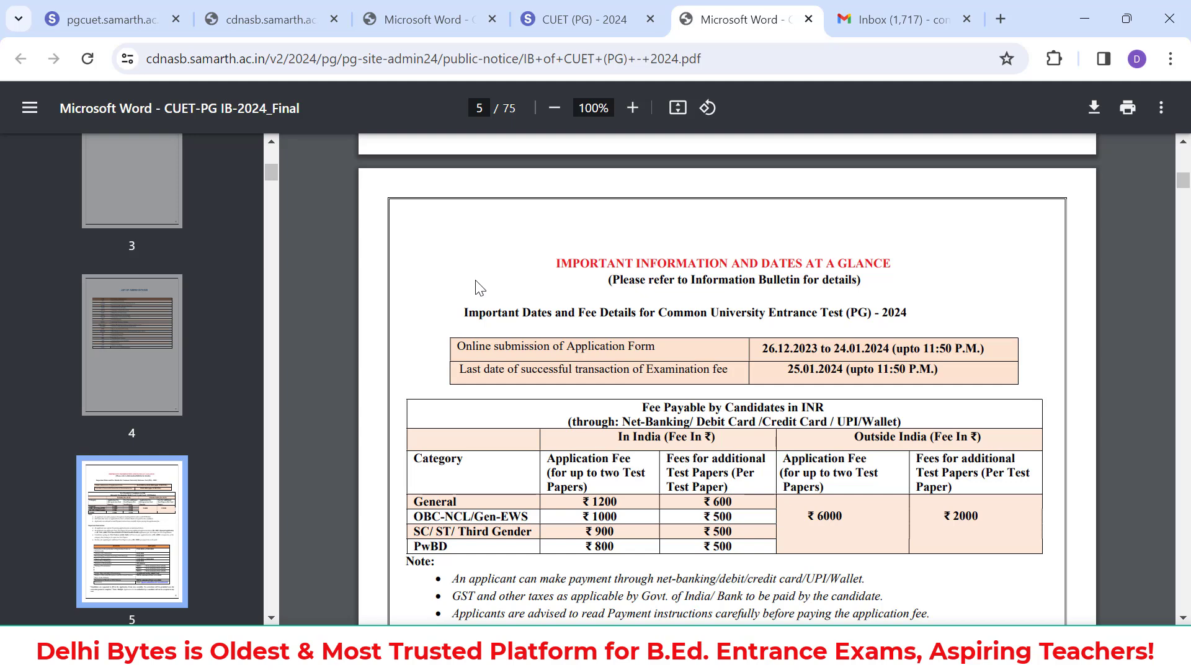
pyautogui.scroll(-1, 481, 287)
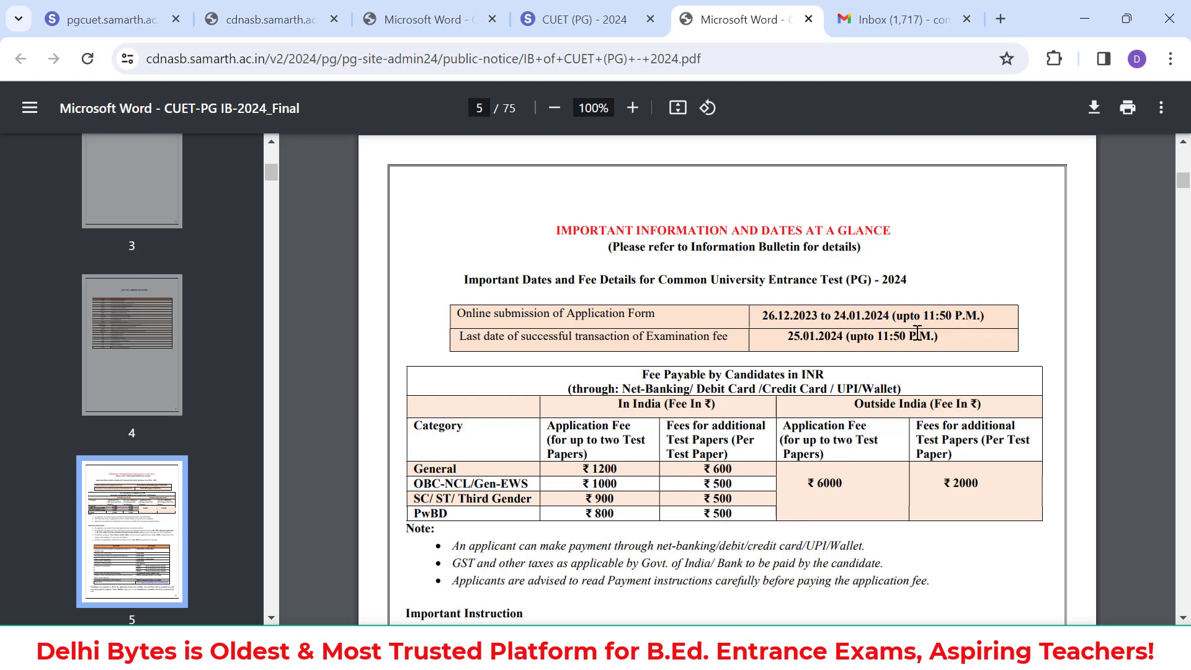
# Step: Agree to the Information Bulletin declaration and proceed to the registration form
pyautogui.click(95, 23)
pyautogui.scroll(-10, 494, 355)
pyautogui.scroll(10, 495, 354)
pyautogui.scroll(-15, 495, 355)
pyautogui.scroll(-20, 495, 355)
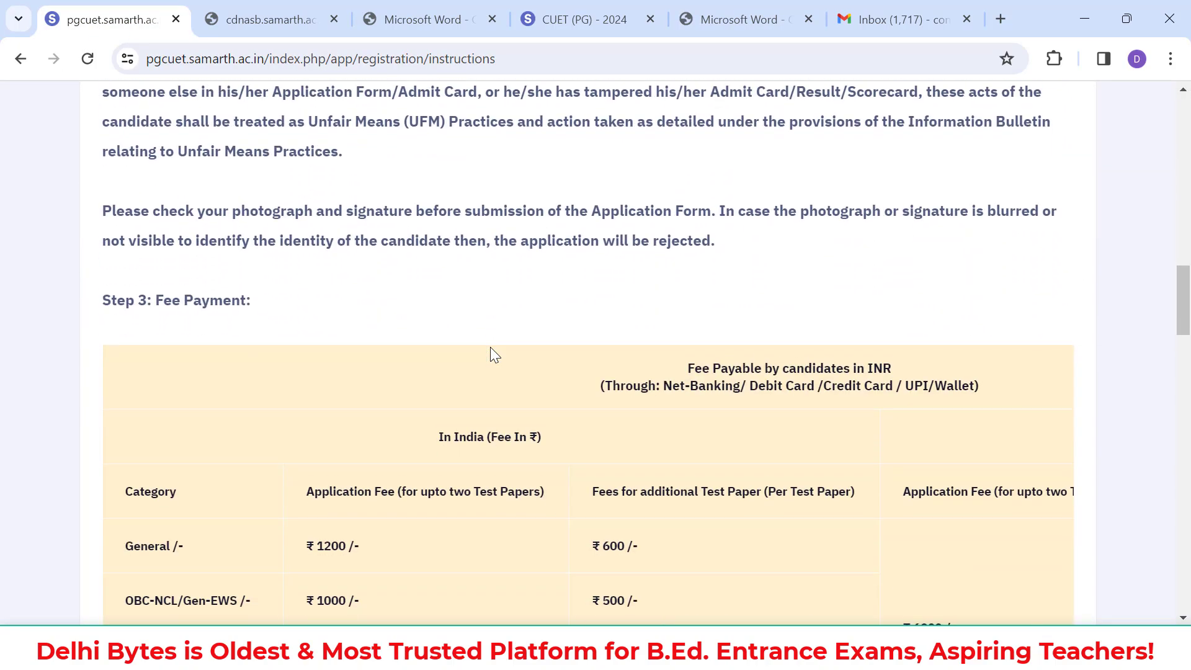
pyautogui.scroll(-15, 495, 354)
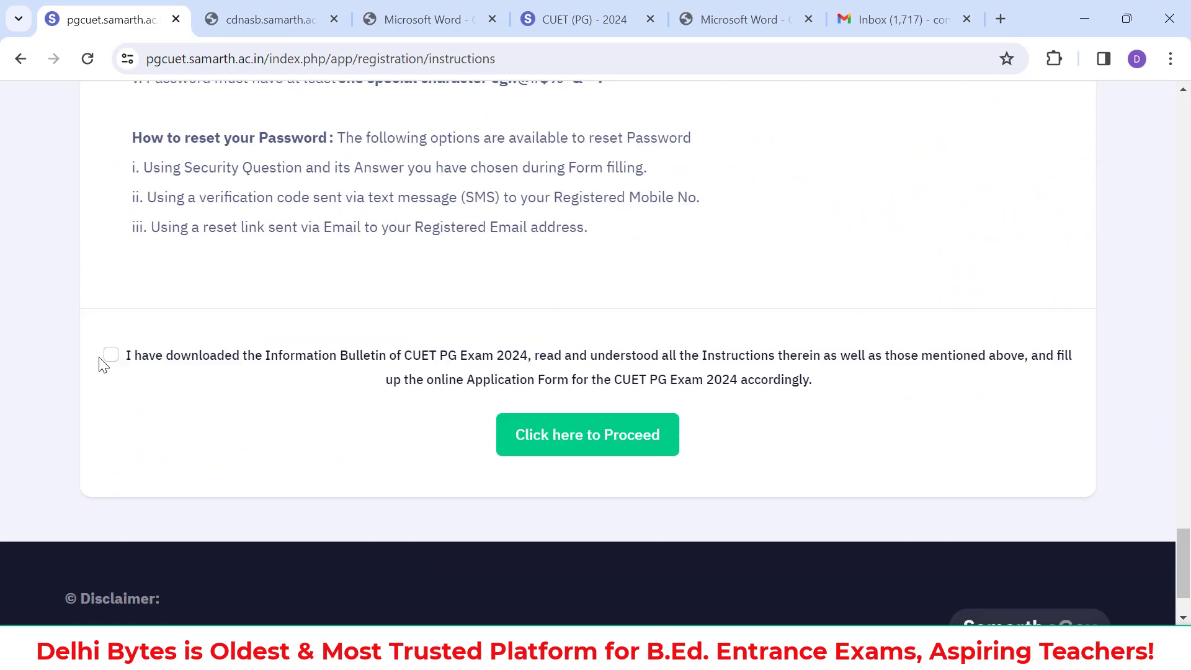
pyautogui.click(110, 357)
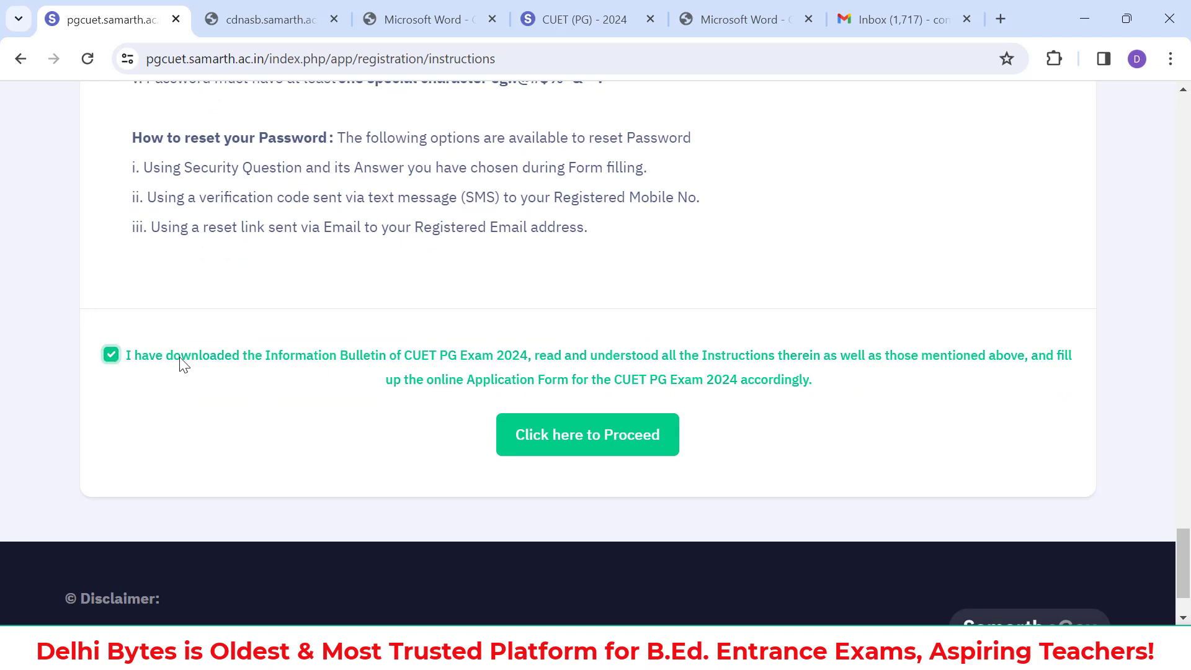
pyautogui.click(524, 439)
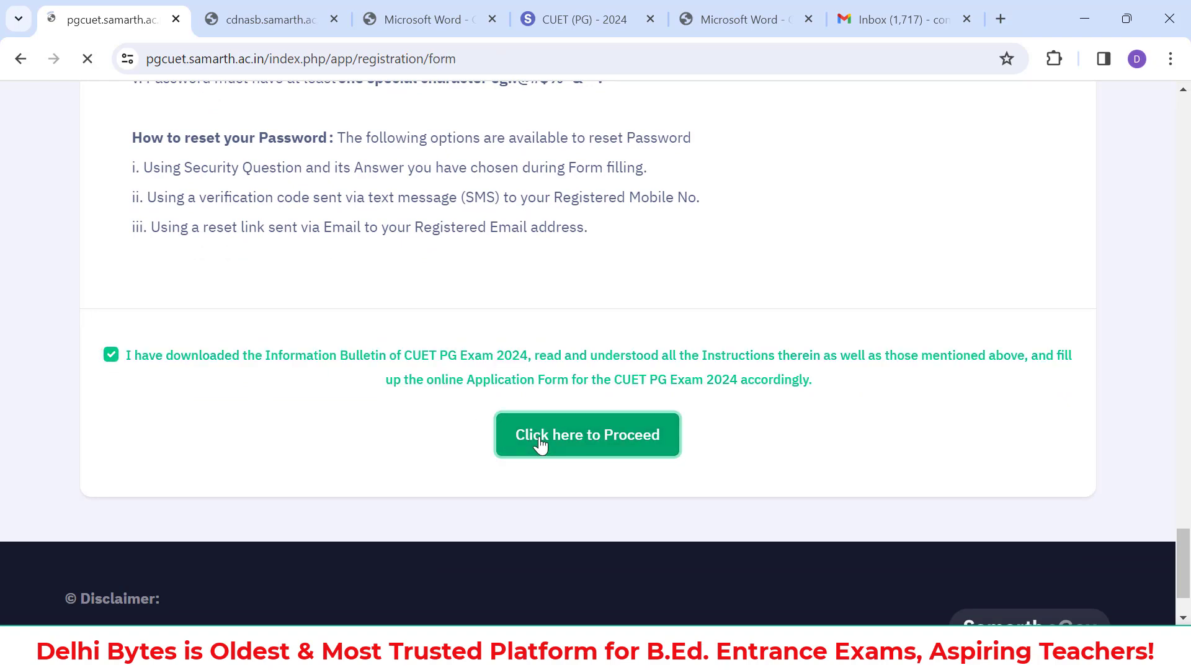
# Step: Scroll through the empty form's sections from Personal Details to the password fields
pyautogui.scroll(-1, 537, 444)
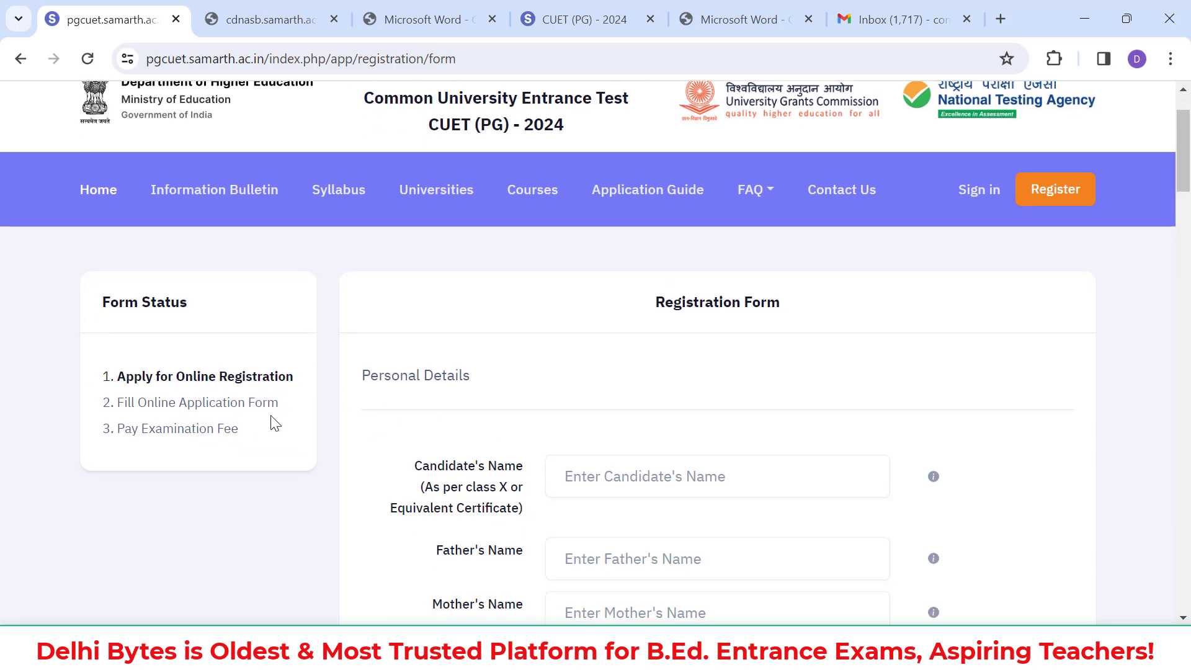
pyautogui.scroll(-1, 274, 425)
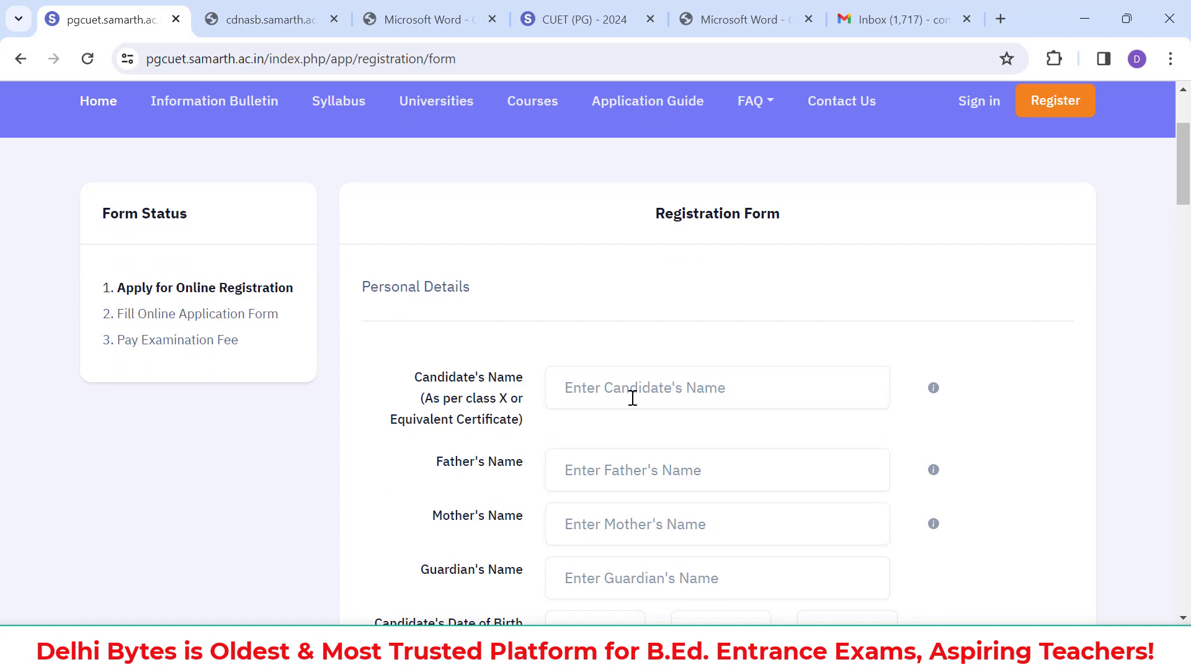
pyautogui.scroll(-1, 632, 398)
pyautogui.scroll(-7, 632, 398)
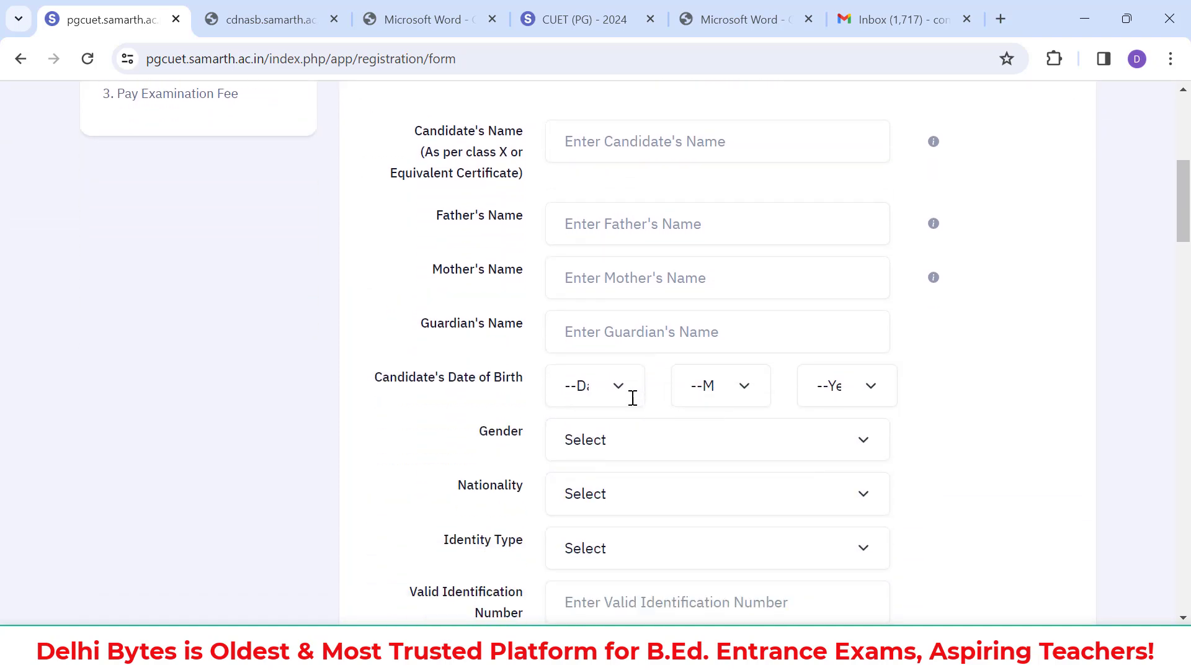
pyautogui.scroll(-10, 632, 398)
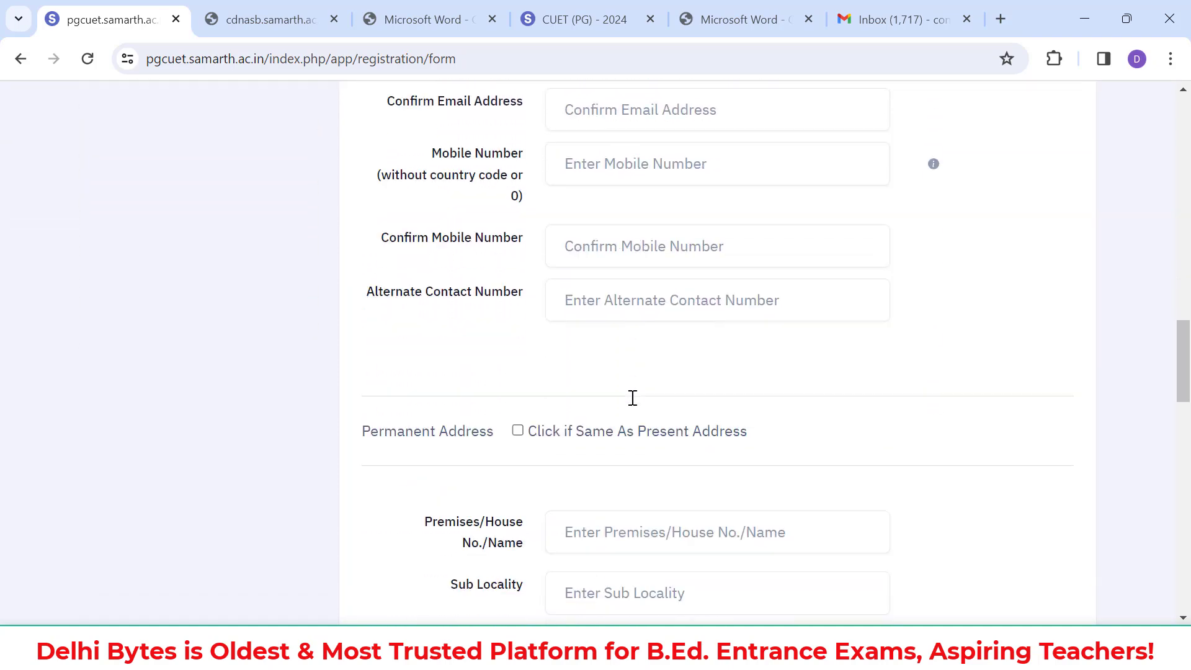
pyautogui.scroll(18, 633, 398)
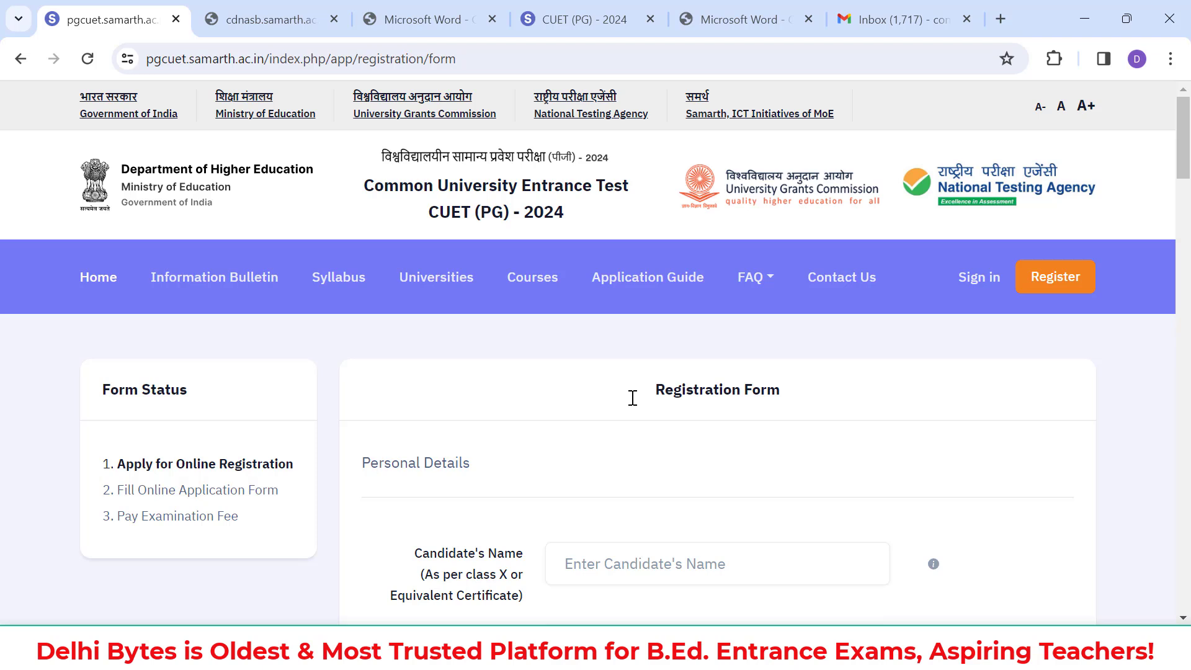
pyautogui.scroll(-4, 632, 398)
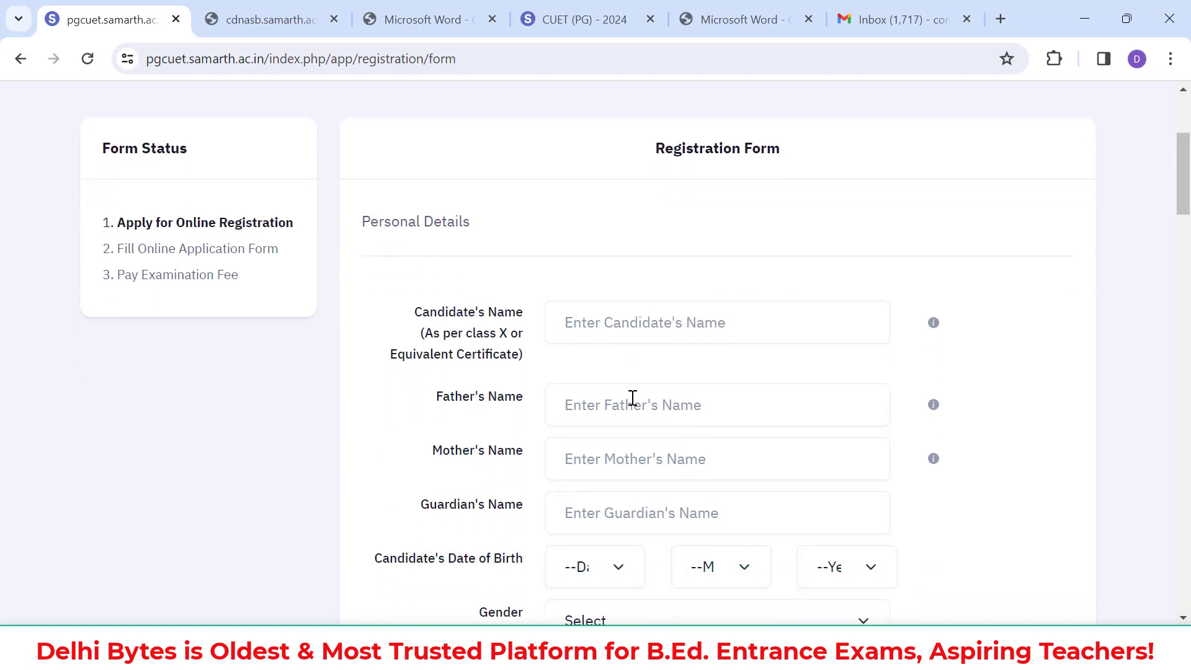
# Step: Enter the candidate's name and the father's and mother's names
pyautogui.click(711, 325)
pyautogui.write('Delhi Bytes')
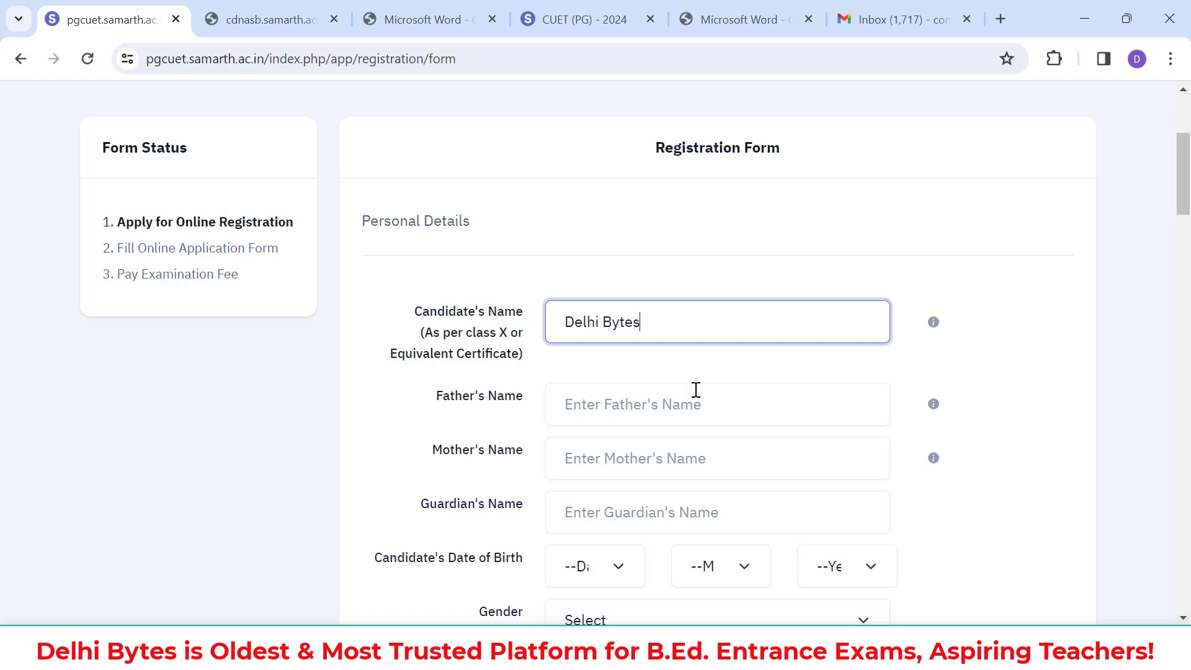
pyautogui.click(696, 389)
pyautogui.scroll(-2, 695, 391)
pyautogui.click(659, 342)
pyautogui.scroll(-2, 658, 341)
pyautogui.click(628, 334)
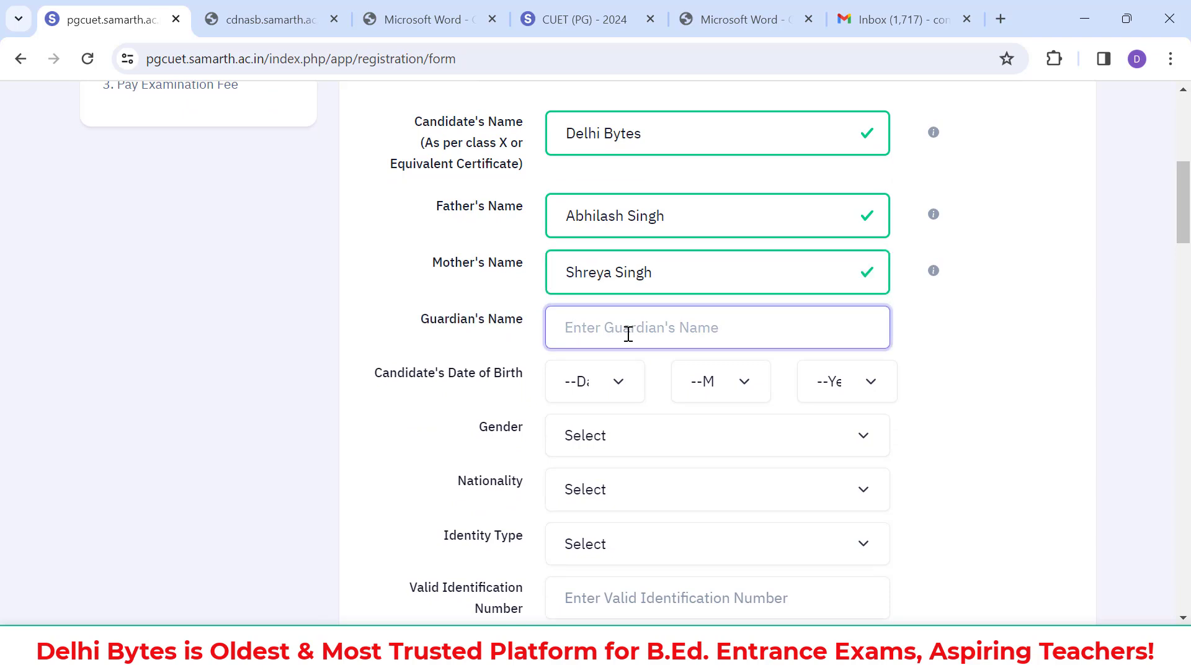
# Step: Set birth date 30 December 1998, Male, Indian, and PAN Card as identity type
pyautogui.scroll(-2, 628, 334)
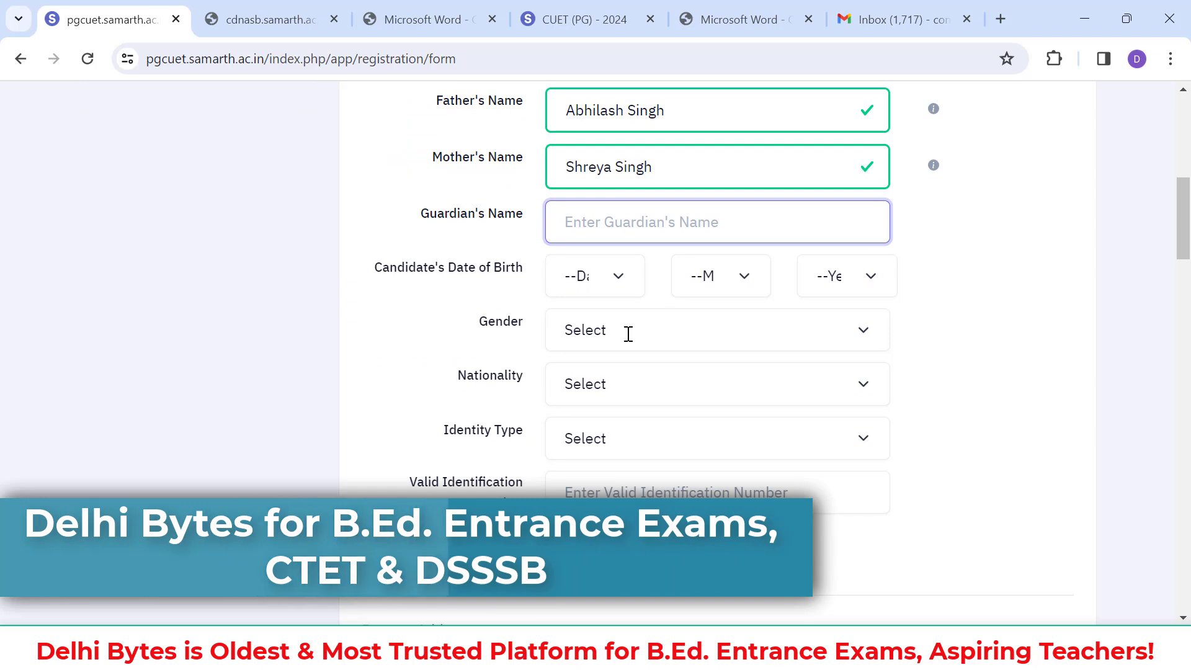
pyautogui.click(627, 287)
pyautogui.scroll(-3, 616, 455)
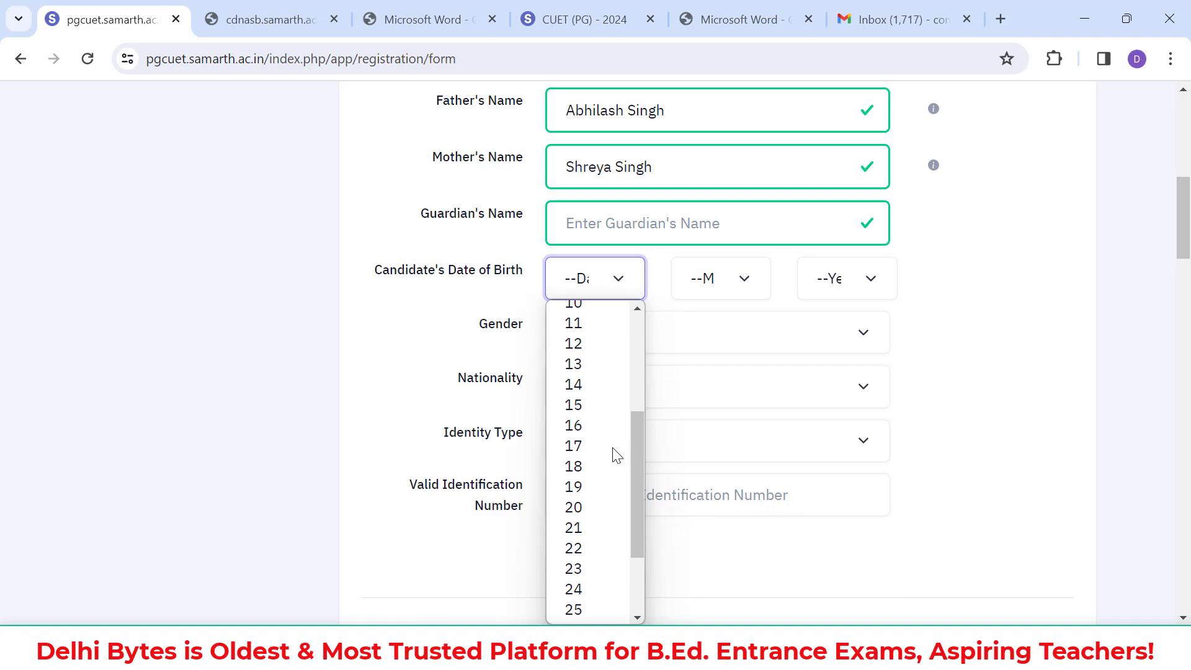
pyautogui.scroll(-2, 595, 518)
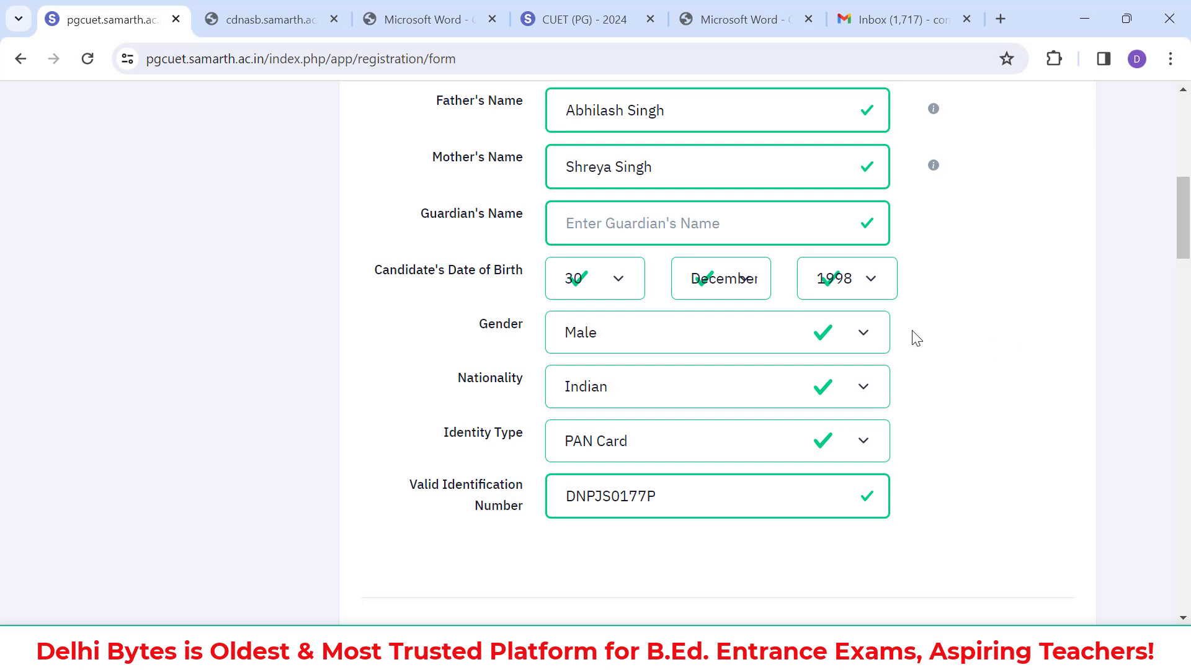
pyautogui.click(875, 444)
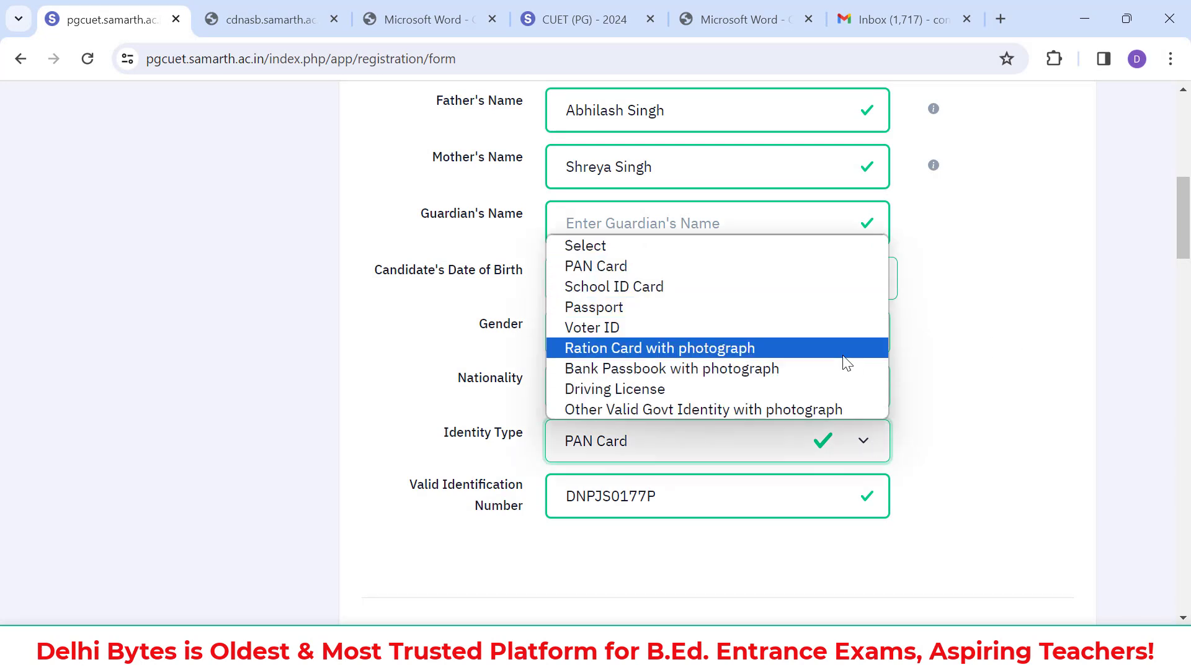
pyautogui.click(960, 395)
pyautogui.scroll(-5, 960, 395)
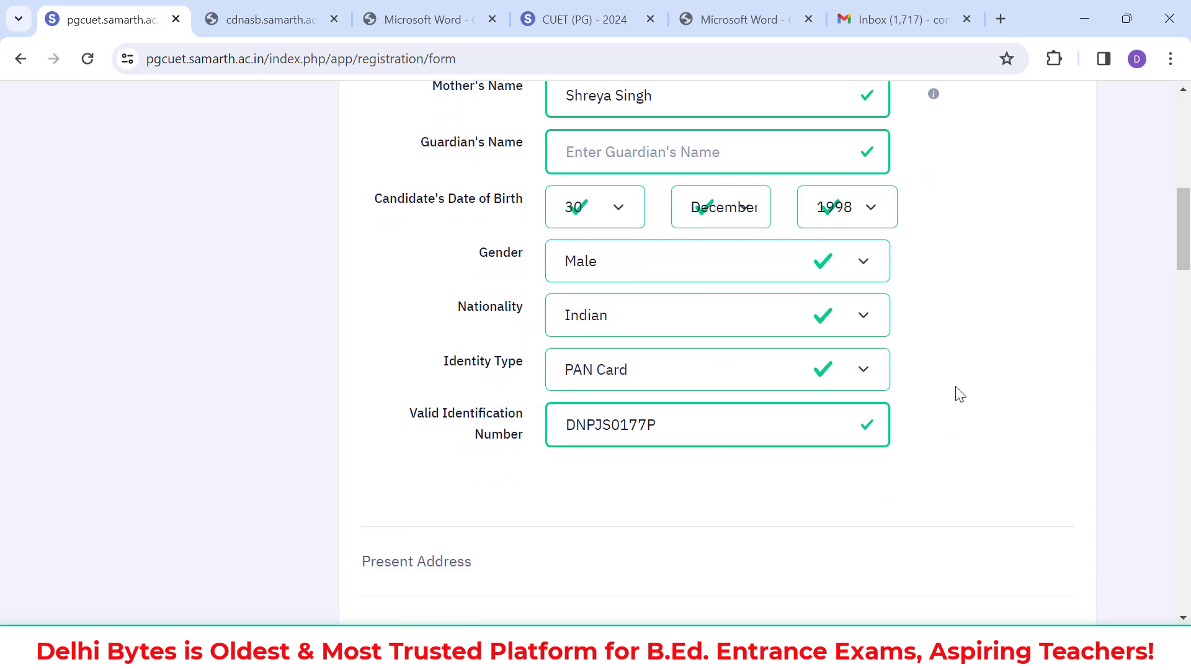
pyautogui.scroll(1, 960, 394)
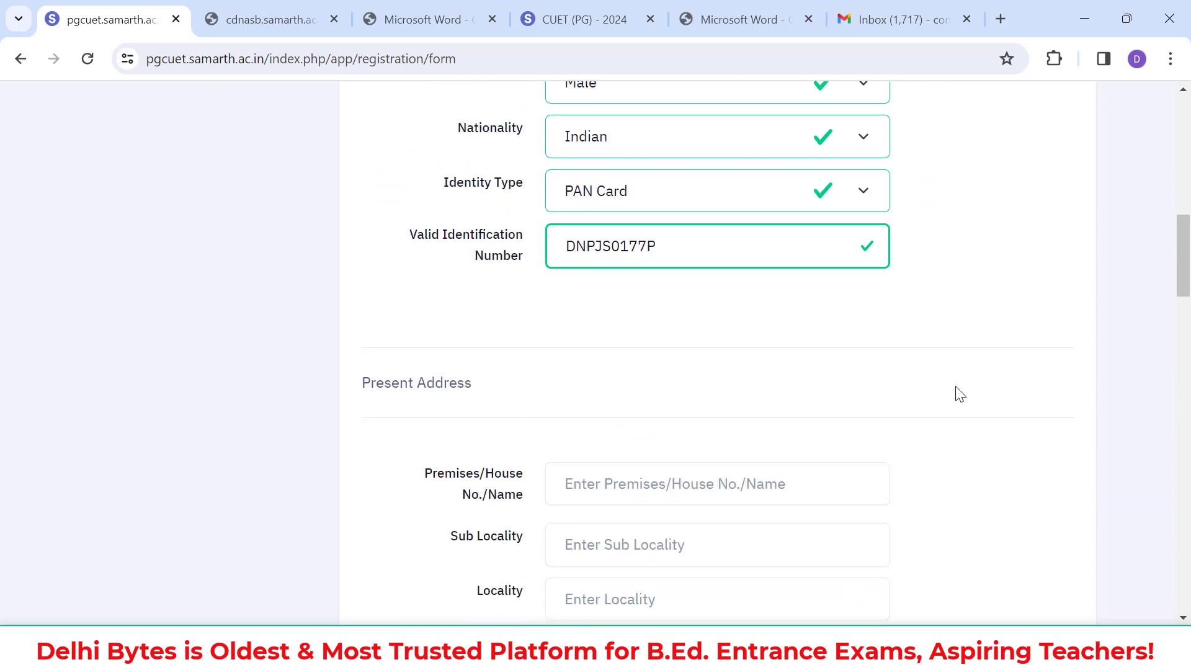
pyautogui.scroll(1, 961, 395)
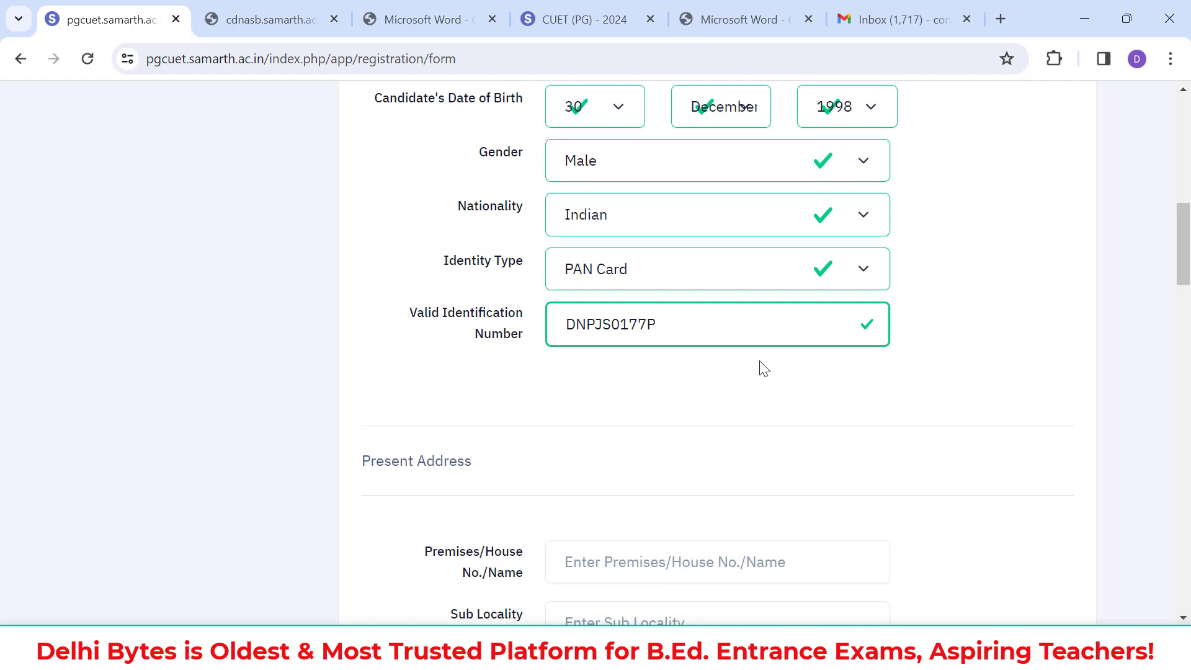
pyautogui.scroll(-2, 764, 369)
pyautogui.scroll(-2, 764, 368)
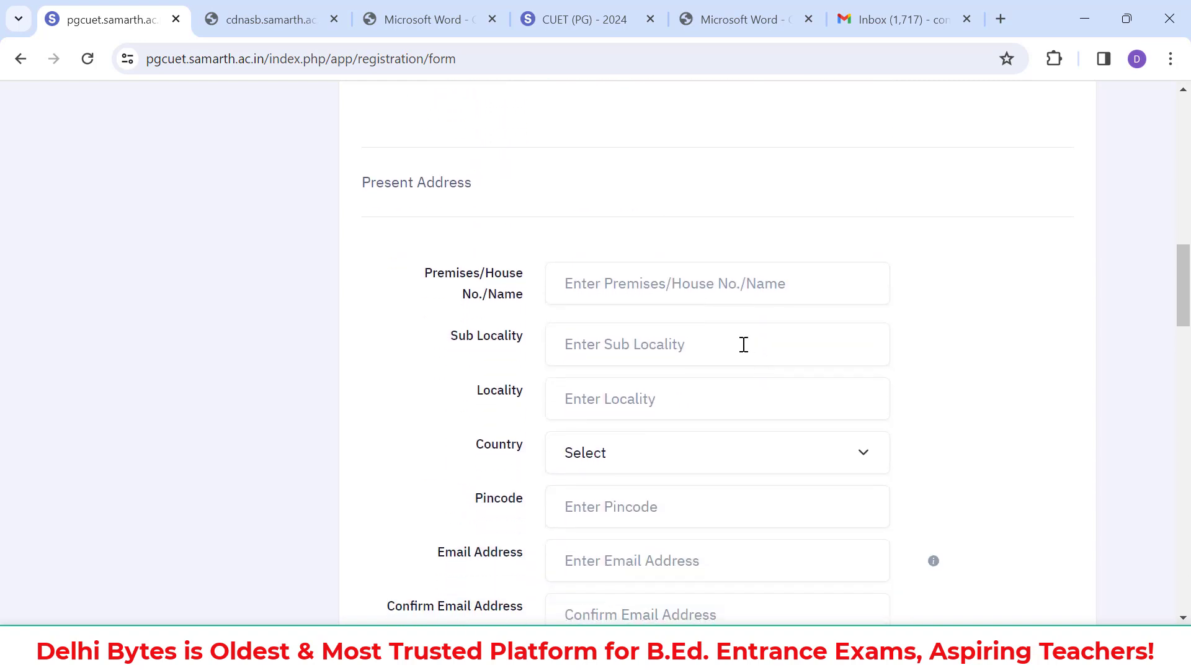
pyautogui.click(703, 303)
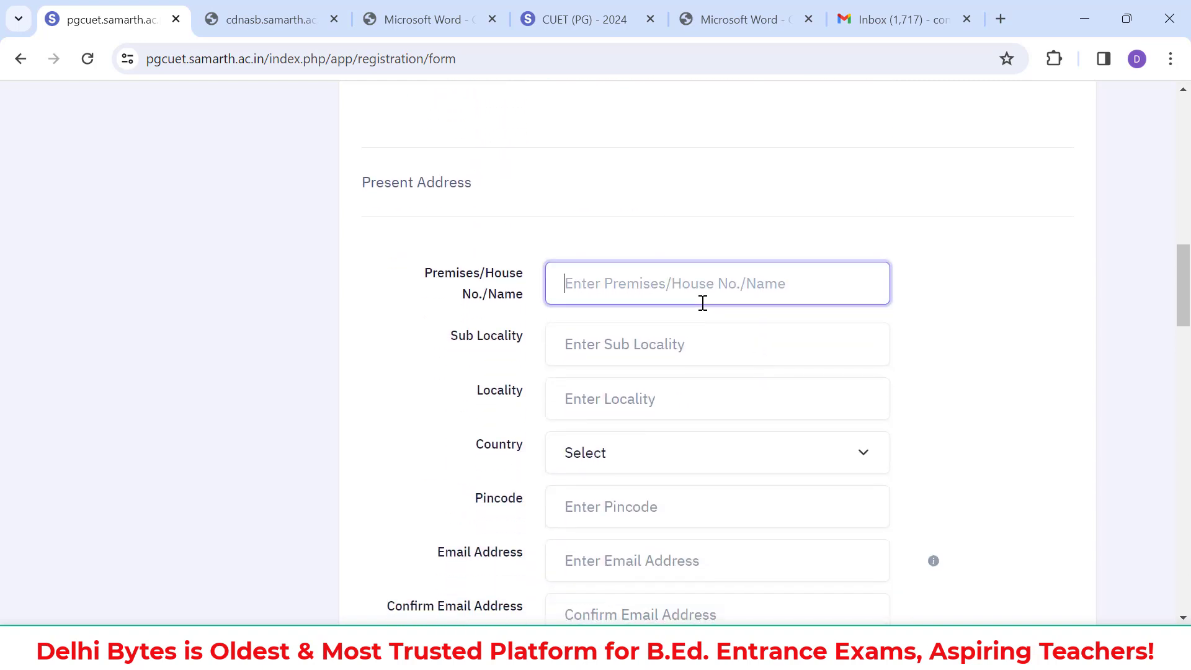
pyautogui.scroll(-8, 703, 303)
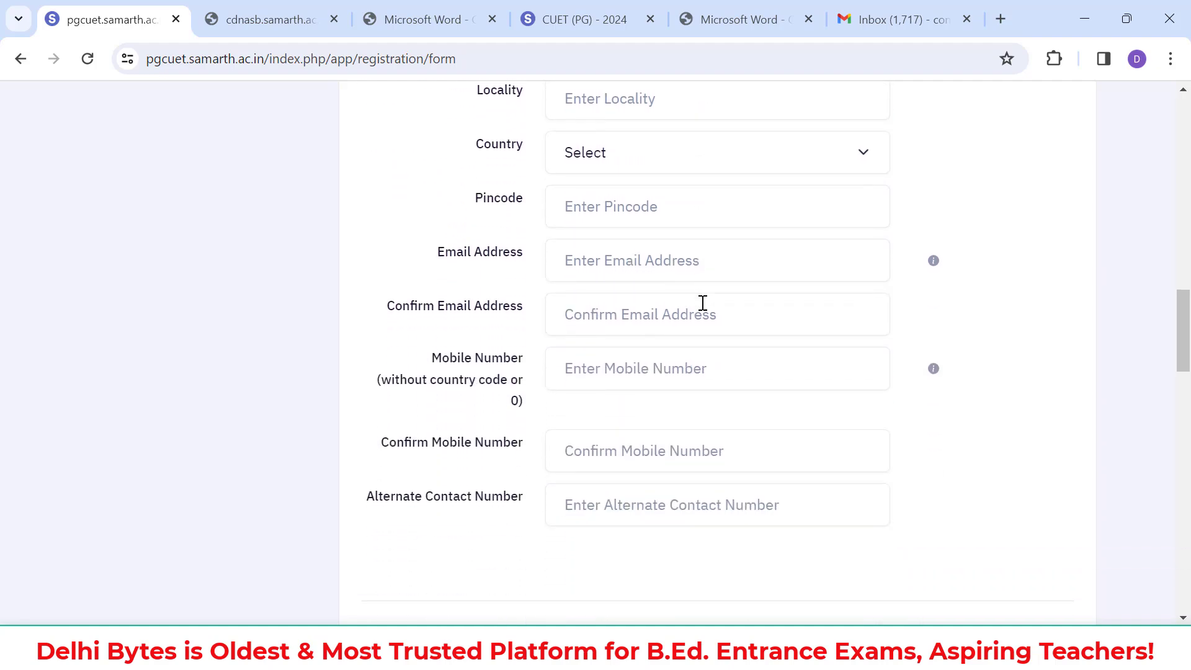
pyautogui.scroll(-10, 703, 303)
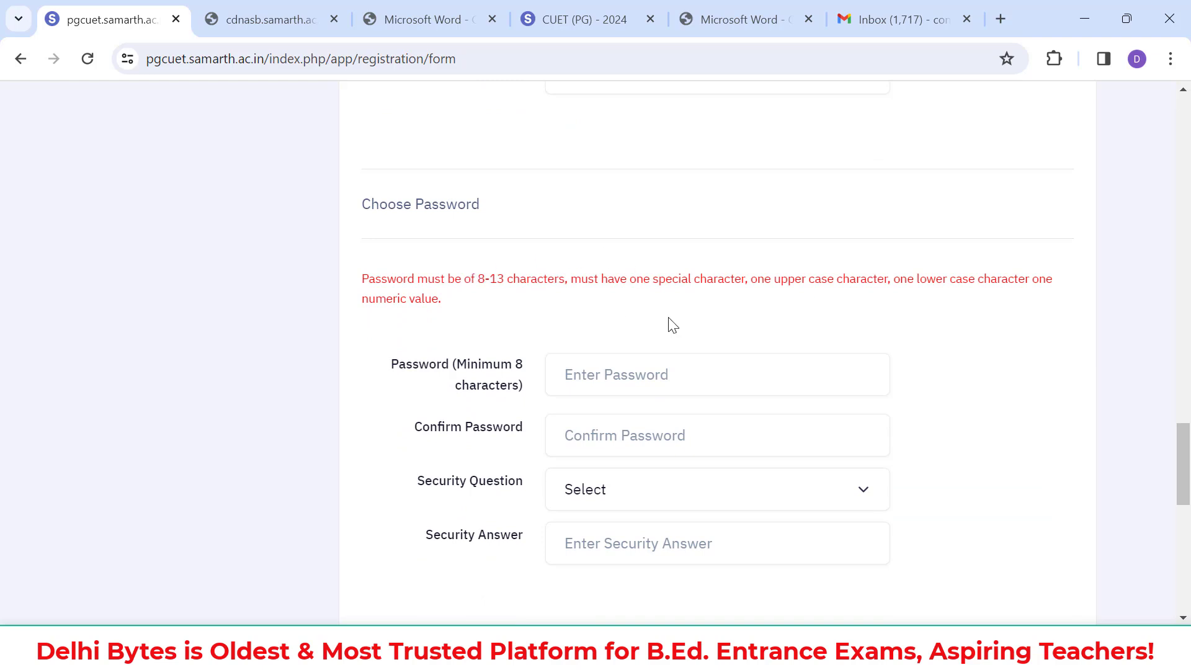
pyautogui.scroll(-2, 670, 322)
pyautogui.scroll(-4, 673, 324)
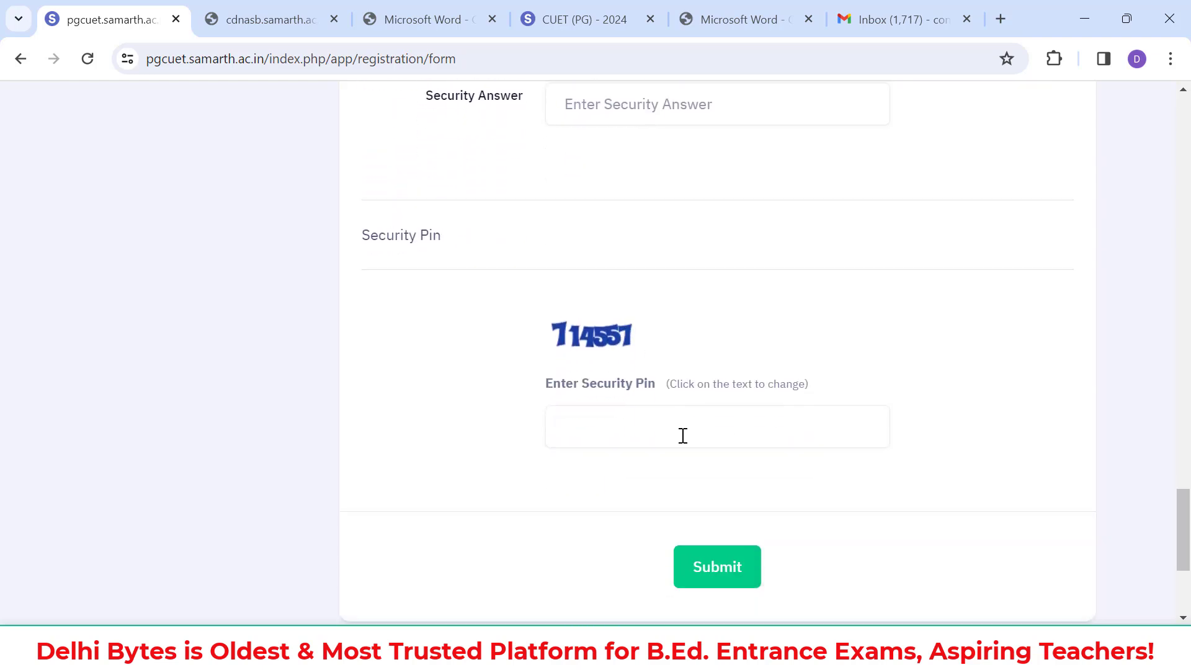
pyautogui.scroll(20, 685, 524)
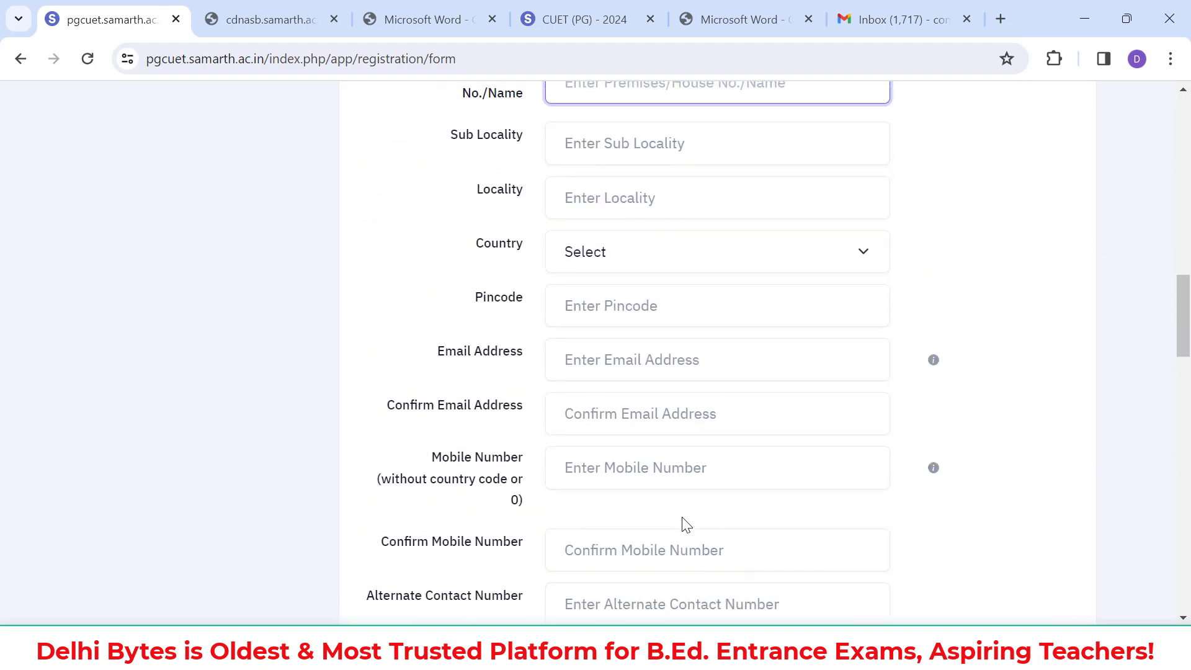
# Step: Scroll through the address section to confirm Permanent Address copies the present address
pyautogui.scroll(3, 682, 518)
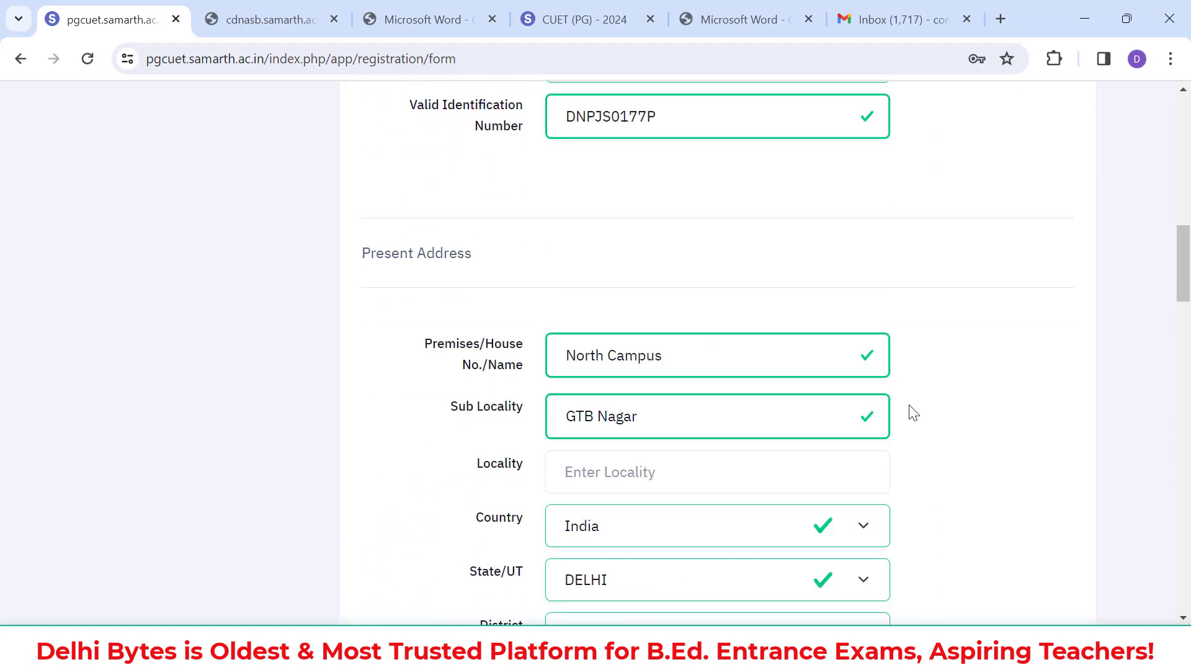
pyautogui.scroll(-2, 910, 406)
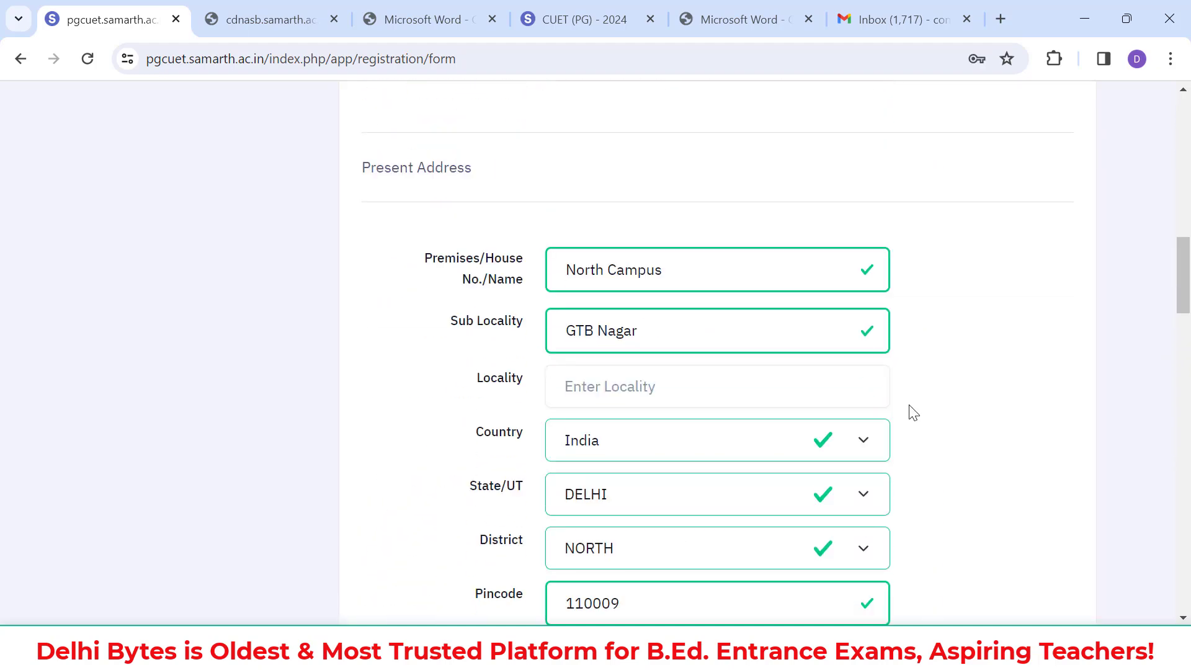
pyautogui.scroll(-3, 783, 316)
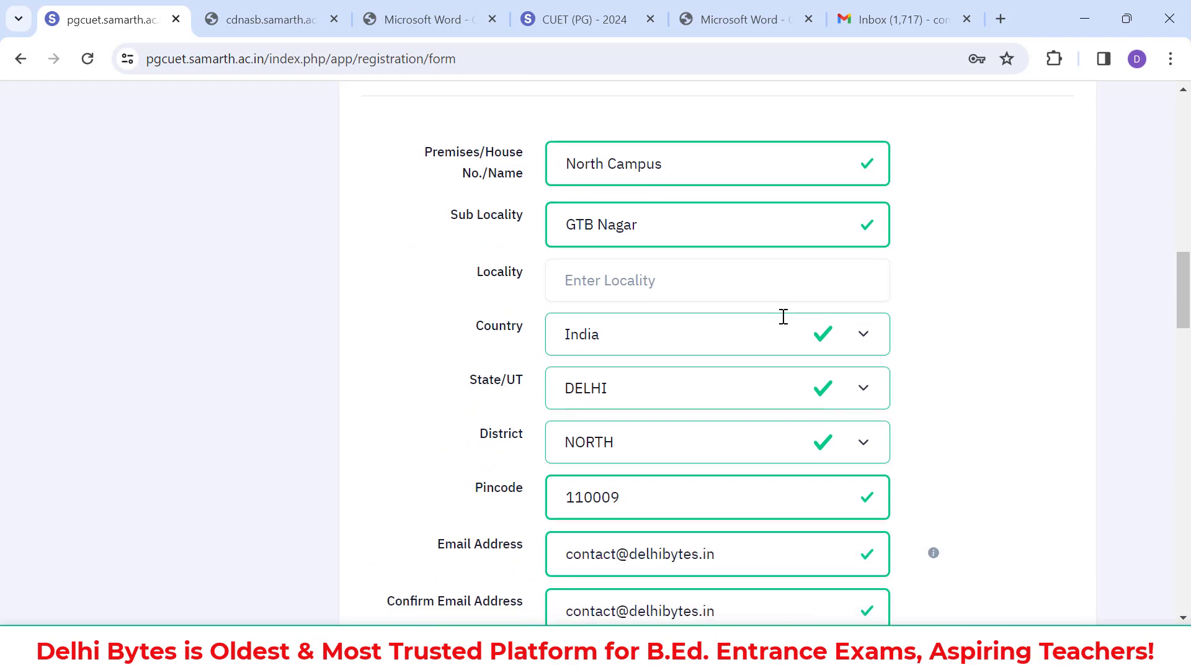
pyautogui.scroll(-1, 706, 452)
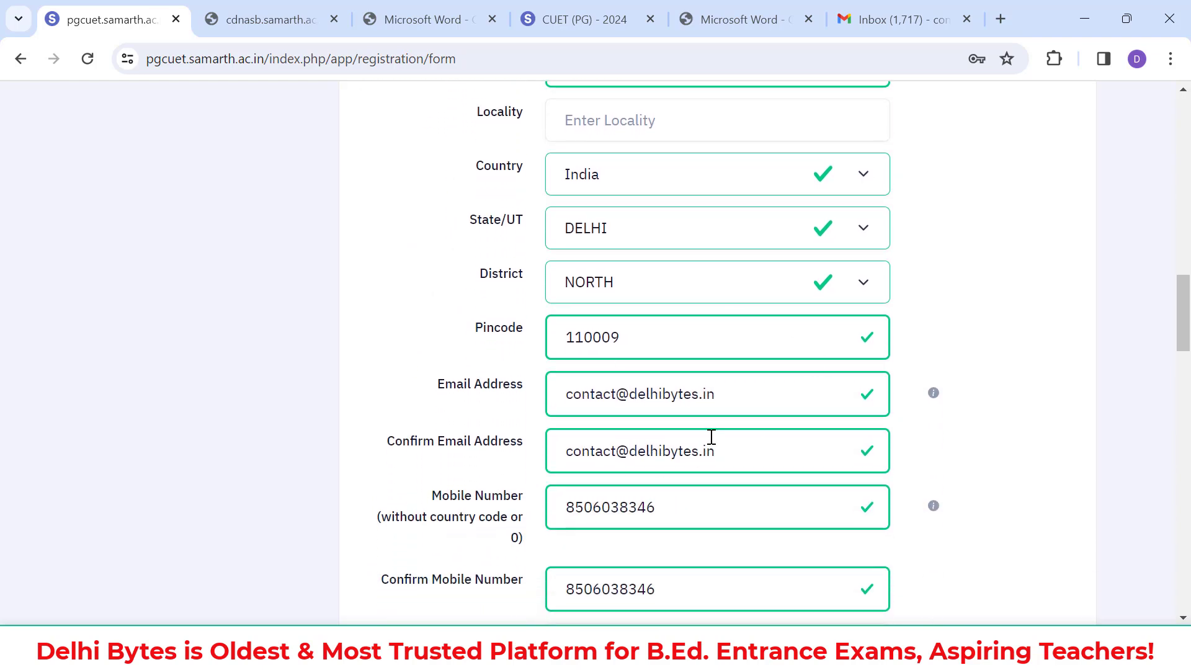
pyautogui.scroll(-1, 712, 437)
pyautogui.scroll(-1, 711, 436)
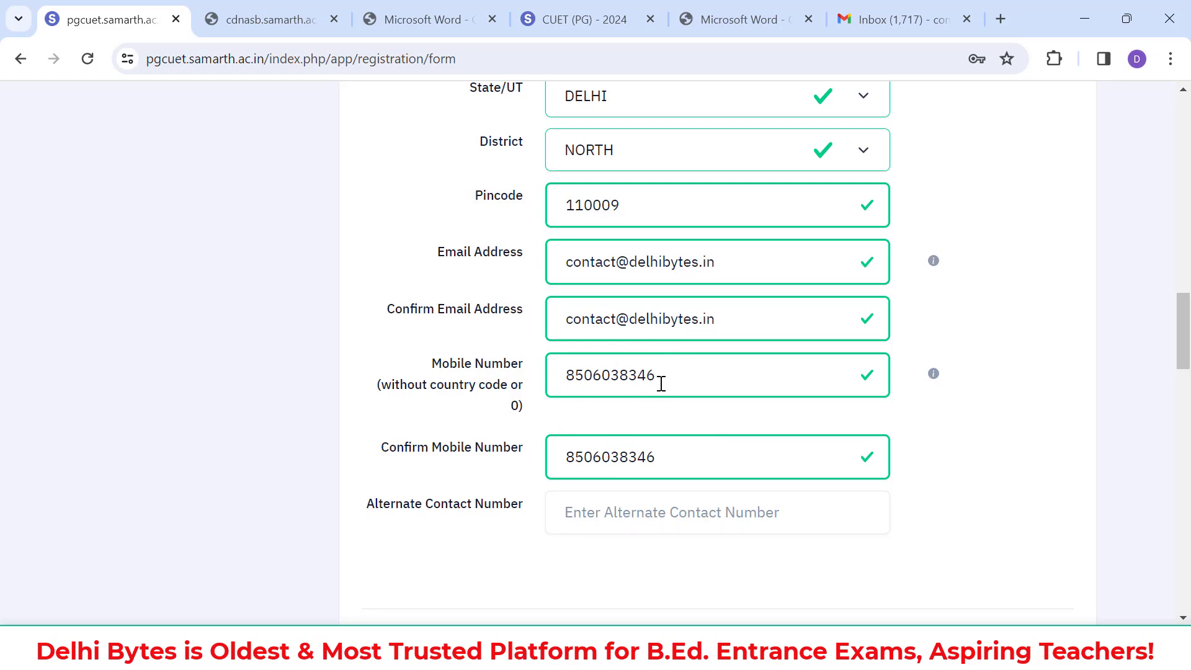
pyautogui.scroll(-1, 661, 384)
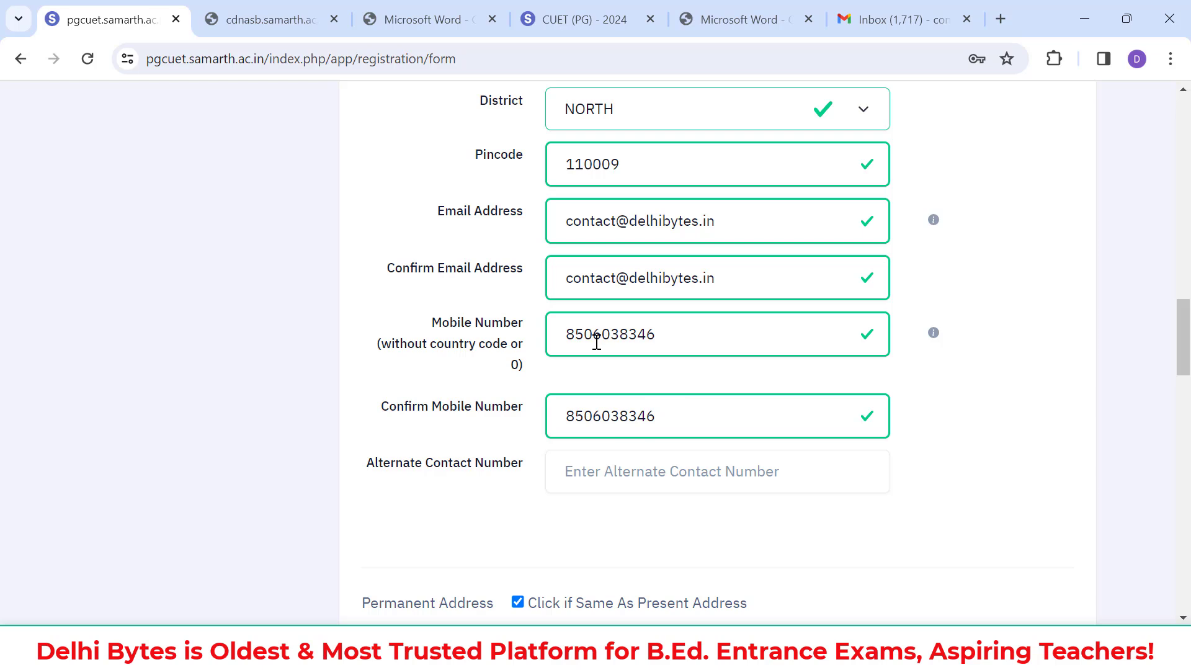
pyautogui.scroll(-1, 597, 342)
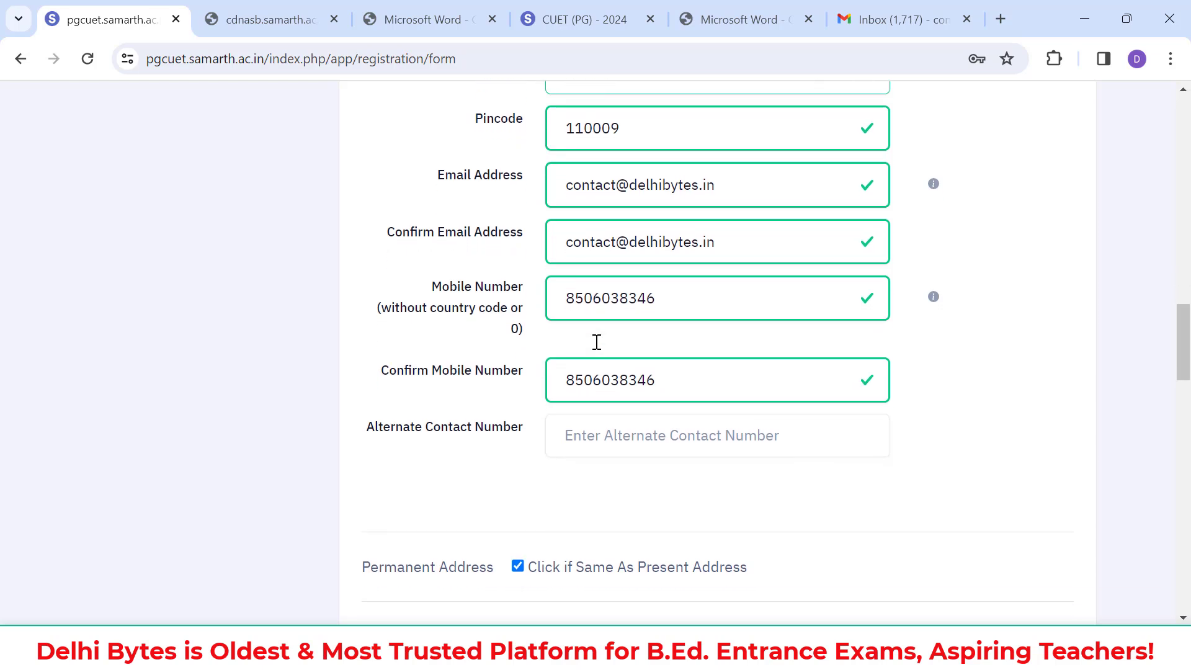
pyautogui.scroll(-1, 687, 336)
pyautogui.scroll(-1, 687, 336)
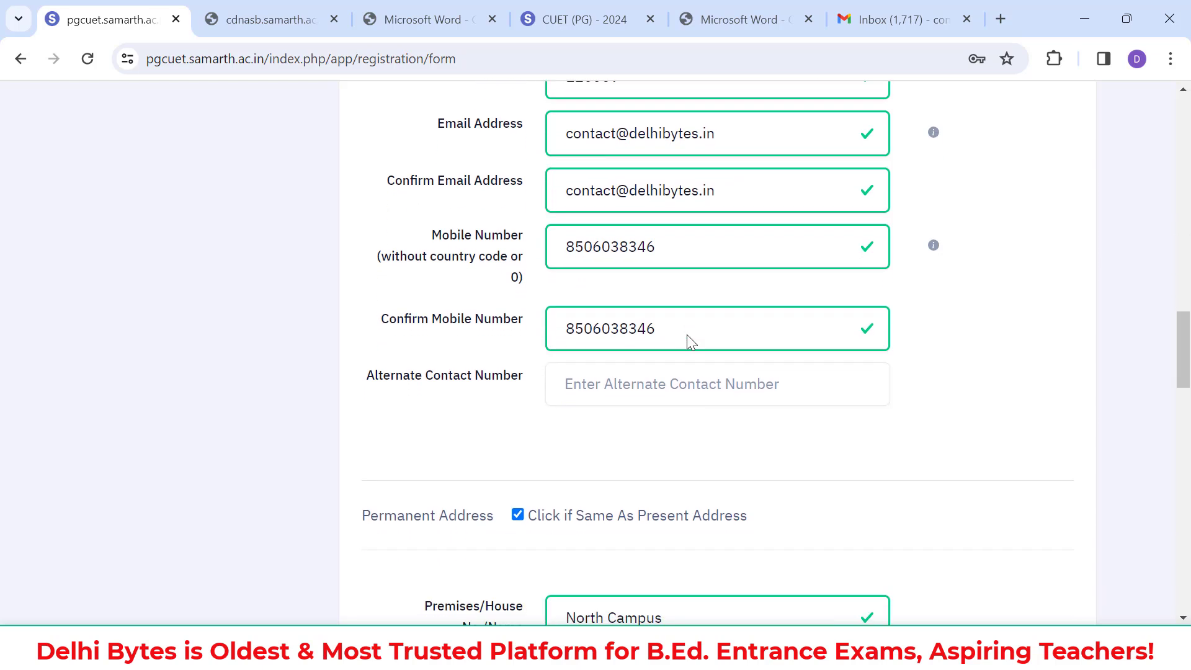
pyautogui.scroll(-4, 686, 335)
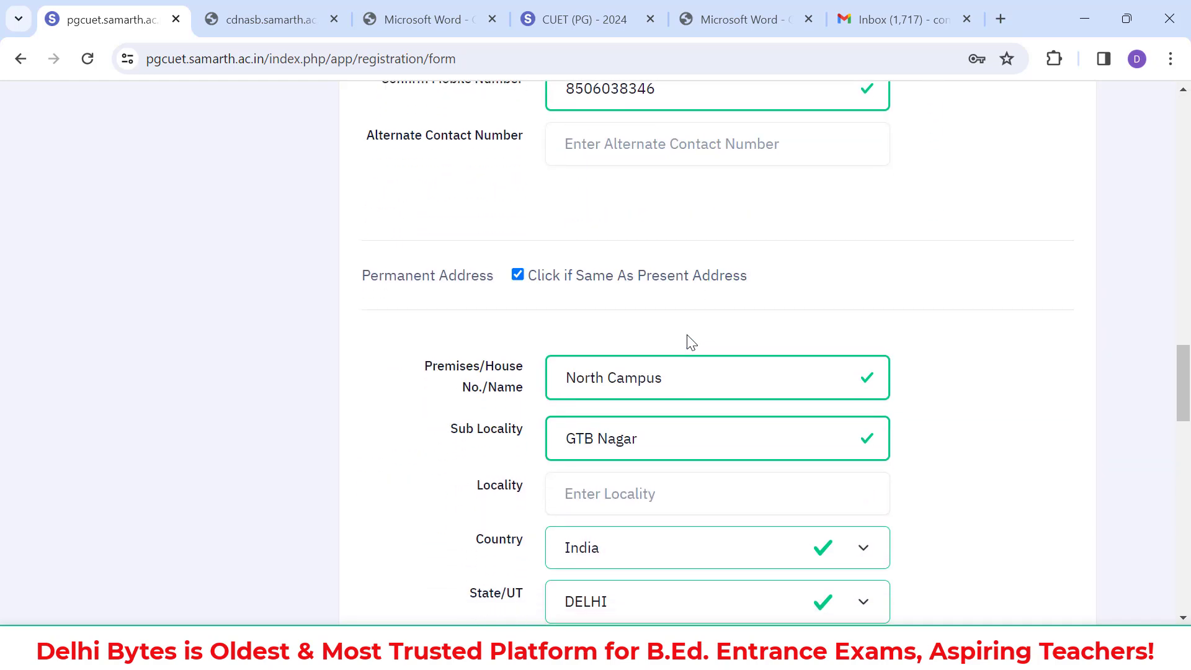
pyautogui.scroll(-2, 726, 215)
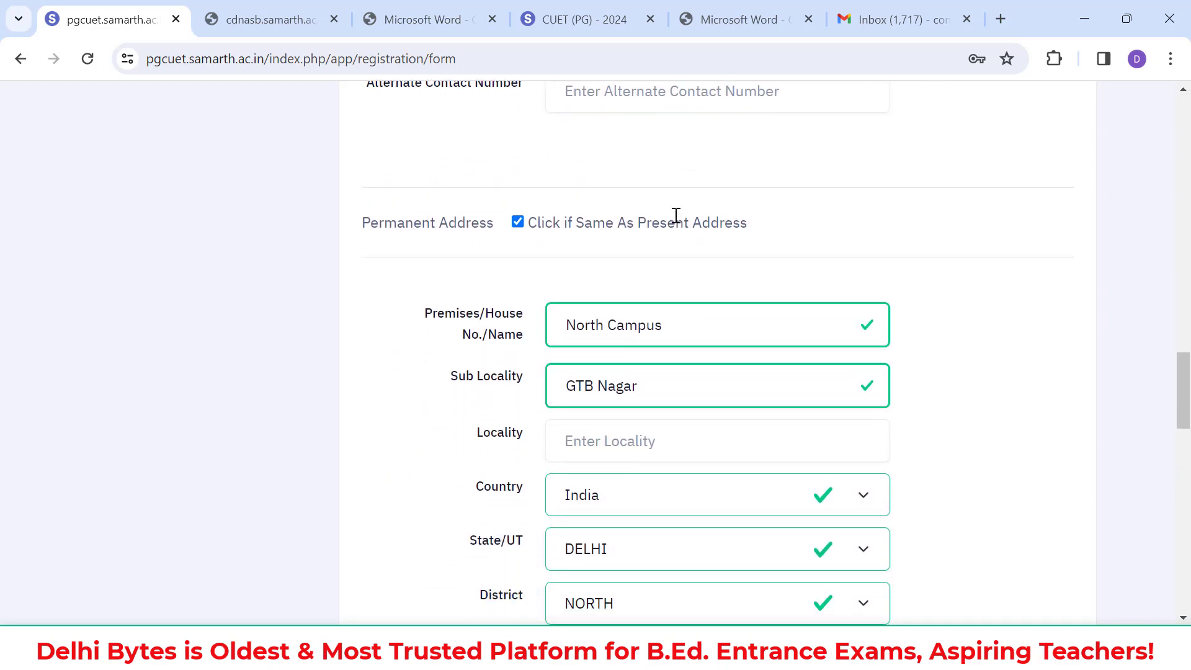
pyautogui.scroll(2, 627, 199)
pyautogui.scroll(-7, 670, 208)
pyautogui.scroll(1, 668, 209)
pyautogui.scroll(3, 670, 207)
pyautogui.scroll(-12, 670, 207)
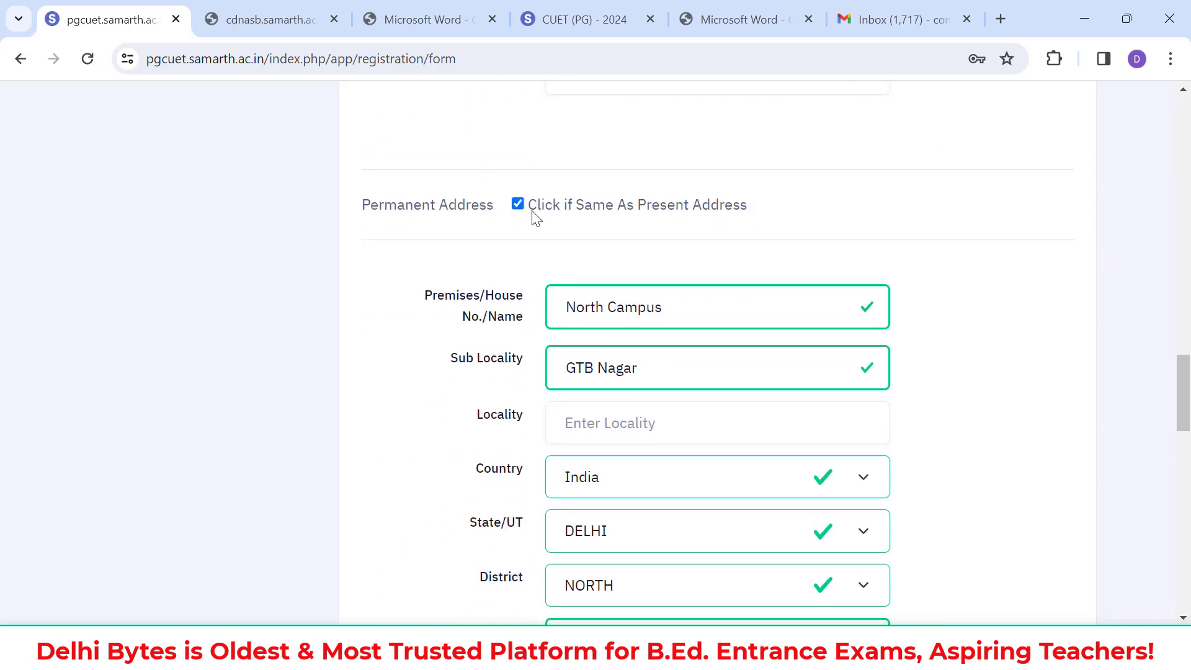
pyautogui.scroll(-9, 646, 412)
# Step: Enter the displayed security pin and submit the completed registration form
pyautogui.scroll(-1, 647, 412)
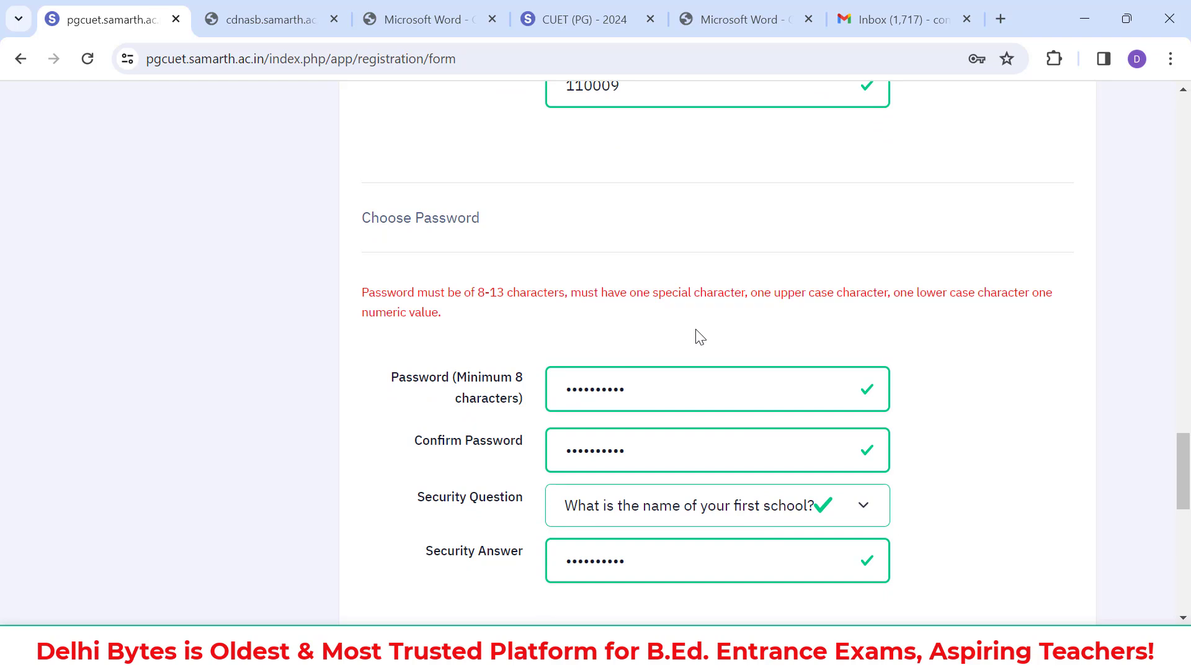
pyautogui.scroll(-5, 697, 335)
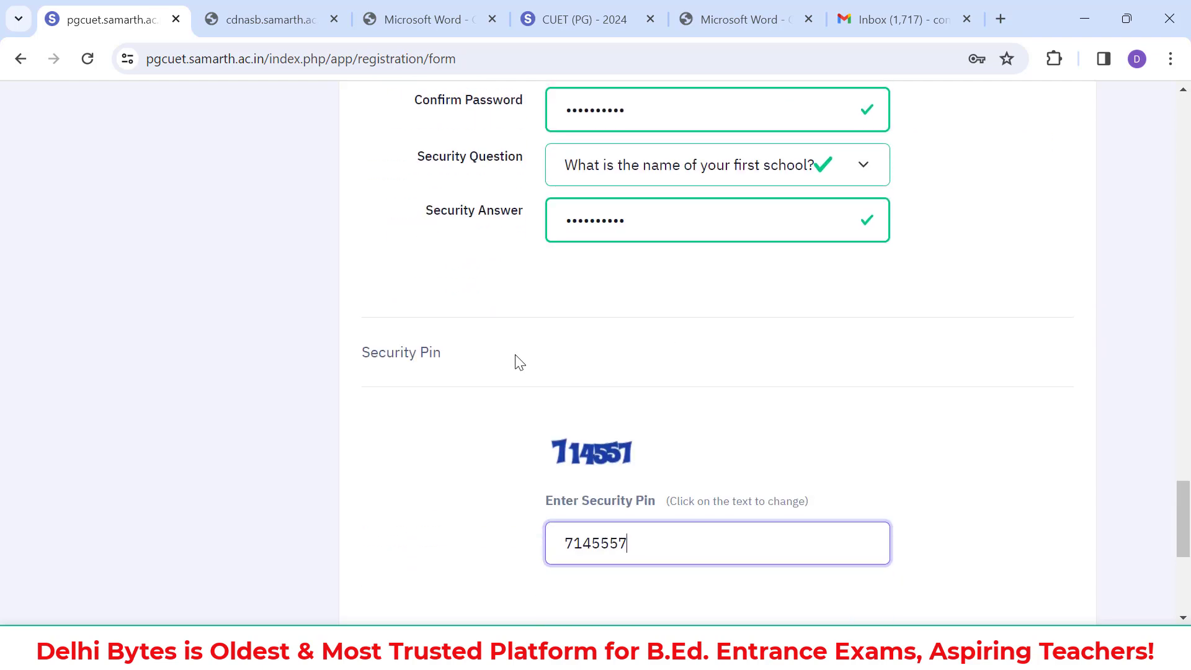
pyautogui.scroll(-4, 609, 521)
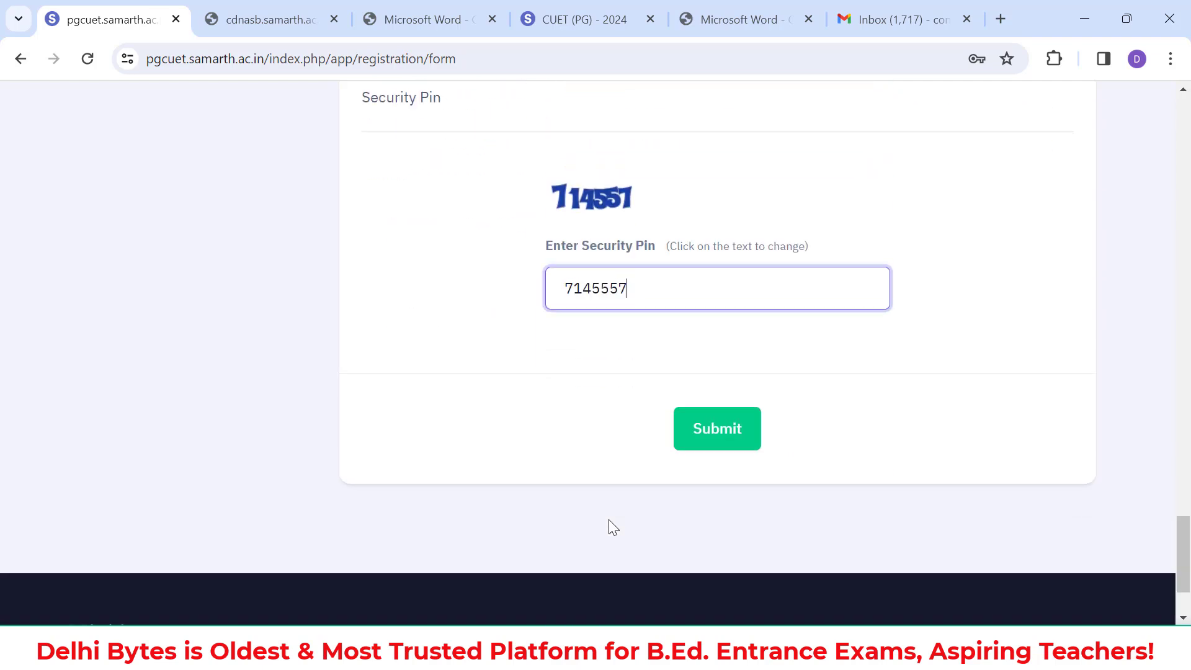
pyautogui.click(704, 440)
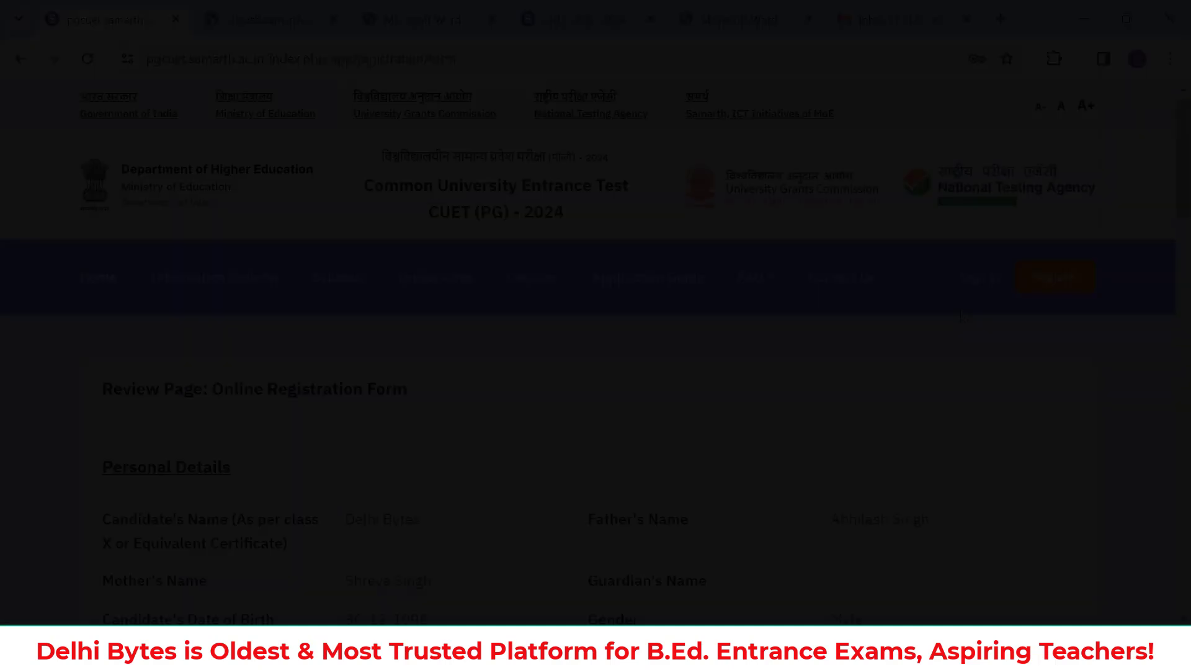
pyautogui.scroll(-1, 964, 314)
pyautogui.scroll(-1, 964, 315)
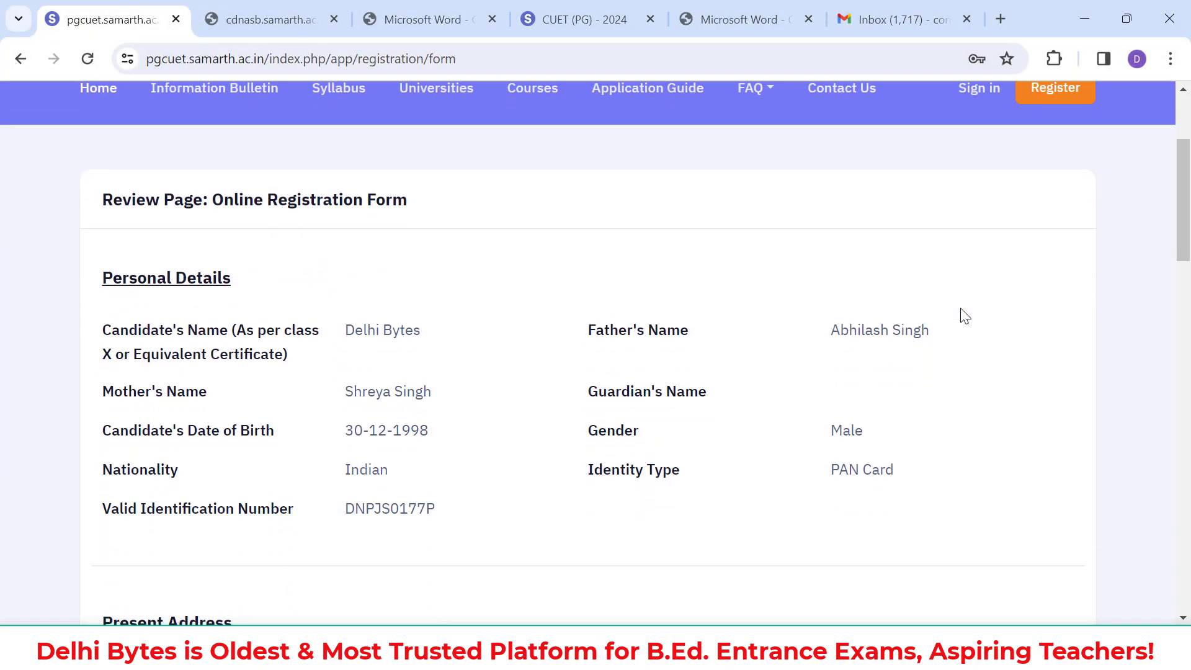
pyautogui.scroll(-5, 964, 315)
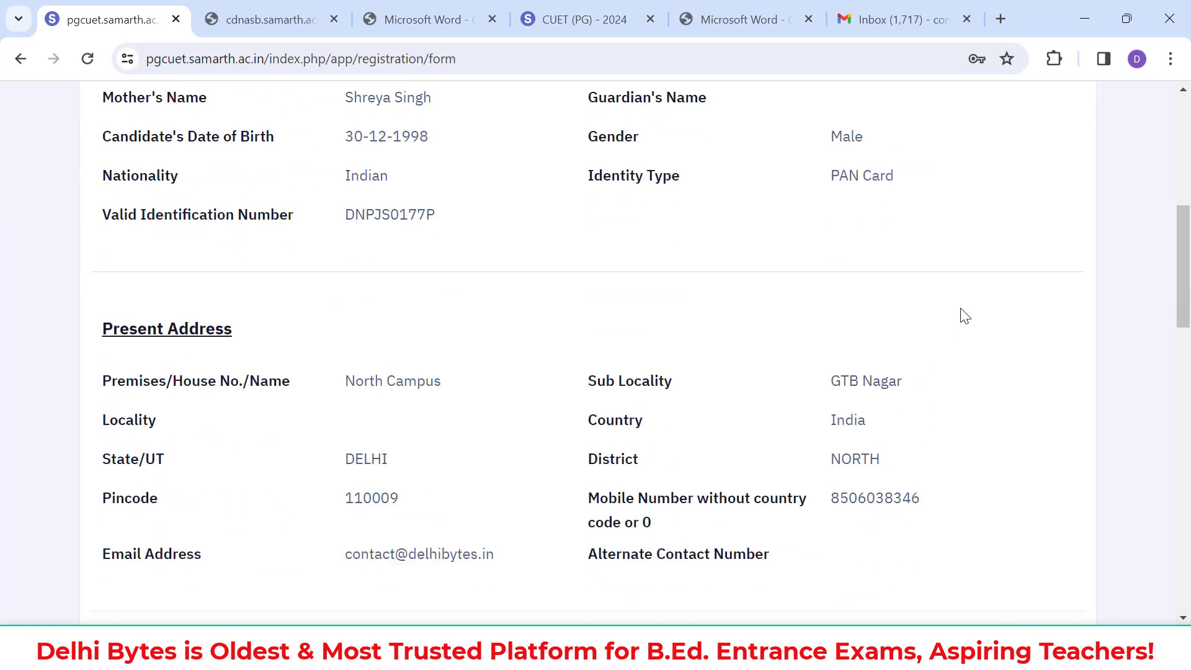
pyautogui.scroll(3, 965, 315)
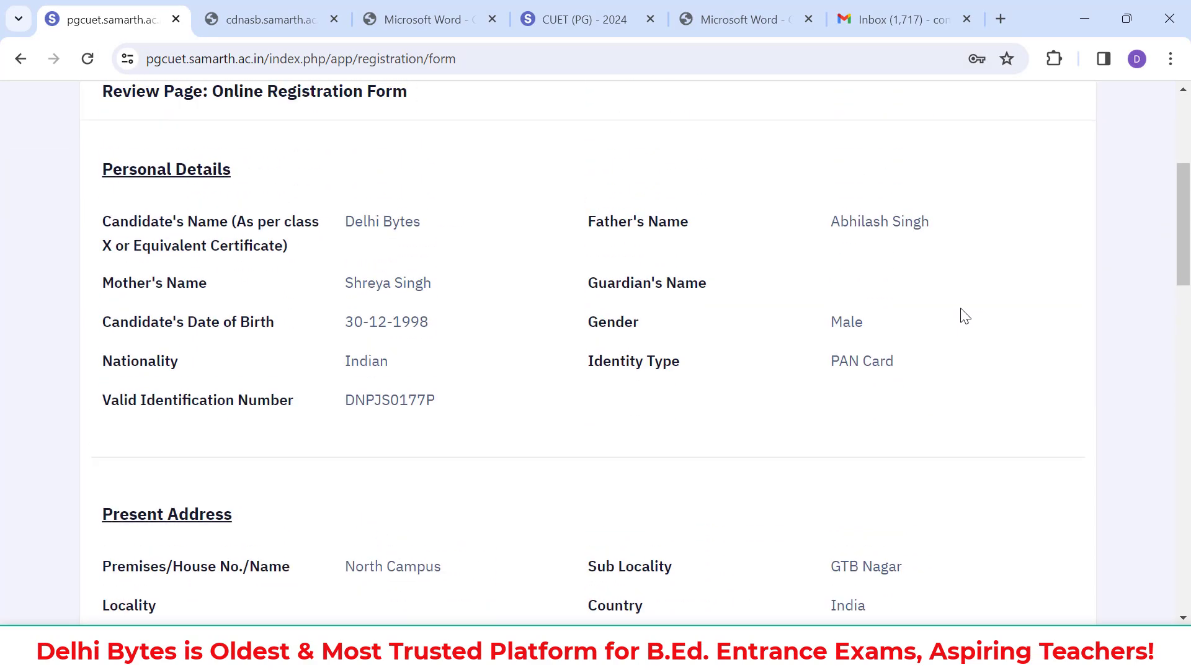
pyautogui.scroll(-2, 963, 316)
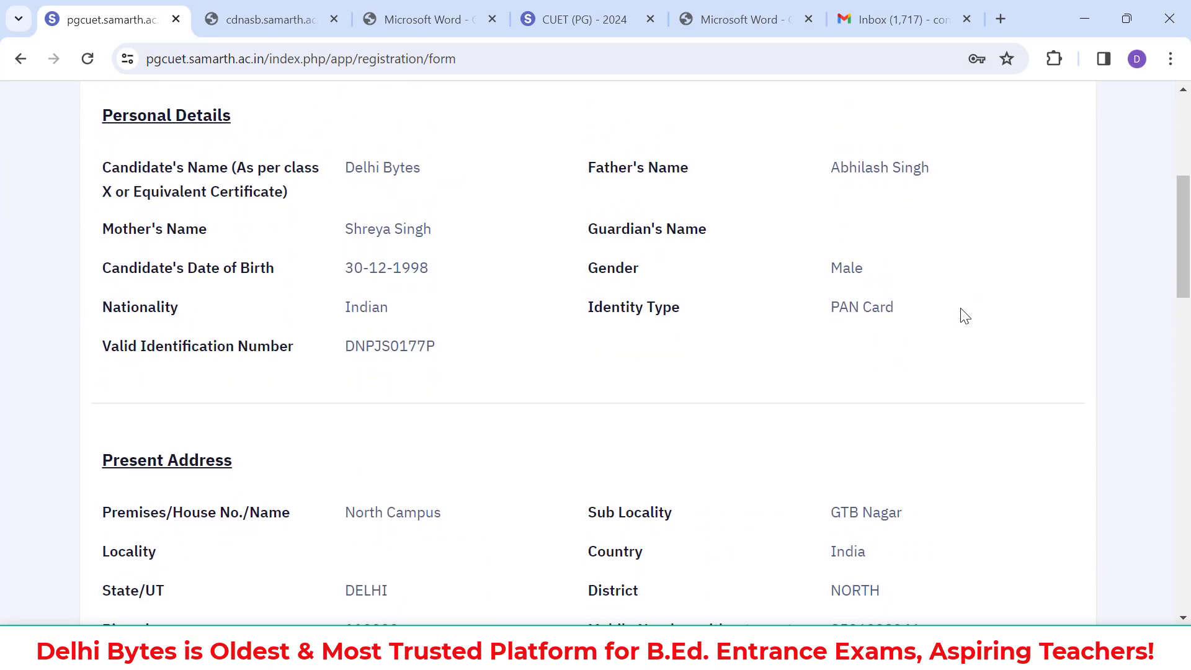
pyautogui.scroll(-9, 965, 316)
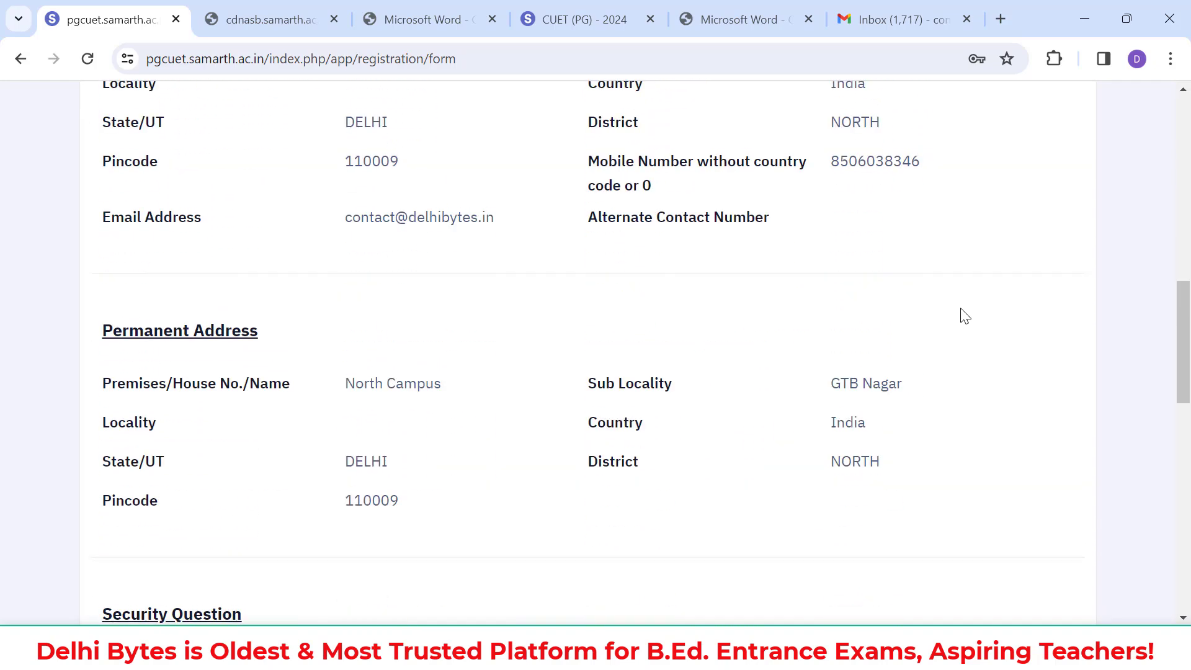
pyautogui.scroll(-6, 964, 316)
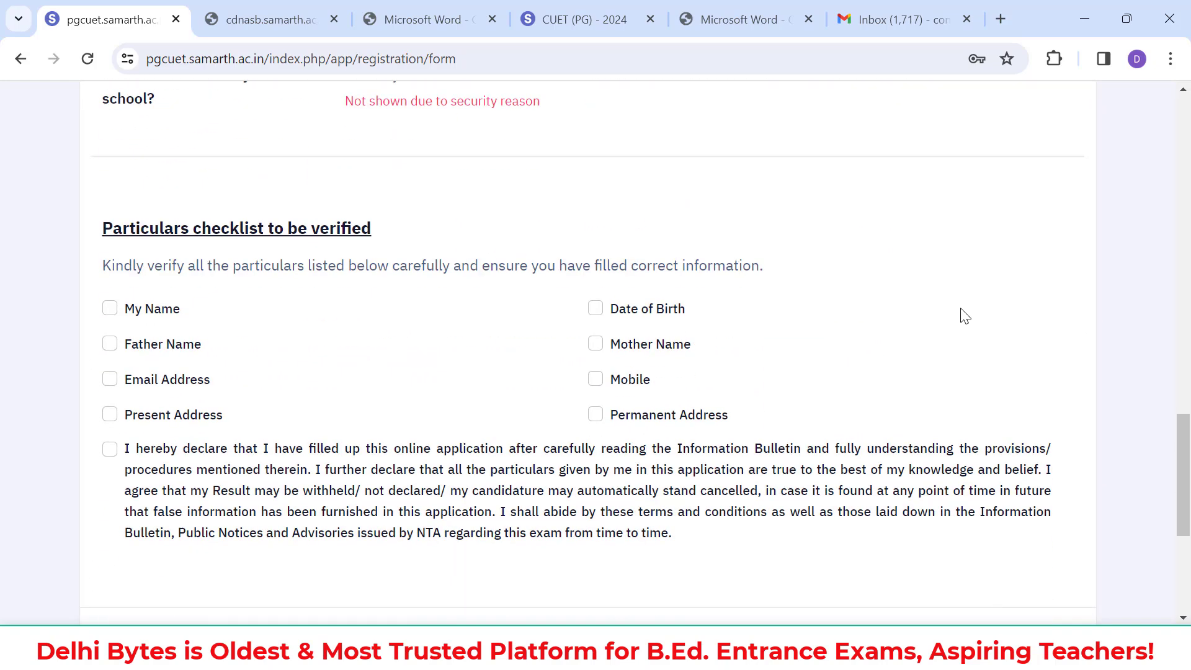
pyautogui.scroll(1, 964, 316)
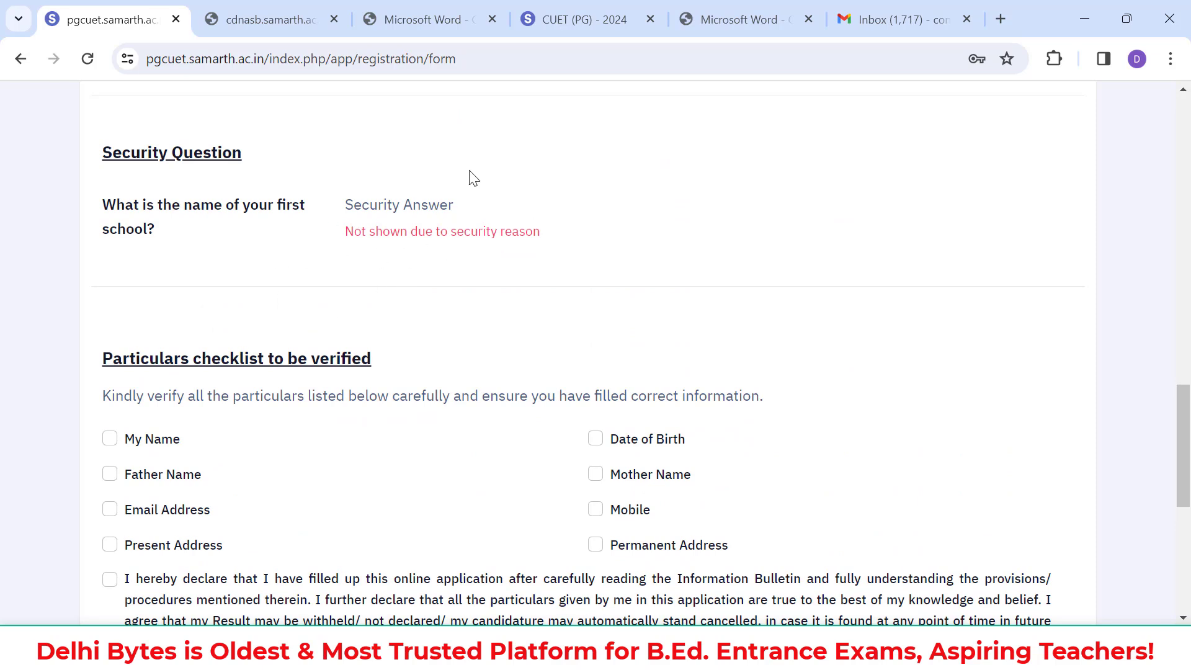
pyautogui.scroll(-1, 473, 179)
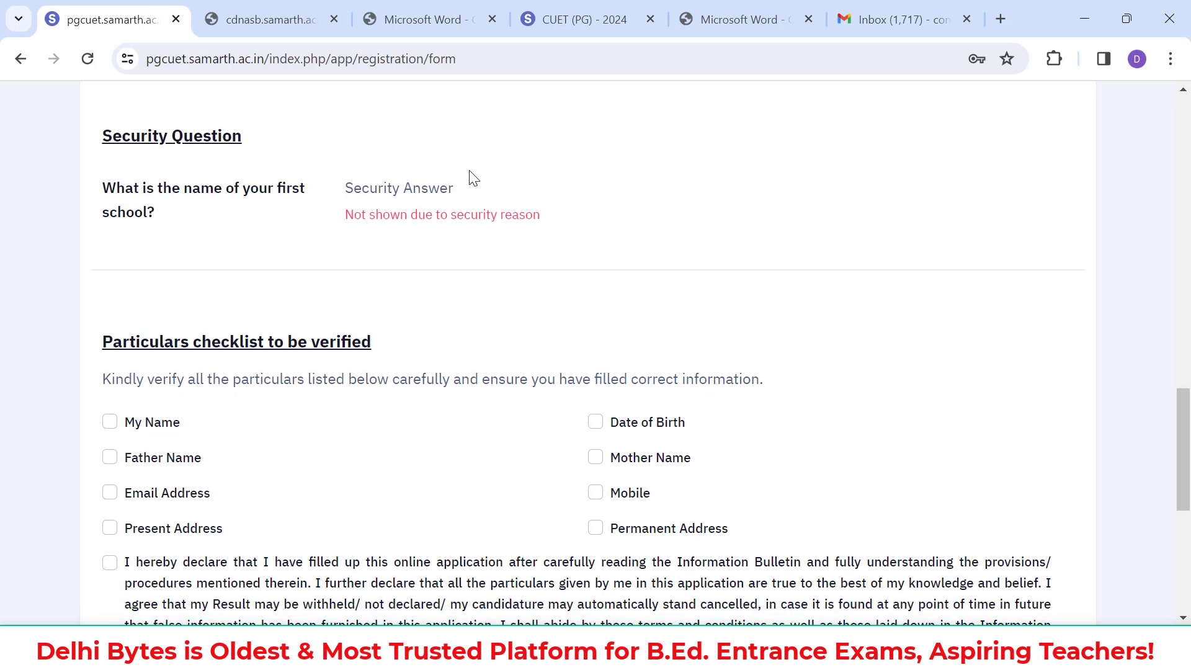
pyautogui.scroll(-1, 474, 178)
pyautogui.scroll(-2, 474, 178)
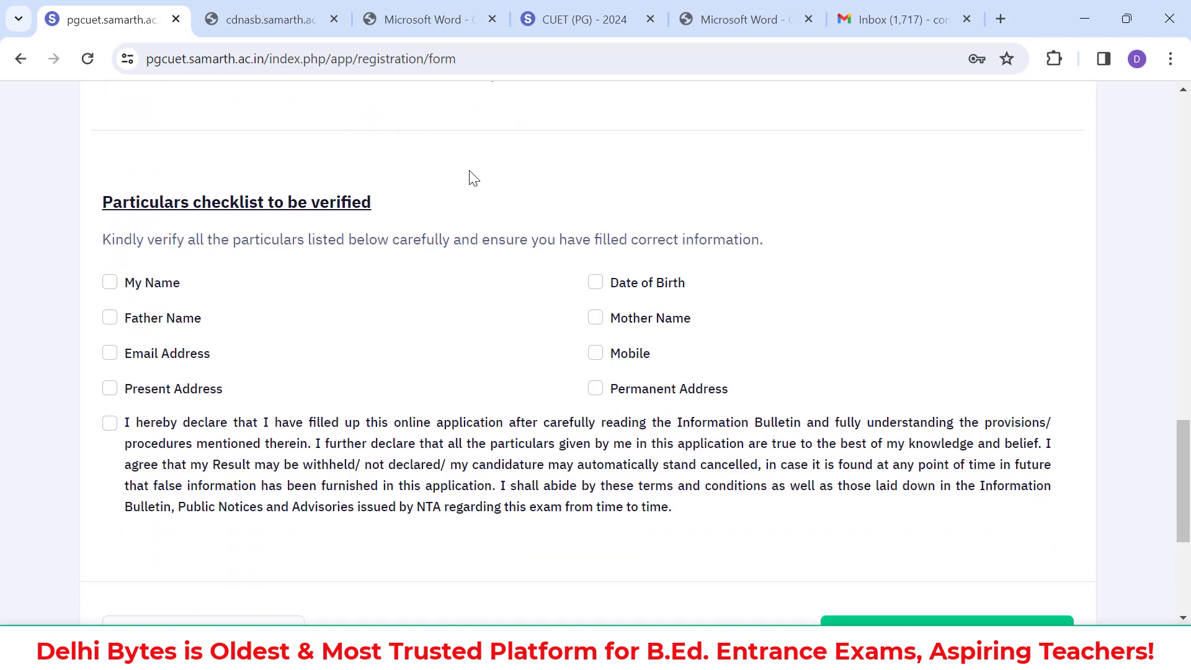
# Step: Tick all eight particulars: name, date of birth, parents' names, email, mobile and both addresses
pyautogui.click(112, 279)
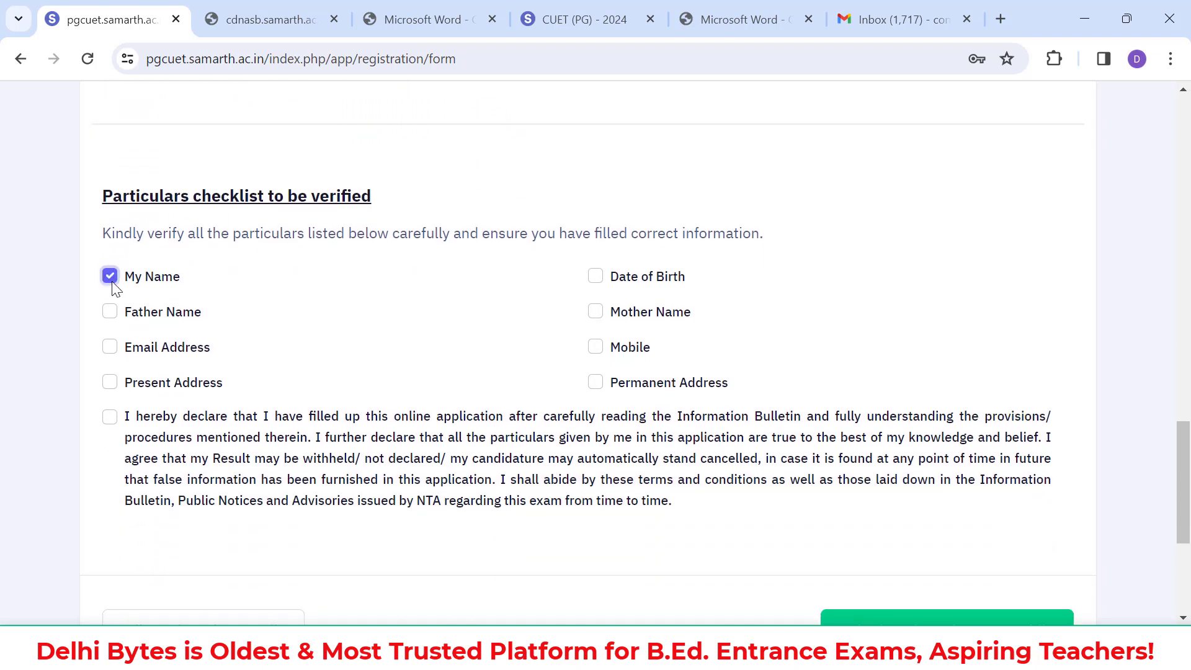
pyautogui.click(600, 278)
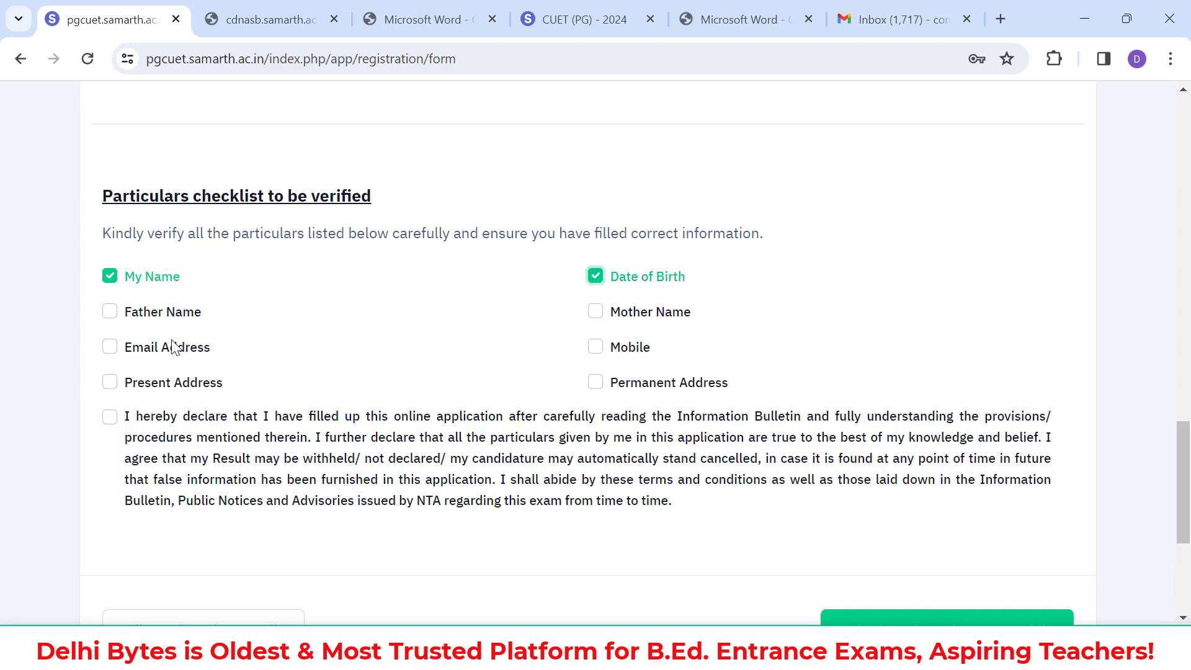
pyautogui.click(129, 314)
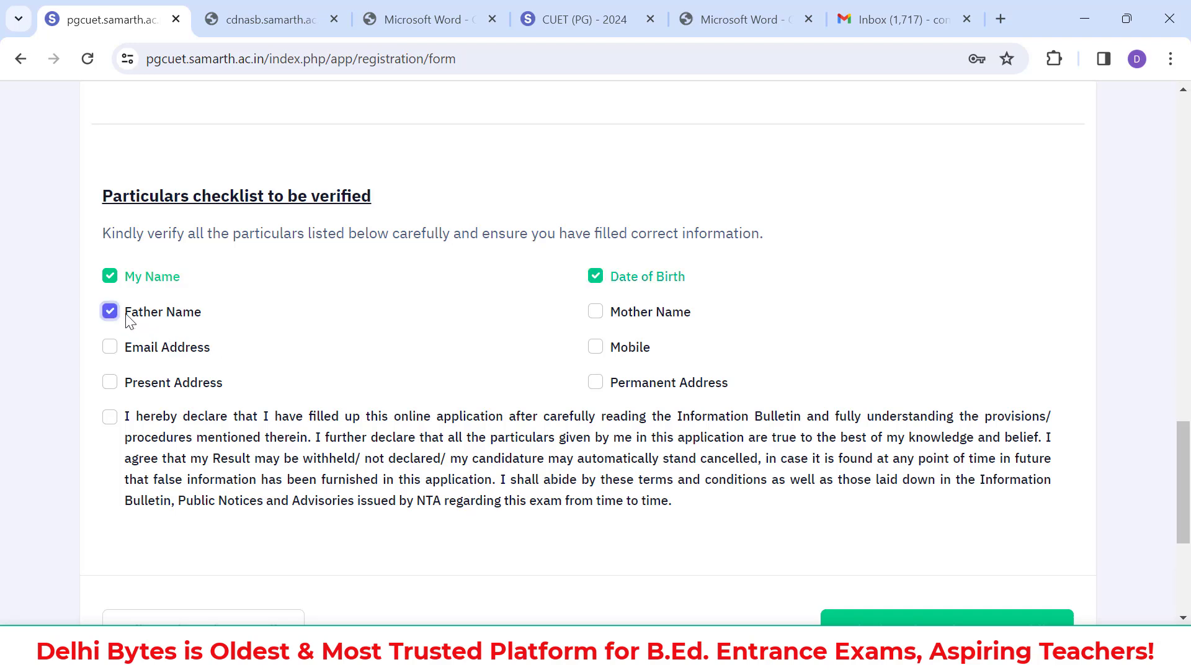
pyautogui.click(597, 313)
pyautogui.click(109, 349)
pyautogui.click(595, 349)
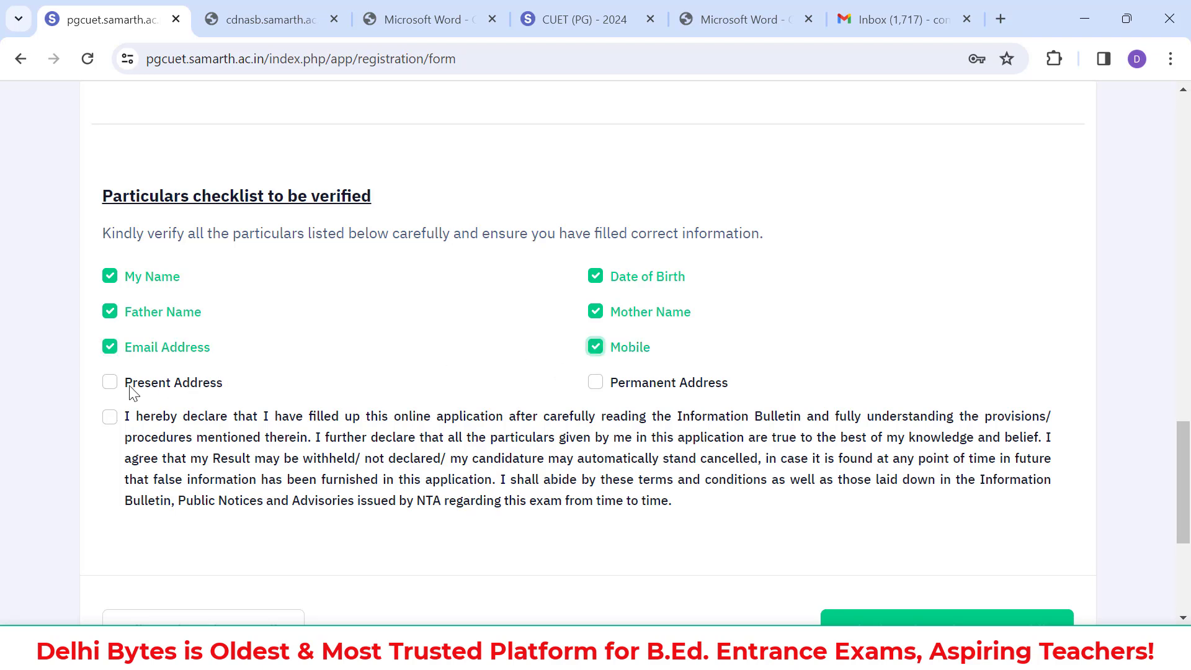
pyautogui.click(111, 384)
pyautogui.click(597, 385)
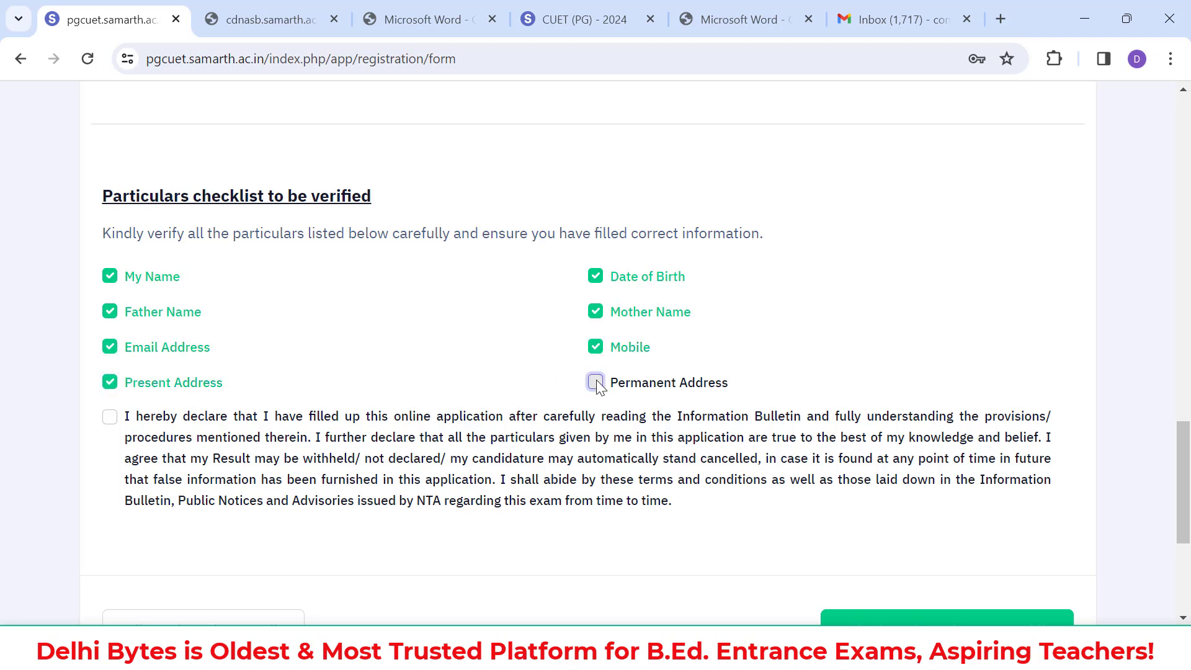
pyautogui.scroll(-2, 564, 399)
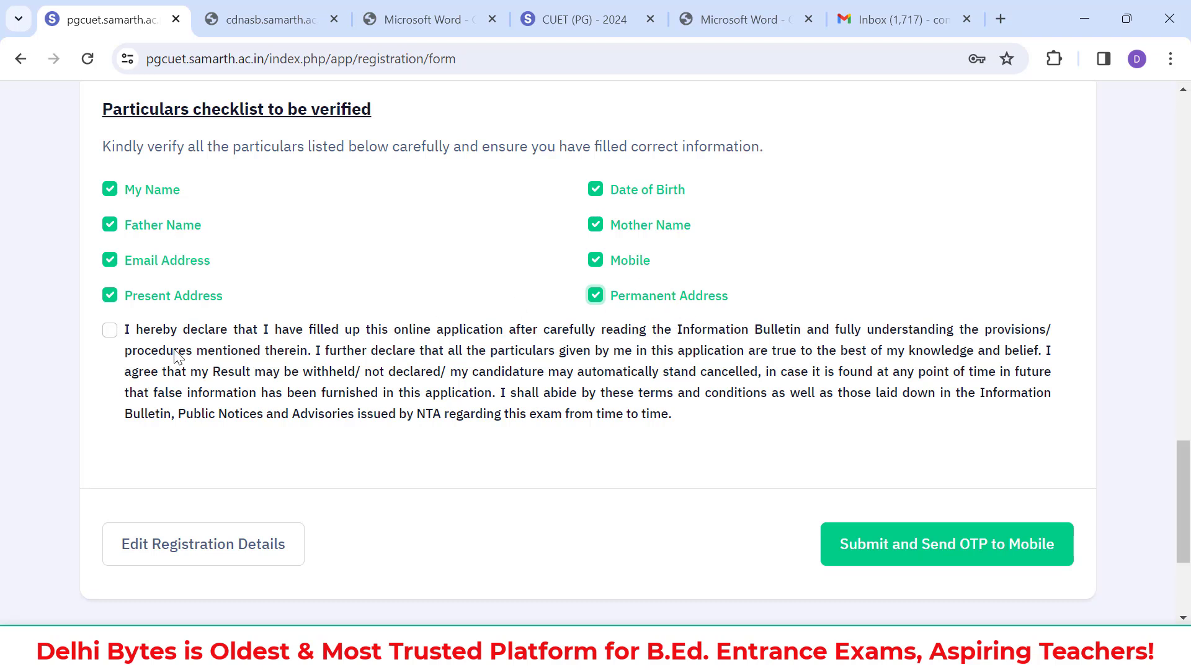
# Step: Accept the declaration, submit the registration to send the mobile OTP, and confirm the details
pyautogui.click(110, 330)
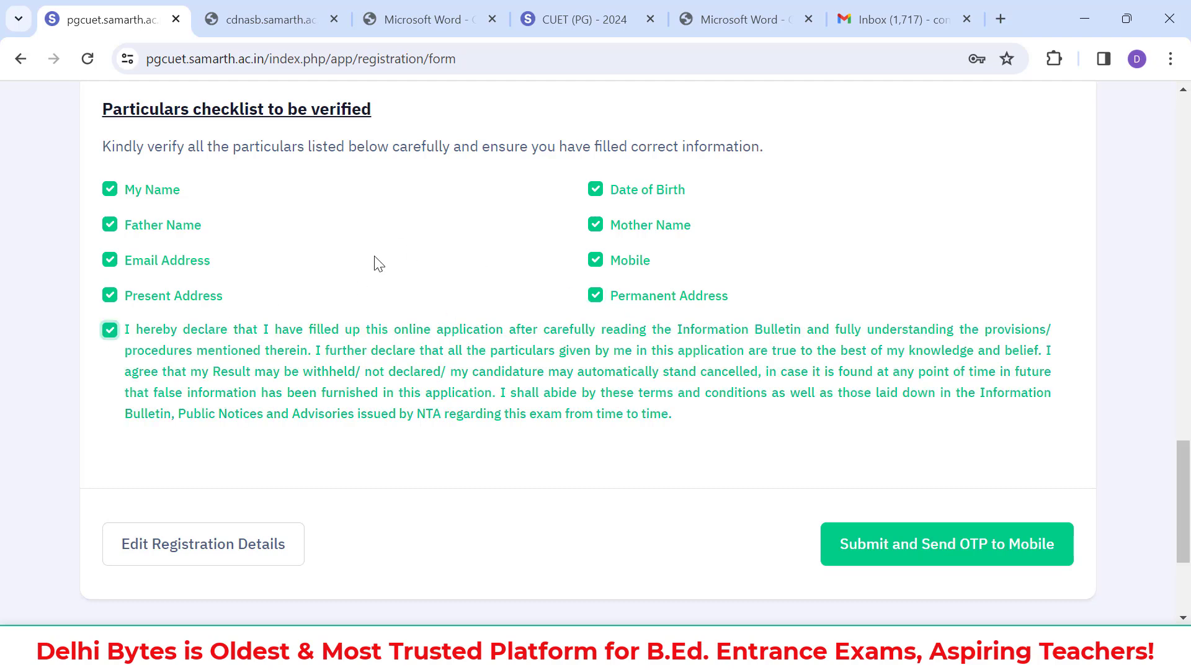
pyautogui.scroll(1, 825, 320)
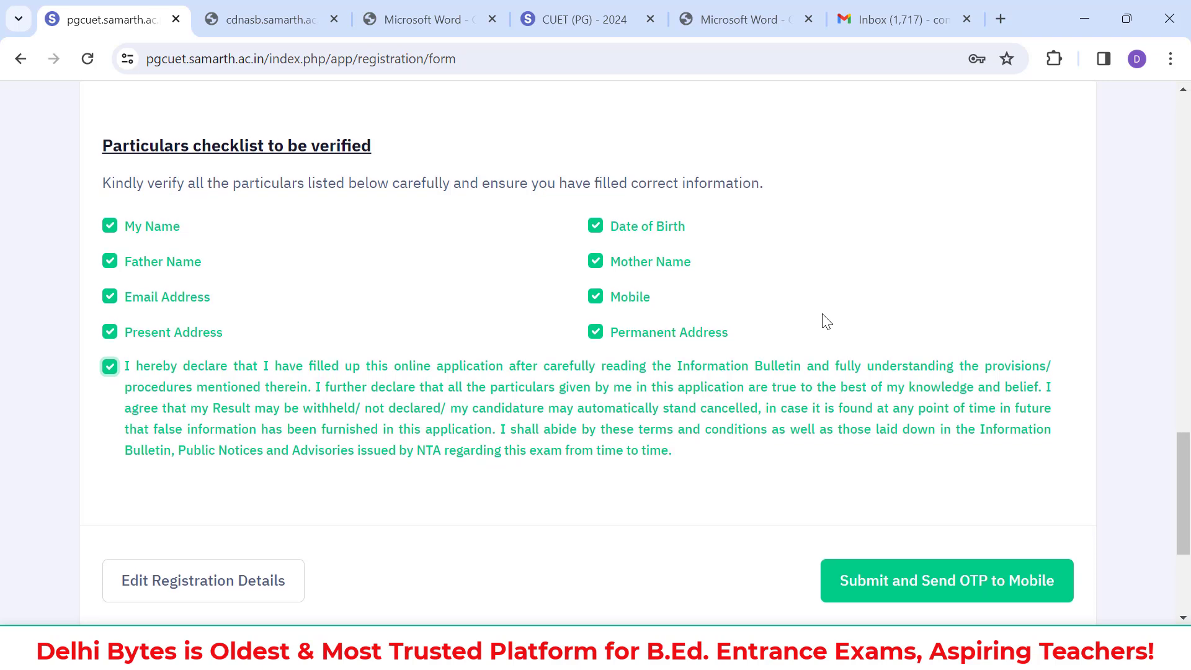
pyautogui.scroll(-1, 826, 320)
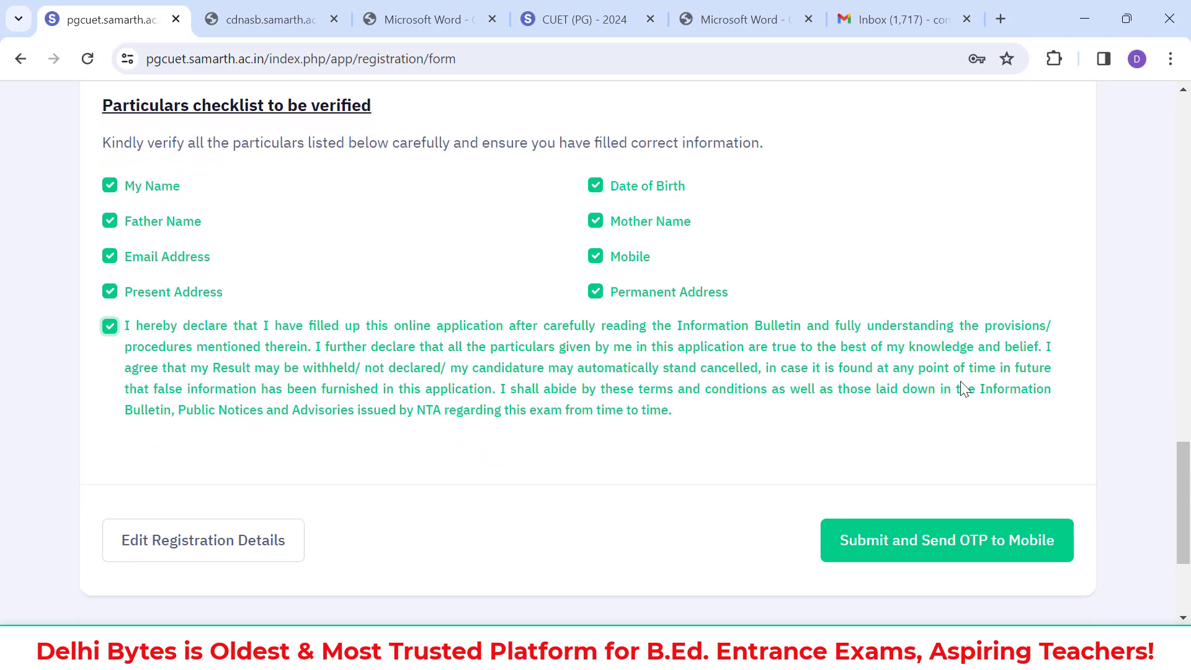
pyautogui.click(947, 541)
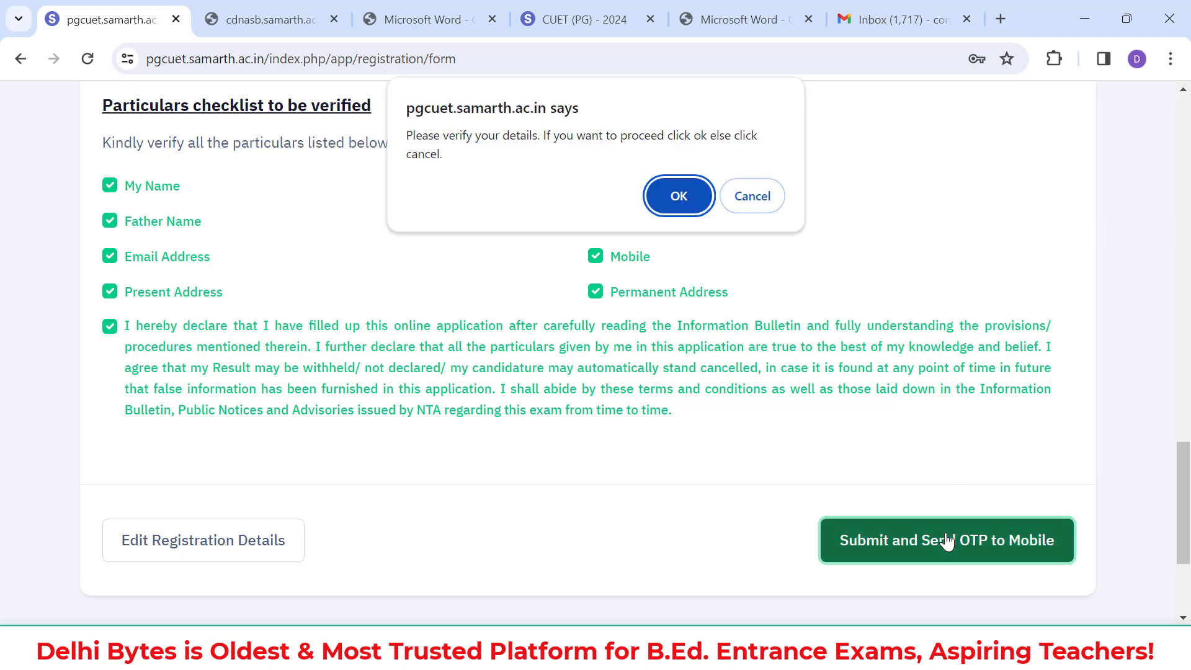
pyautogui.click(667, 207)
# Step: Enter the received mobile OTP and the displayed security pin, then submit them
pyautogui.scroll(-12, 668, 207)
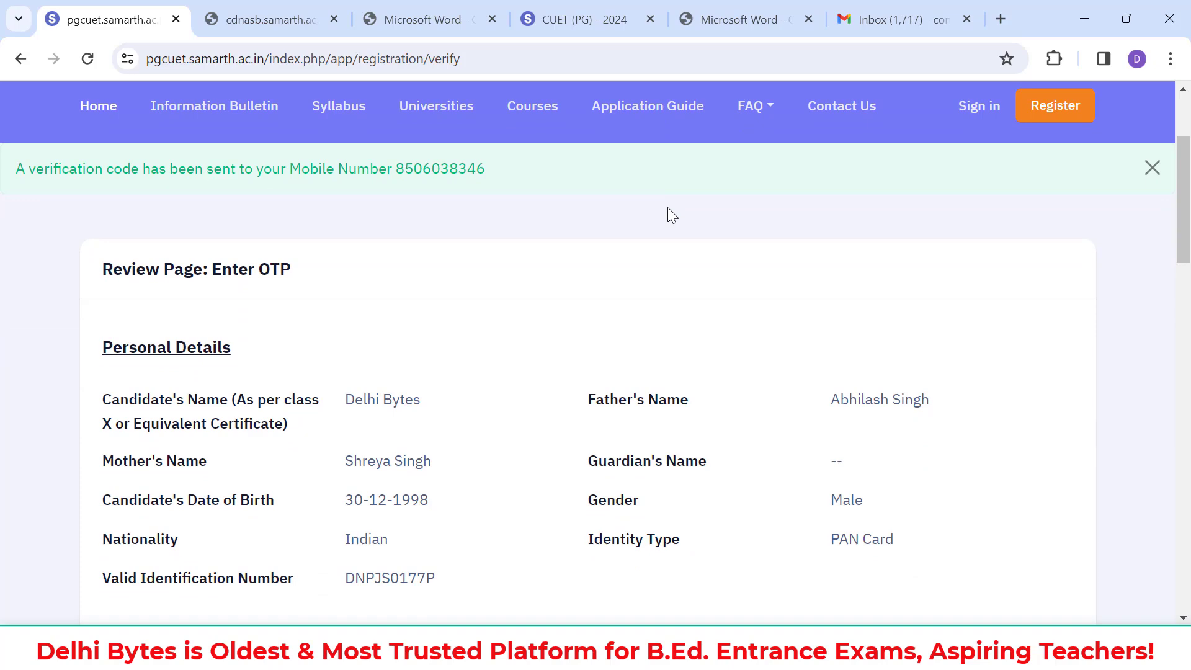
pyautogui.scroll(-10, 668, 209)
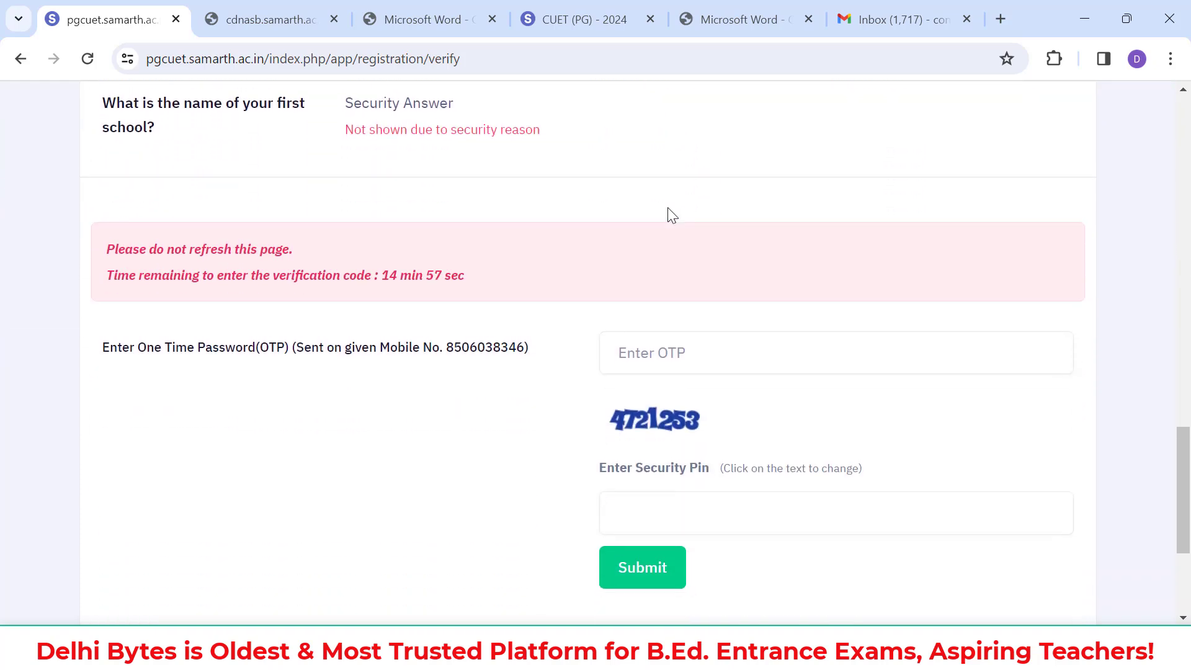
pyautogui.click(719, 350)
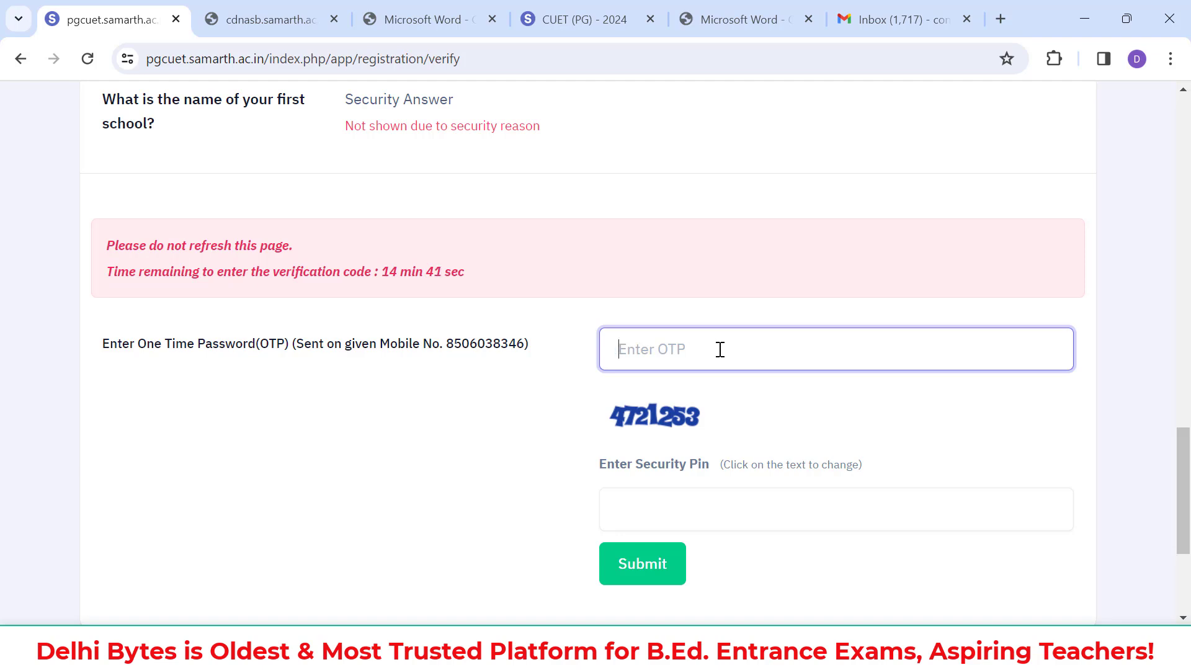
pyautogui.scroll(-2, 720, 349)
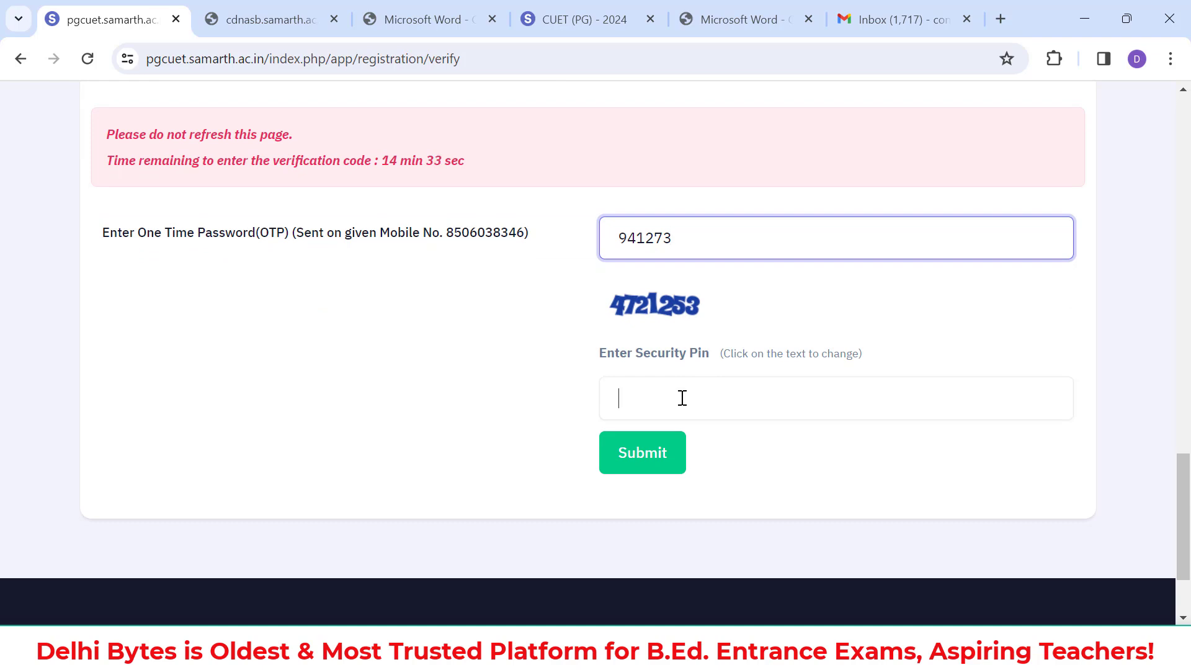
pyautogui.click(682, 397)
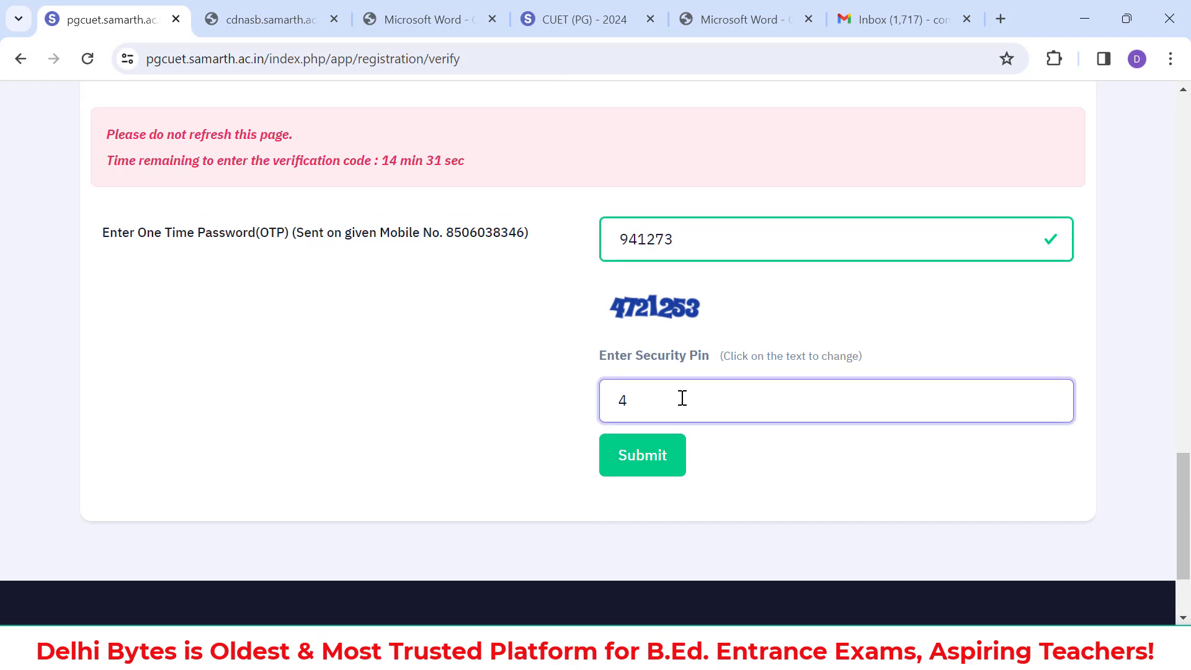
pyautogui.click(661, 467)
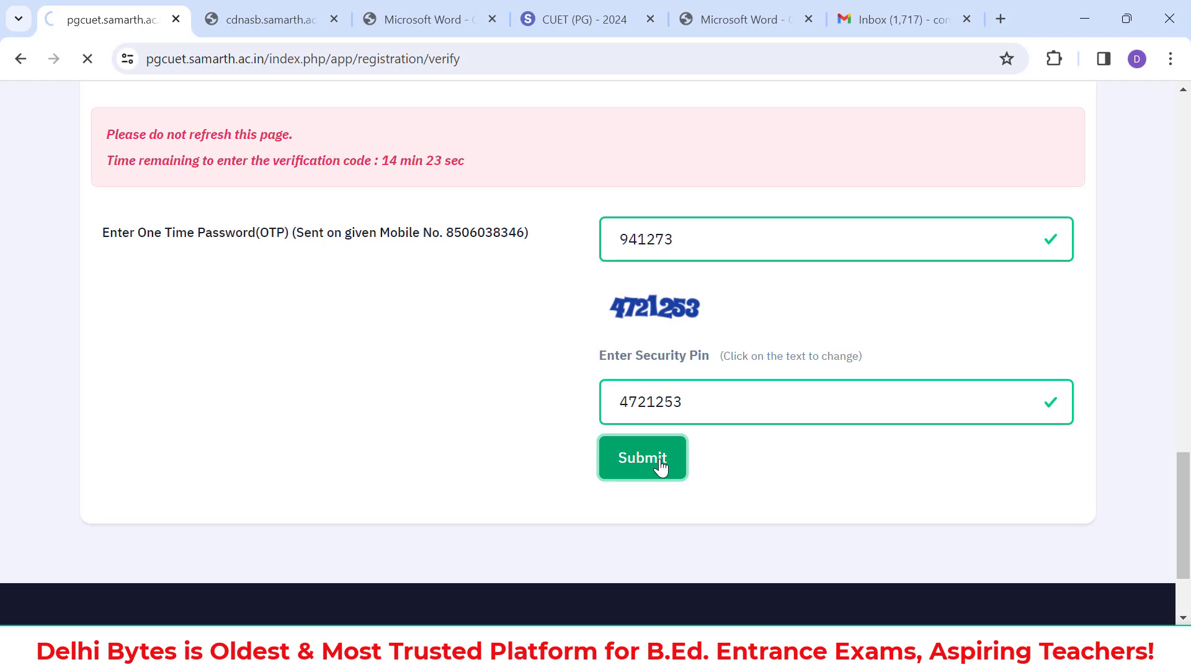
pyautogui.scroll(-5, 661, 466)
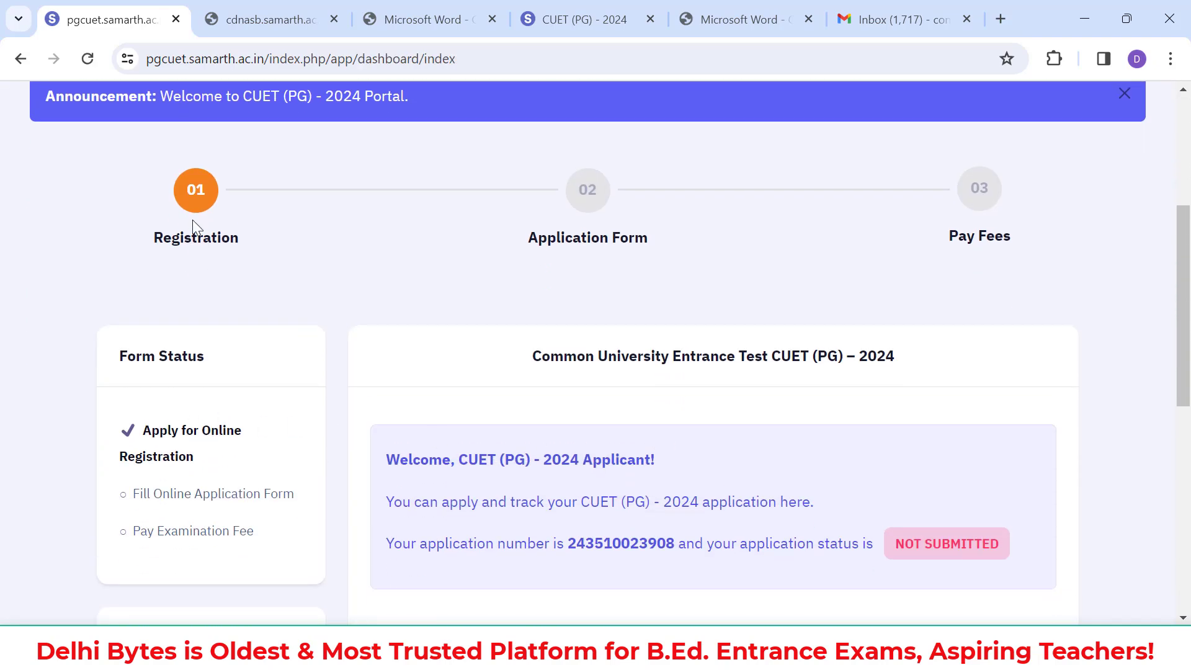
# Step: Continue to the personal details application form
pyautogui.scroll(-5, 619, 269)
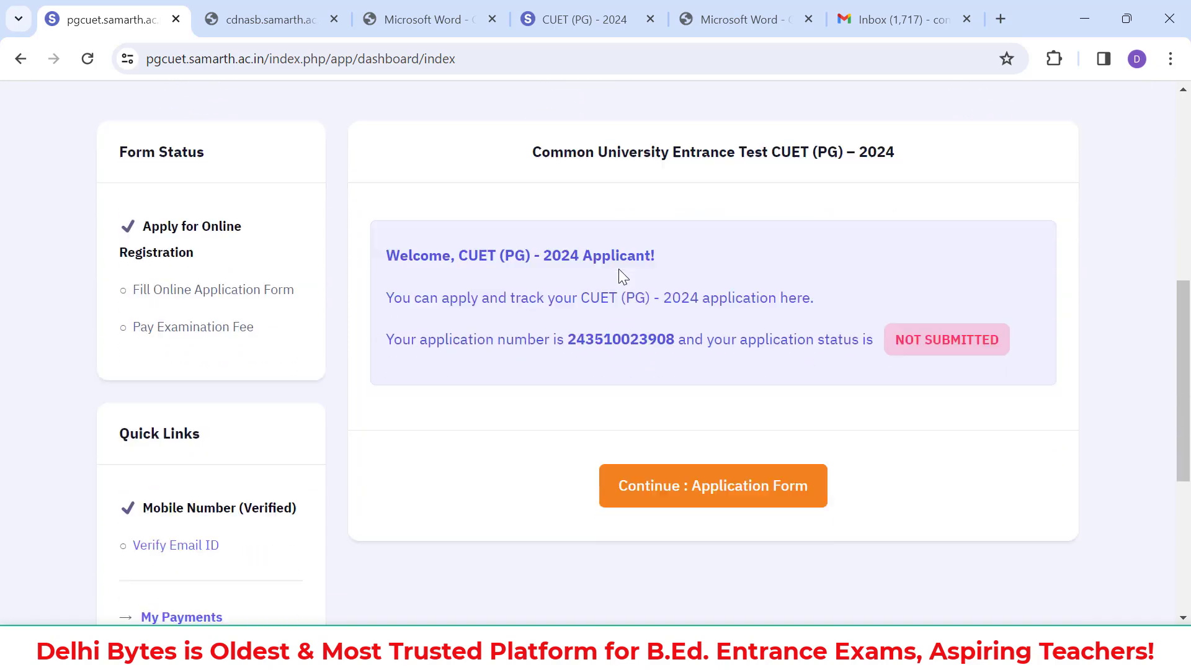
pyautogui.scroll(4, 619, 269)
pyautogui.scroll(-2, 620, 274)
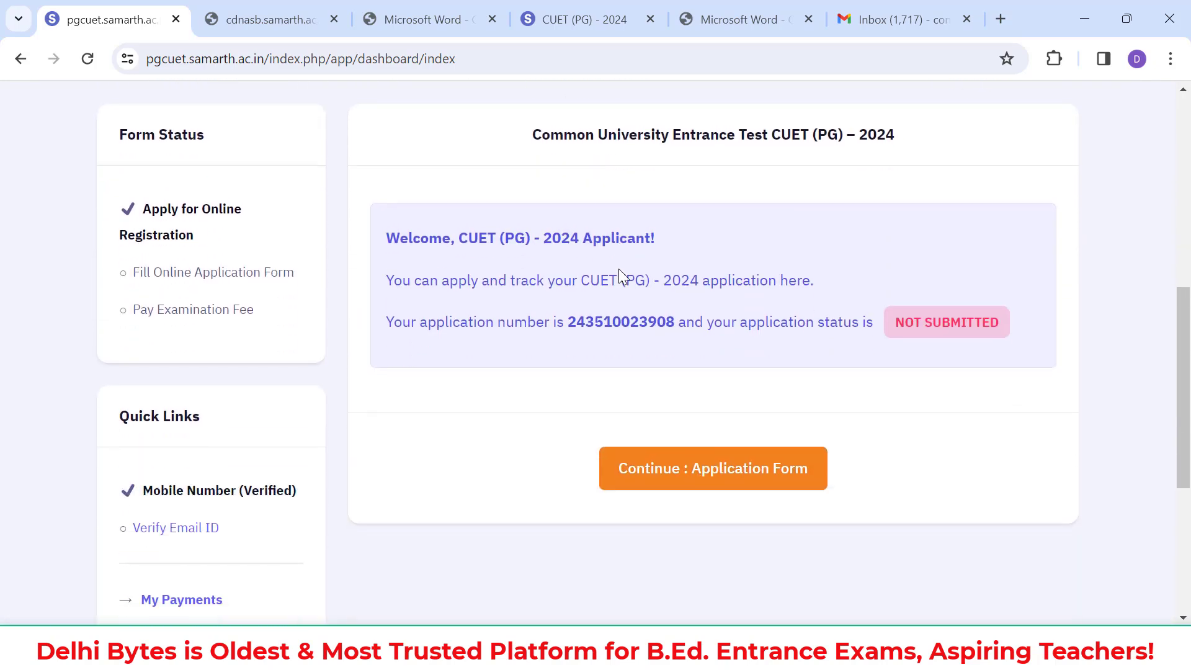
pyautogui.click(740, 470)
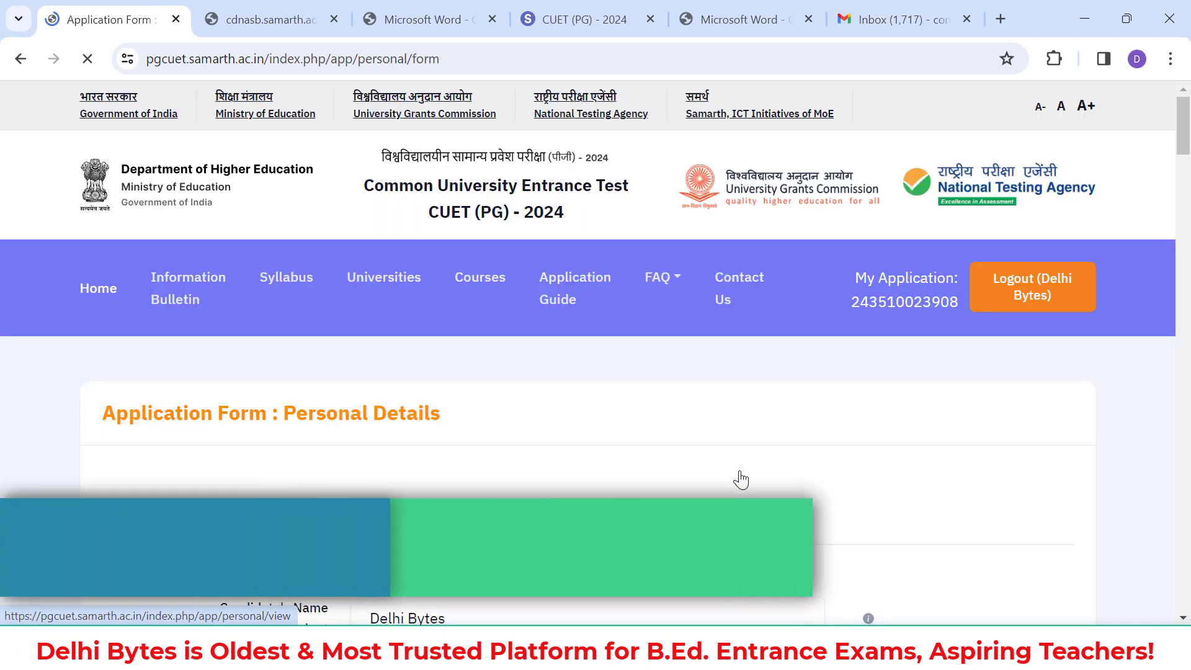
pyautogui.scroll(-5, 741, 478)
pyautogui.scroll(-20, 742, 479)
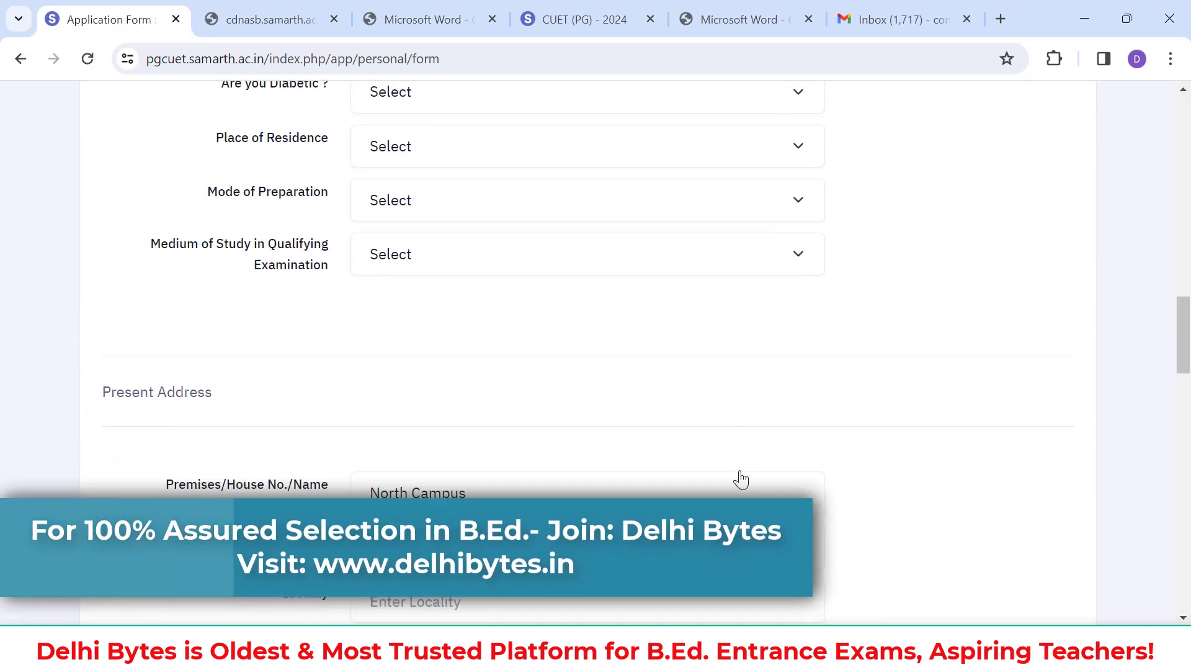
pyautogui.scroll(-8, 741, 479)
pyautogui.scroll(20, 742, 479)
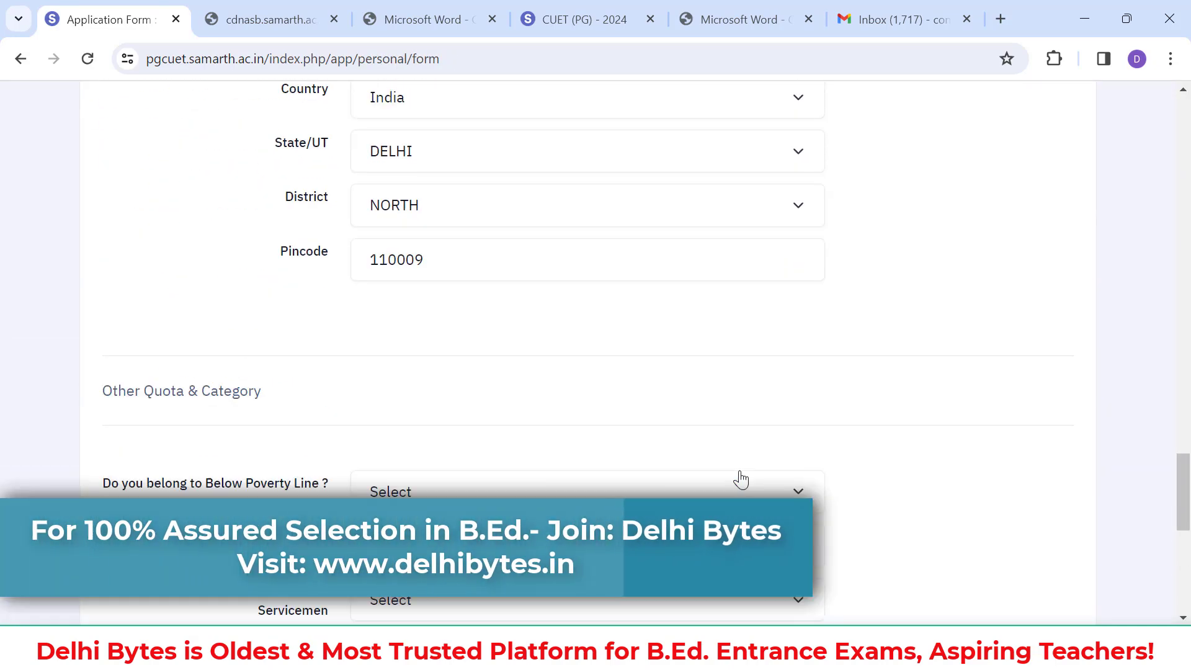
pyautogui.scroll(15, 742, 479)
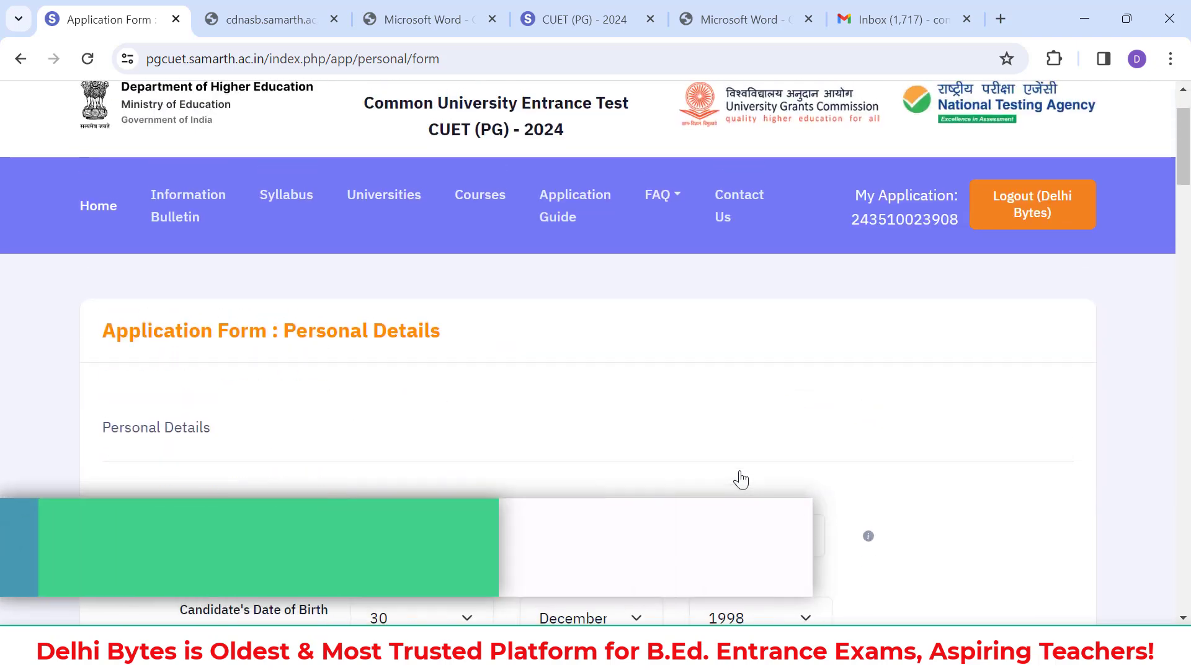
pyautogui.scroll(-2, 742, 479)
pyautogui.scroll(-4, 741, 479)
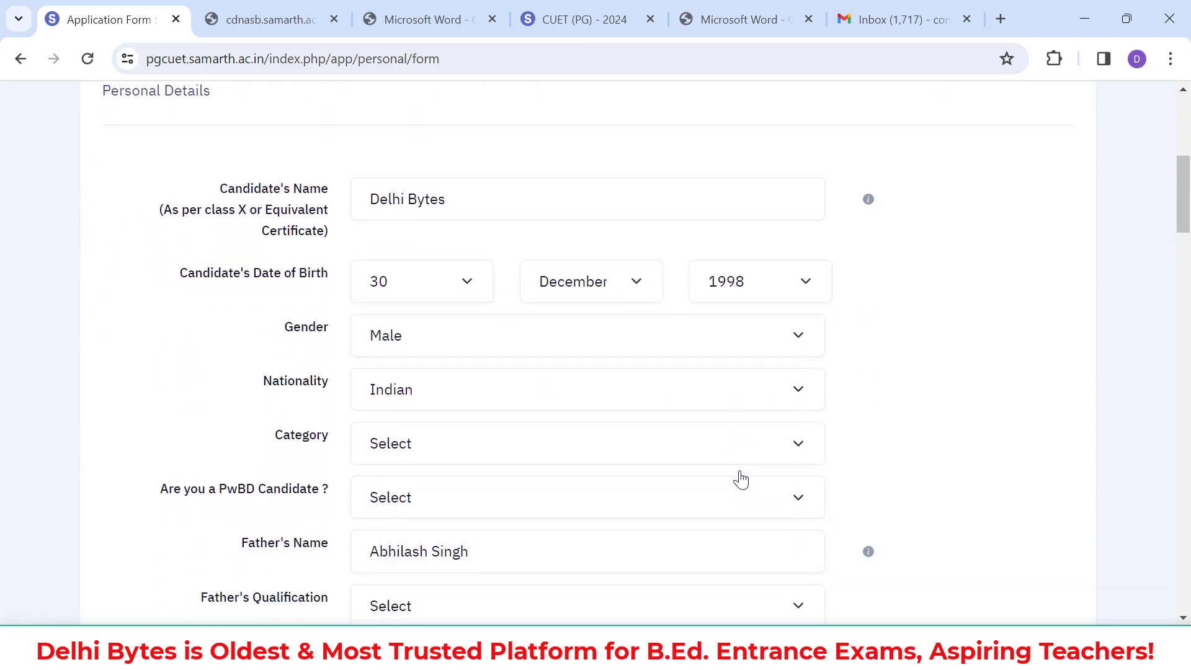
# Step: Set category to General/Unreserved and answer No to the PwBD question
pyautogui.click(646, 367)
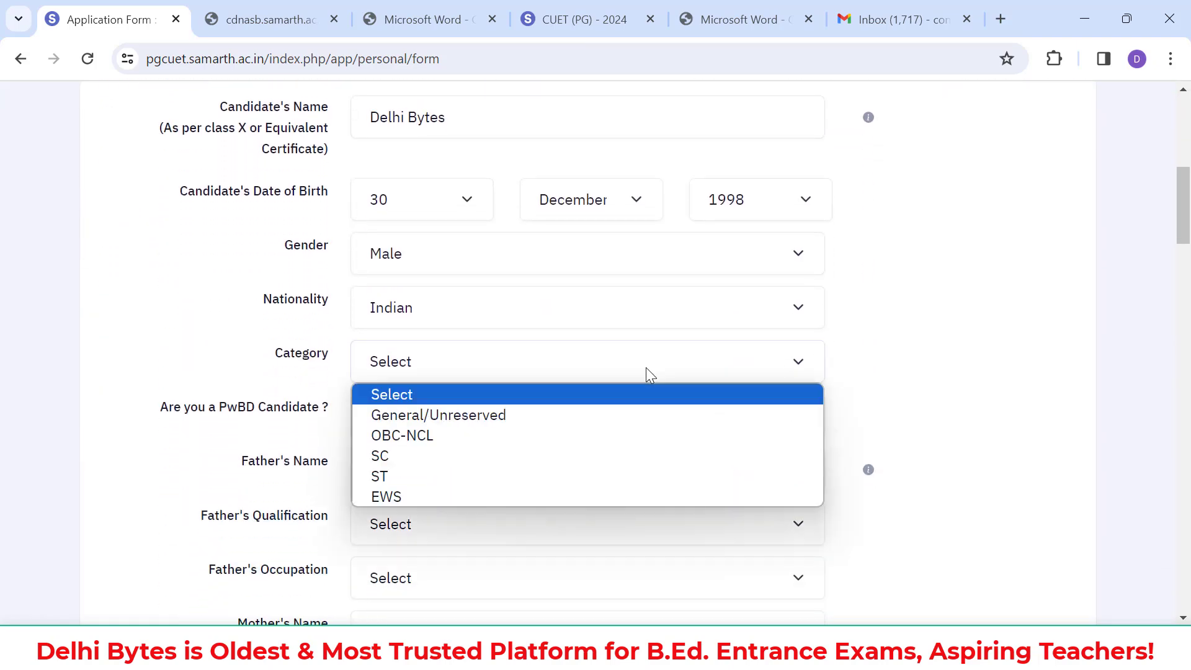
pyautogui.click(550, 413)
pyautogui.scroll(-2, 542, 389)
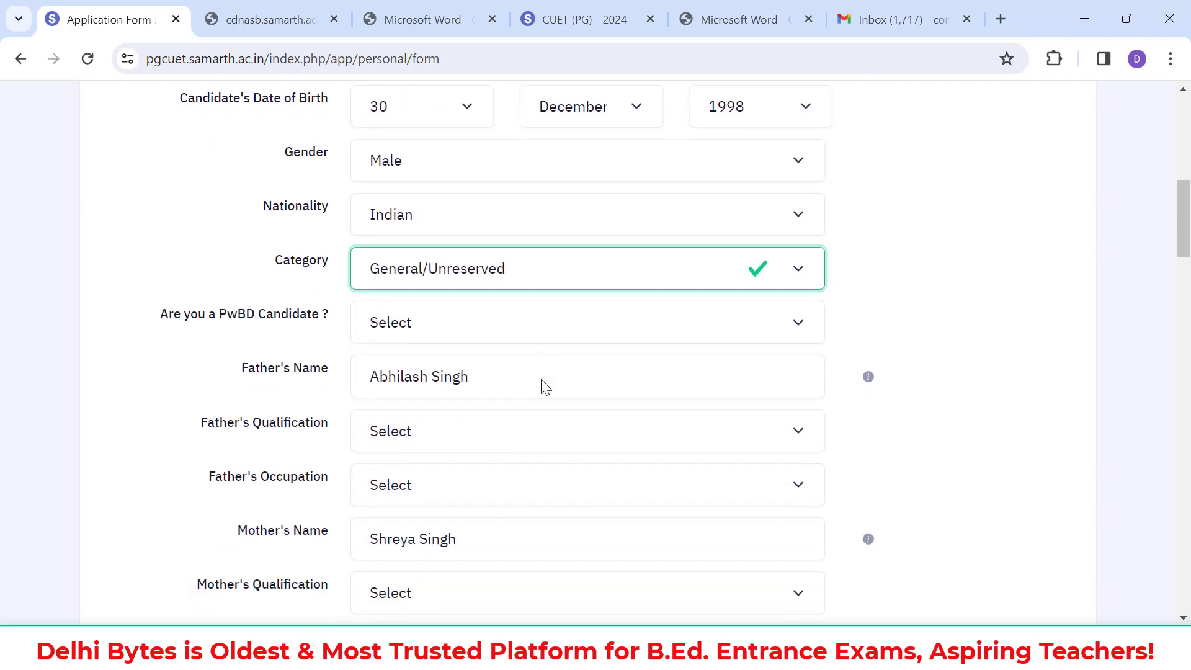
pyautogui.click(557, 317)
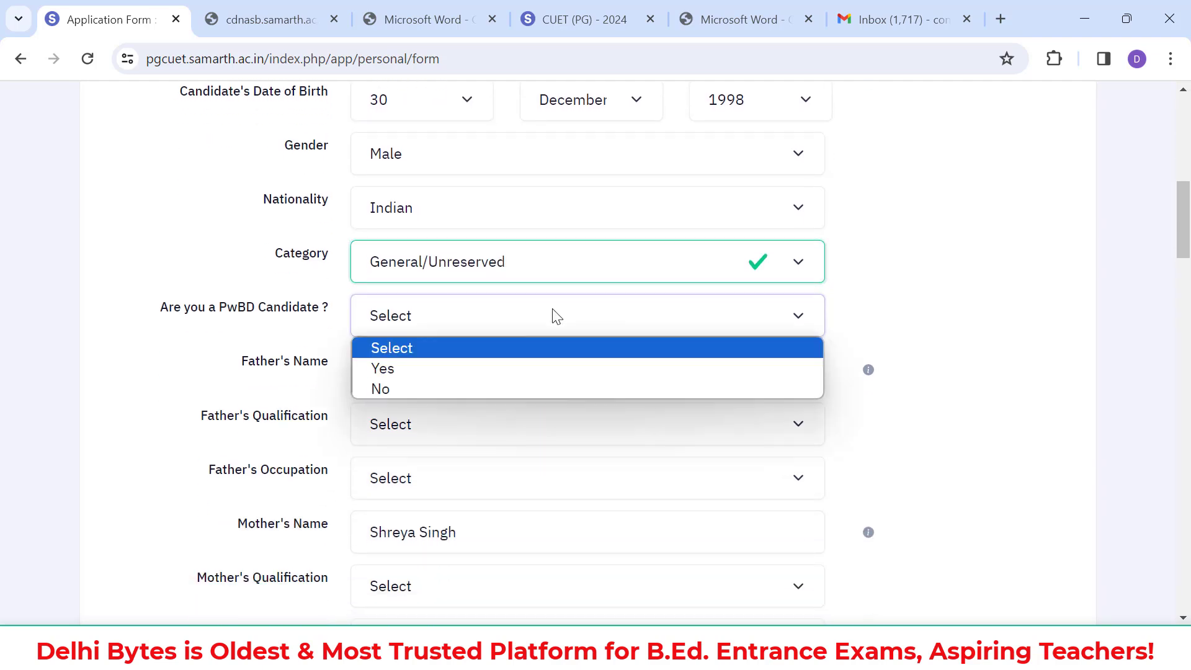
pyautogui.click(521, 391)
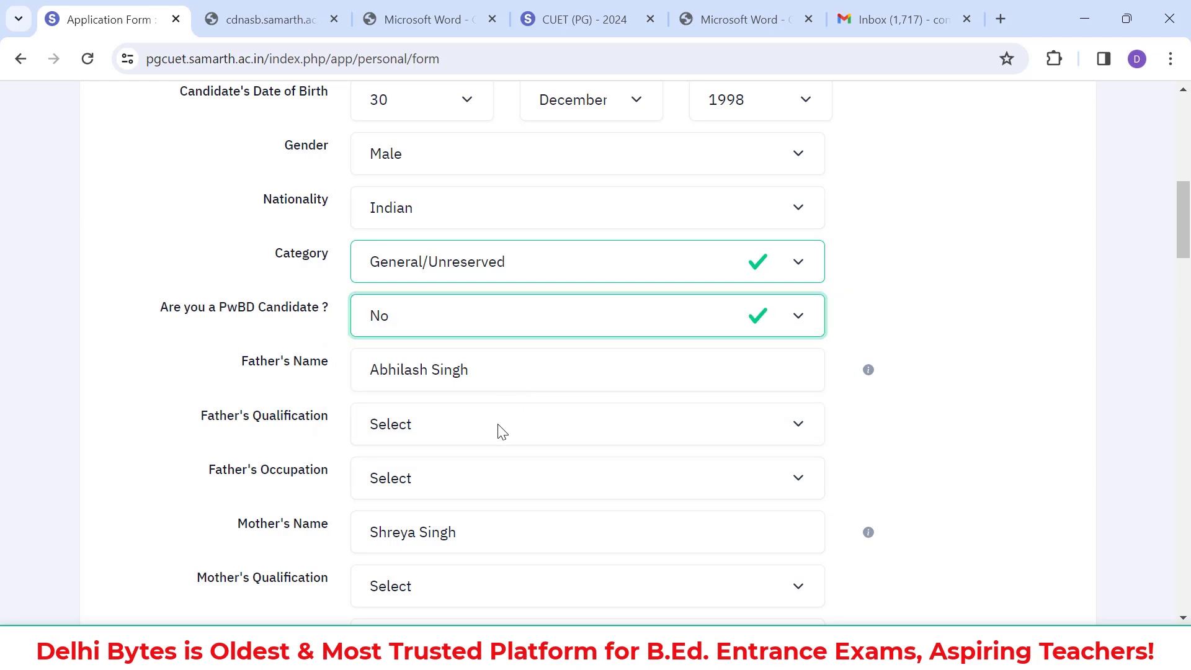
pyautogui.scroll(-2, 497, 431)
# Step: Set father's qualification to Doctorate and father's occupation to Teaching / Reasearch
pyautogui.click(511, 312)
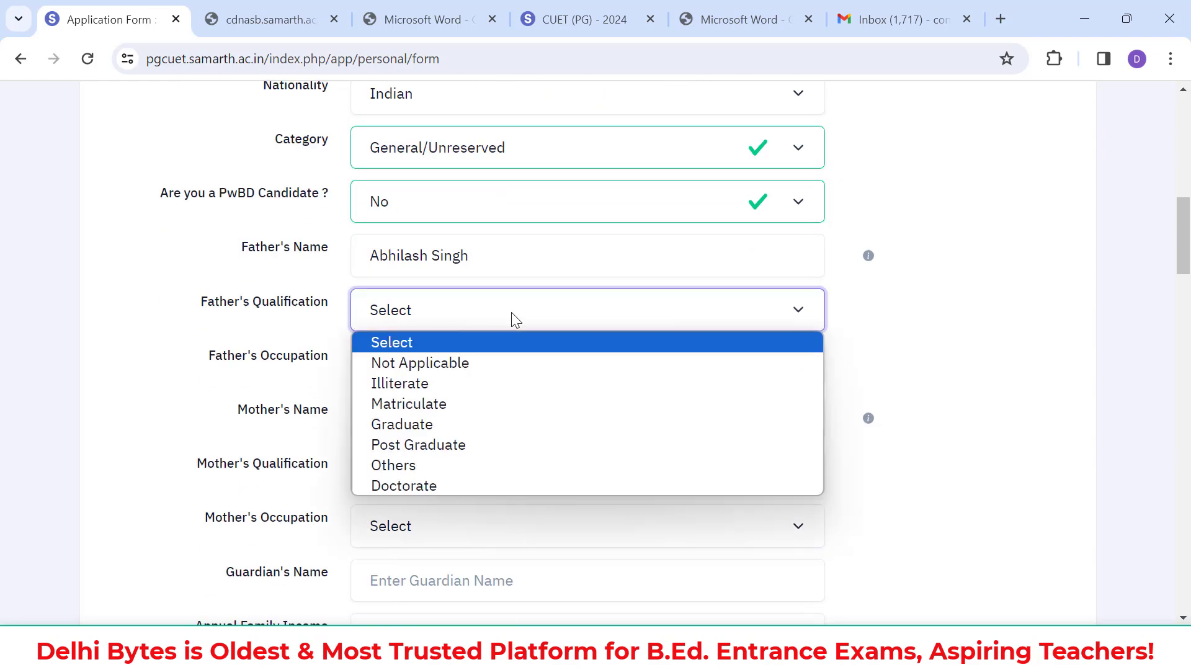
pyautogui.click(478, 487)
pyautogui.click(468, 376)
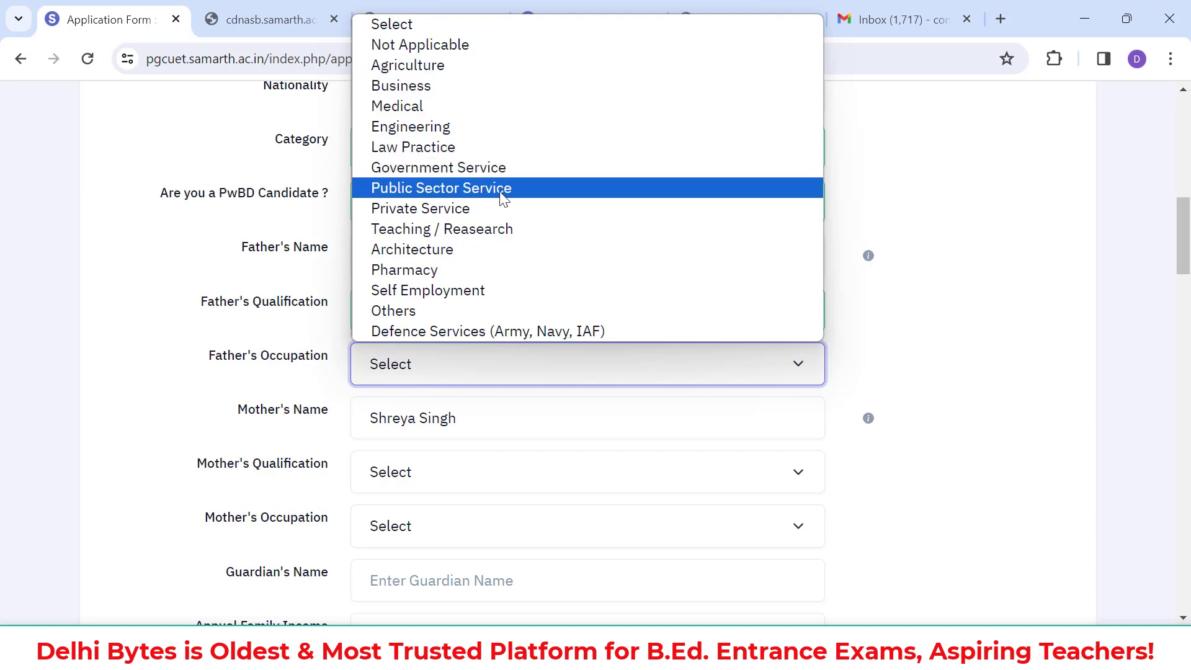
pyautogui.click(498, 208)
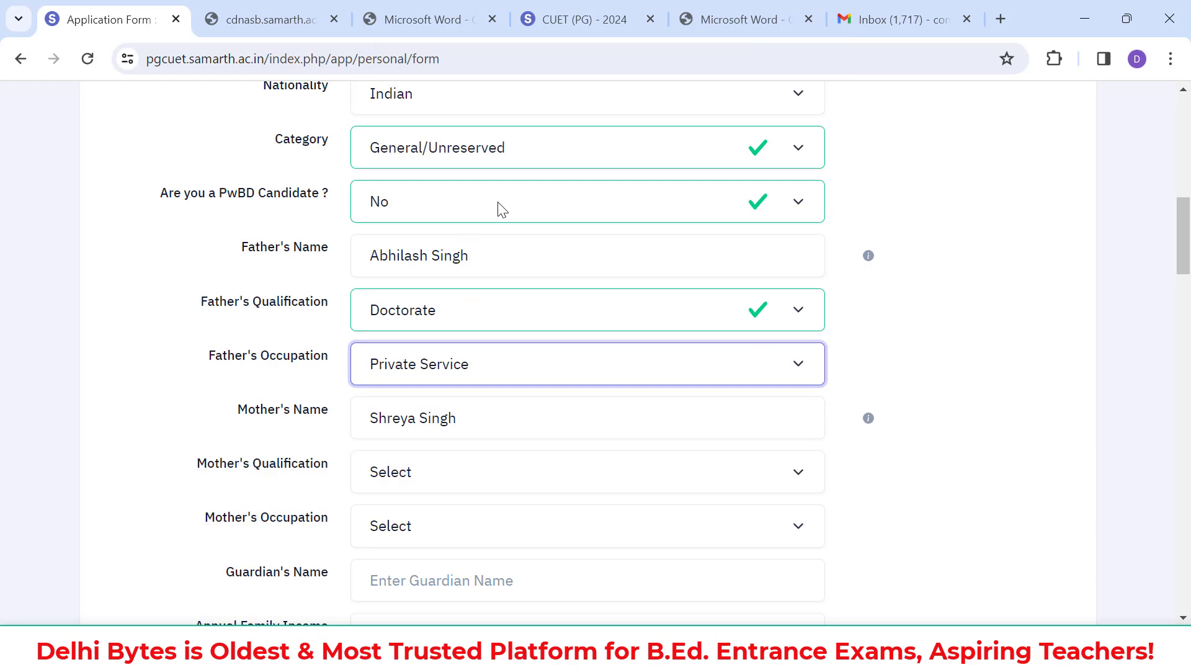
pyautogui.click(489, 369)
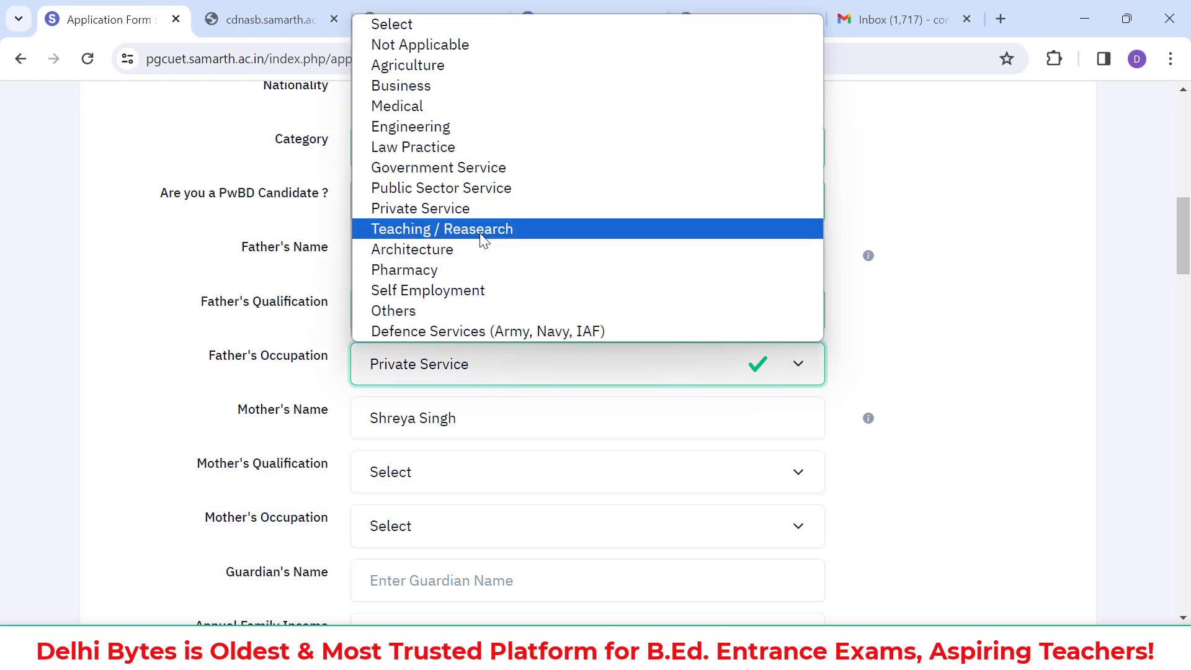
pyautogui.click(483, 228)
pyautogui.scroll(-2, 463, 432)
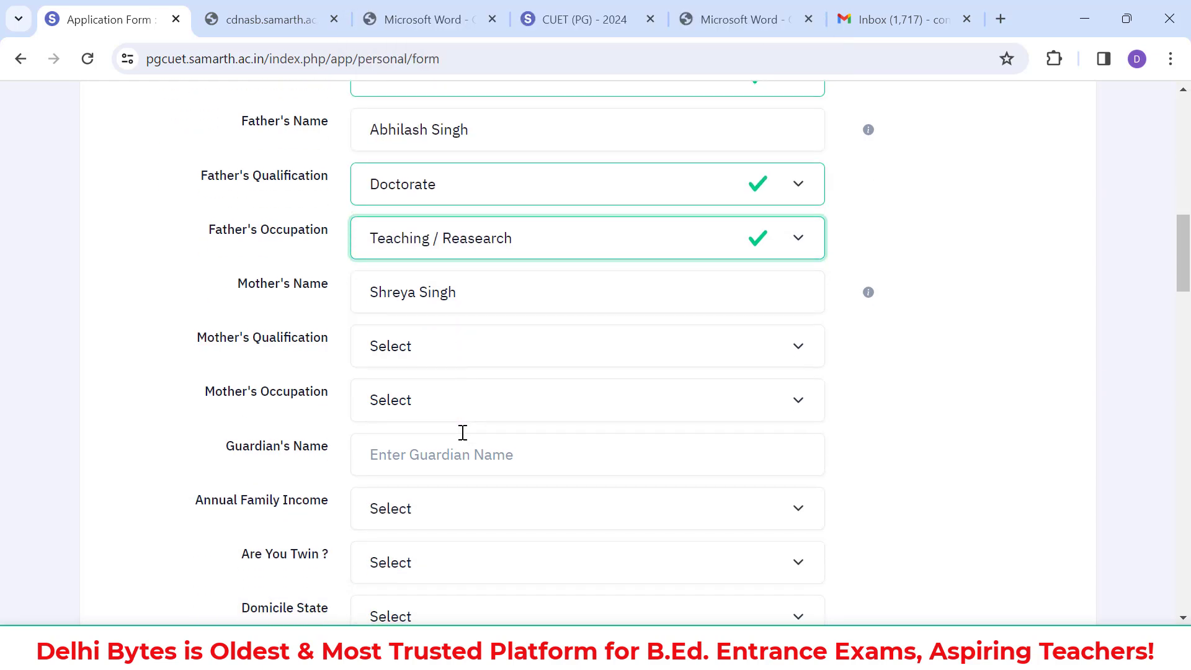
# Step: Set mother's qualification to Post Graduate and mother's occupation to Teaching / Reasearch
pyautogui.click(479, 350)
pyautogui.click(454, 481)
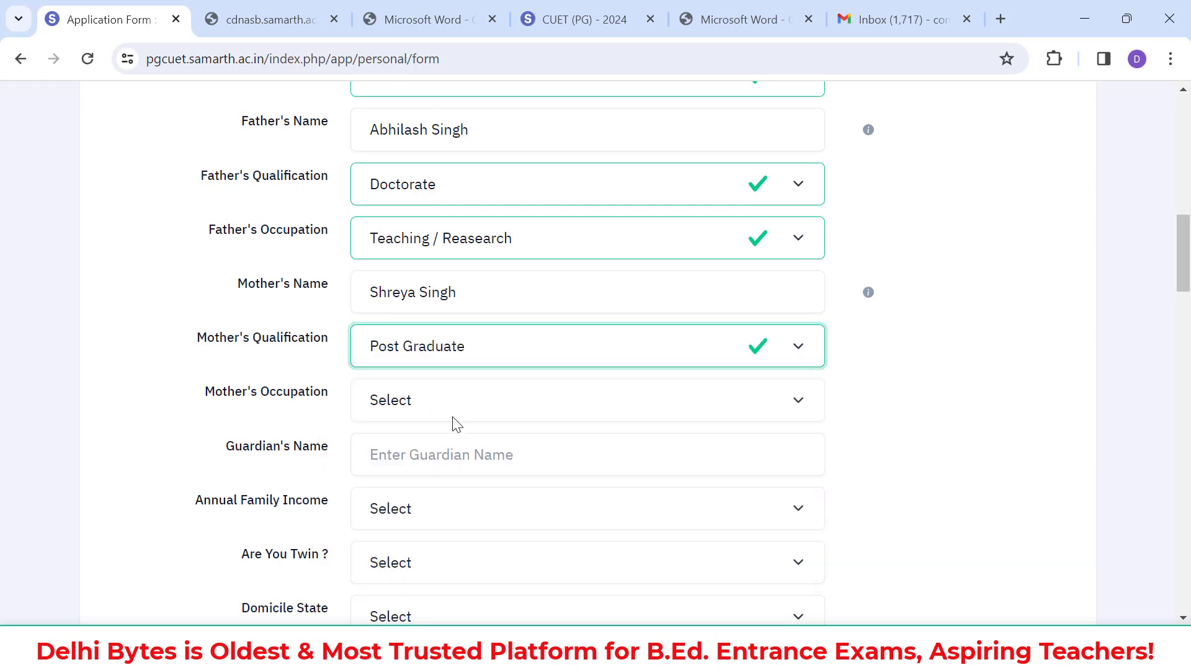
pyautogui.click(452, 416)
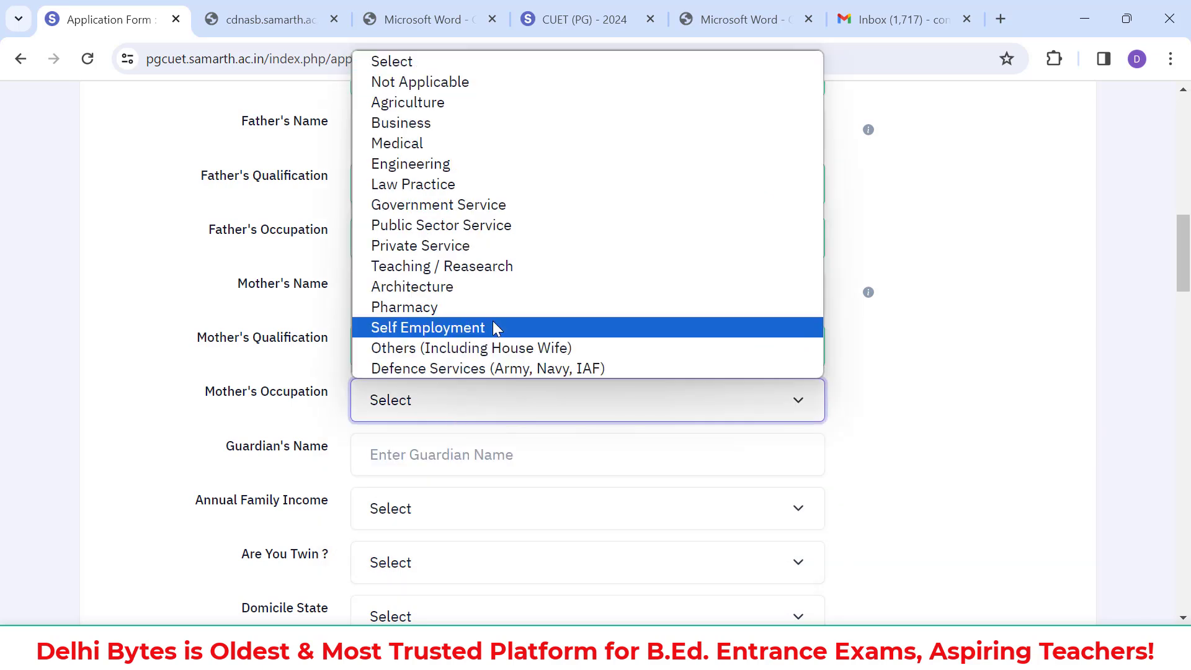
pyautogui.click(481, 266)
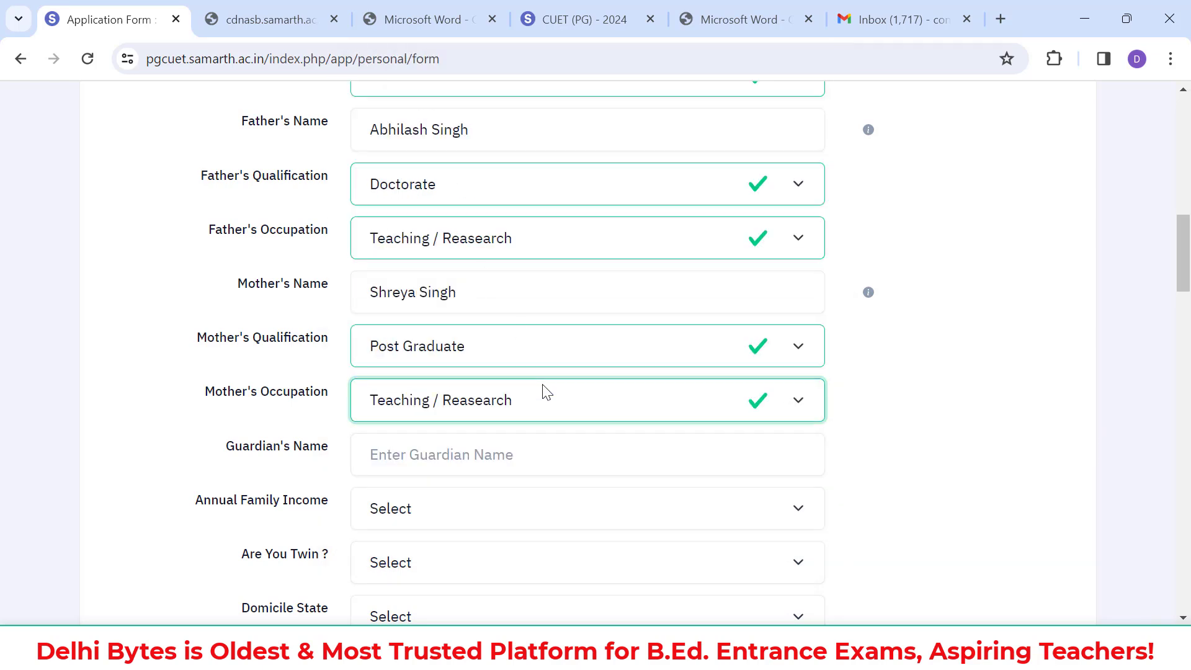
# Step: Set annual family income to RS. 800001 AND ABOVE and answer No to twin
pyautogui.scroll(-2, 544, 392)
pyautogui.scroll(-2, 515, 340)
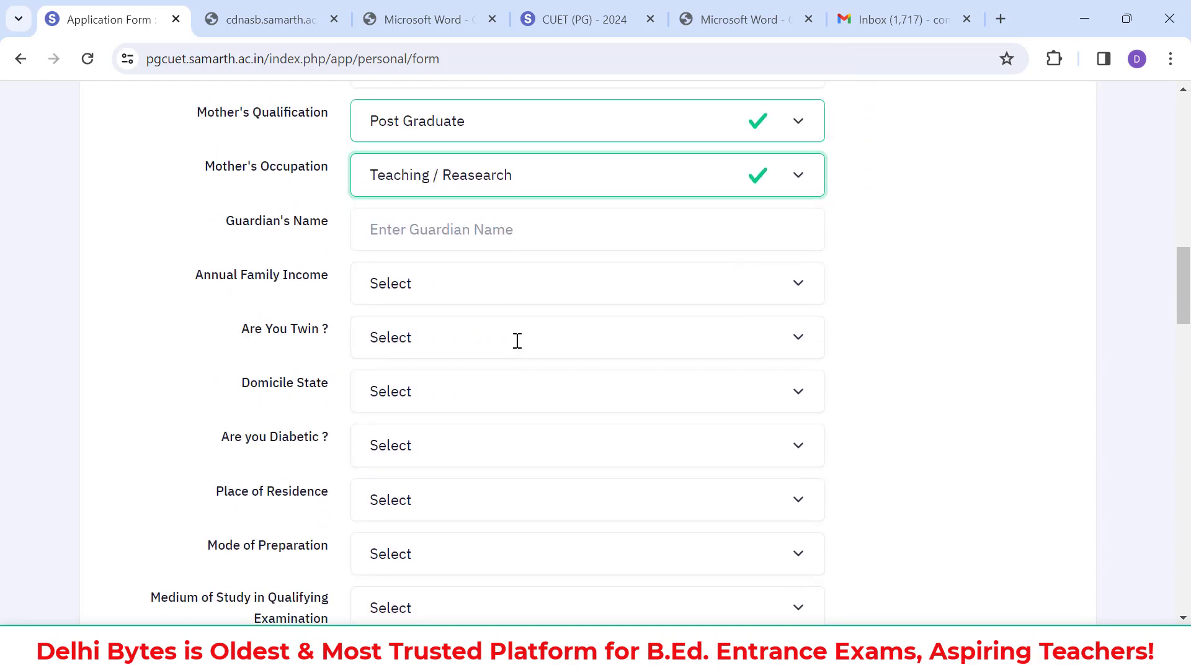
pyautogui.click(524, 284)
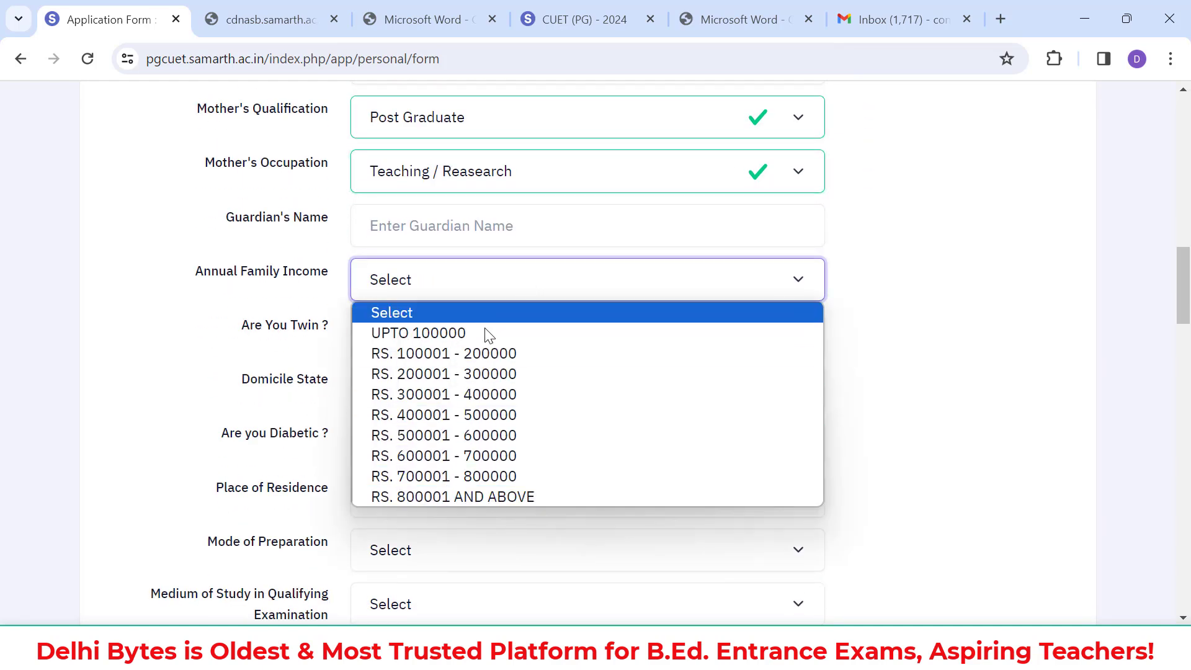
pyautogui.click(475, 501)
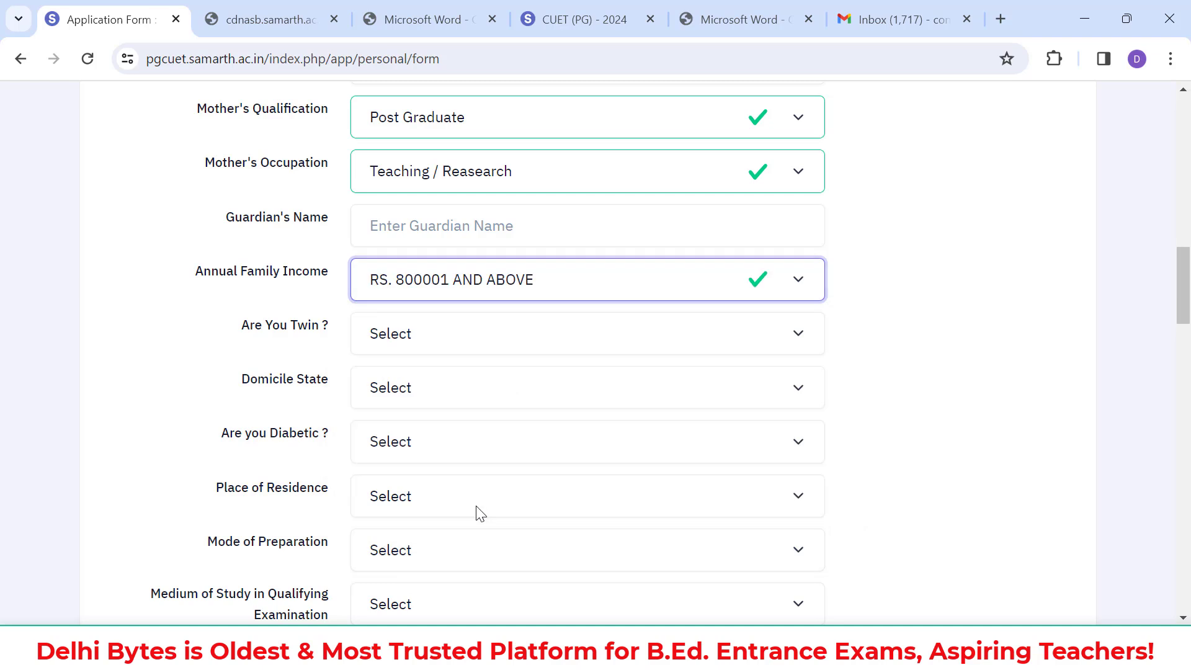
pyautogui.click(605, 335)
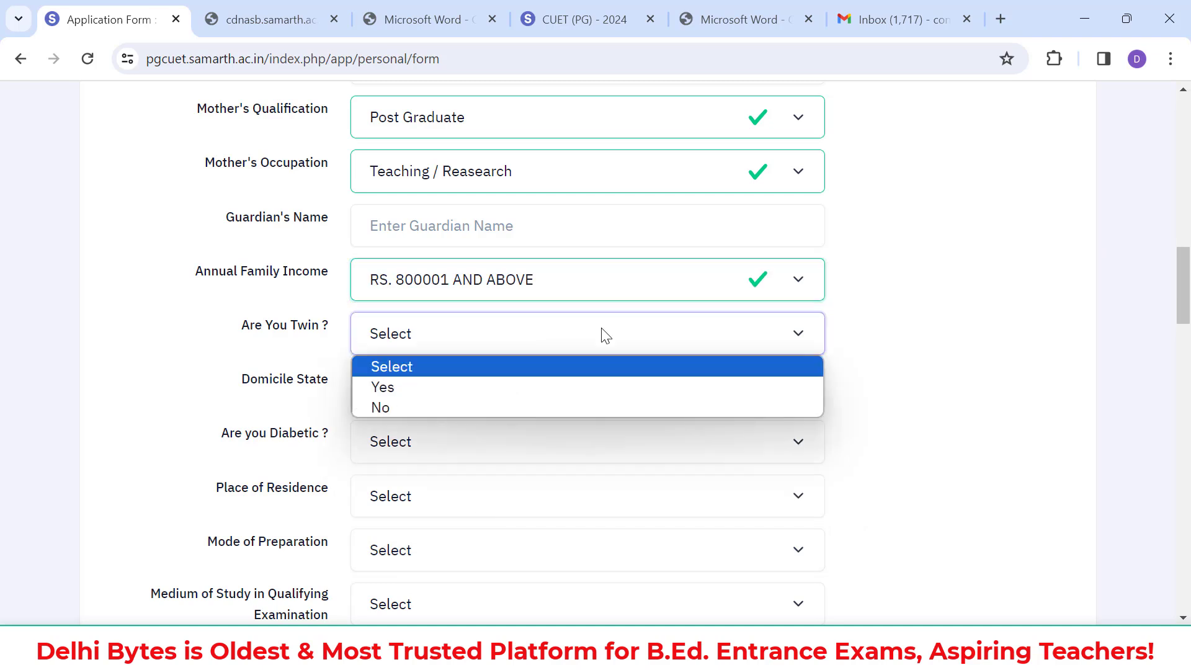
pyautogui.click(514, 408)
# Step: Set domicile state to DELHI and answer No to the diabetic question
pyautogui.click(511, 393)
pyautogui.scroll(-1, 512, 399)
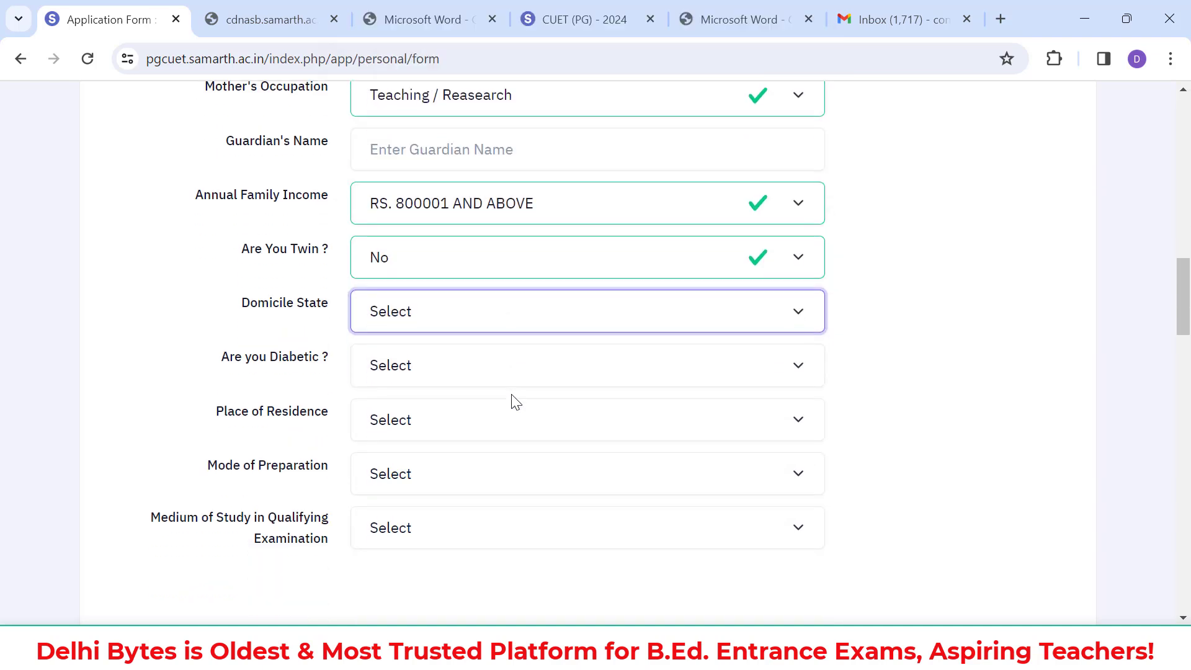
pyautogui.click(515, 333)
pyautogui.scroll(-1, 521, 443)
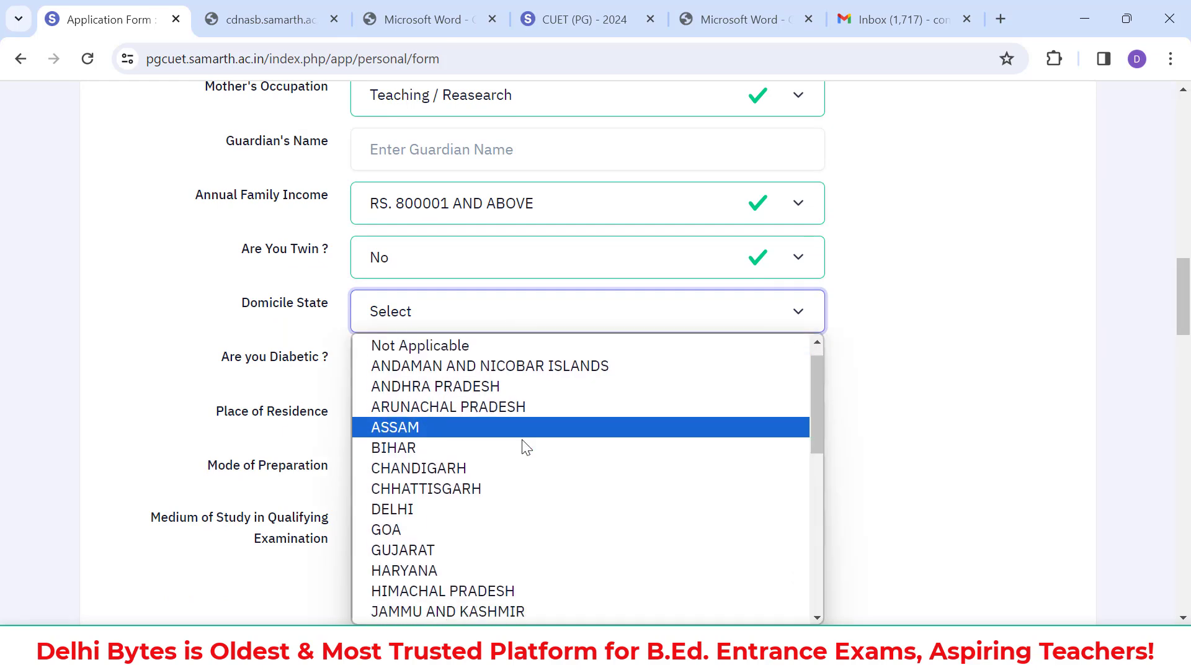
pyautogui.click(474, 510)
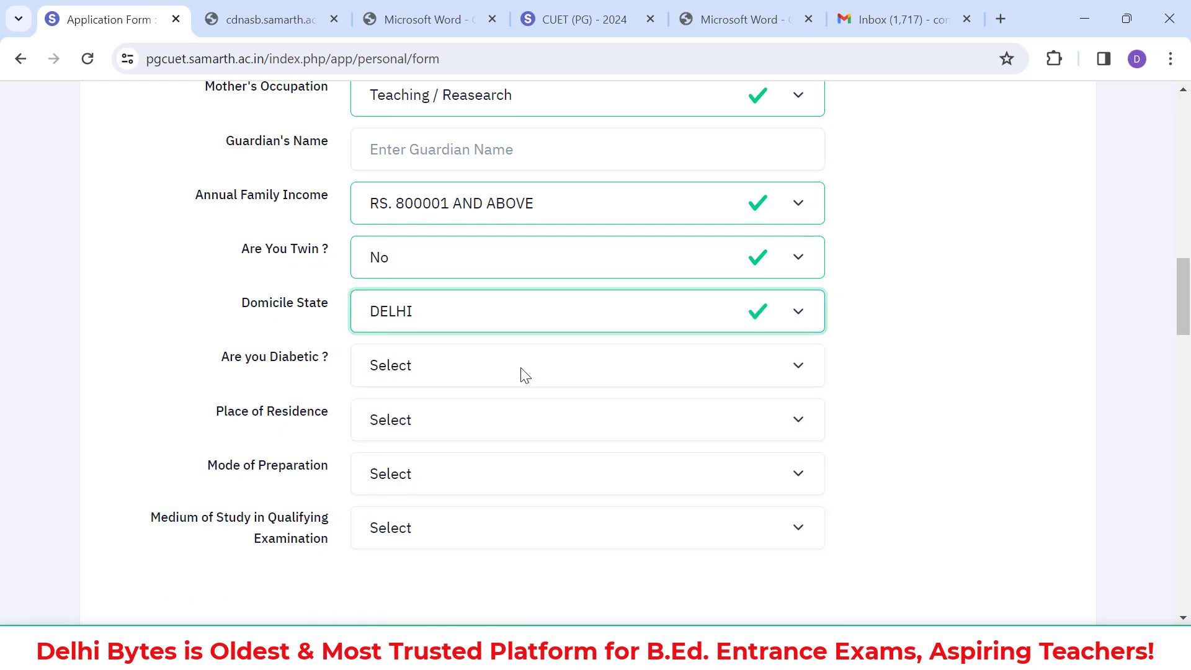
pyautogui.click(524, 373)
pyautogui.click(482, 438)
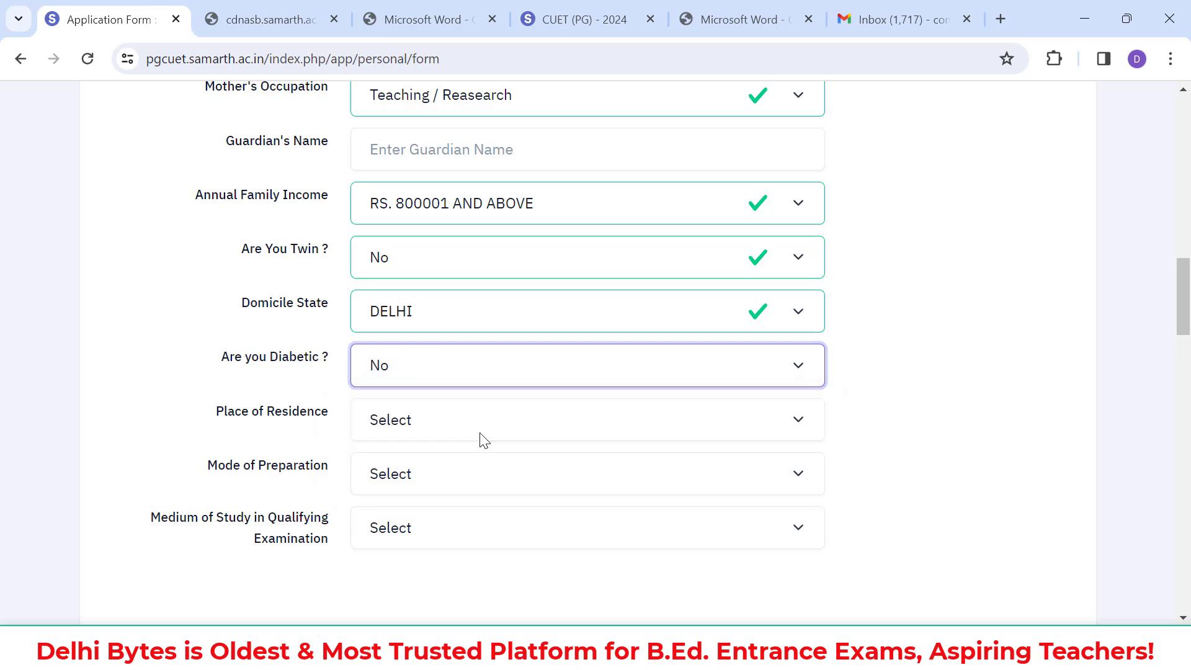
# Step: Set place of residence to Urban and mode of preparation to Self
pyautogui.click(472, 426)
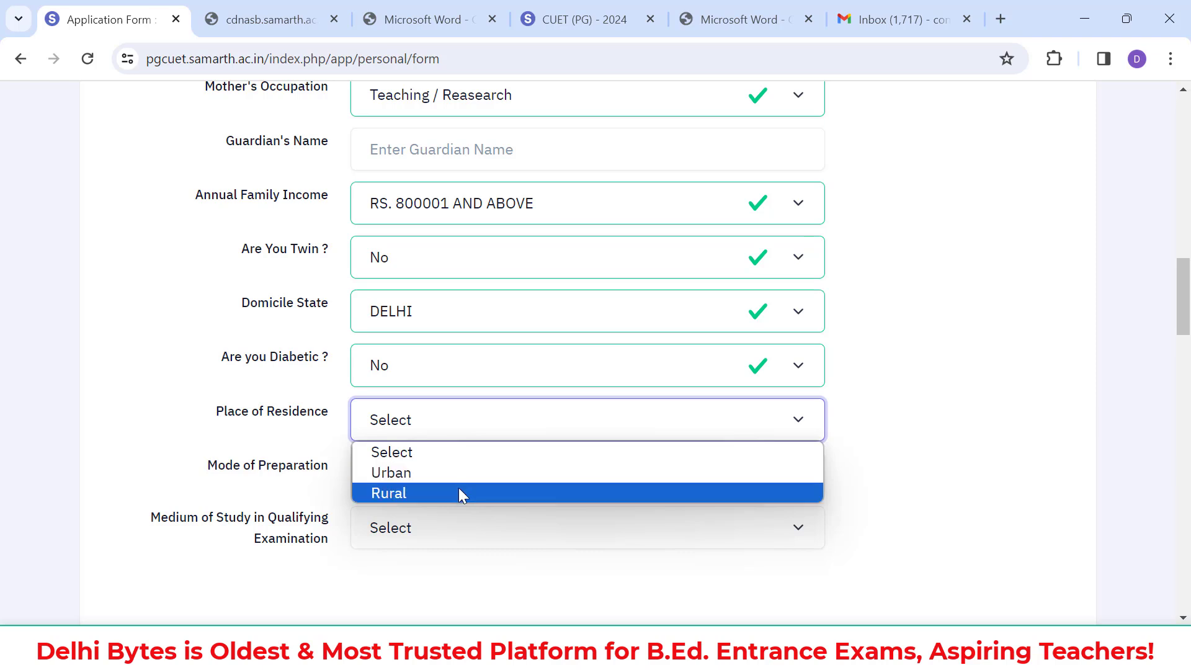
pyautogui.click(437, 471)
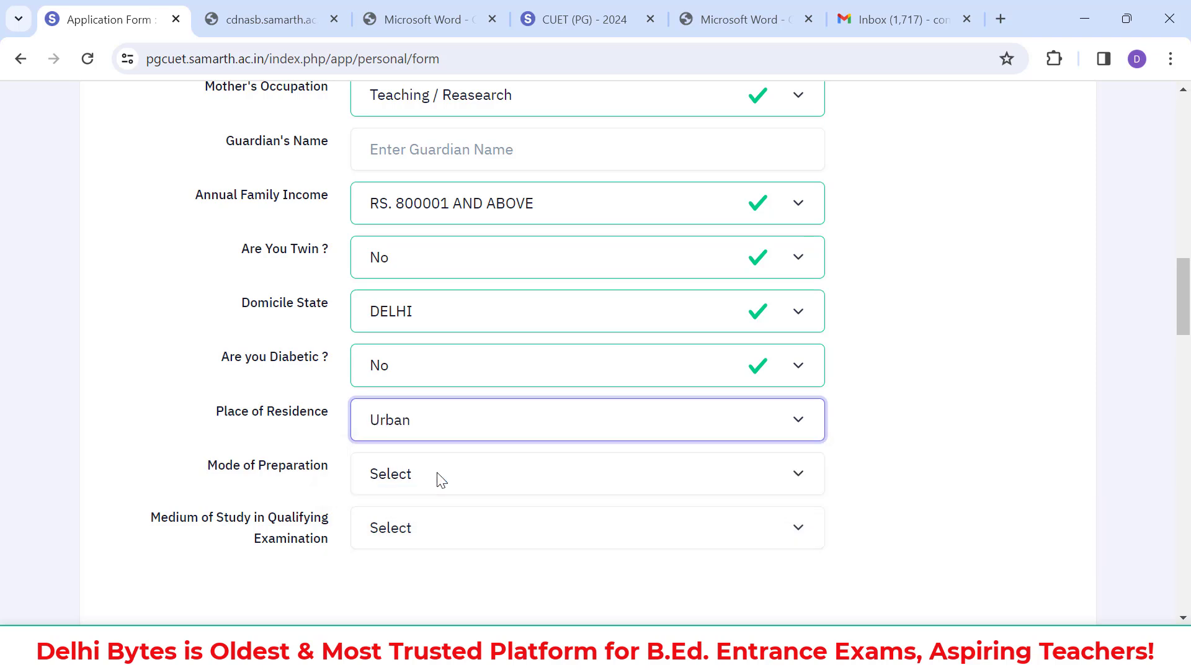
pyautogui.click(451, 473)
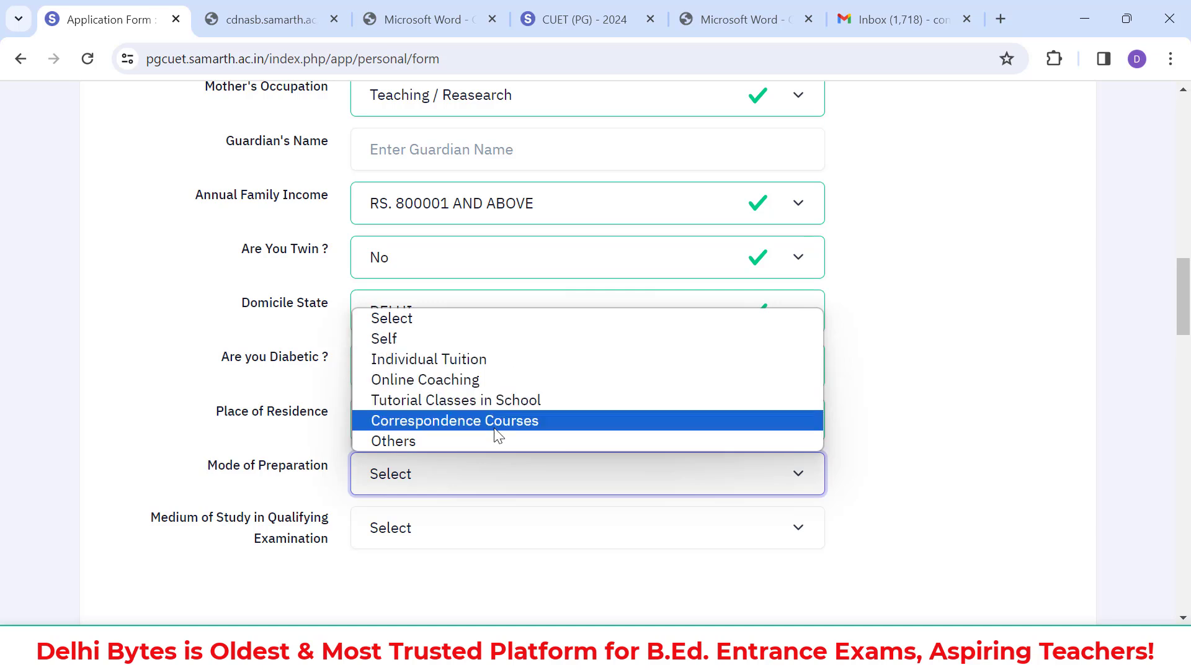
pyautogui.click(492, 337)
# Step: Choose English as the medium of study in the qualifying examination
pyautogui.scroll(-3, 494, 337)
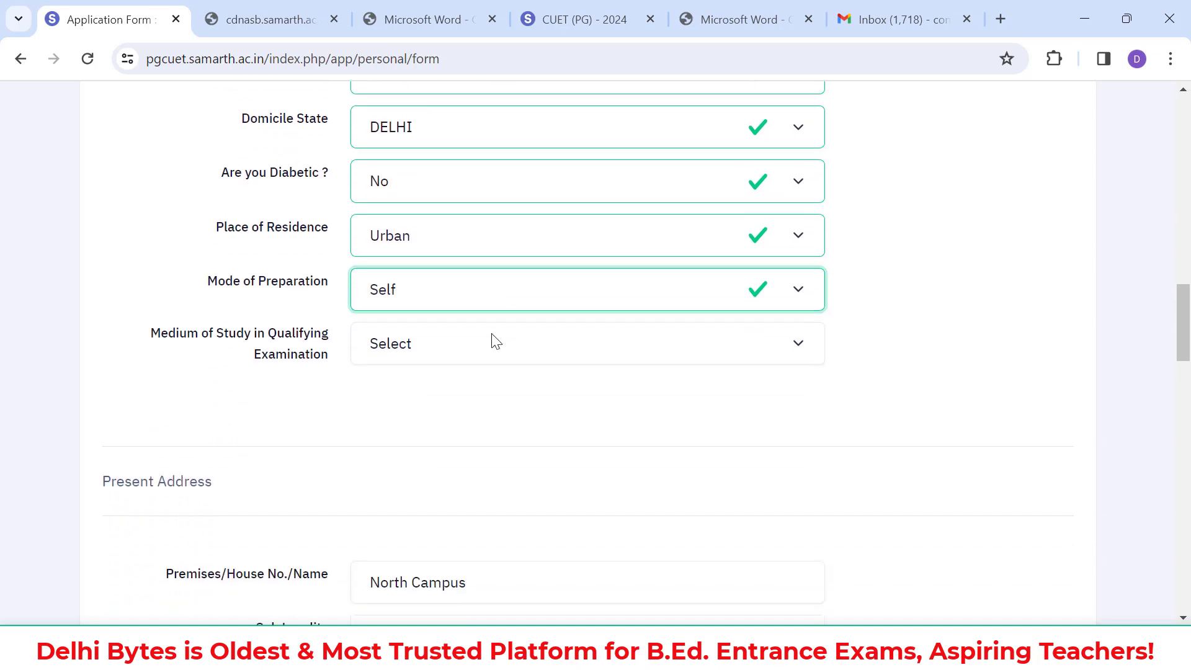
pyautogui.click(514, 351)
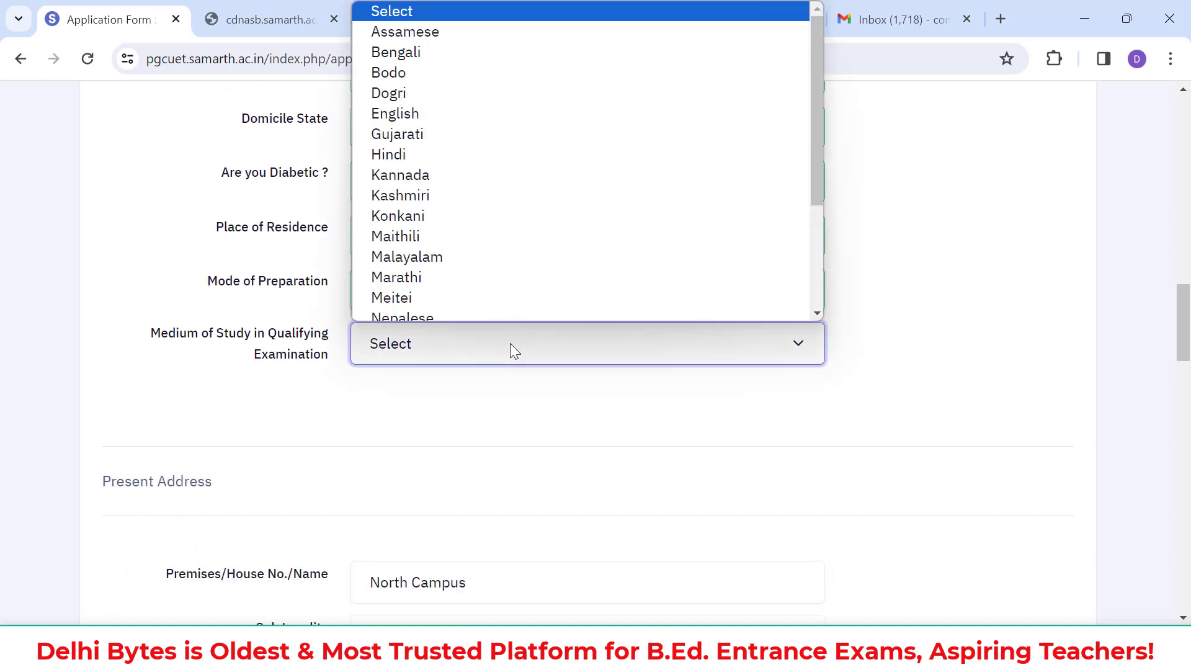
pyautogui.scroll(-3, 559, 230)
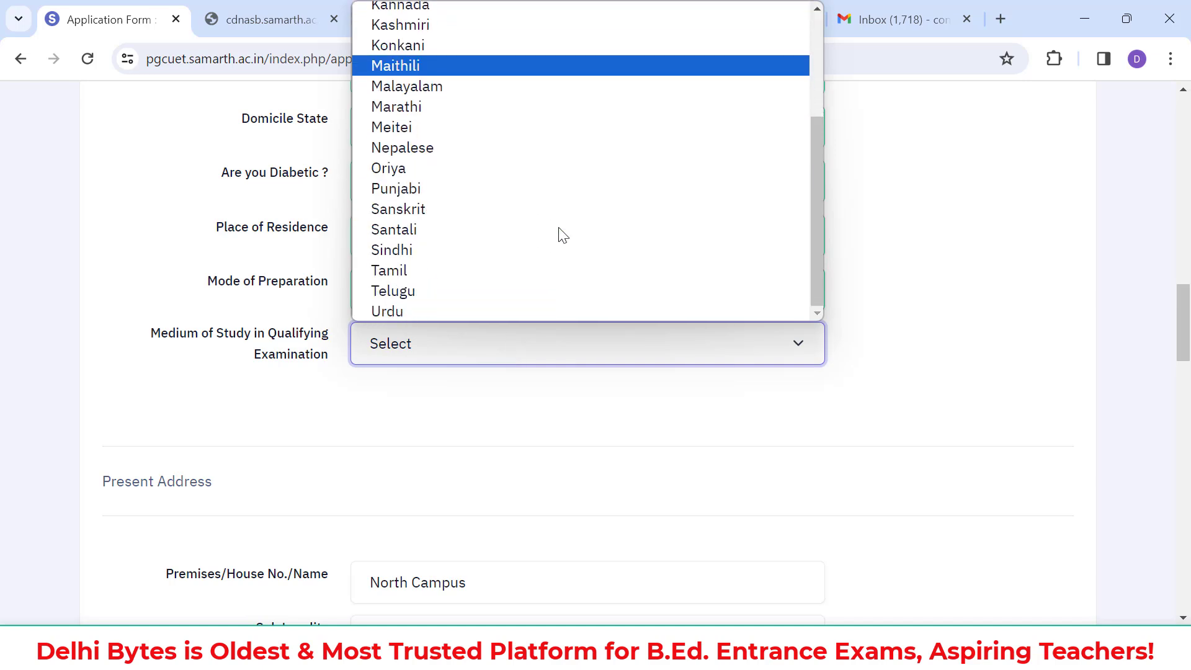
pyautogui.scroll(3, 558, 230)
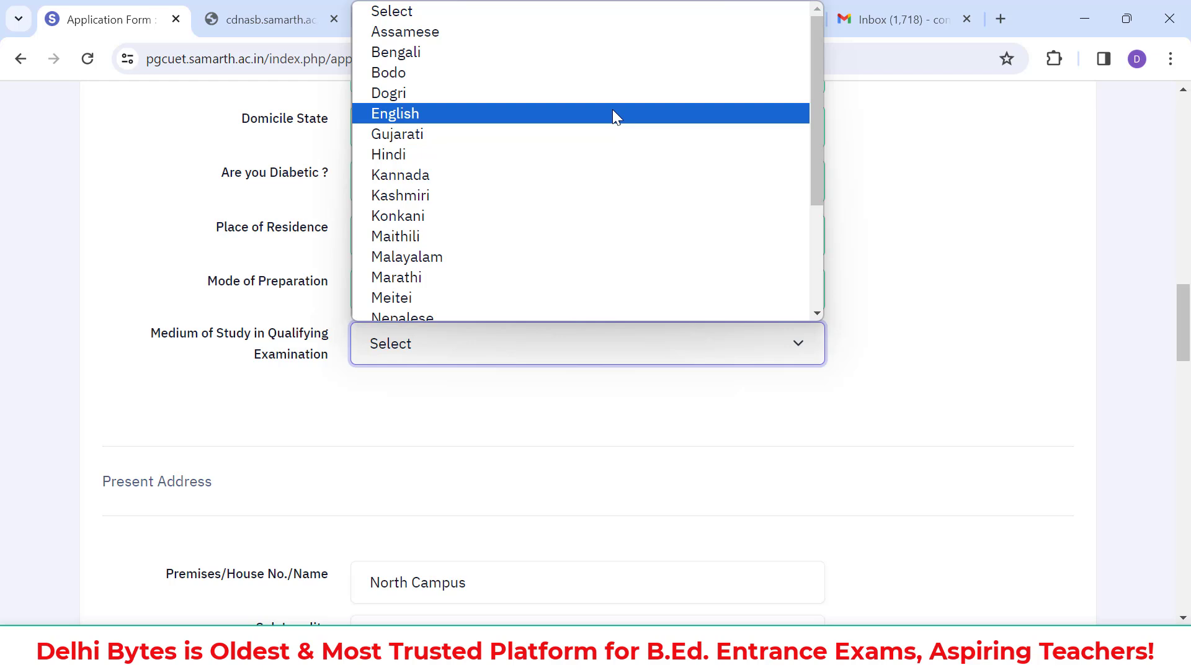
pyautogui.click(612, 114)
pyautogui.scroll(3, 632, 270)
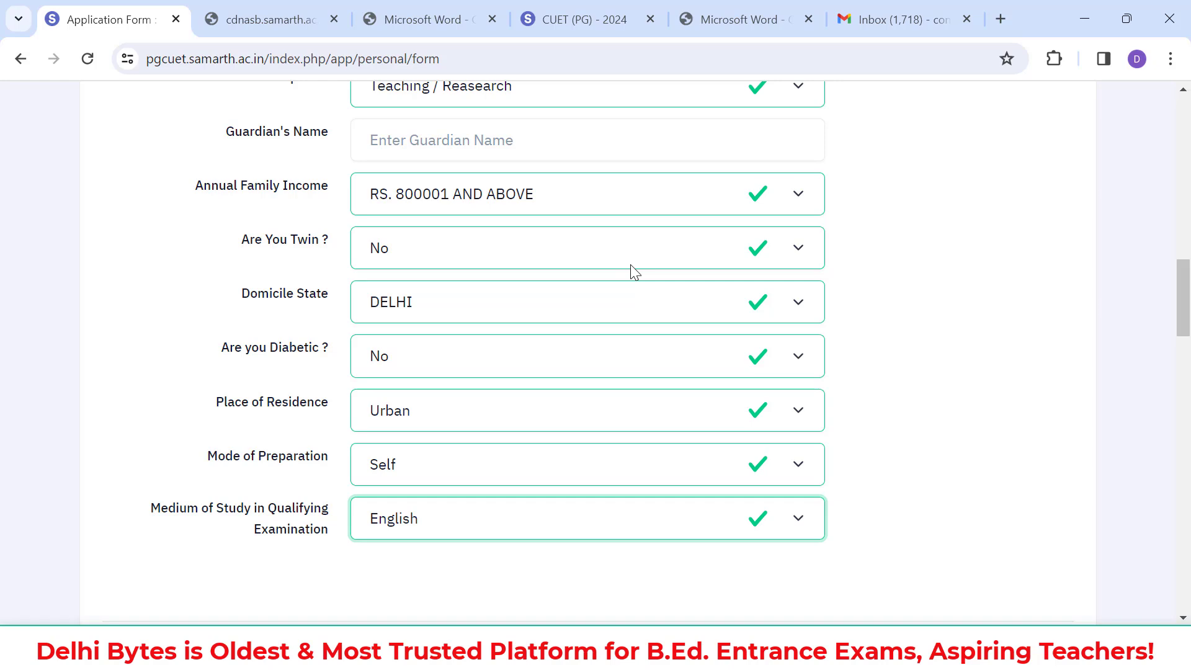
pyautogui.scroll(-15, 634, 271)
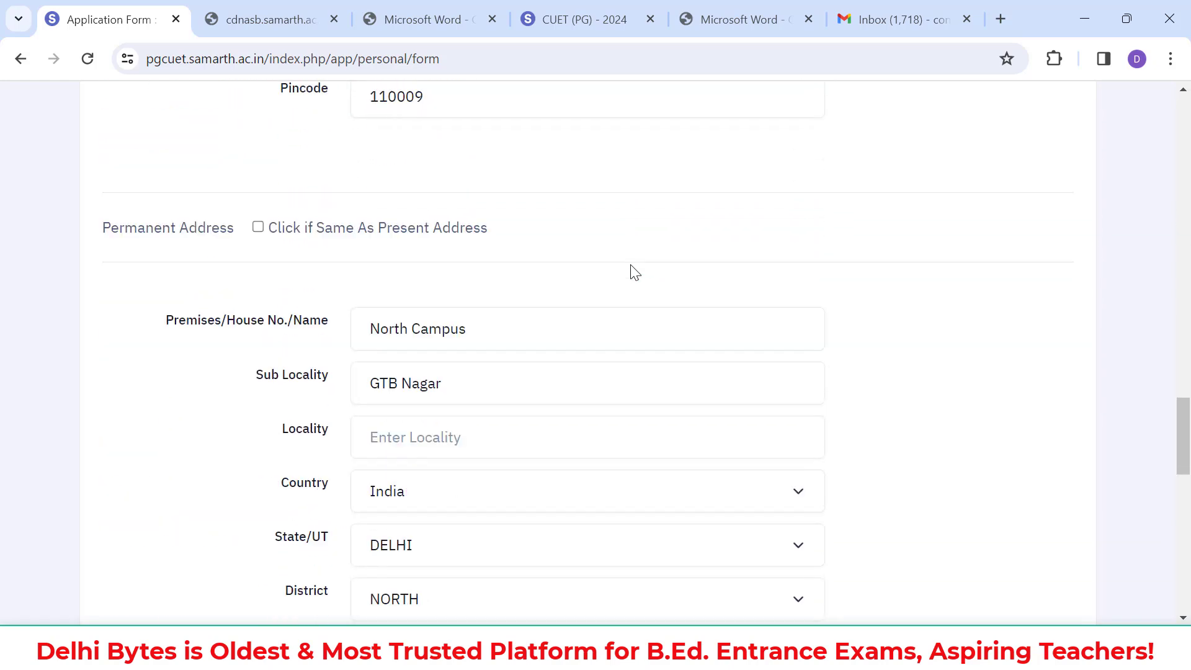
# Step: Answer No to the Below Poverty Line and Kashmiri Migrant questions
pyautogui.scroll(-12, 634, 272)
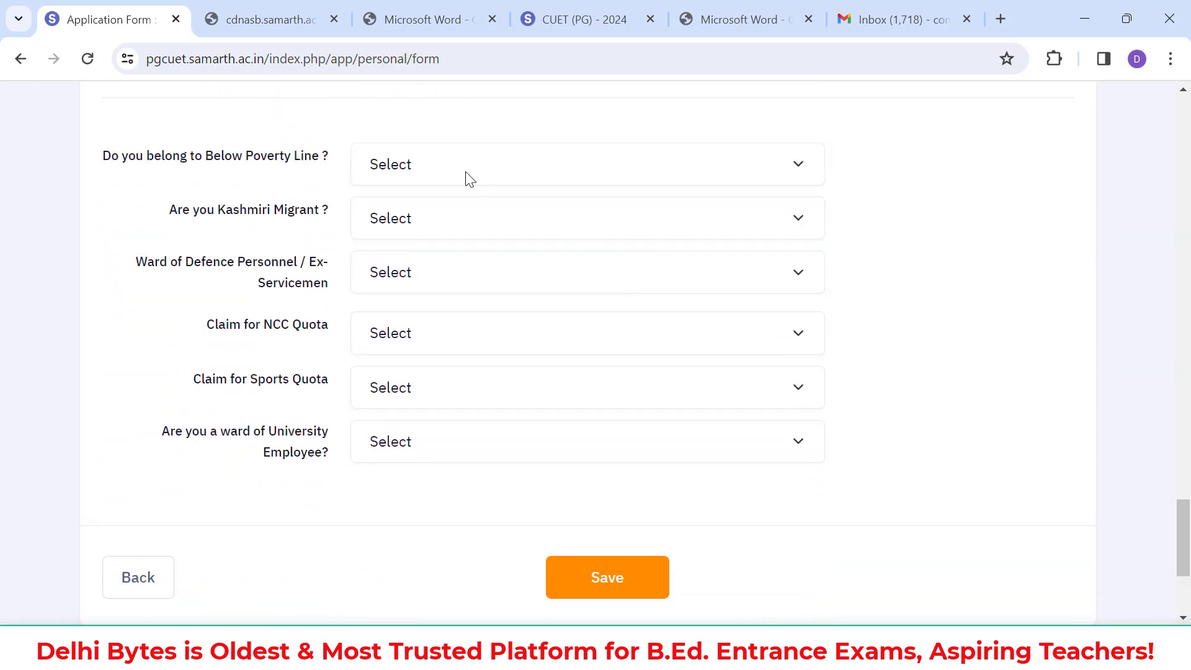
pyautogui.click(505, 165)
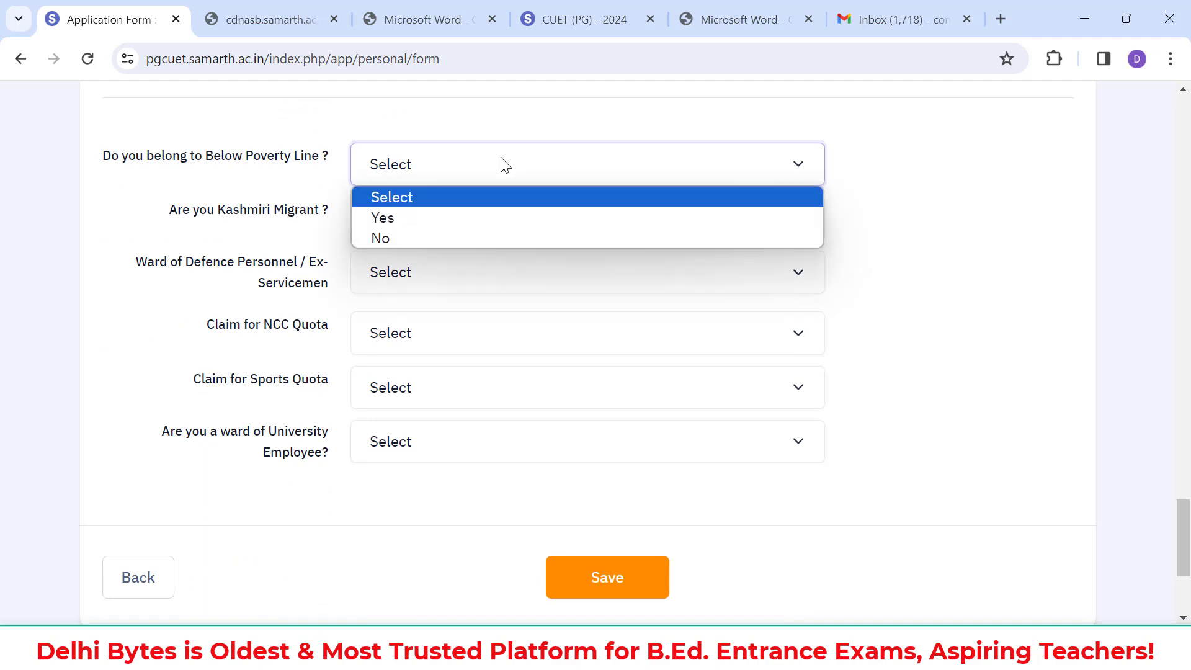
pyautogui.click(484, 235)
pyautogui.click(512, 228)
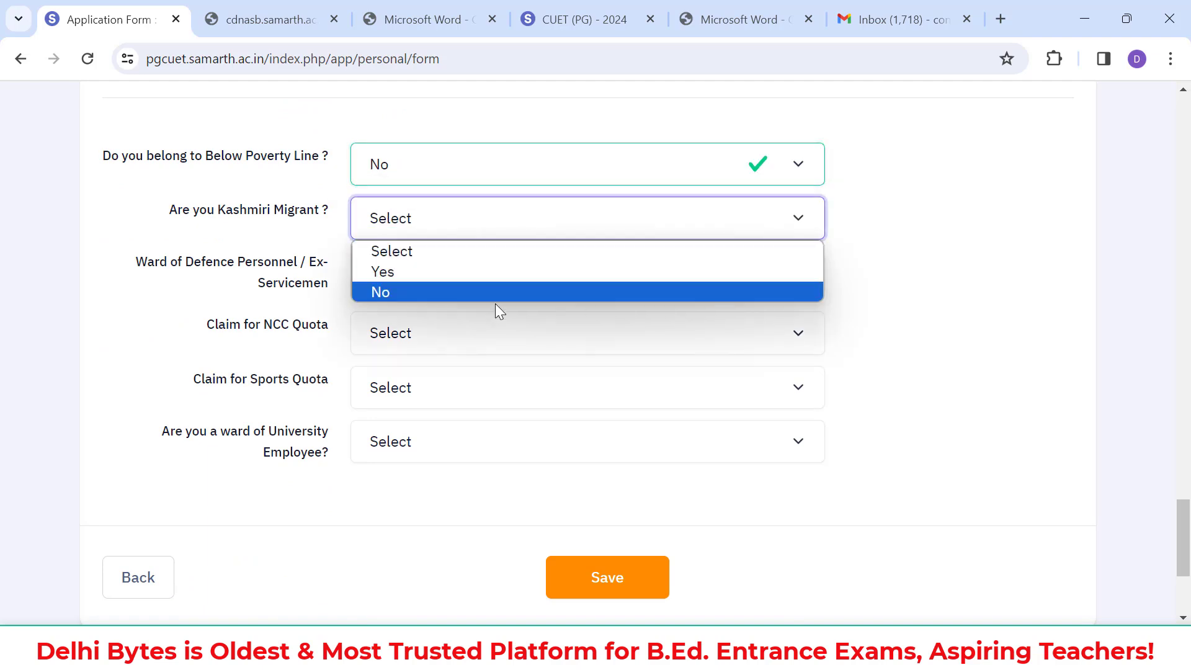
pyautogui.click(495, 304)
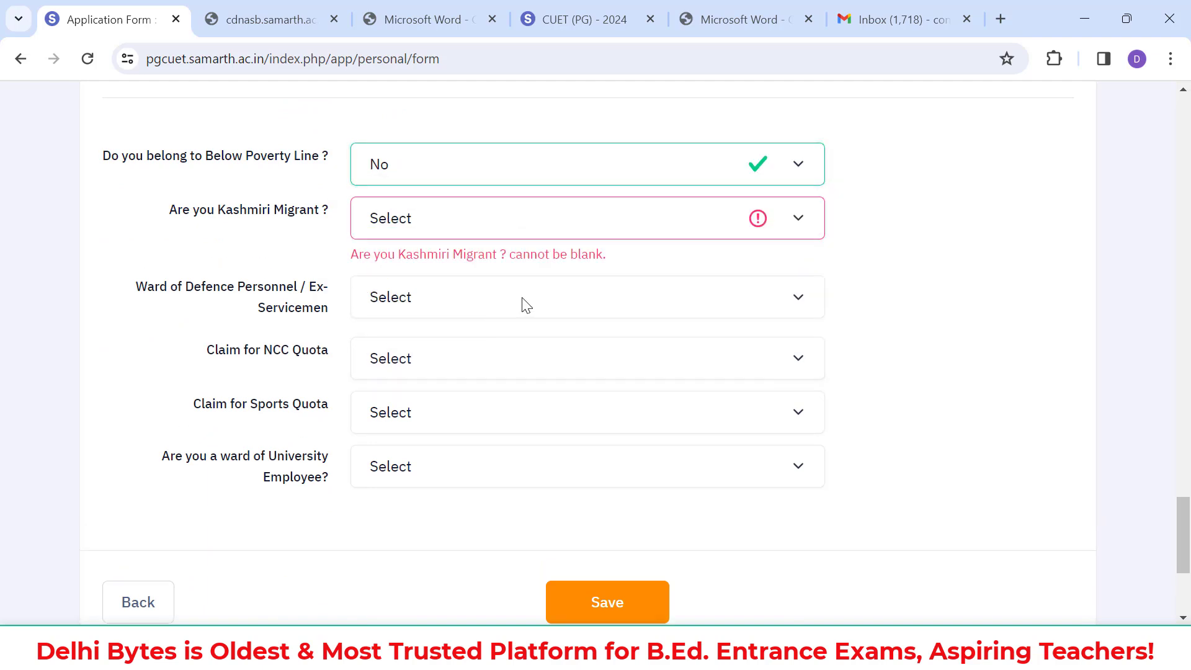
pyautogui.click(513, 233)
pyautogui.click(484, 289)
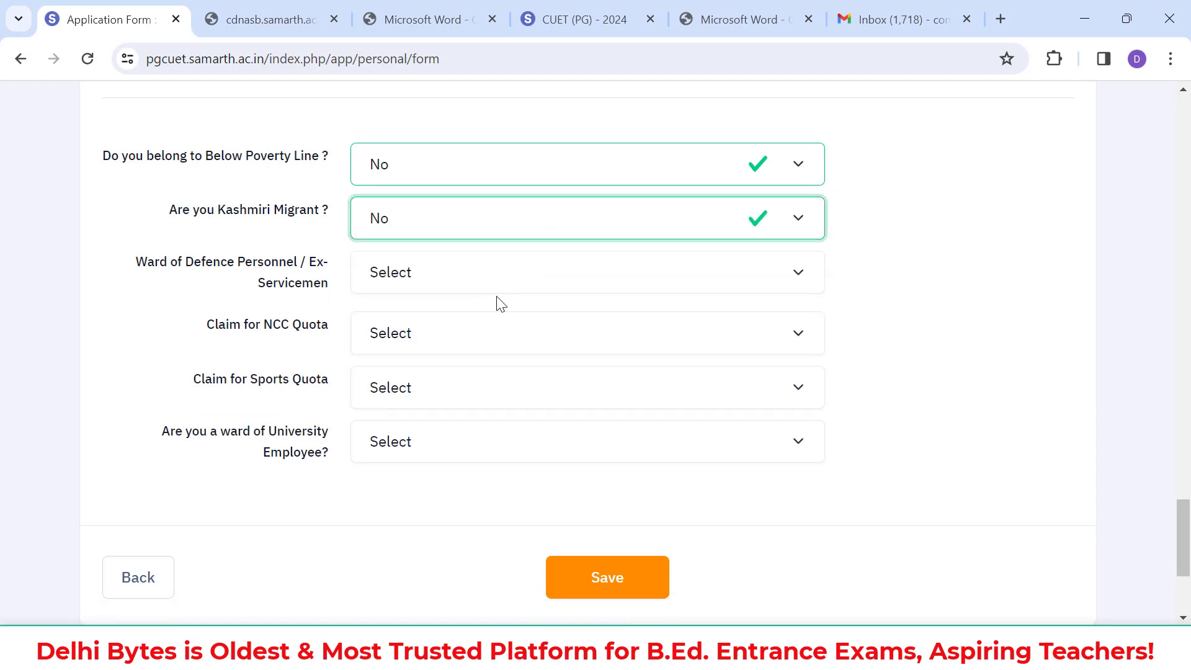
# Step: Answer No to Defence Personnel ward, NCC Quota and Sports Quota
pyautogui.click(540, 280)
pyautogui.click(462, 345)
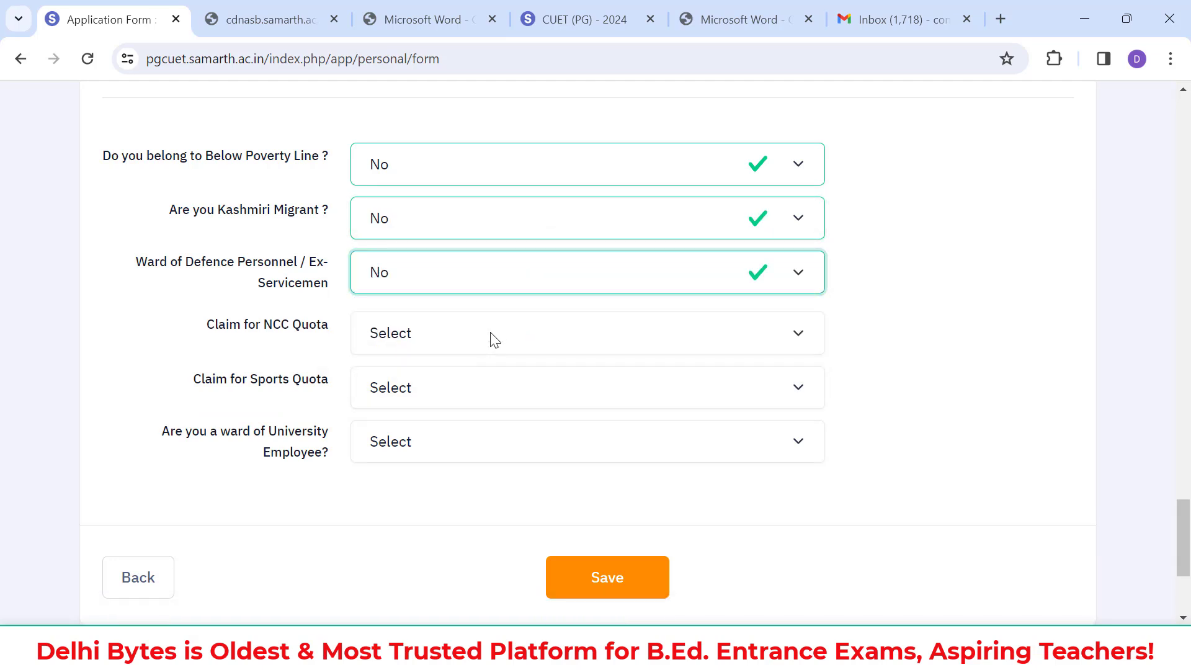
pyautogui.click(500, 332)
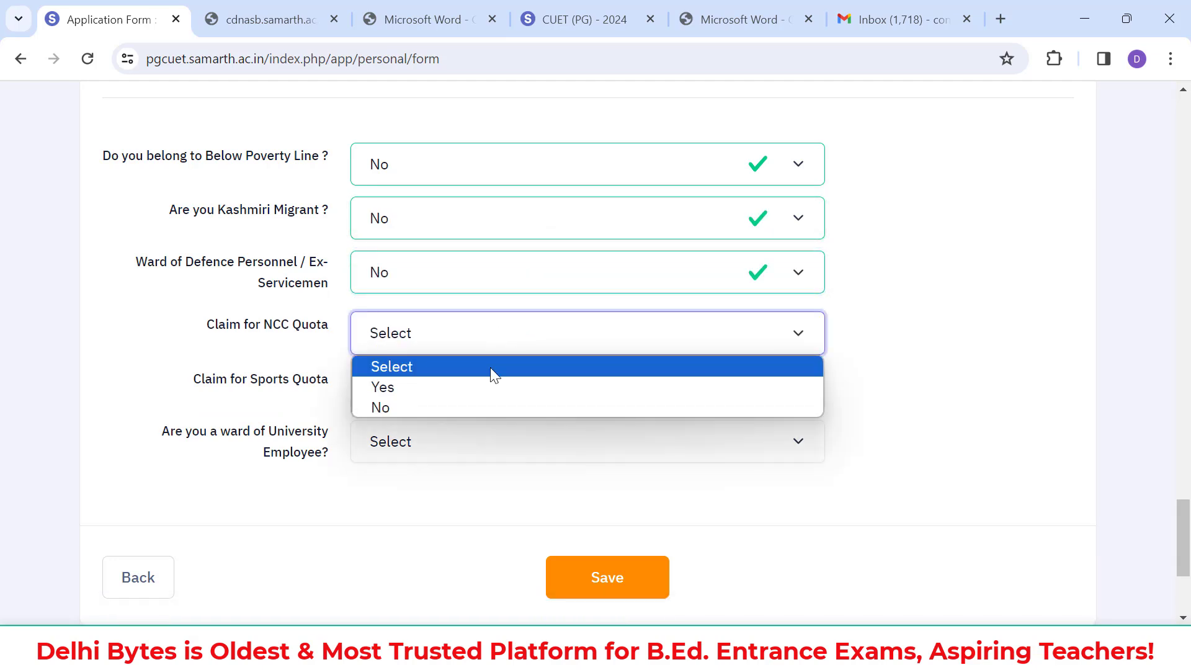
pyautogui.click(478, 407)
pyautogui.click(520, 397)
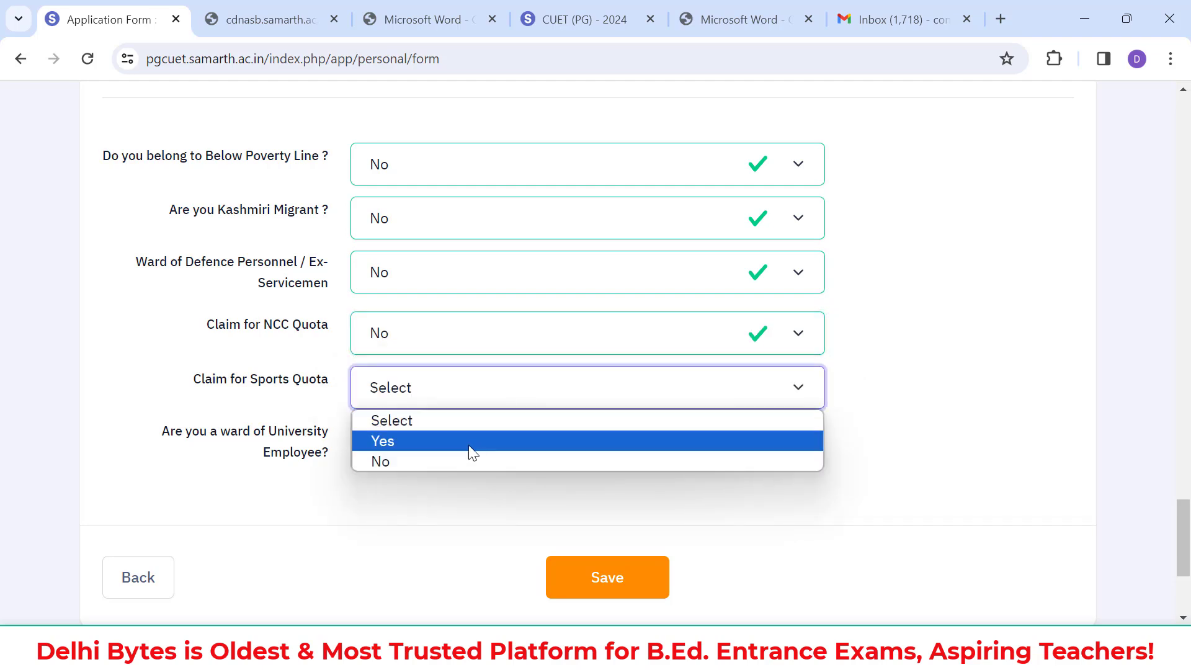
pyautogui.click(486, 463)
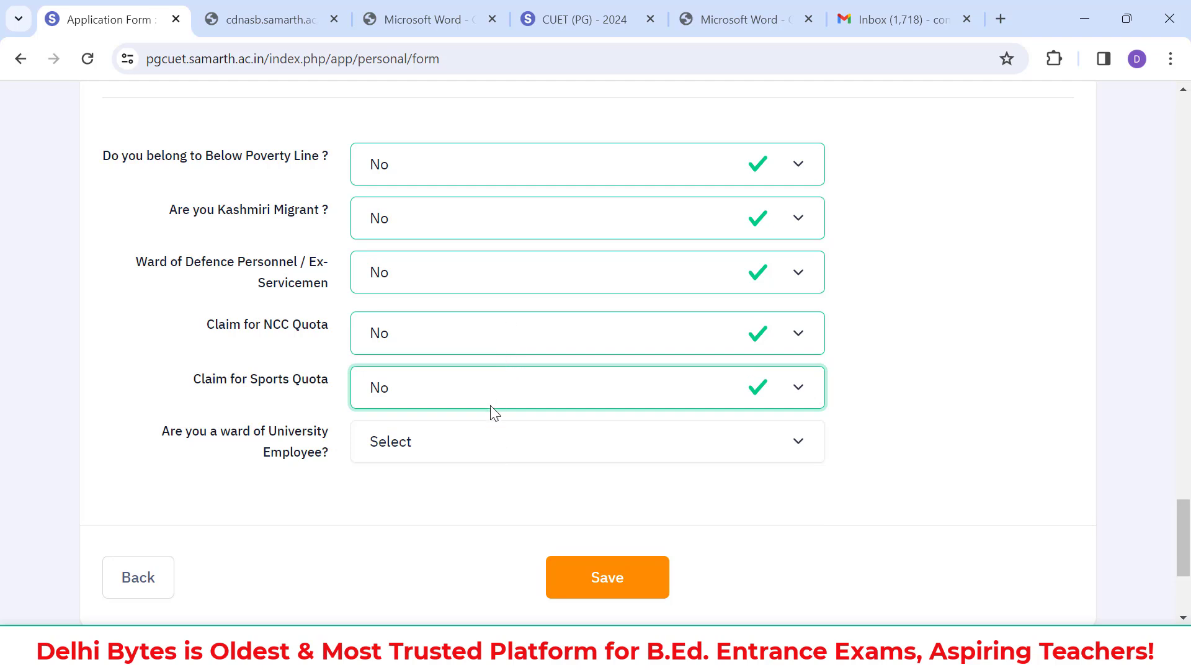
pyautogui.click(493, 457)
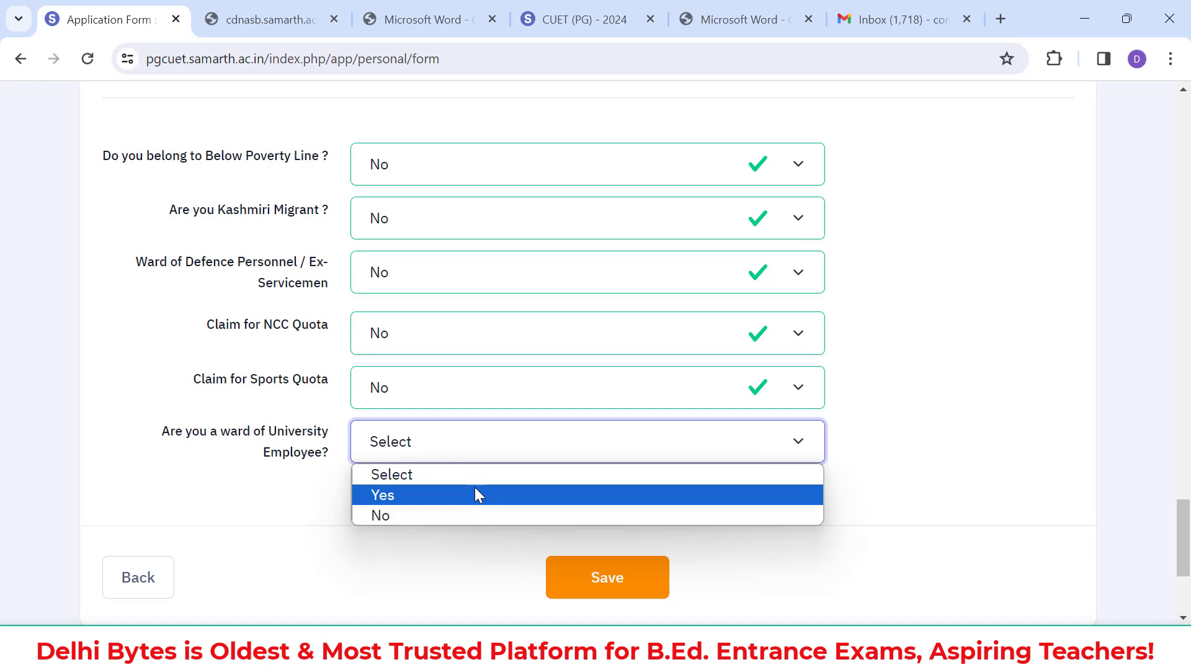
# Step: Answer No for University Employee ward, save personal details, and proceed to Educational Details
pyautogui.click(482, 513)
pyautogui.click(603, 589)
pyautogui.scroll(-7, 603, 590)
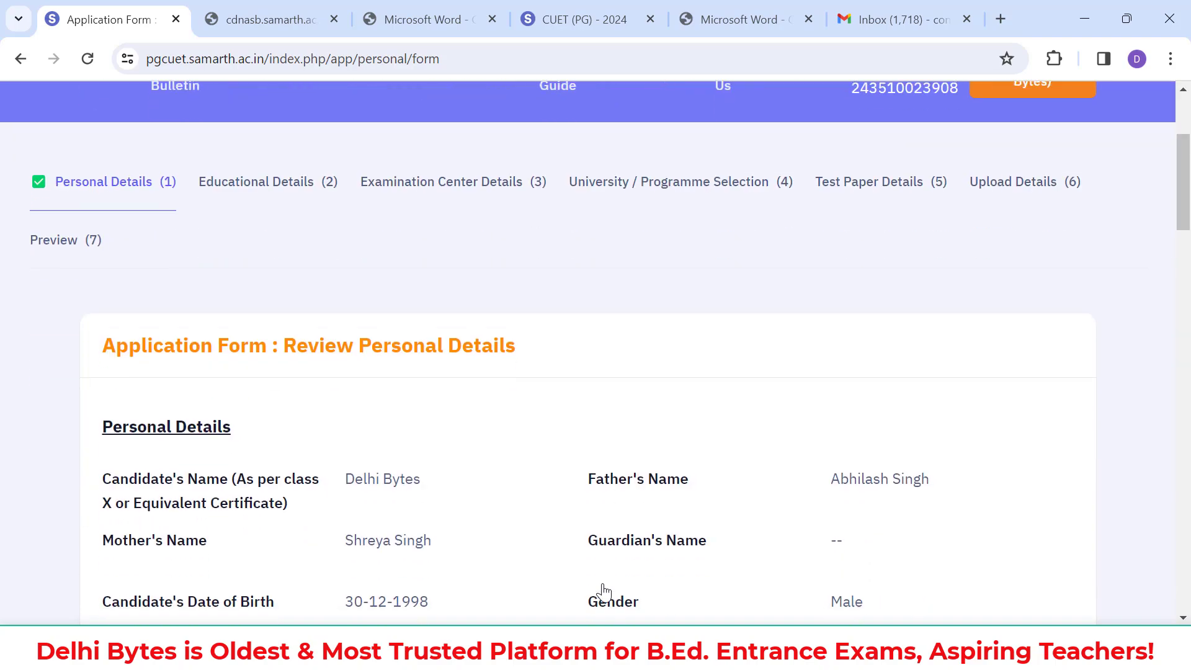
pyautogui.scroll(-4, 603, 589)
pyautogui.scroll(-15, 603, 593)
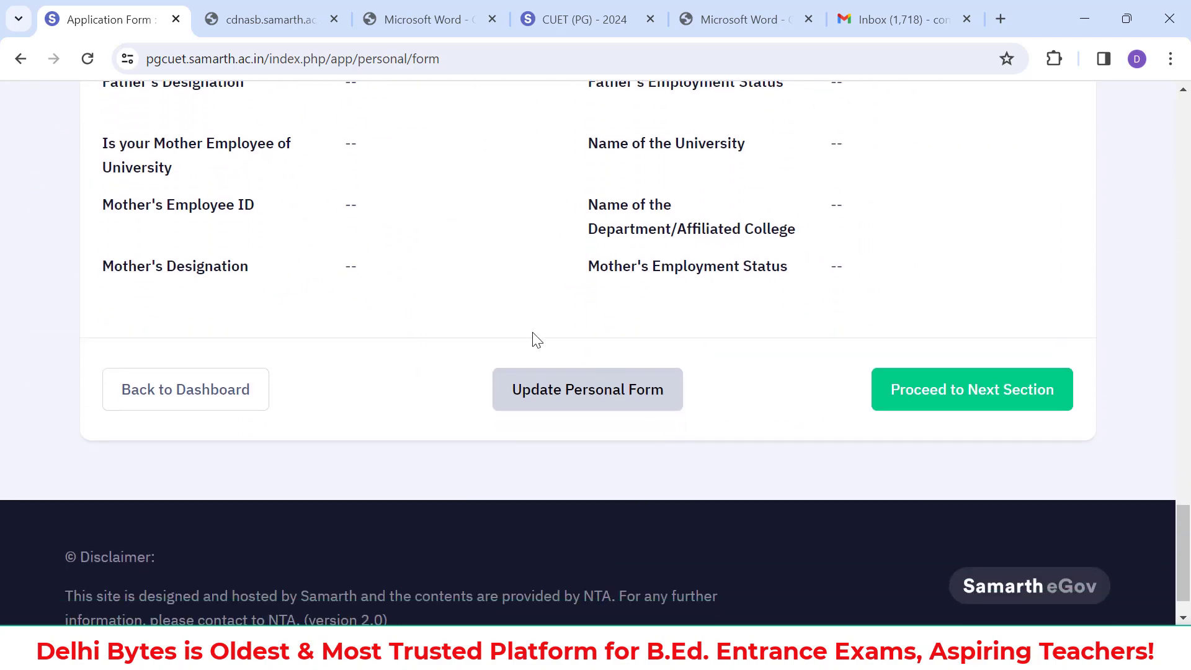
pyautogui.scroll(1, 737, 259)
pyautogui.click(958, 424)
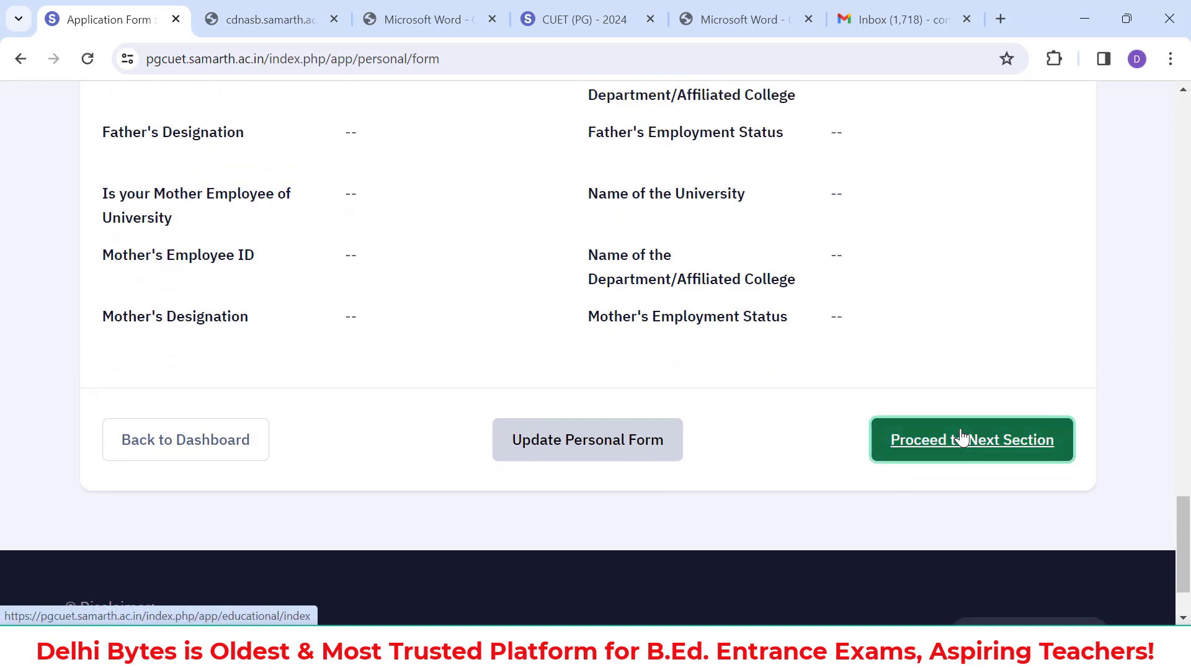
pyautogui.scroll(-3, 758, 391)
# Step: Set the Class X result status to Passed and the passing year to 2018
pyautogui.scroll(-2, 754, 382)
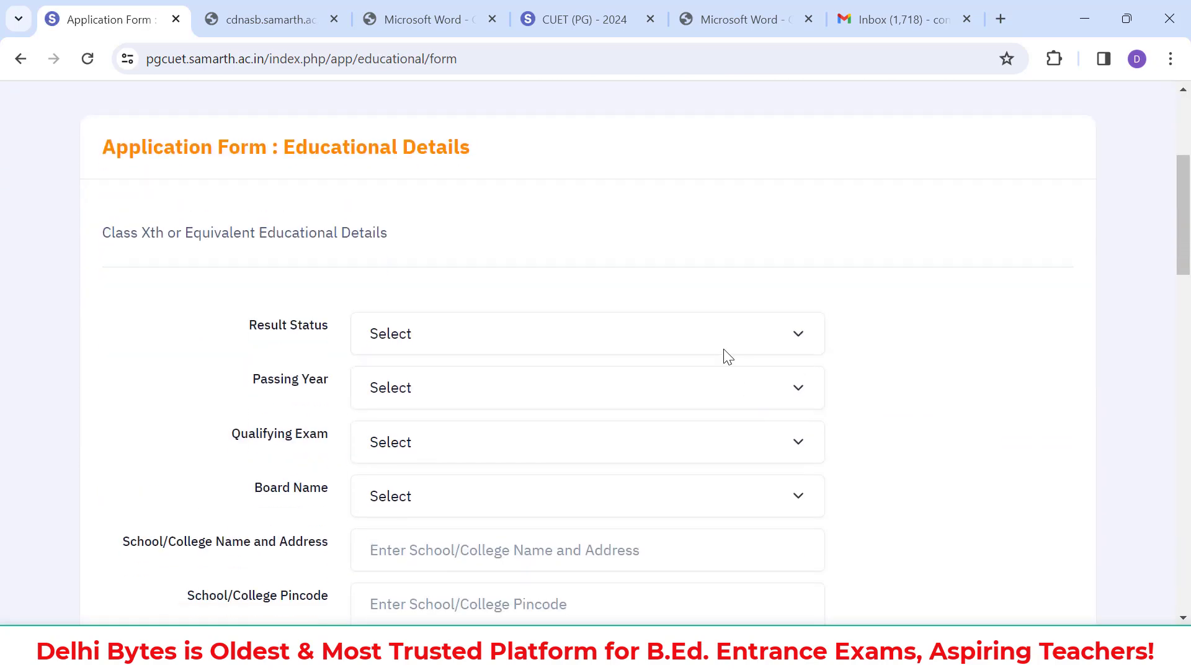
pyautogui.click(718, 347)
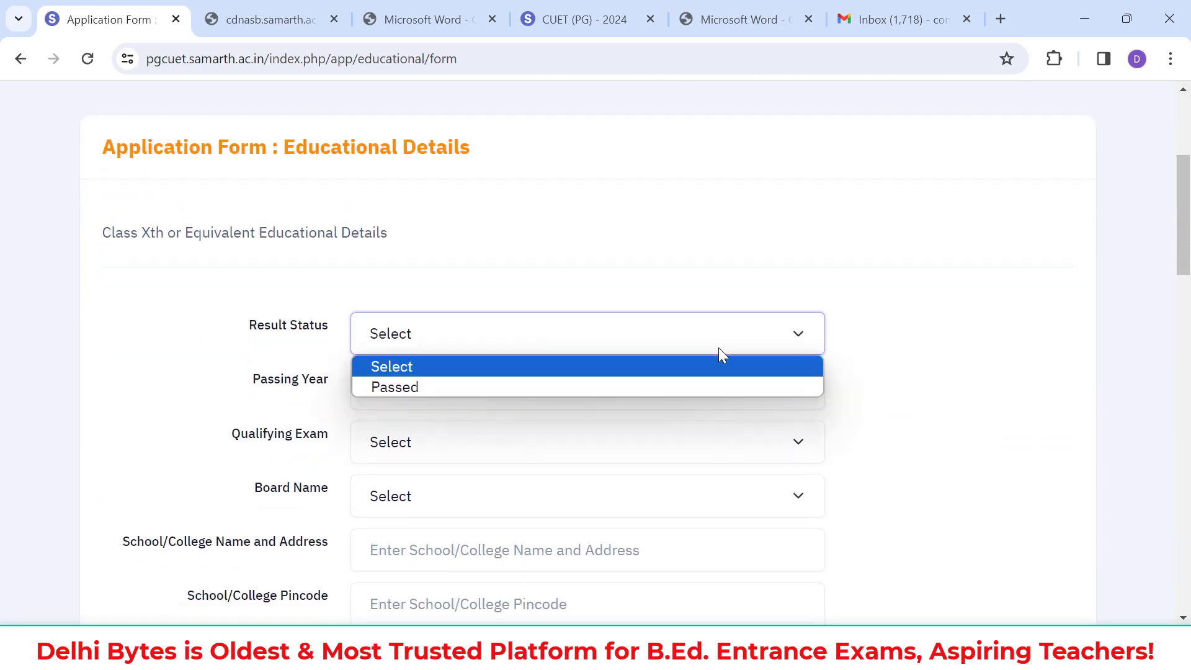
pyautogui.click(645, 386)
pyautogui.scroll(-1, 632, 350)
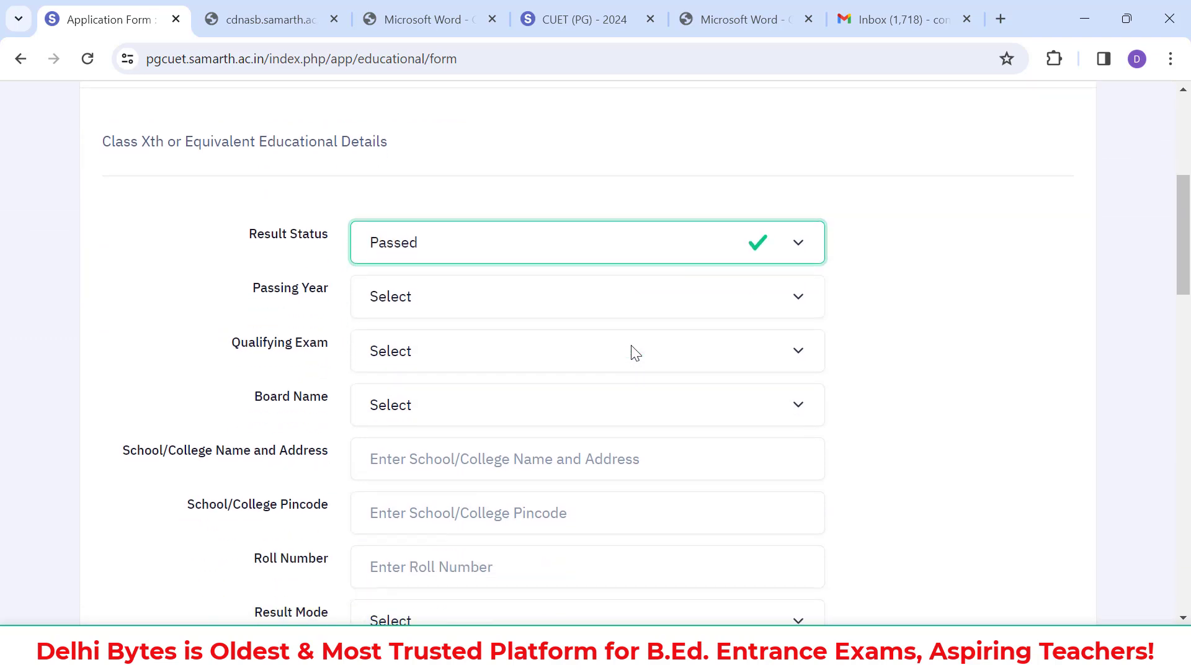
pyautogui.click(602, 304)
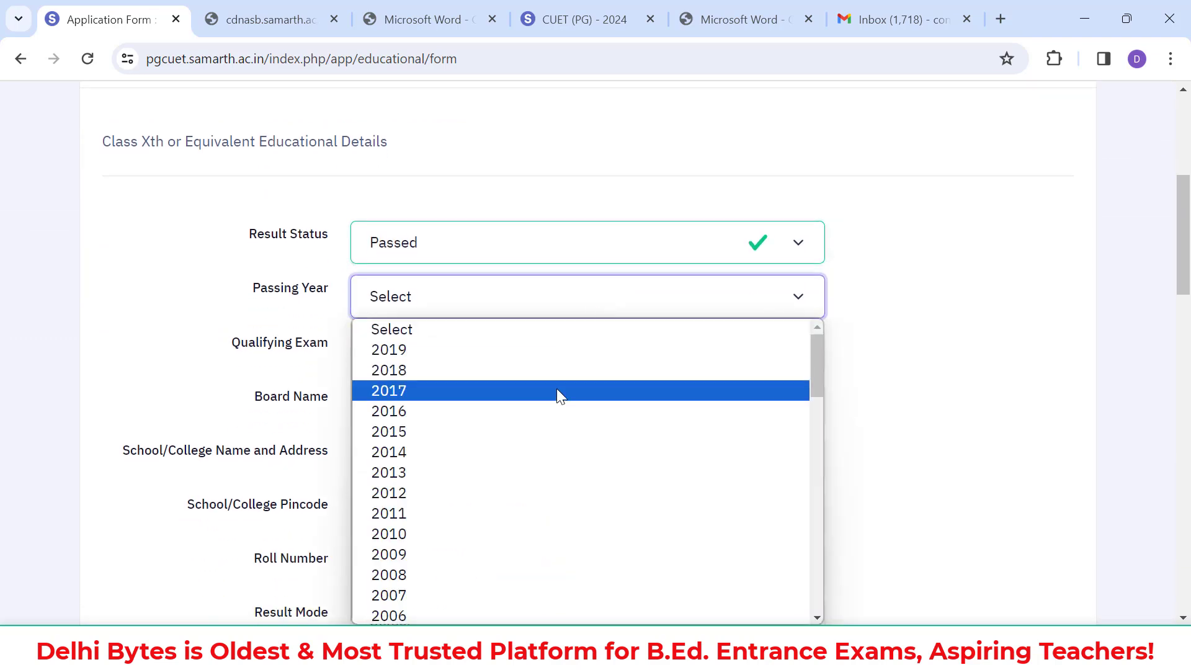
pyautogui.scroll(-4, 558, 393)
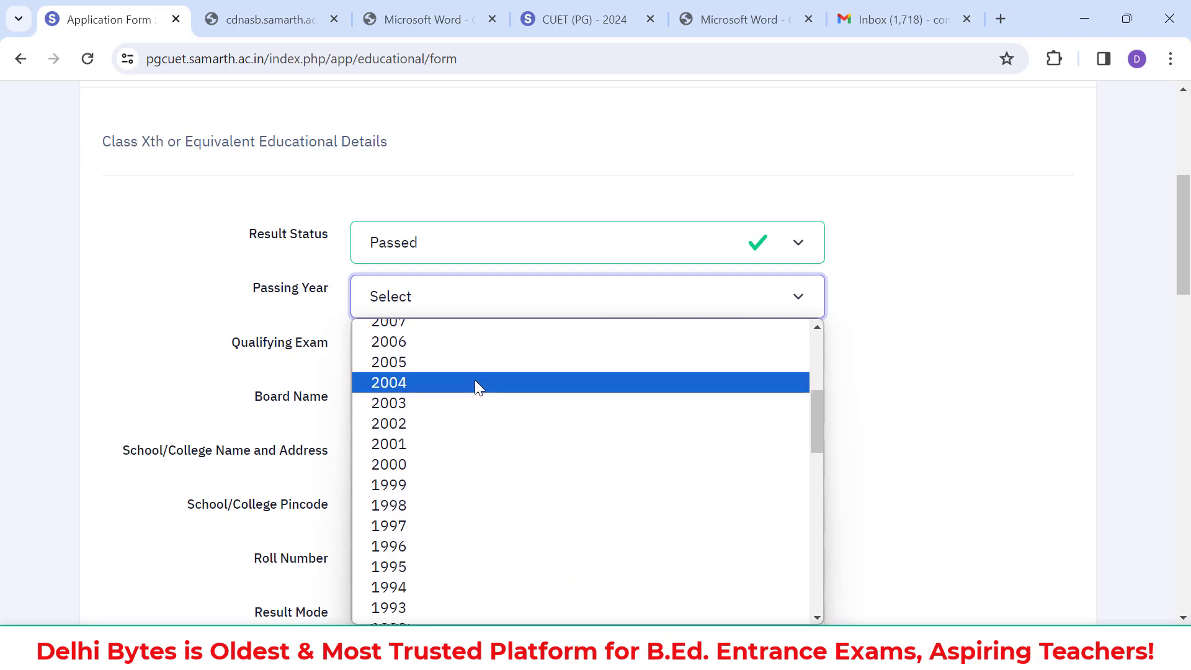
pyautogui.rightClick(342, 208)
pyautogui.click(338, 208)
pyautogui.scroll(1, 338, 207)
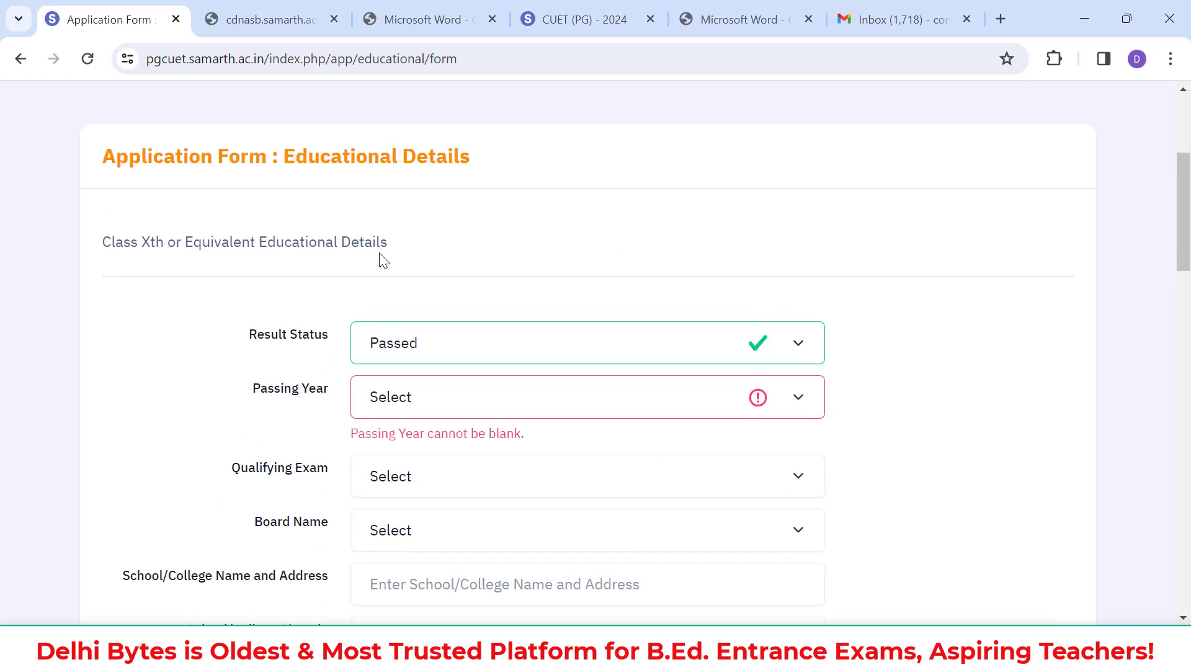
pyautogui.scroll(-1, 383, 261)
pyautogui.scroll(-1, 384, 261)
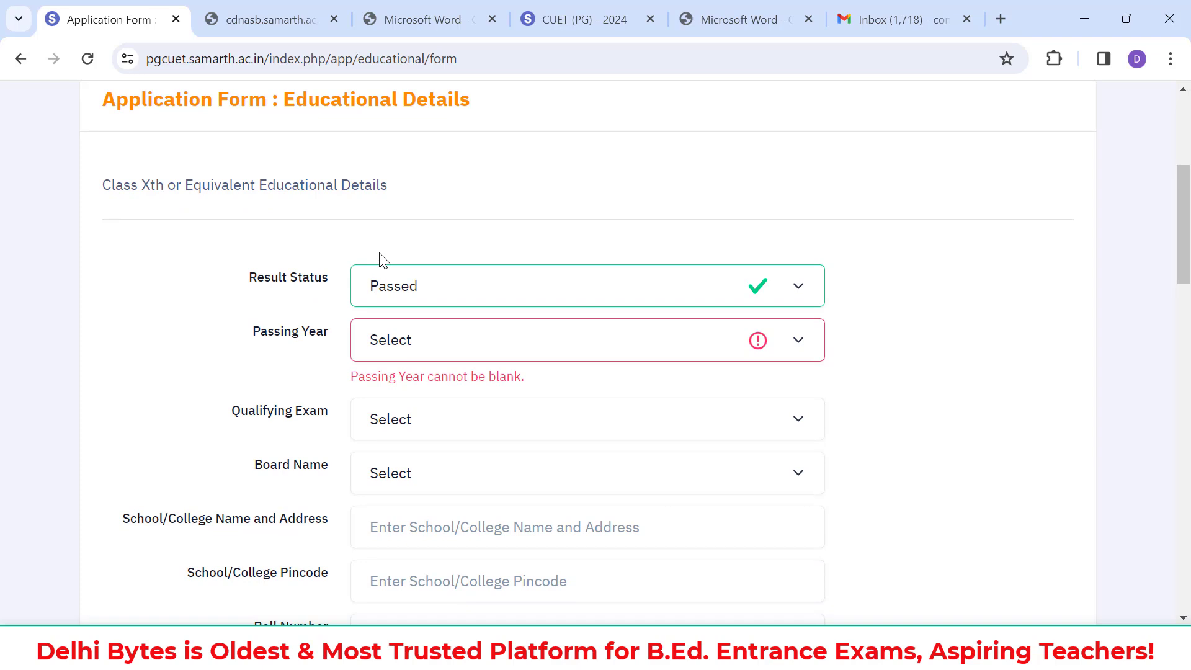
pyautogui.scroll(-2, 380, 258)
pyautogui.click(463, 235)
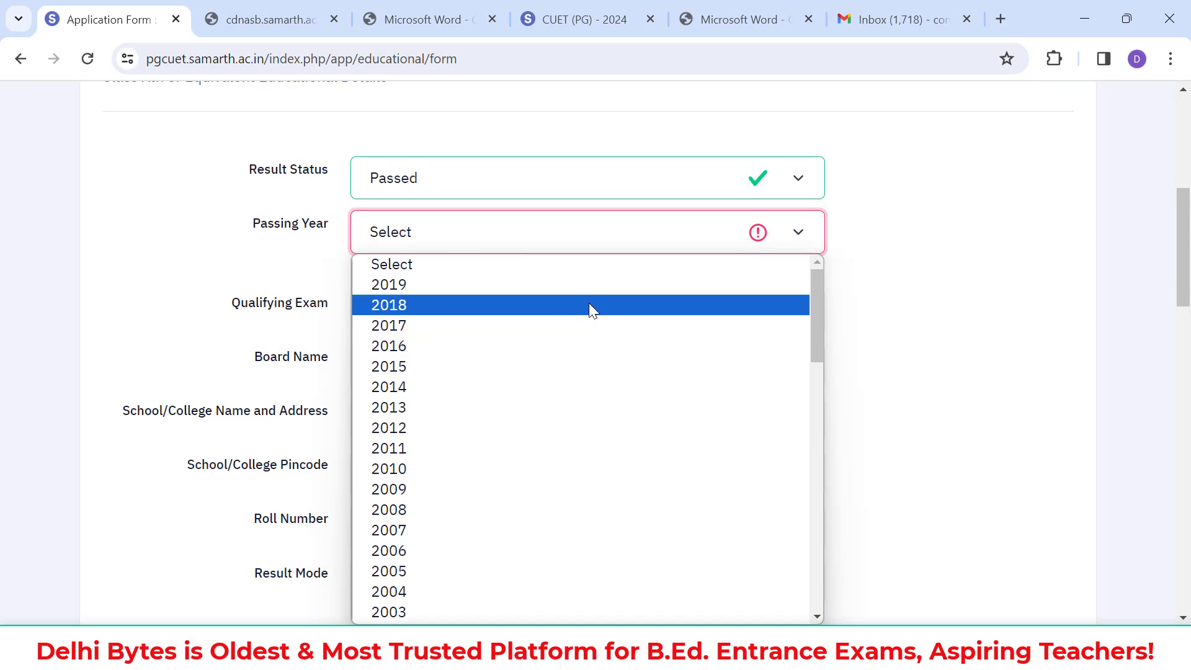
pyautogui.click(589, 304)
# Step: Set qualifying exam to 10th or Equivalent and board to Council for the Indian School Certificate Examinations
pyautogui.scroll(-1, 591, 310)
pyautogui.click(567, 239)
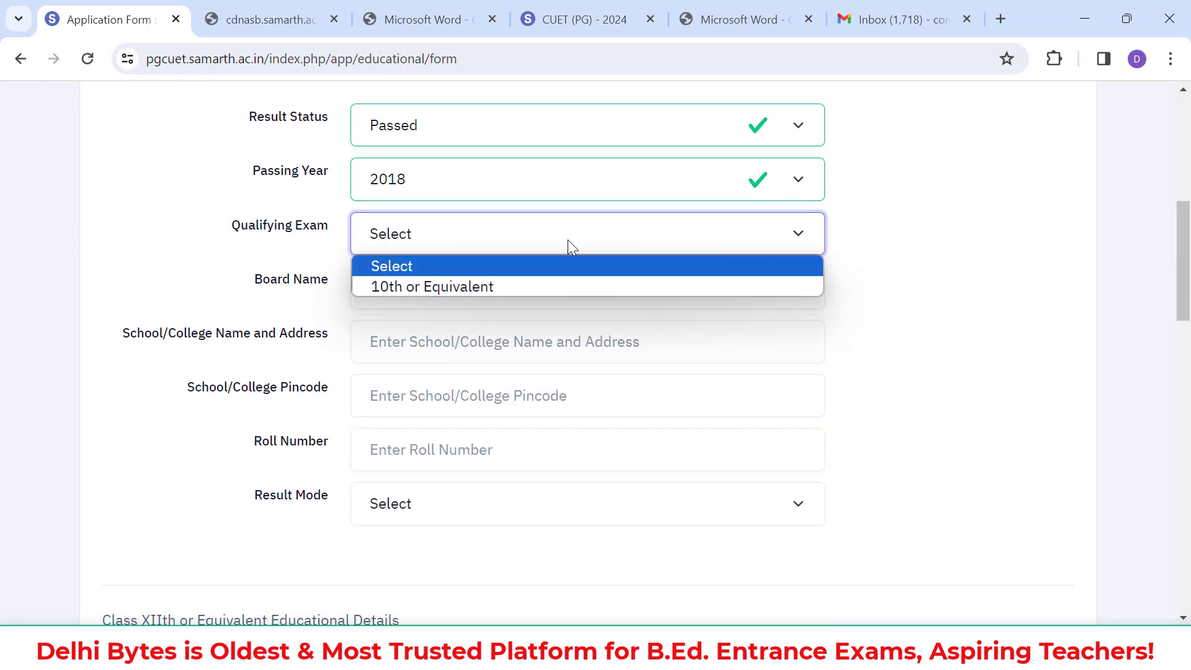
pyautogui.click(553, 288)
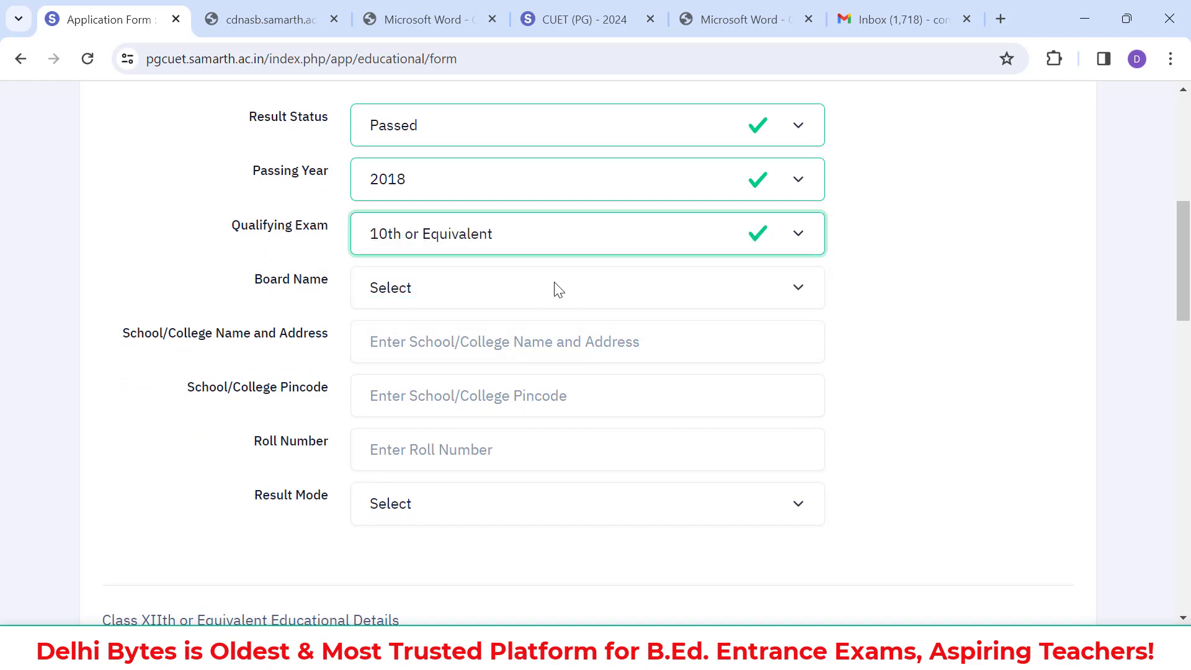
pyautogui.scroll(-1, 555, 286)
pyautogui.click(545, 274)
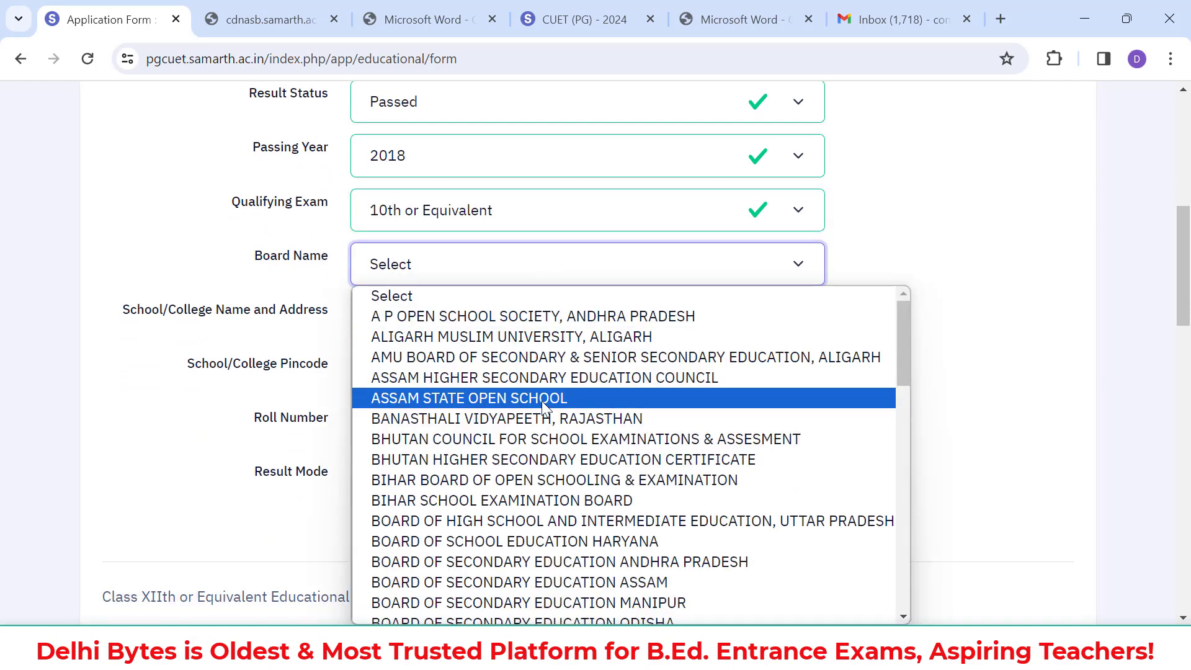
pyautogui.press('c')
pyautogui.press('o')
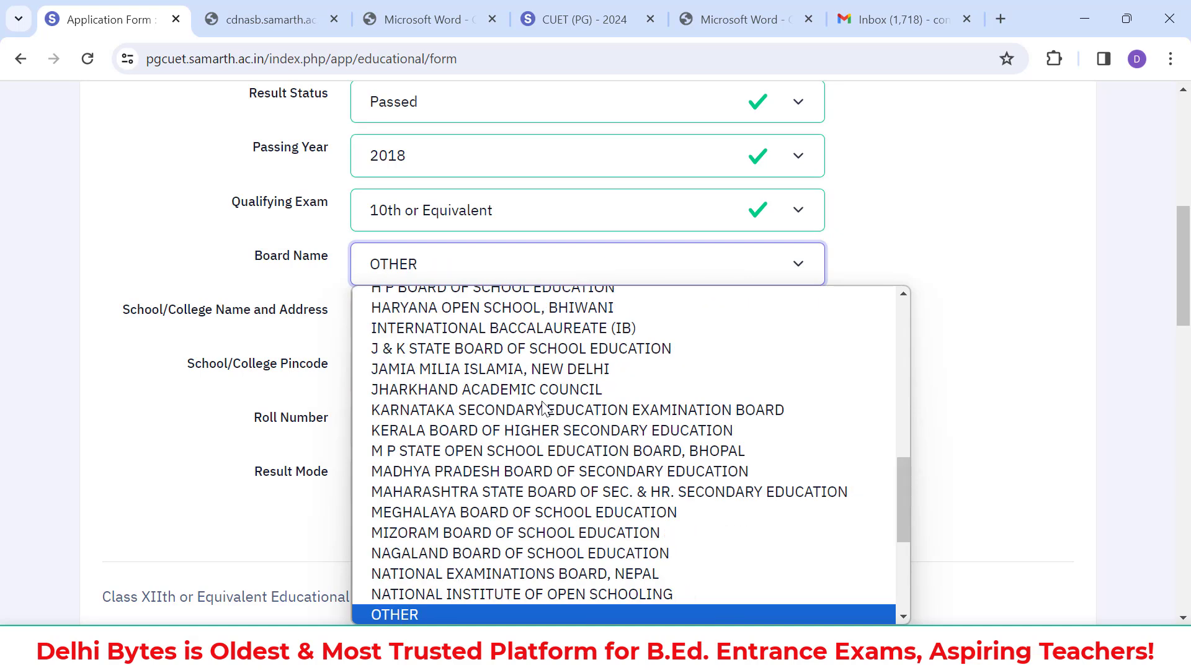
pyautogui.scroll(4, 543, 407)
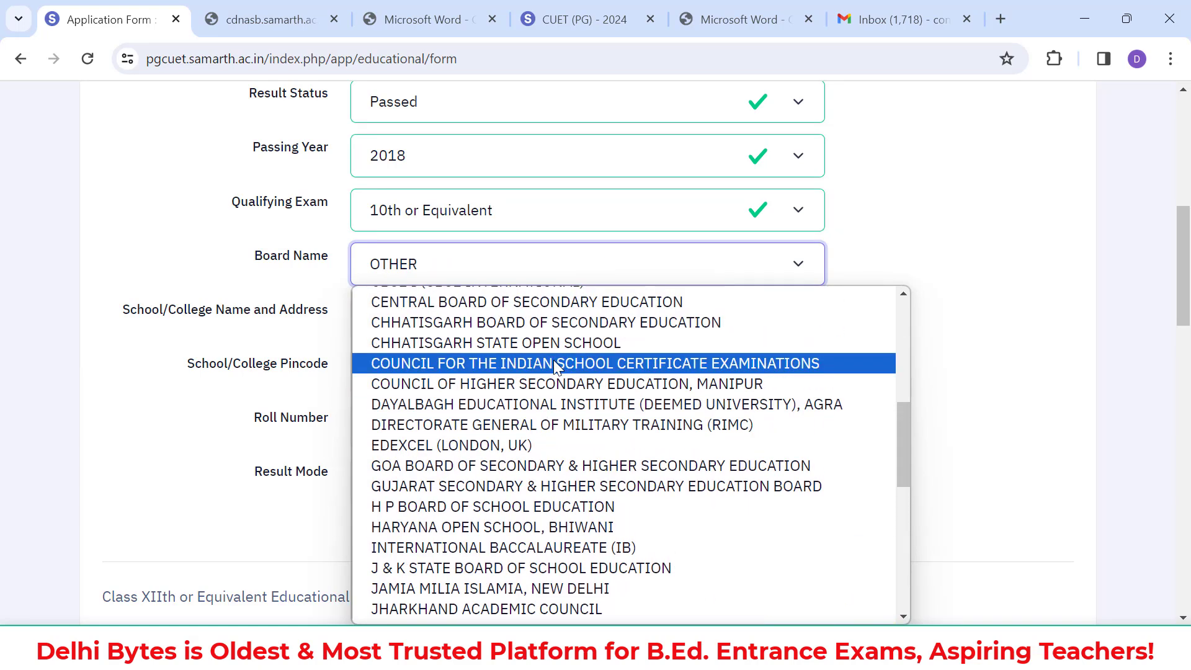
pyautogui.click(571, 363)
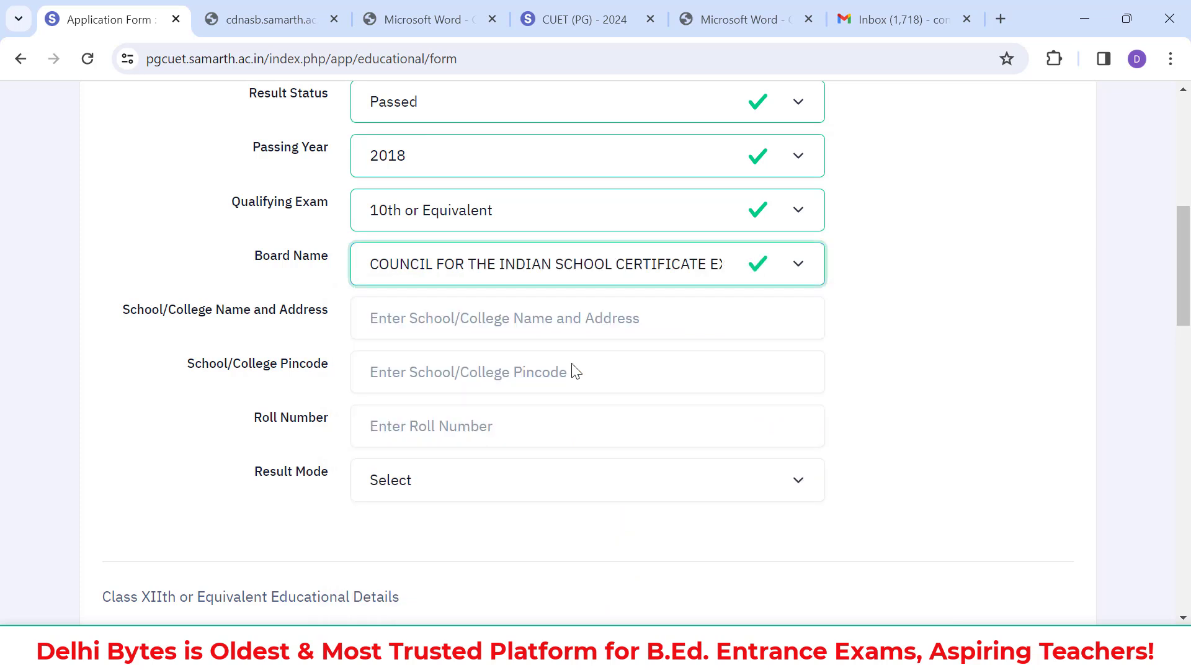
pyautogui.scroll(1, 571, 363)
# Step: Enter school name 'Delhi Bytes', the school's pincode and the Class X roll number
pyautogui.click(549, 367)
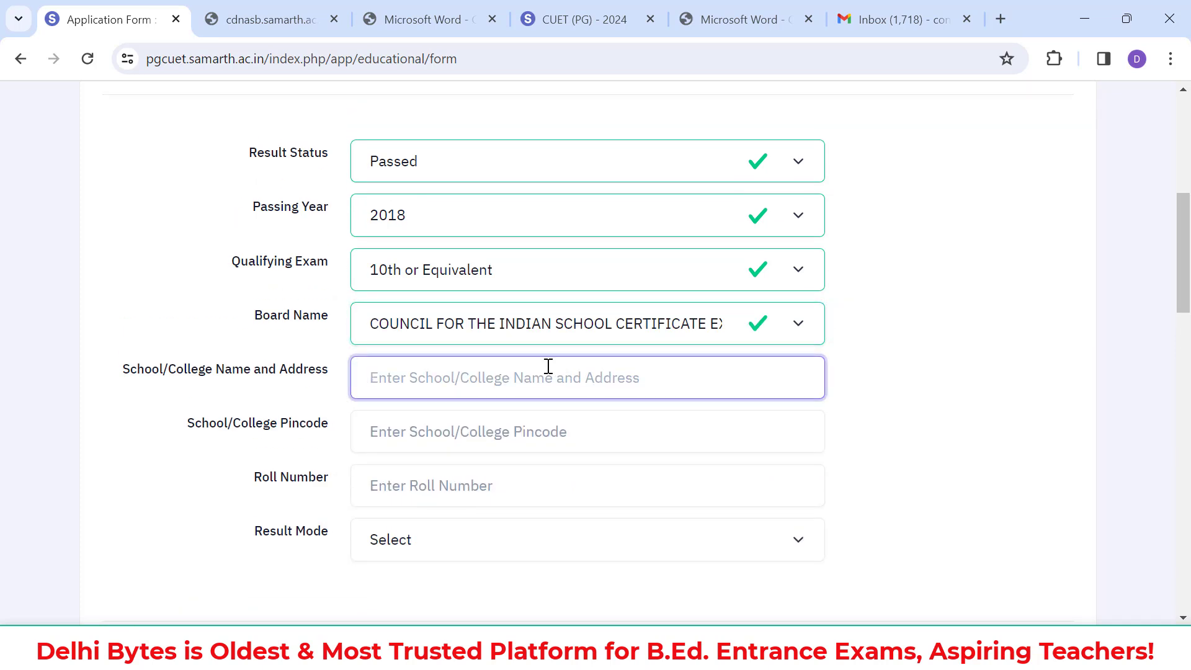
pyautogui.write('Delhi Bytes')
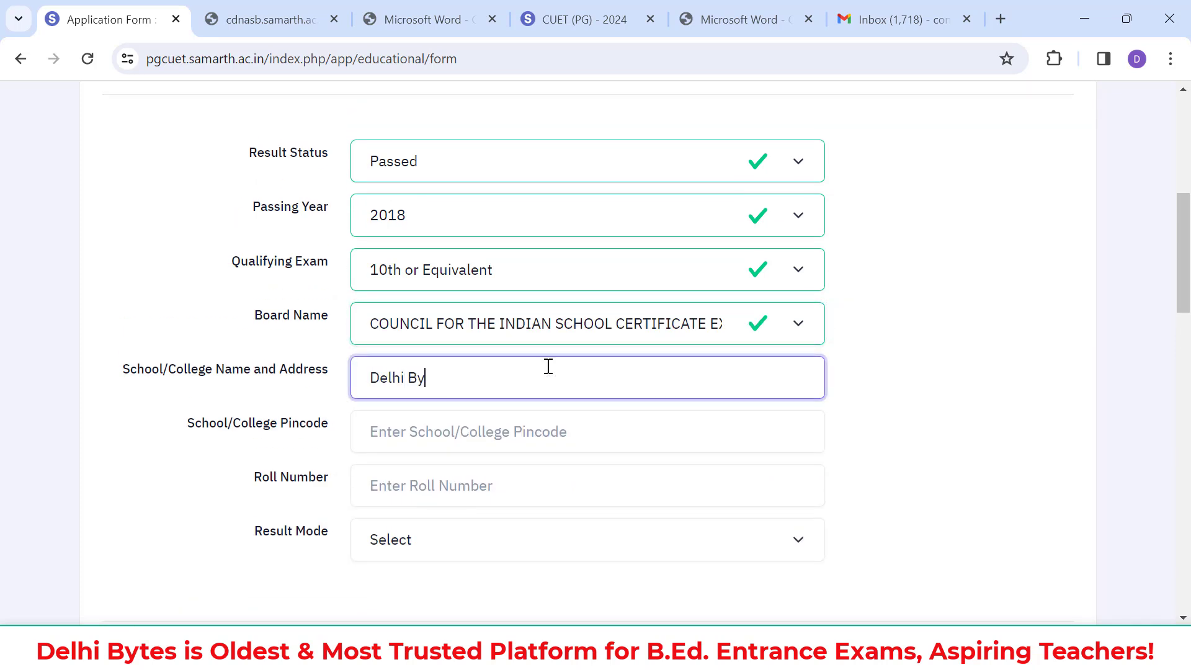
pyautogui.click(524, 426)
pyautogui.write('110009')
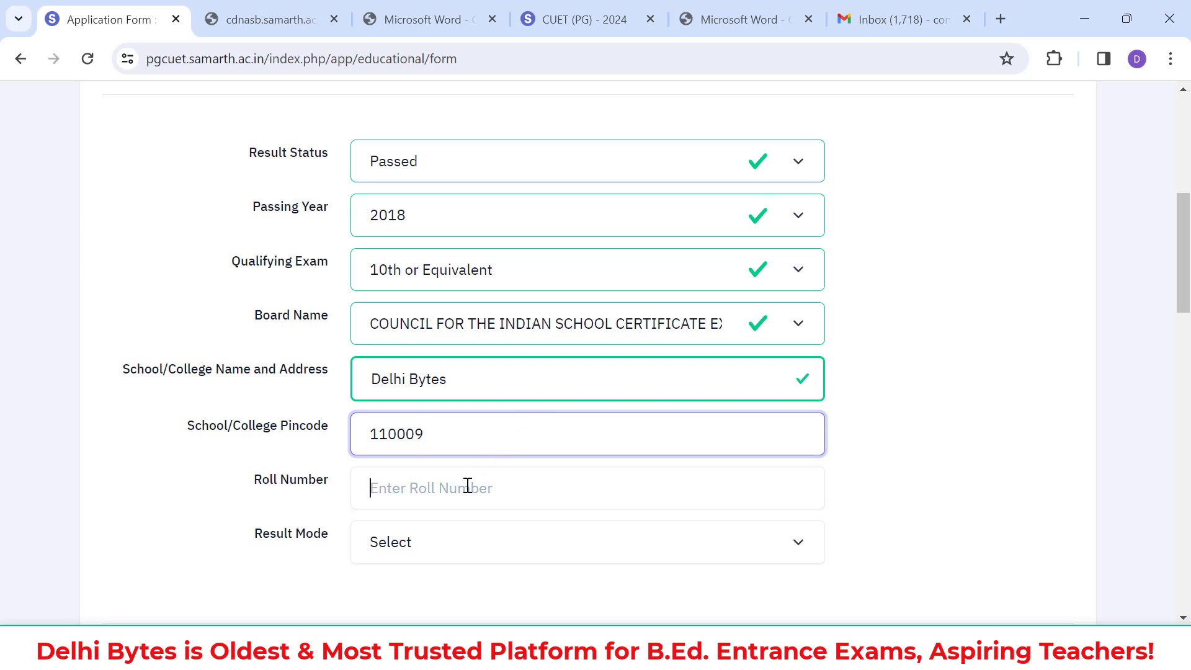
pyautogui.click(468, 486)
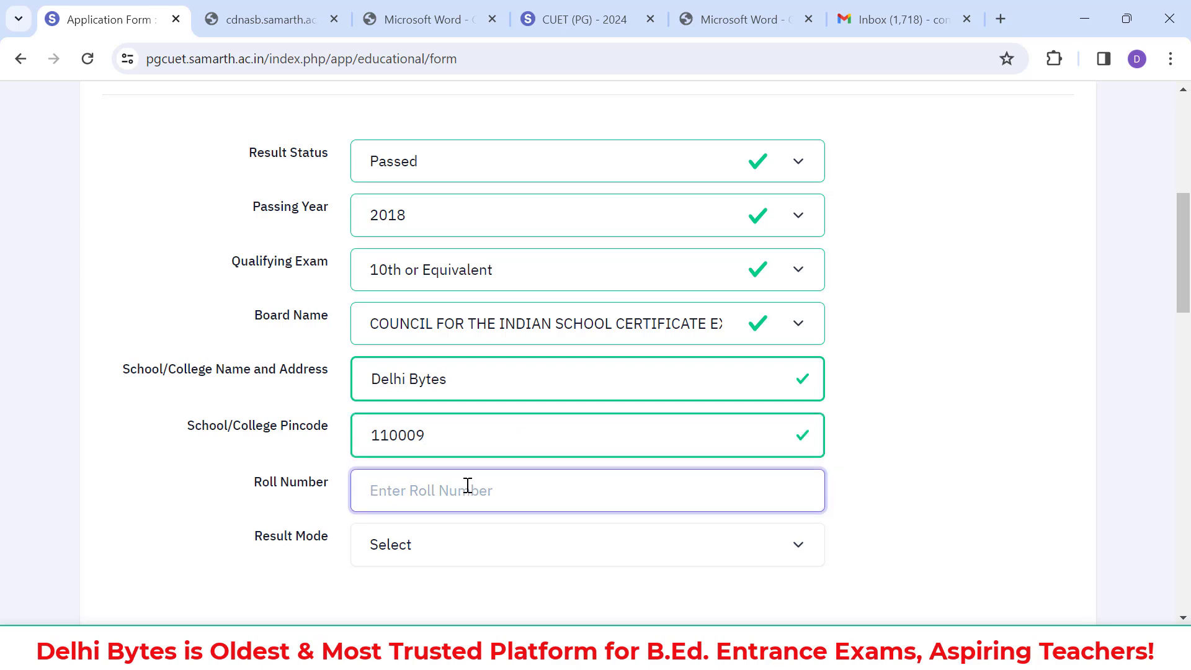
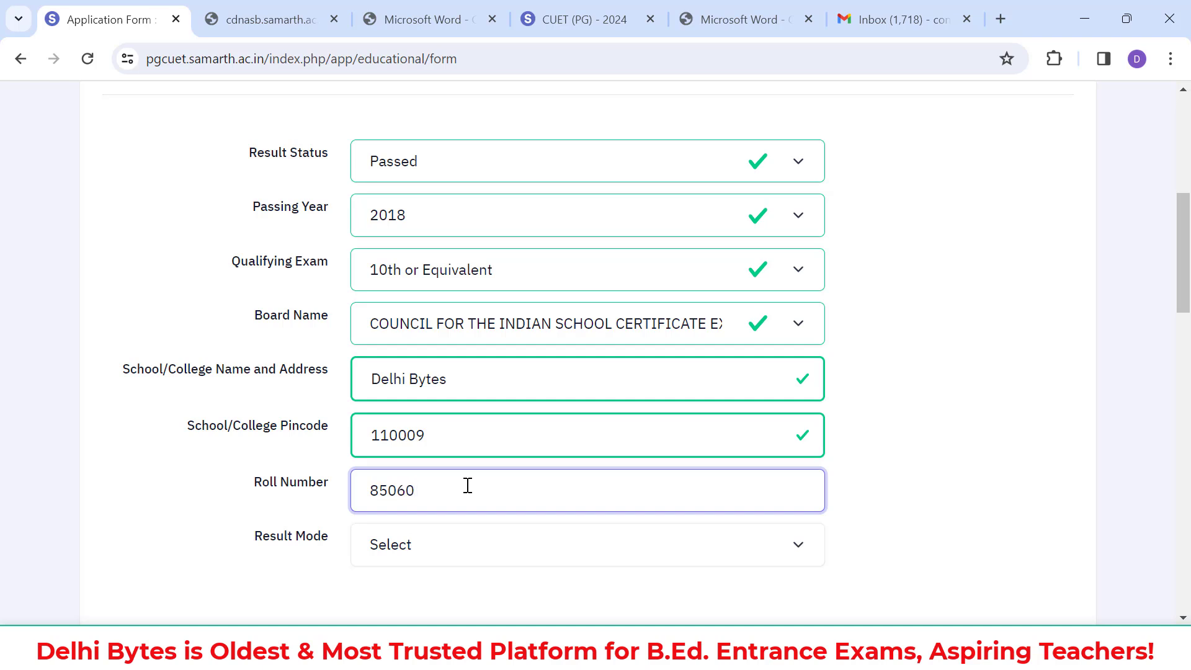
pyautogui.scroll(-1, 468, 485)
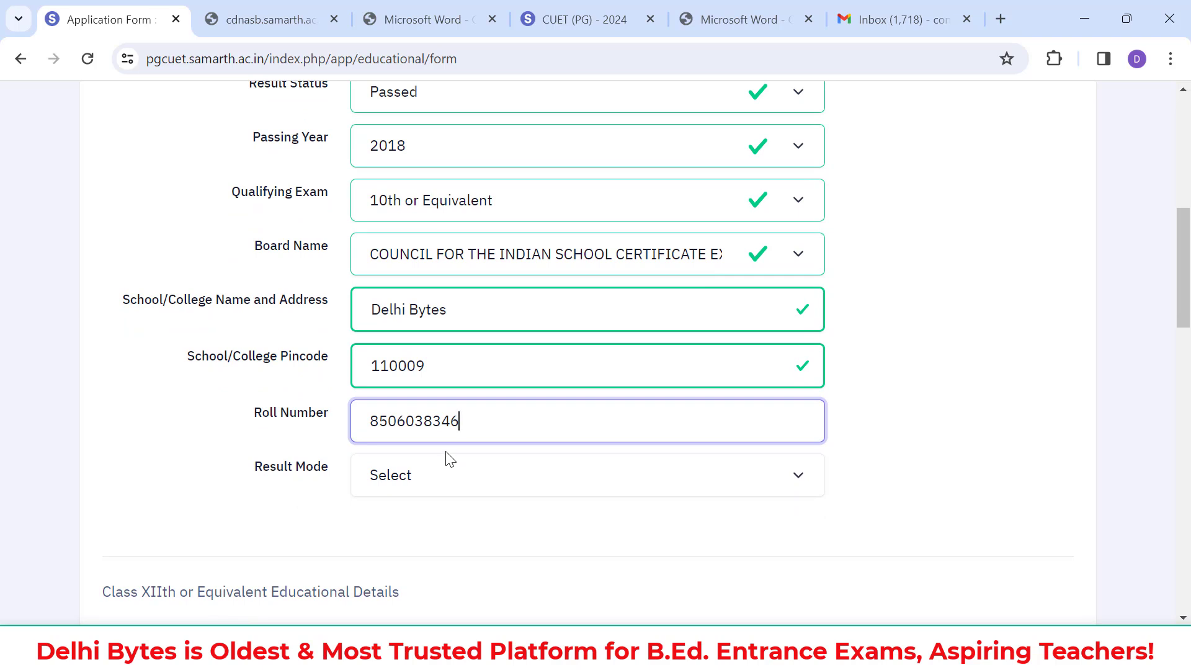
pyautogui.scroll(-1, 450, 460)
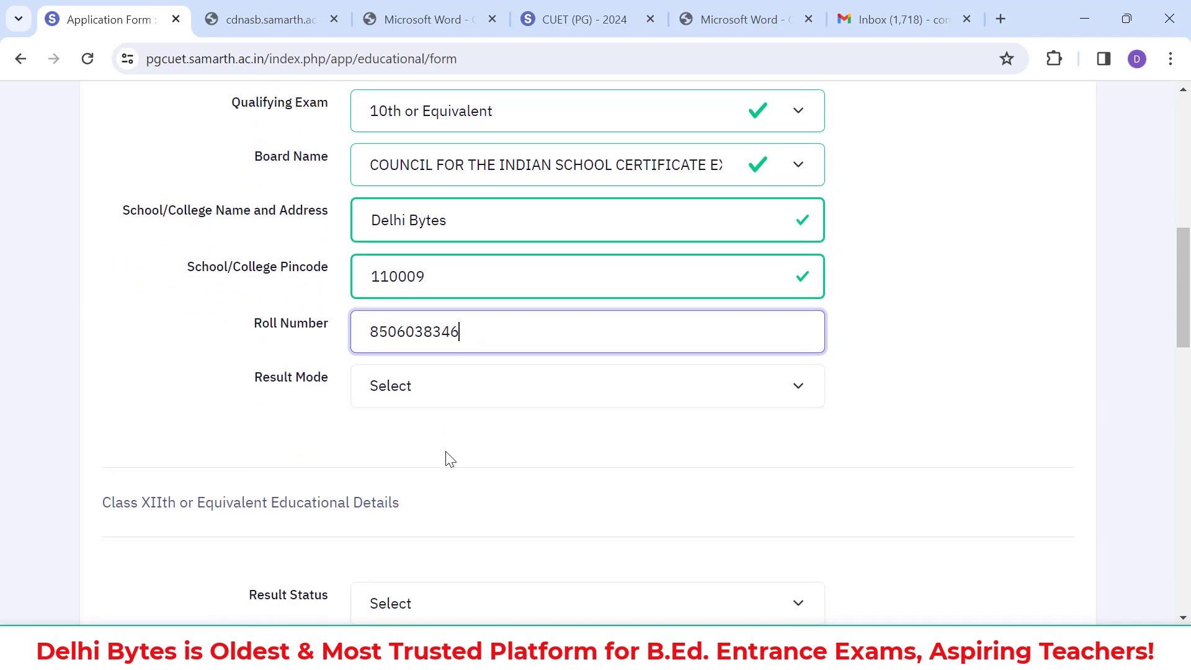
pyautogui.scroll(-1, 549, 371)
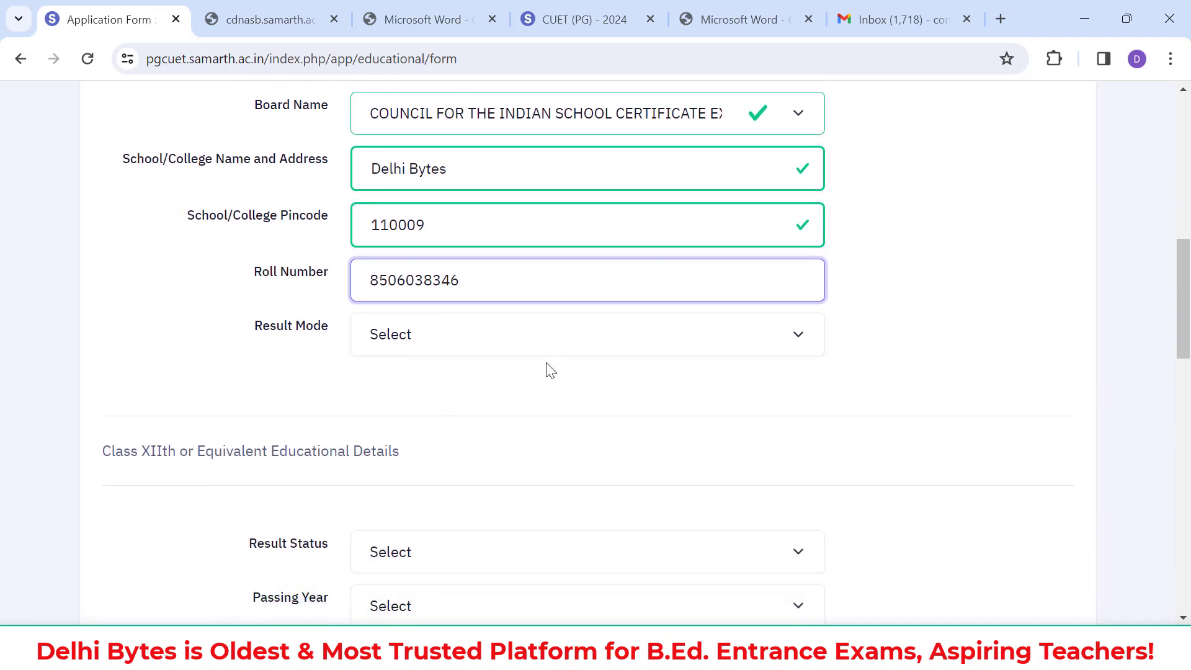
# Step: Set Class X Result Mode to Percentage with 700 maximum and 680 obtained marks (97.14%)
pyautogui.click(522, 325)
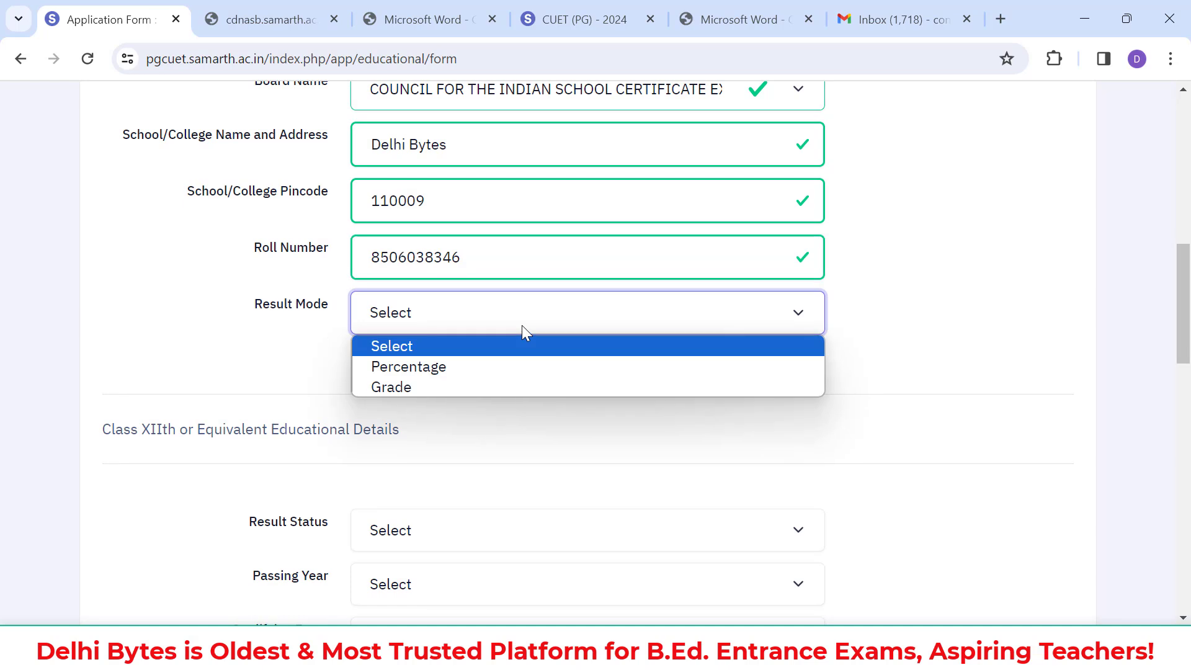
pyautogui.click(484, 367)
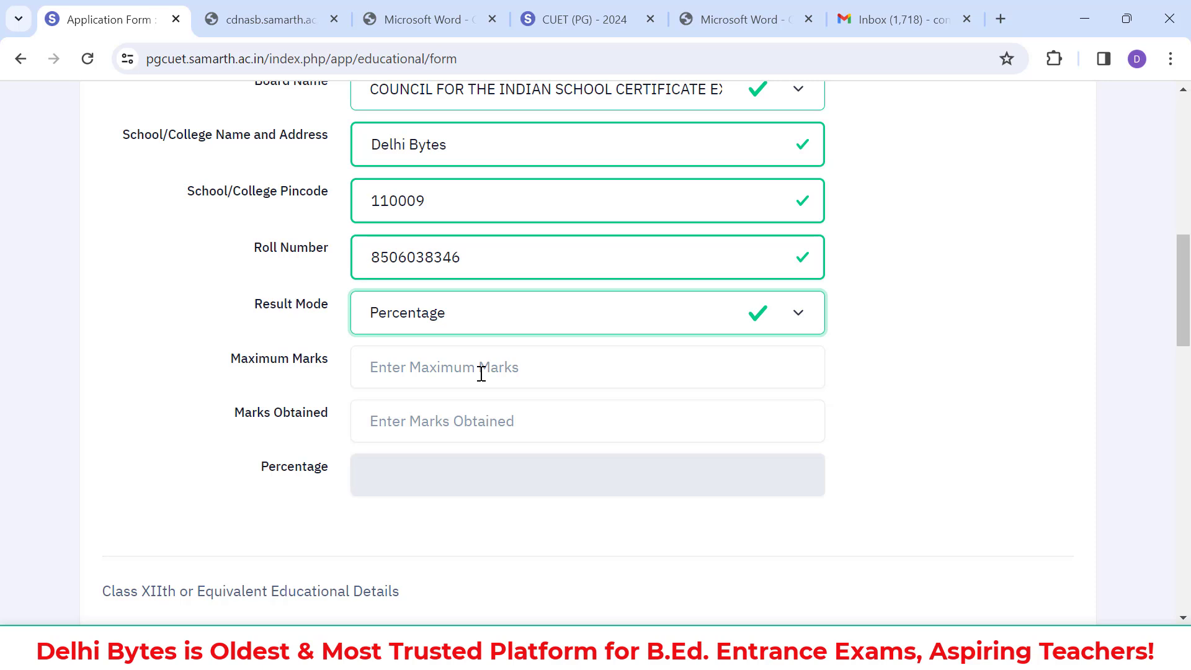
pyautogui.scroll(-1, 481, 374)
pyautogui.click(465, 320)
pyautogui.write('700')
pyautogui.click(476, 377)
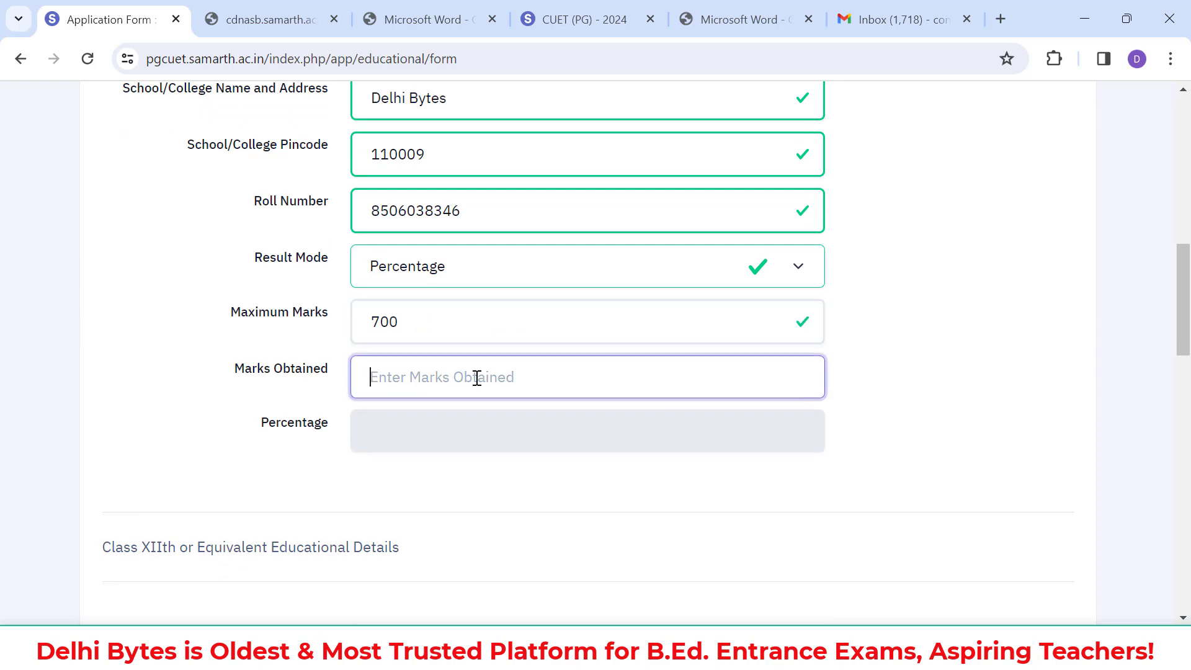
pyautogui.write('680')
pyautogui.click(482, 471)
pyautogui.scroll(-1, 487, 473)
pyautogui.scroll(-4, 487, 472)
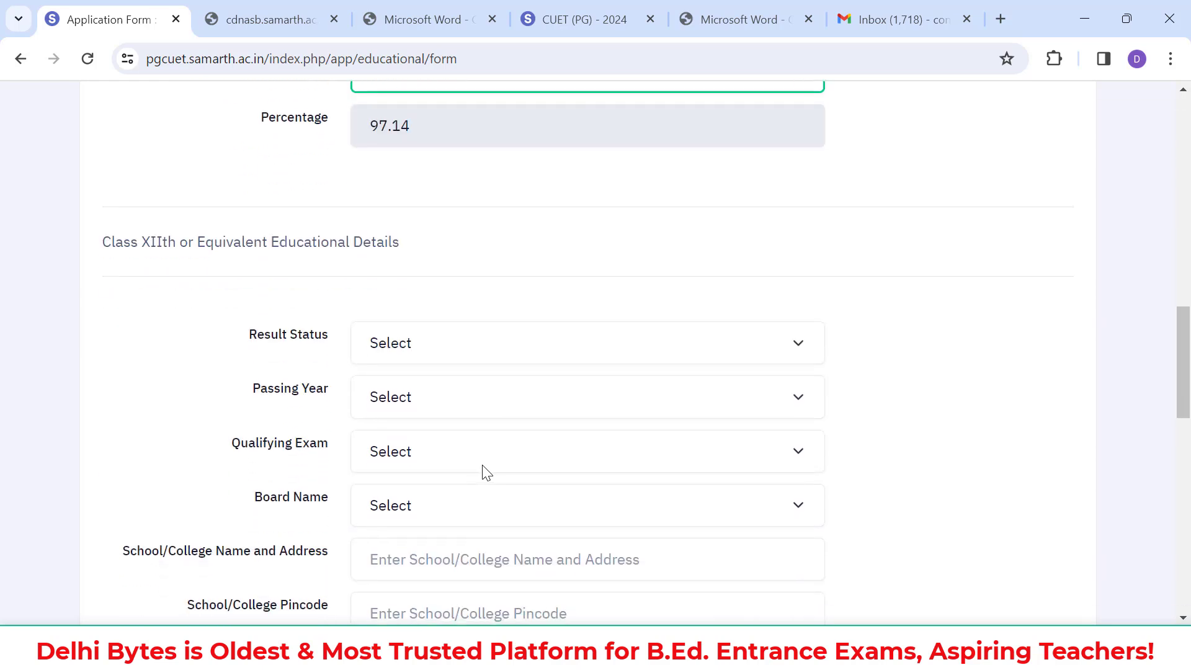
# Step: Mark Class XII as Passed in 2019, qualifying exam 12th or Equivalent, board CISCE
pyautogui.click(572, 350)
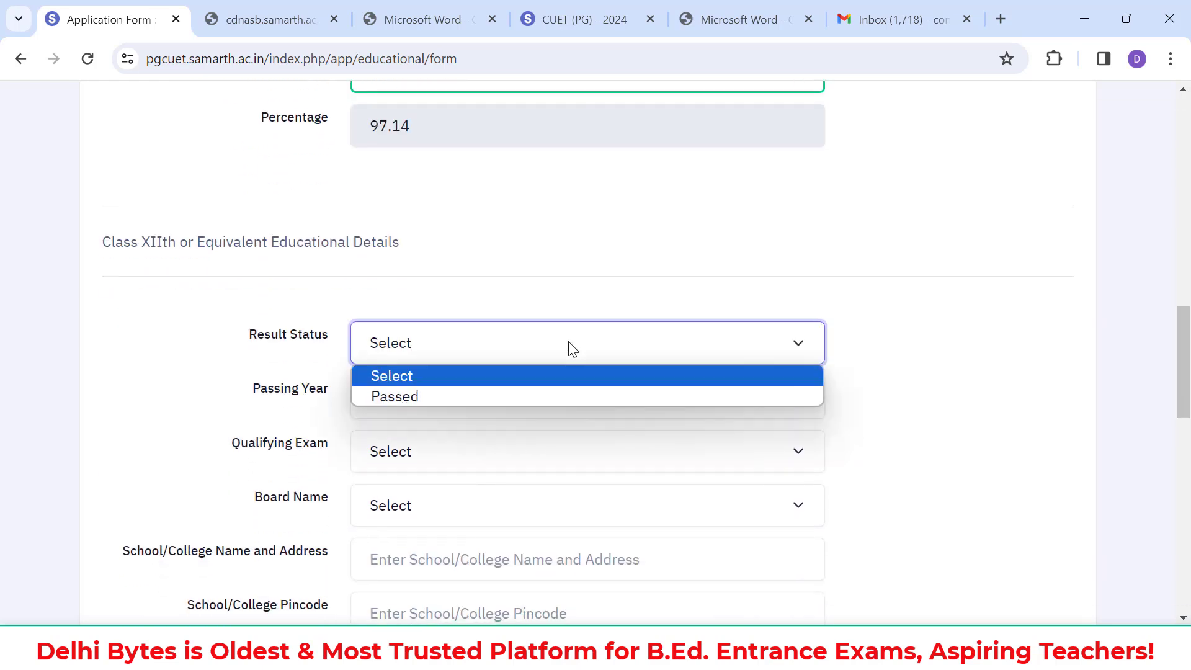
pyautogui.click(534, 392)
pyautogui.click(534, 392)
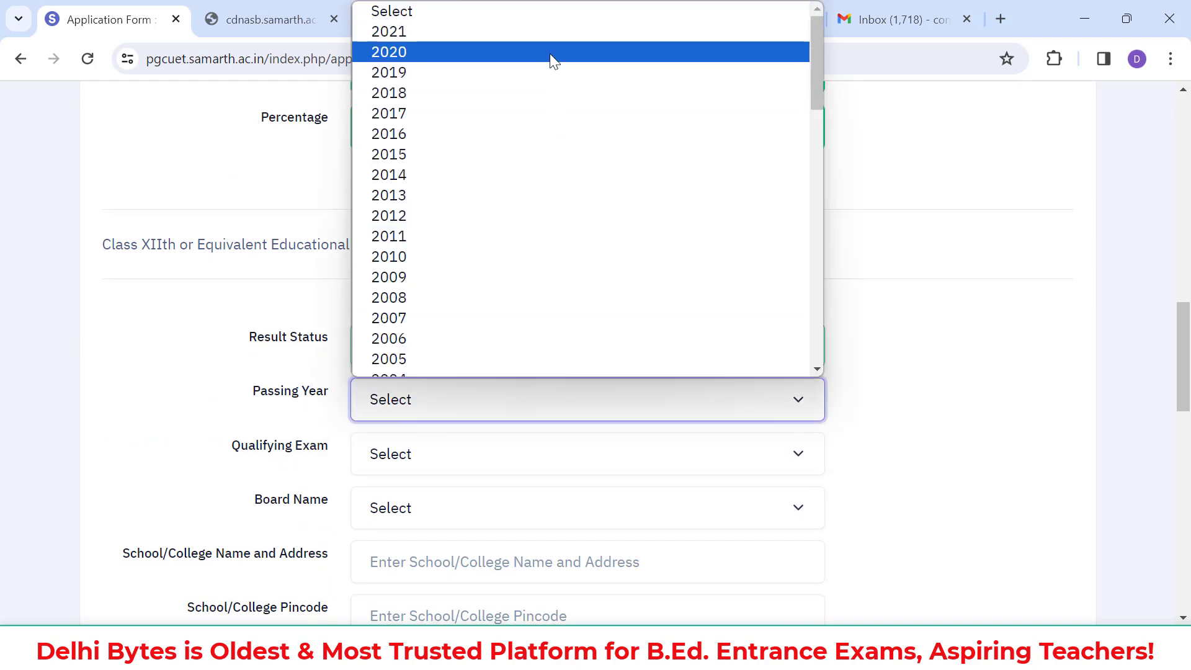
pyautogui.click(558, 74)
pyautogui.scroll(-2, 513, 254)
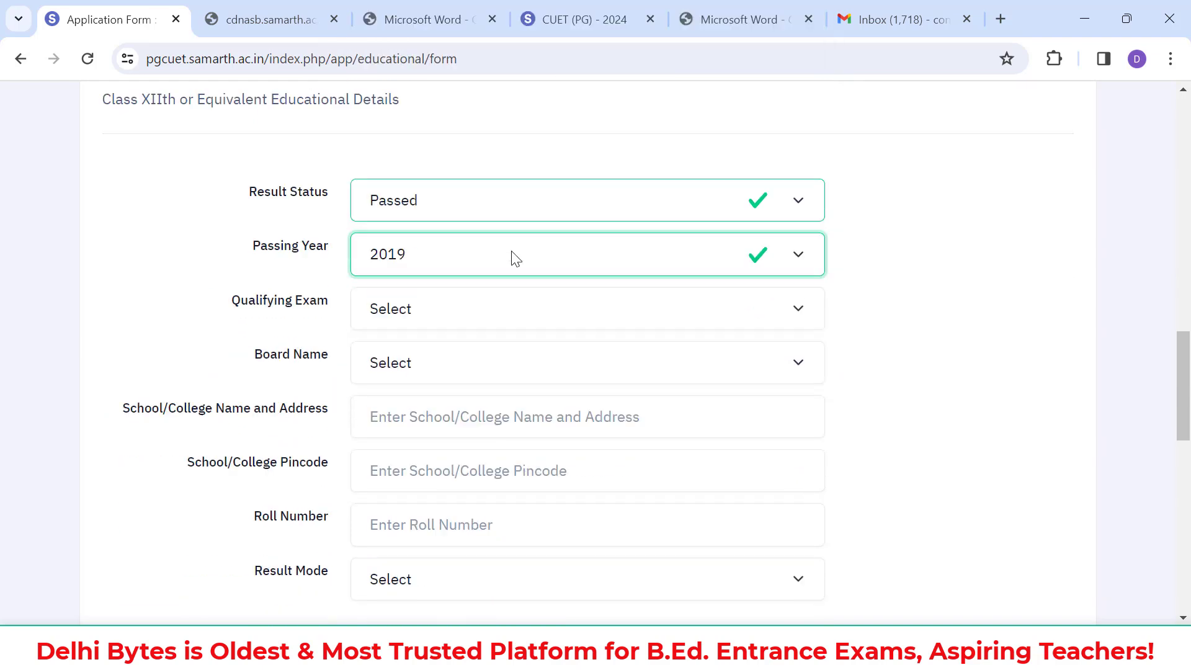
pyautogui.click(493, 299)
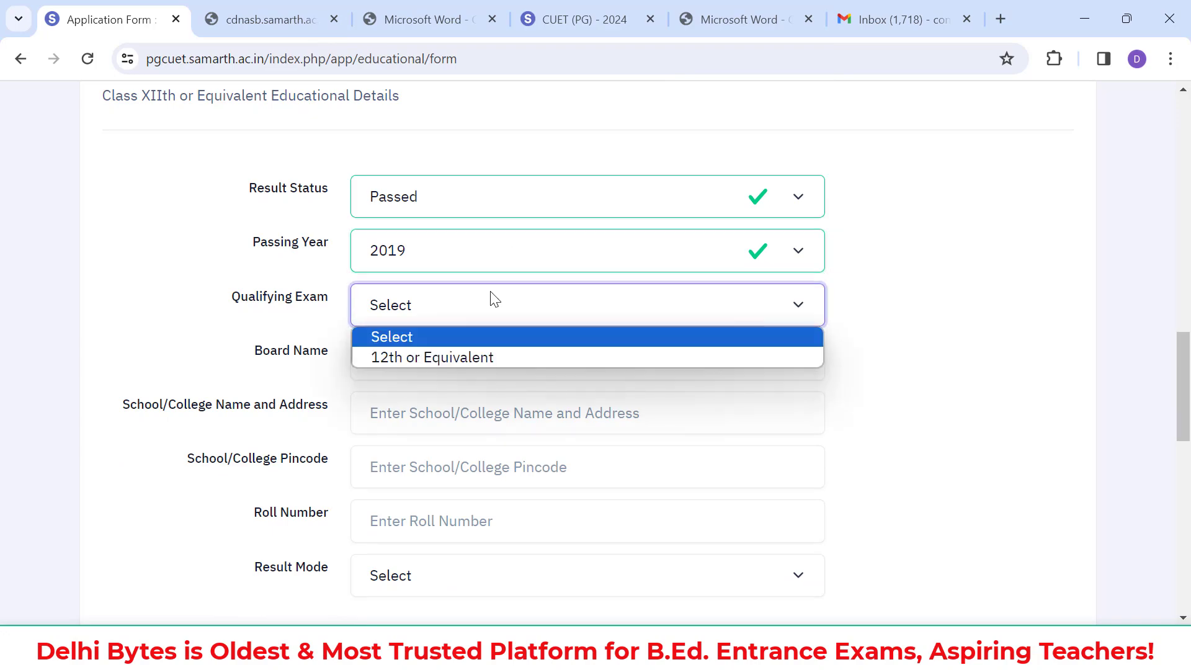
pyautogui.click(503, 357)
pyautogui.click(503, 358)
pyautogui.scroll(-6, 578, 118)
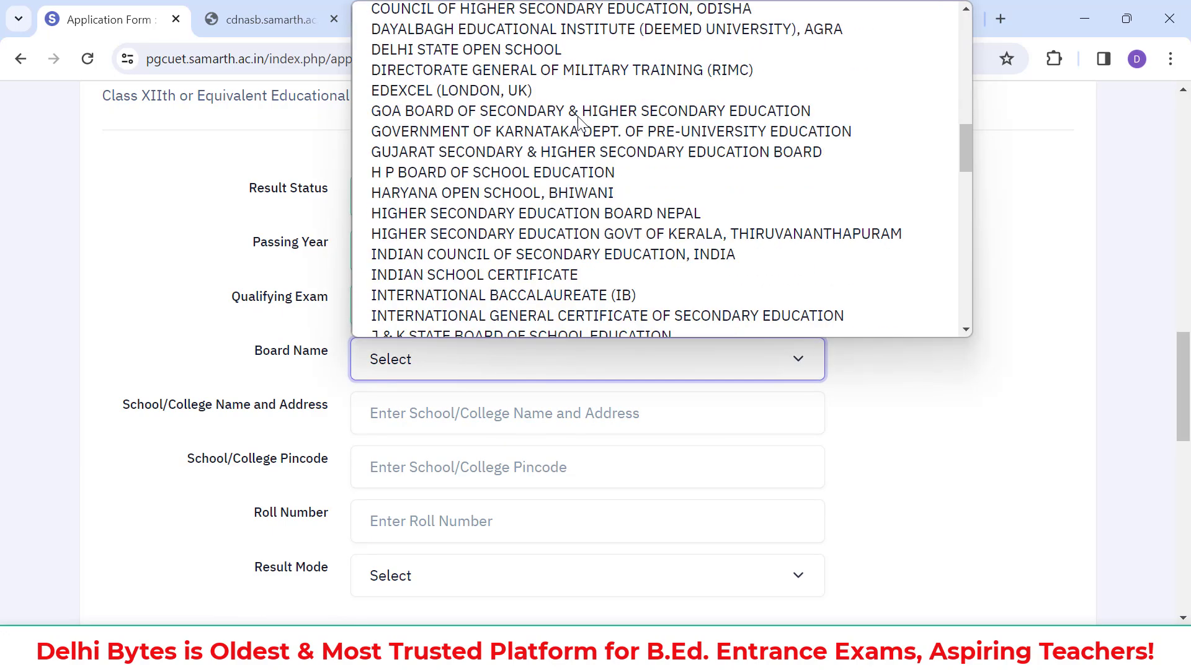
pyautogui.scroll(1, 581, 123)
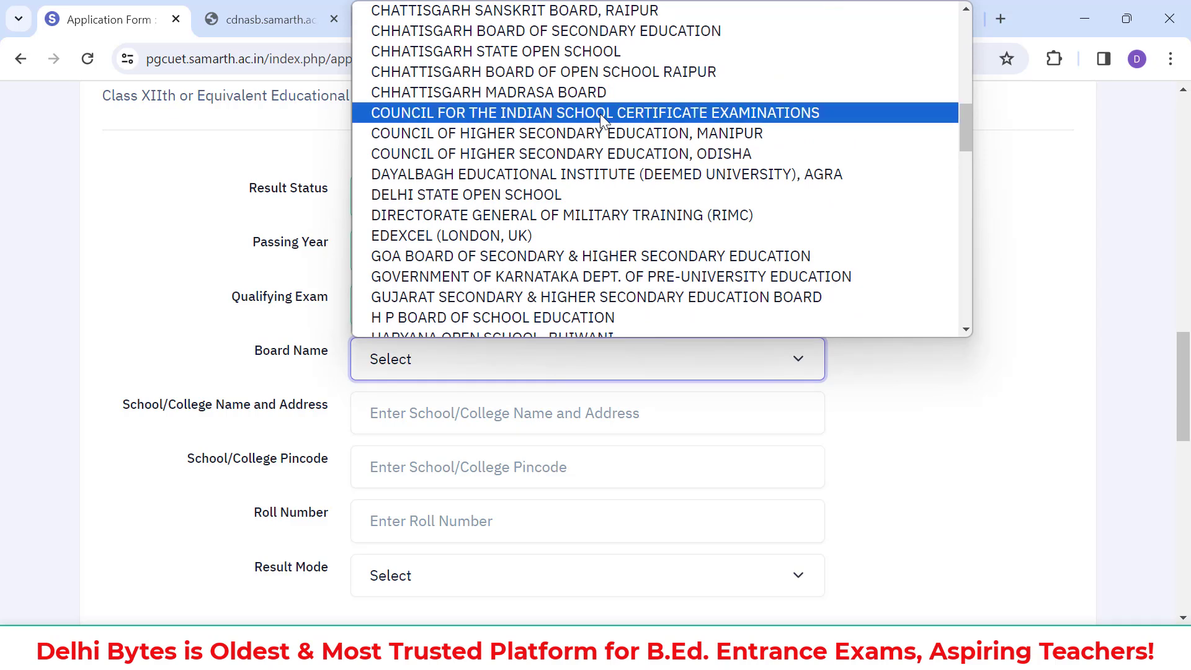
pyautogui.click(601, 114)
# Step: Enter Class XII school 'Delhi Bytes', the school pincode and the roll number
pyautogui.scroll(-3, 582, 214)
pyautogui.click(523, 216)
pyautogui.write('Delhi Bytes')
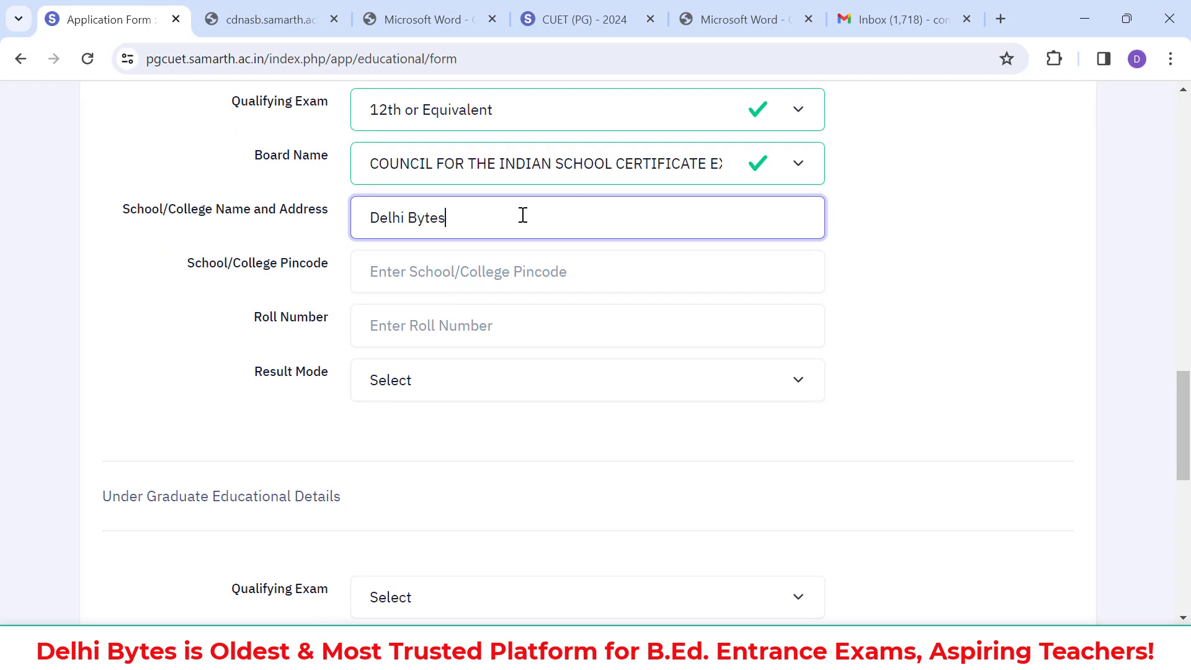
pyautogui.click(514, 271)
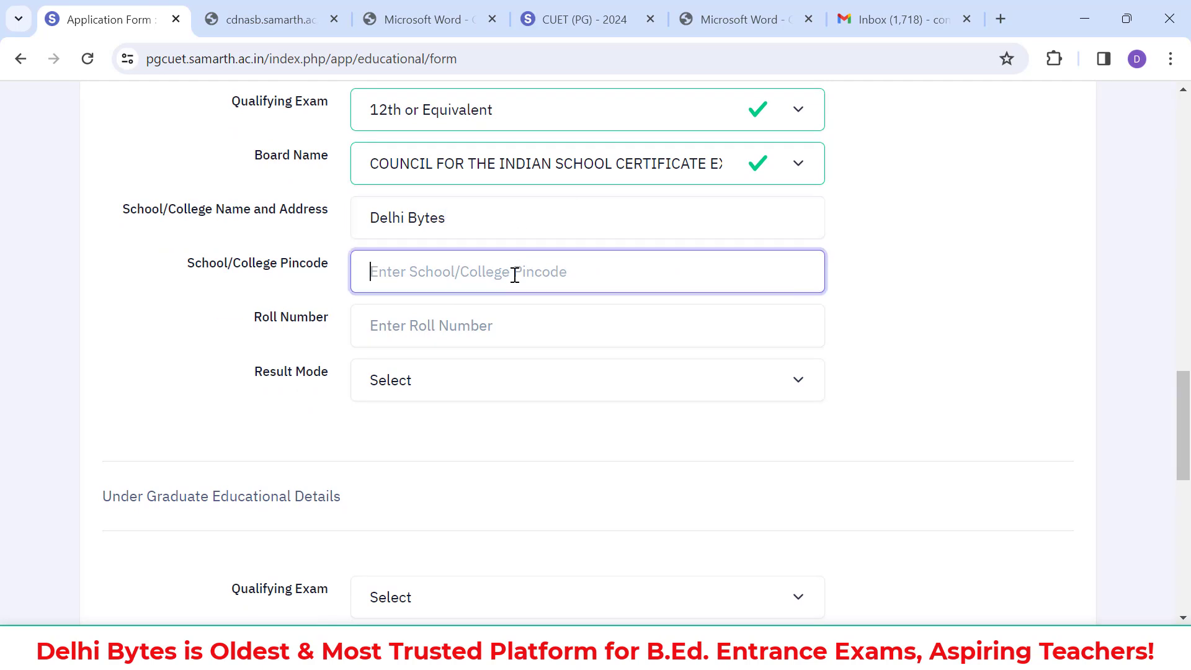
pyautogui.write('110009')
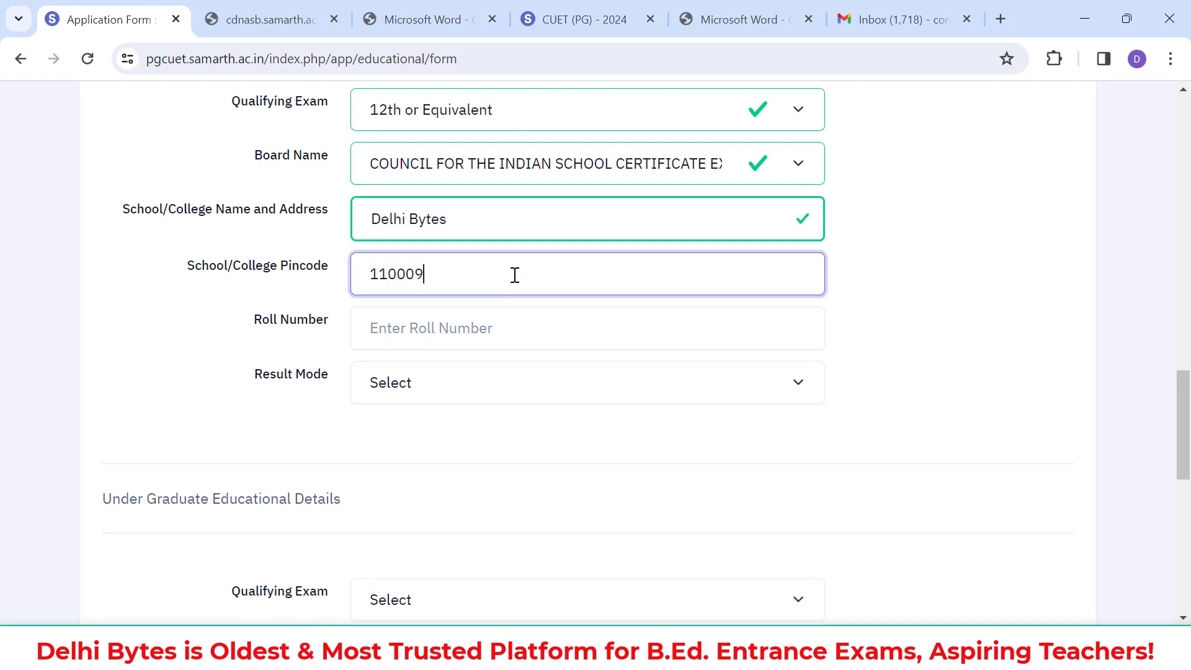
pyautogui.click(499, 343)
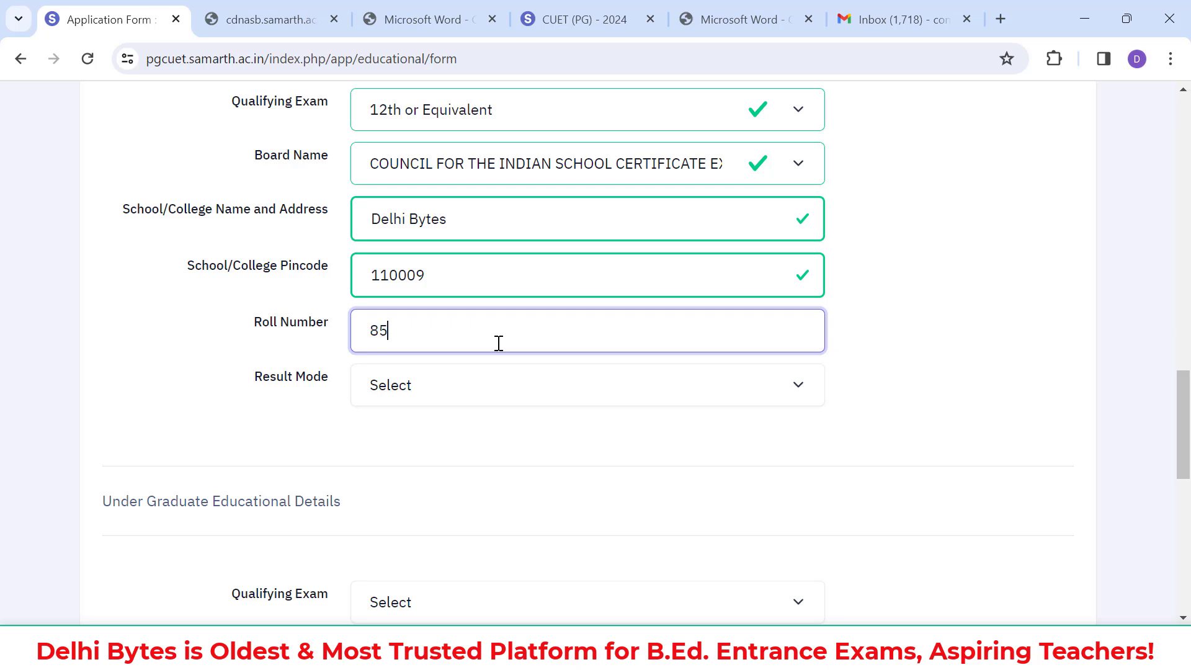
pyautogui.click(511, 395)
# Step: Switch the Class XII result mode from Grade to Percentage
pyautogui.scroll(-1, 511, 397)
pyautogui.click(514, 345)
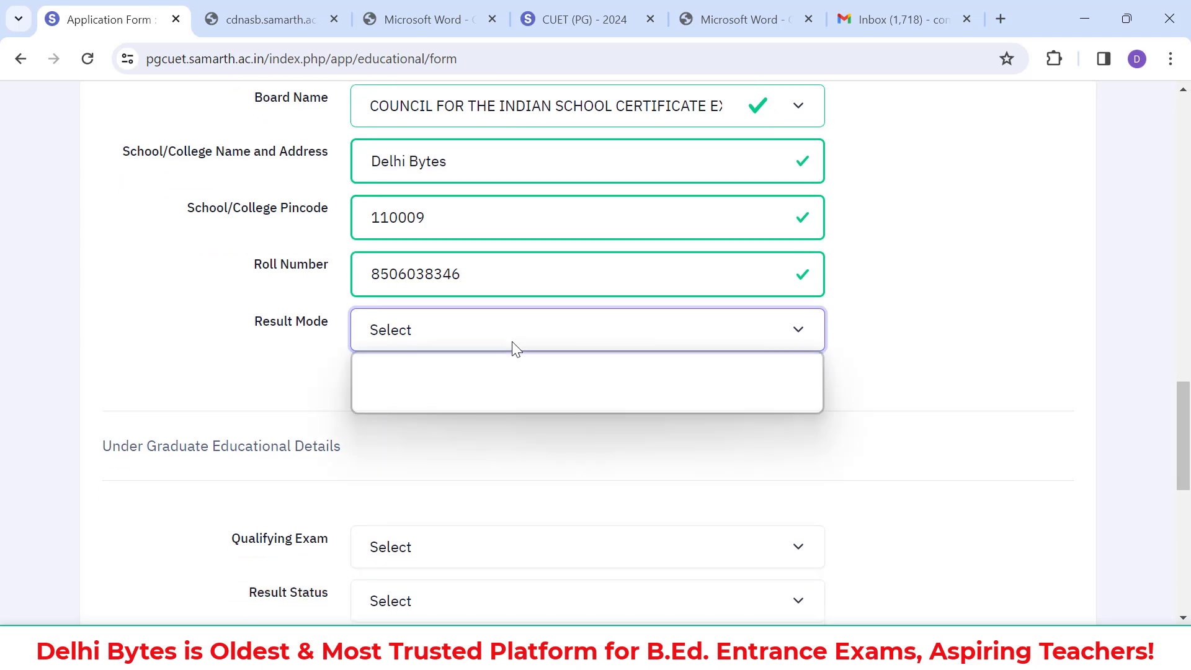
pyautogui.click(475, 403)
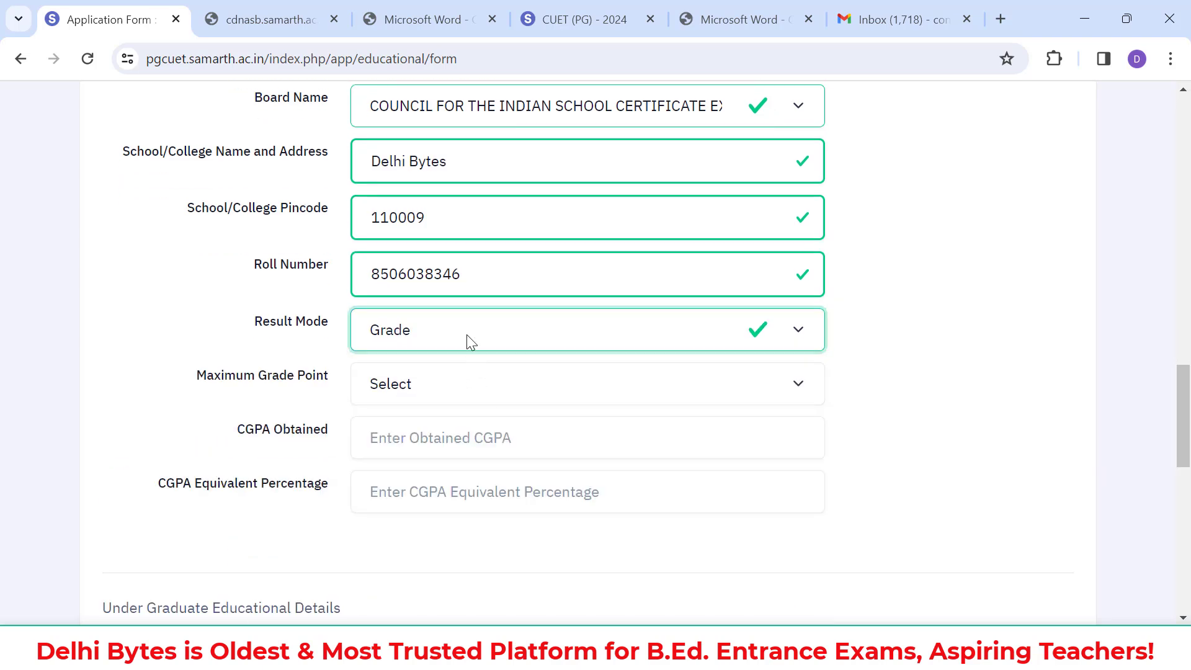
pyautogui.click(466, 333)
pyautogui.click(469, 385)
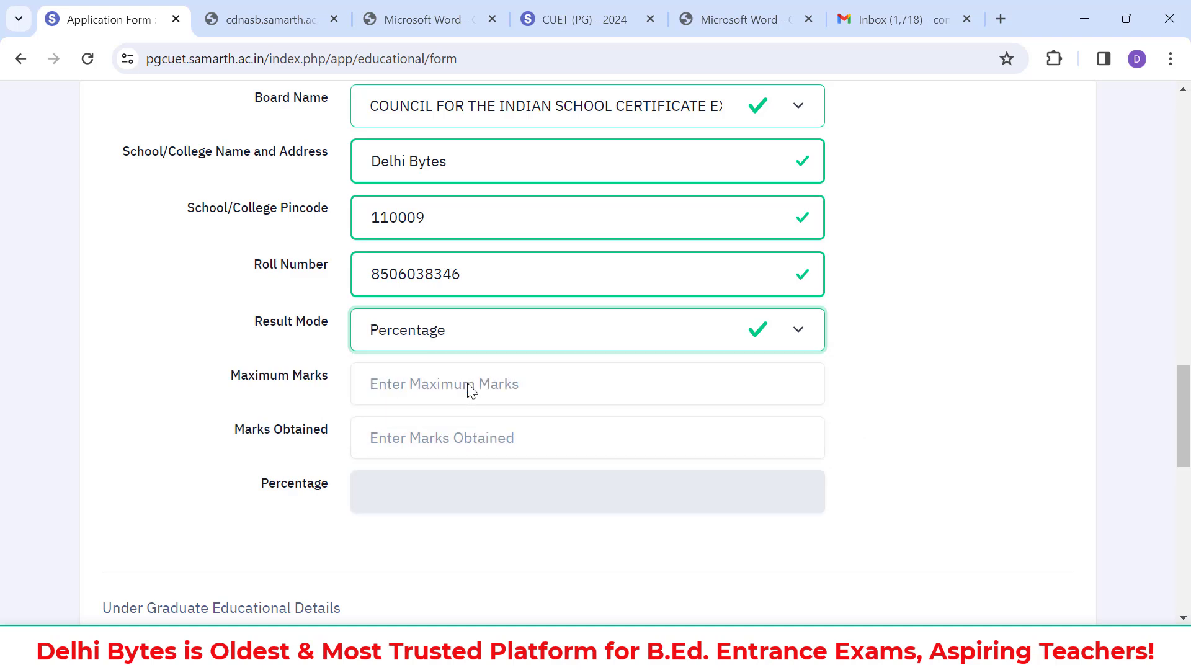
# Step: Enter maximum marks 600 and marks obtained 550 so percentage fills as 91.67
pyautogui.click(500, 392)
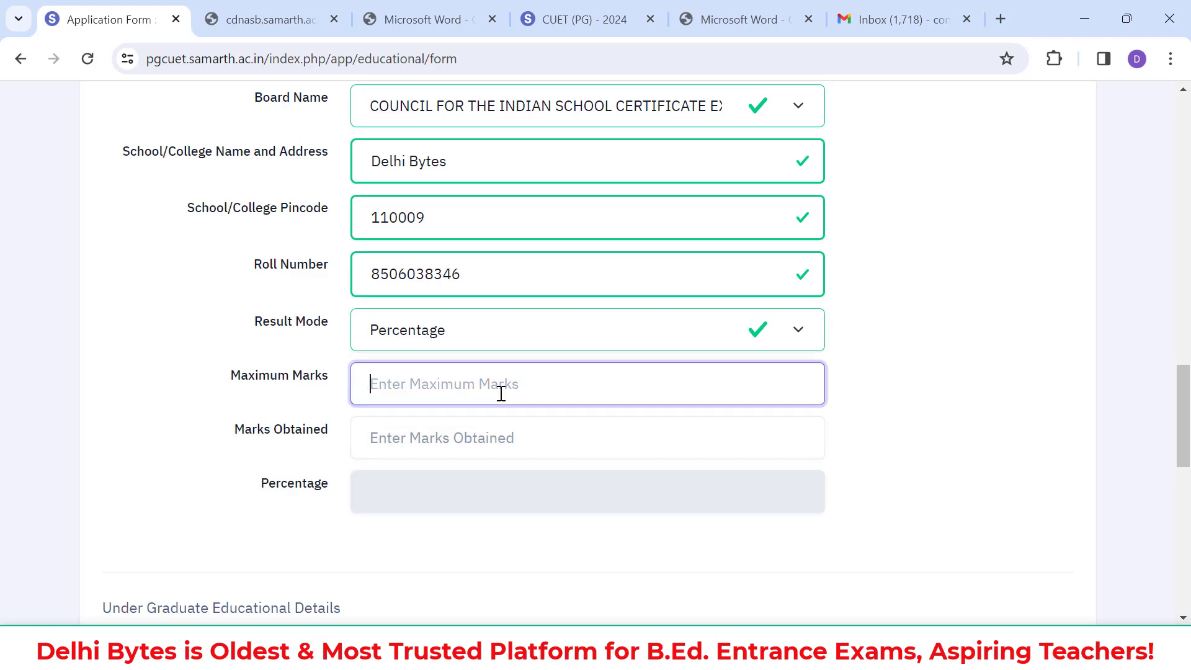
pyautogui.write('600')
pyautogui.scroll(-1, 501, 394)
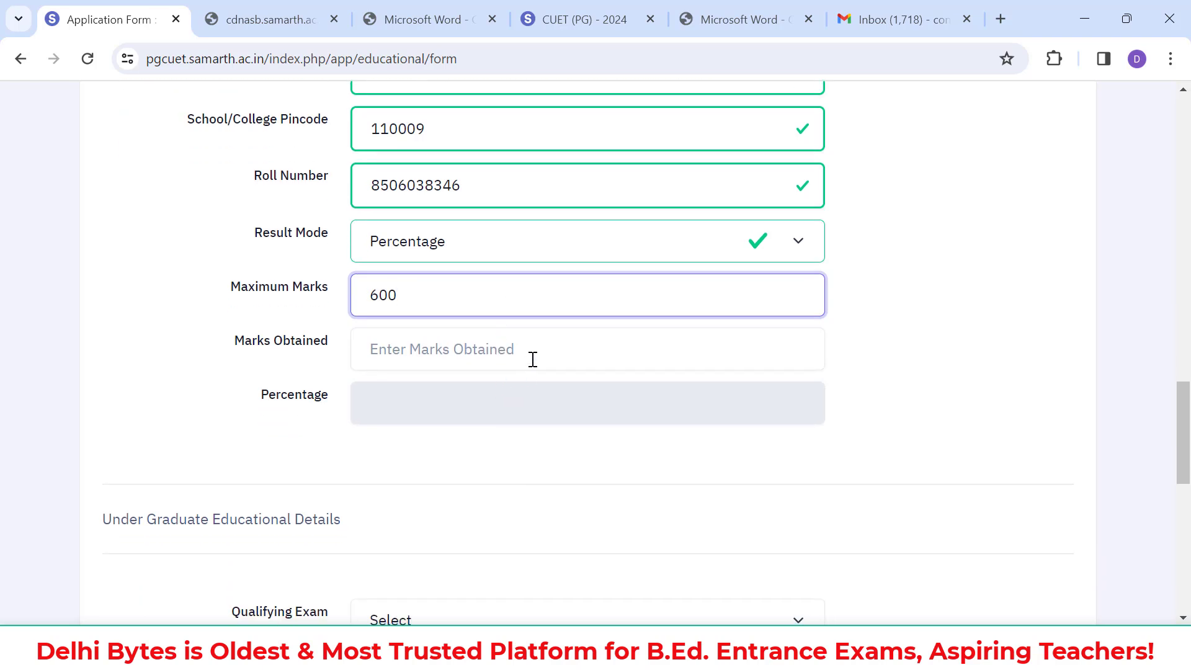
pyautogui.click(533, 359)
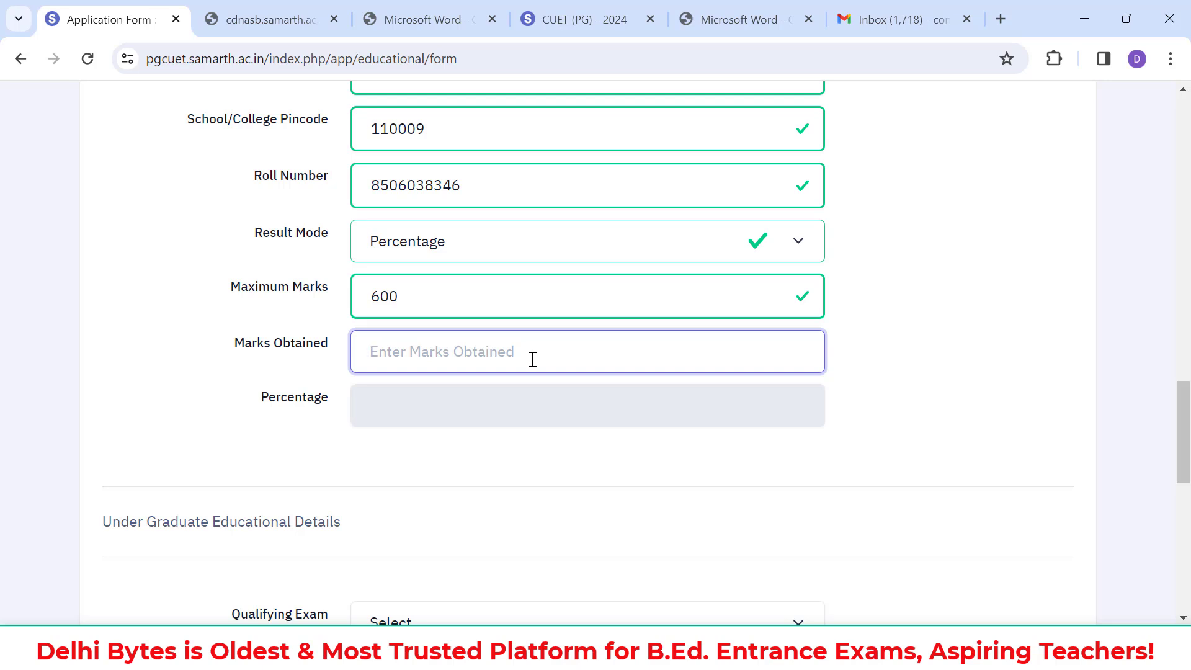
pyautogui.write('550')
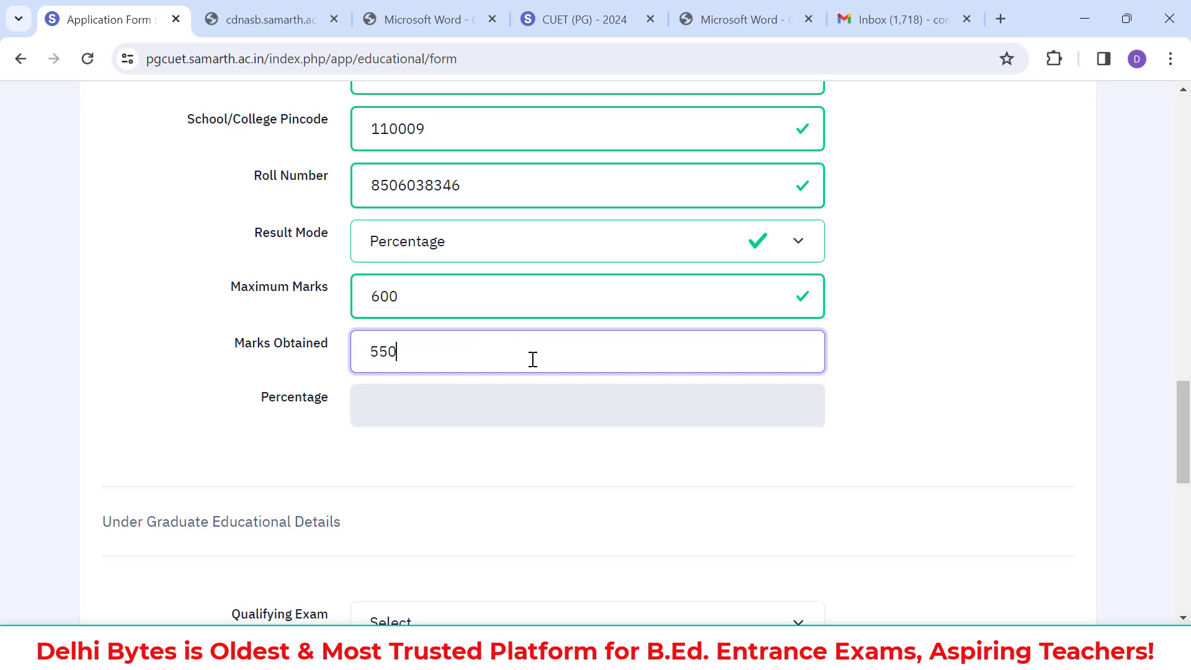
pyautogui.click(527, 434)
pyautogui.scroll(-1, 533, 437)
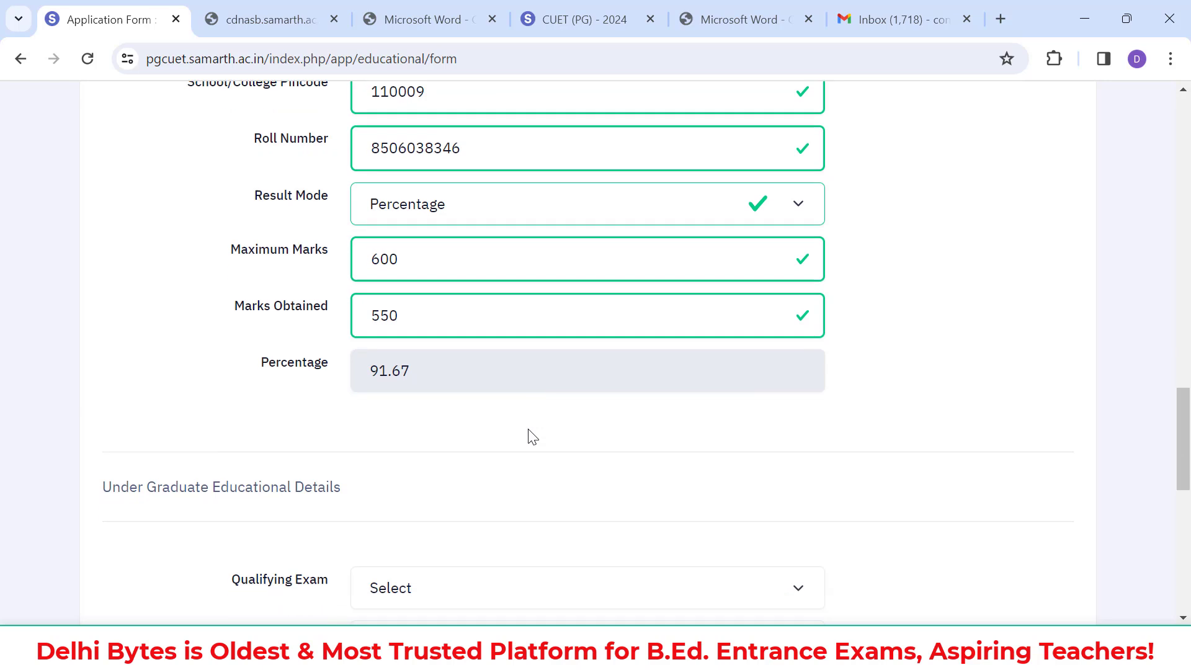
pyautogui.scroll(-2, 531, 436)
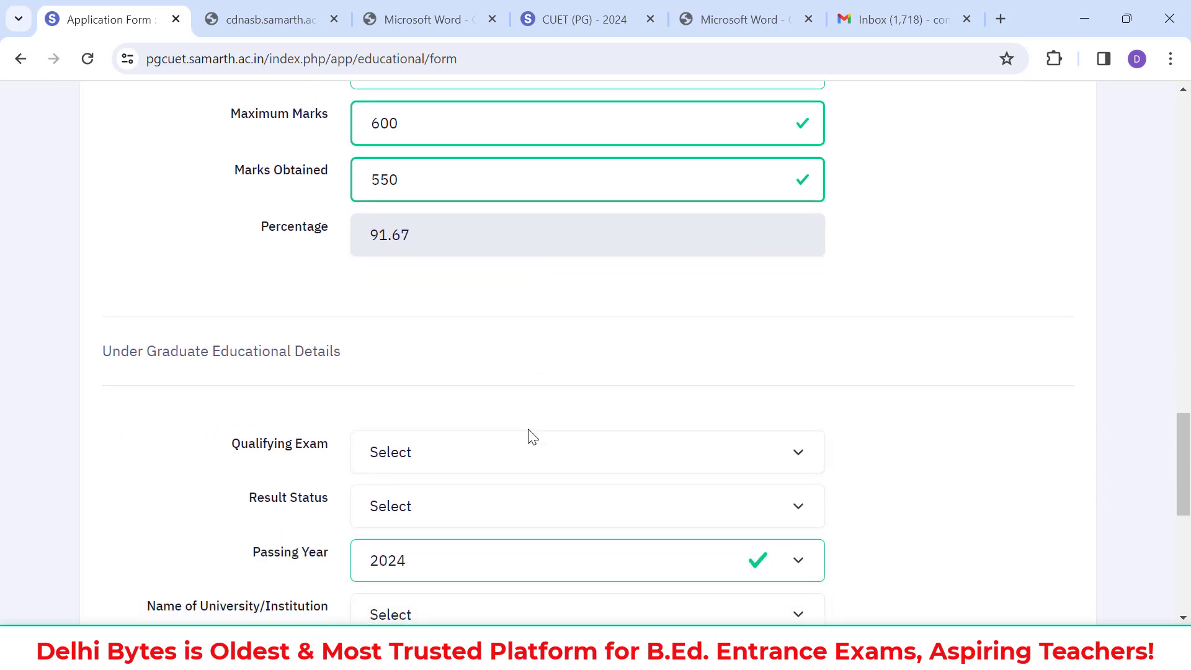
# Step: Choose B.A as the undergraduate qualifying exam with result status Appearing
pyautogui.scroll(-1, 529, 436)
pyautogui.scroll(-1, 335, 269)
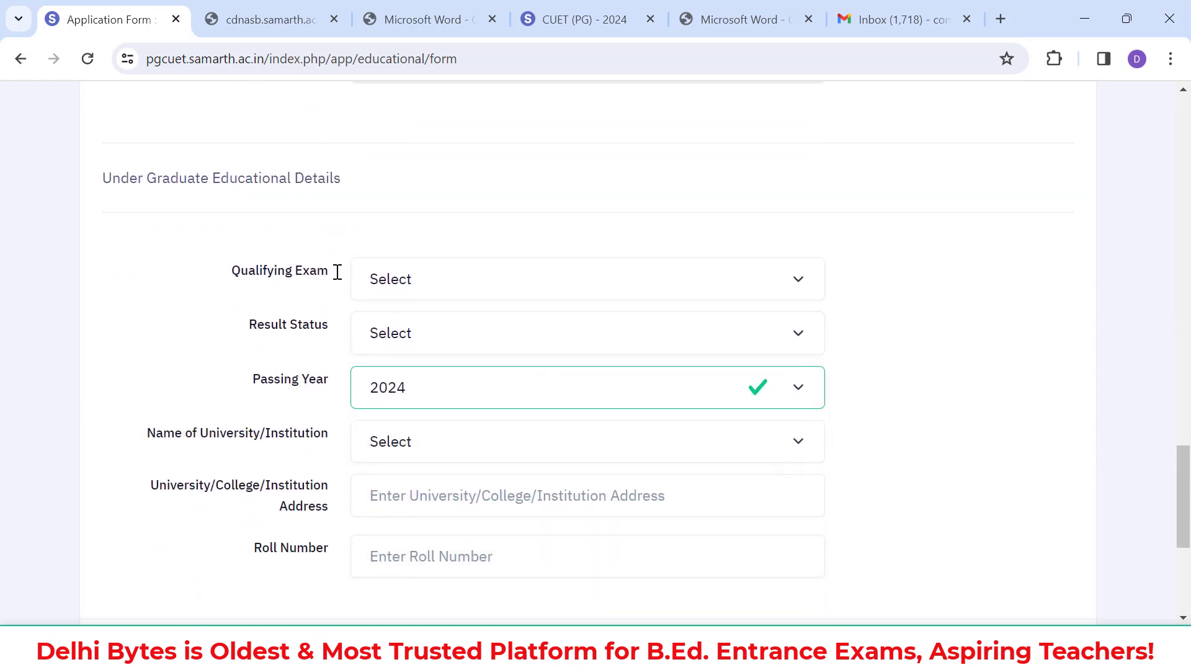
pyautogui.click(504, 280)
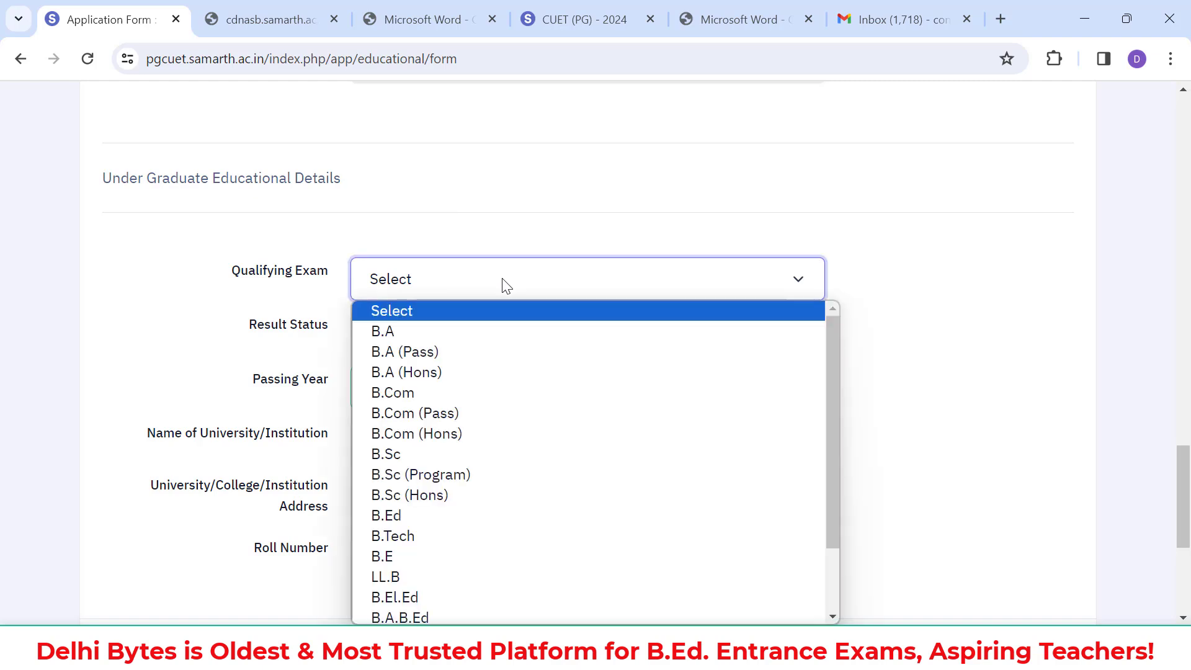
pyautogui.click(508, 339)
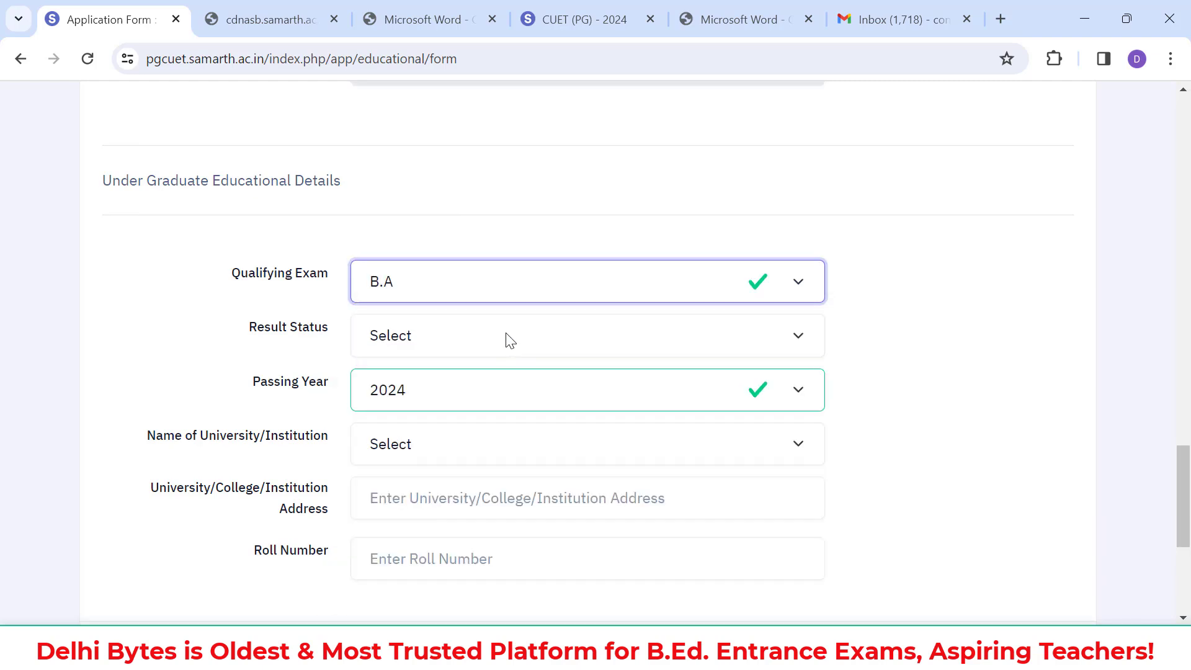
pyautogui.click(504, 343)
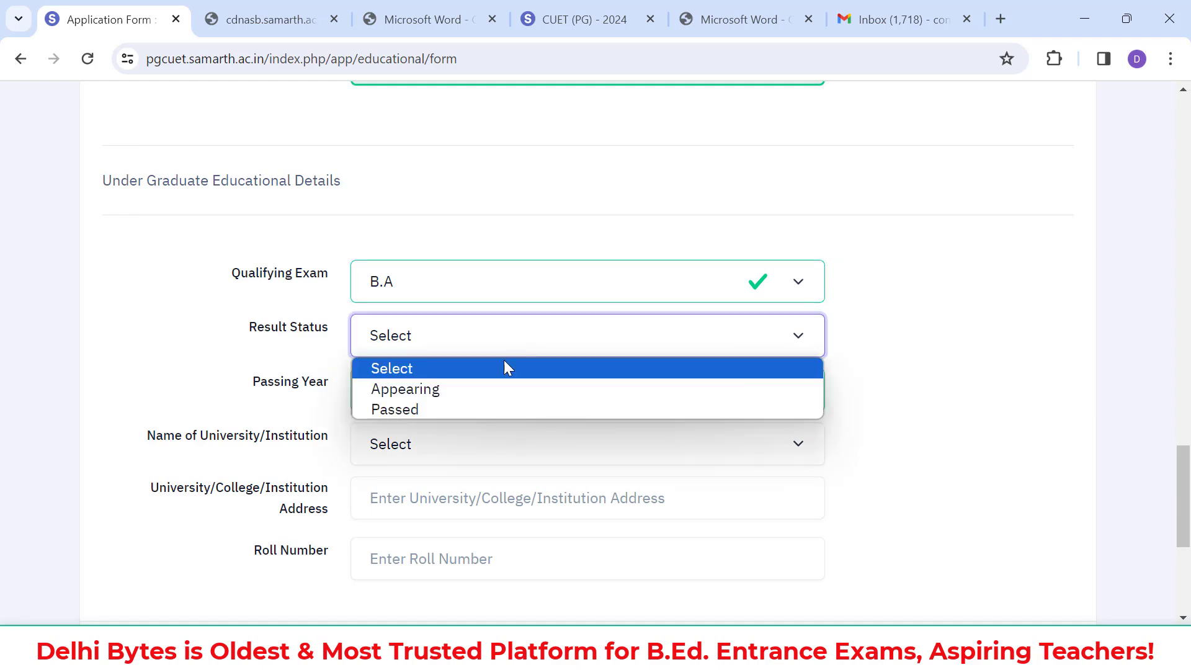
pyautogui.click(501, 397)
# Step: Keep 2024 as the undergraduate passing year
pyautogui.scroll(-1, 500, 404)
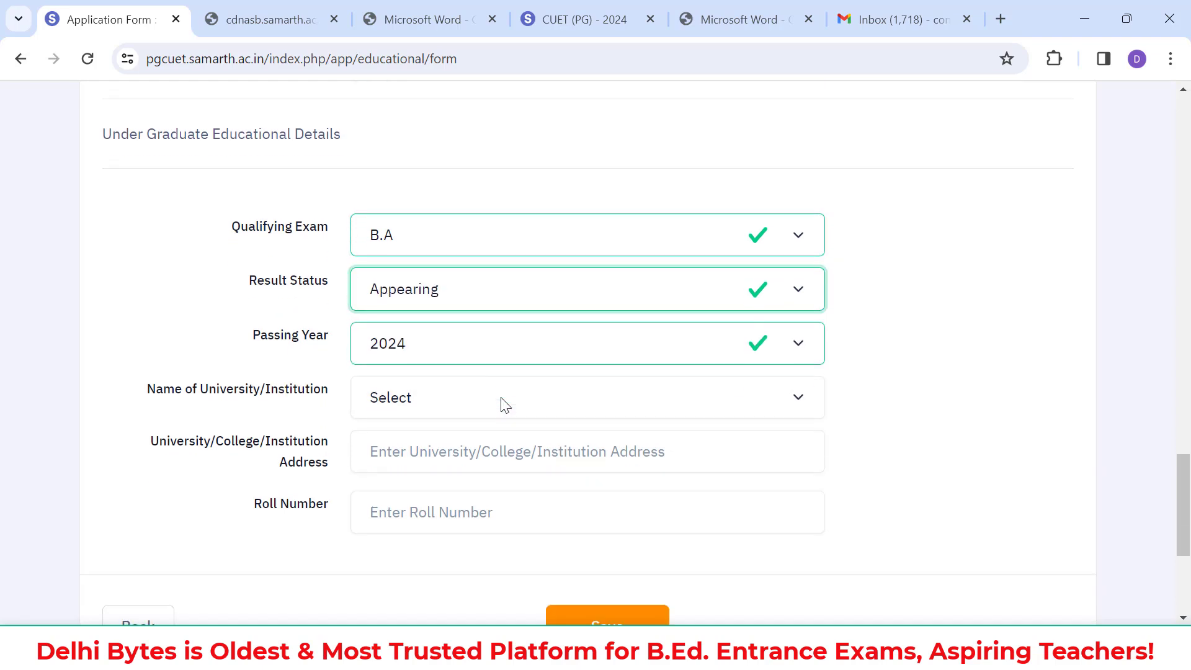
pyautogui.click(559, 348)
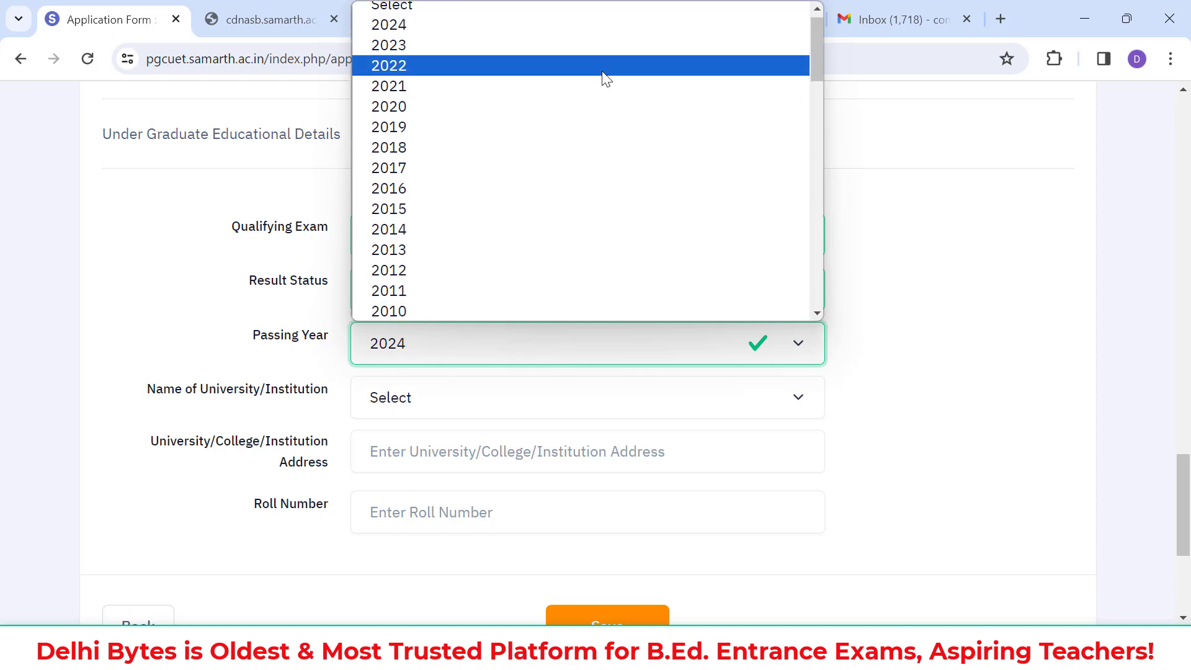
pyautogui.click(600, 33)
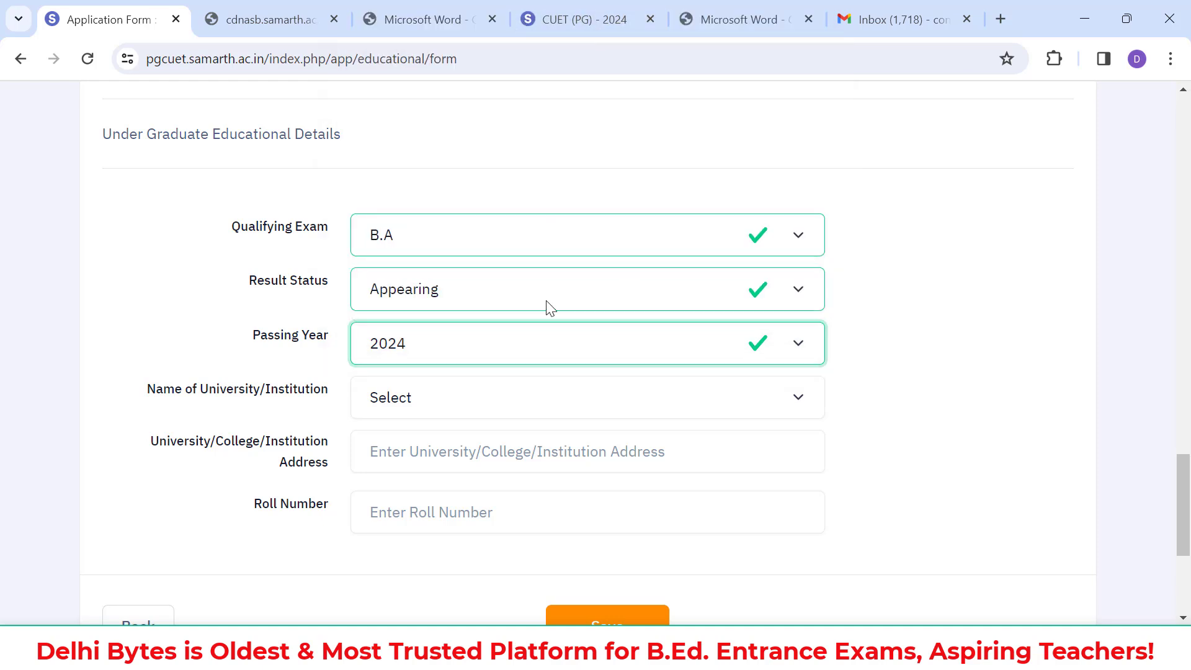
pyautogui.scroll(-1, 550, 307)
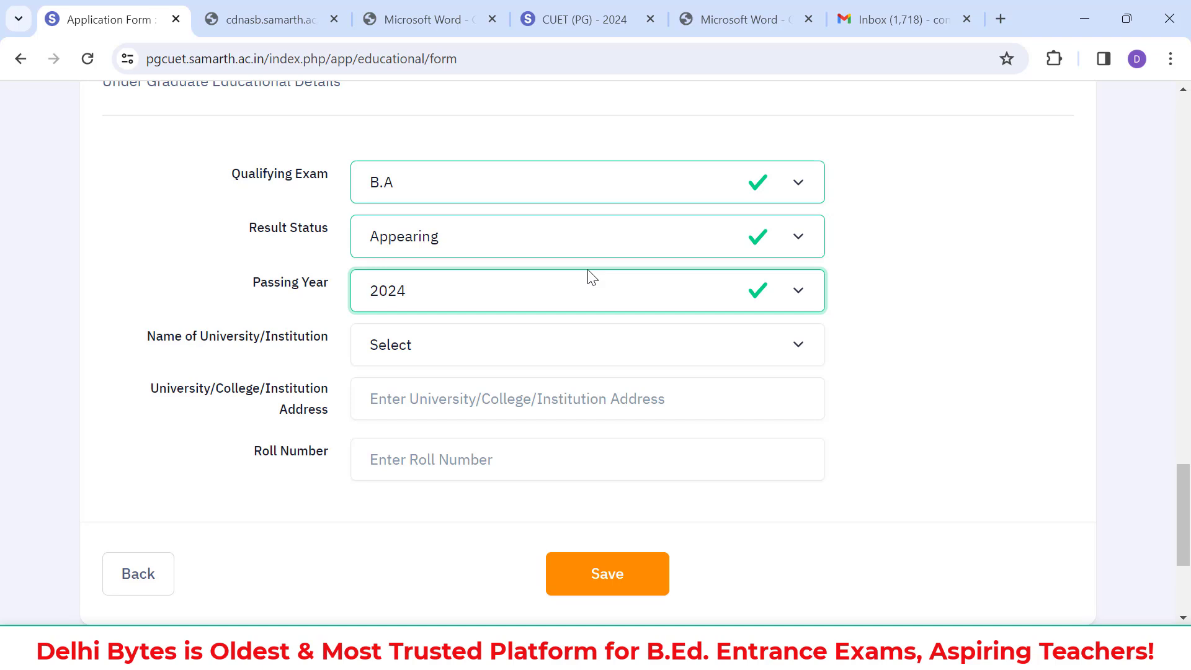
pyautogui.scroll(-1, 587, 276)
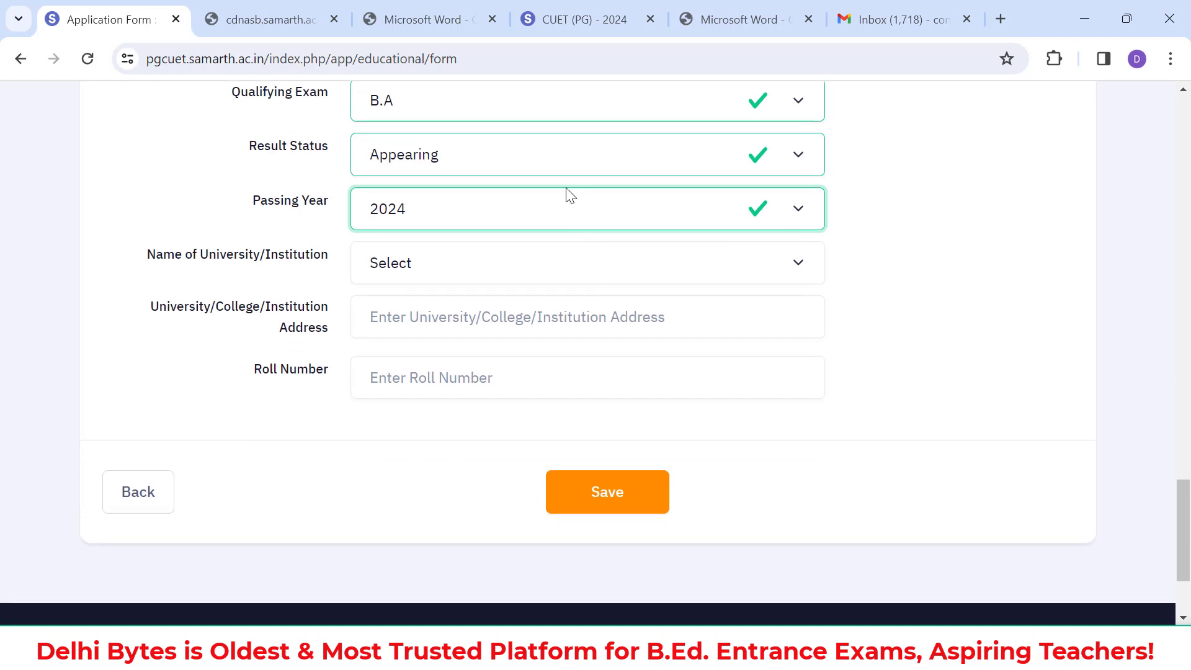
pyautogui.scroll(1, 570, 195)
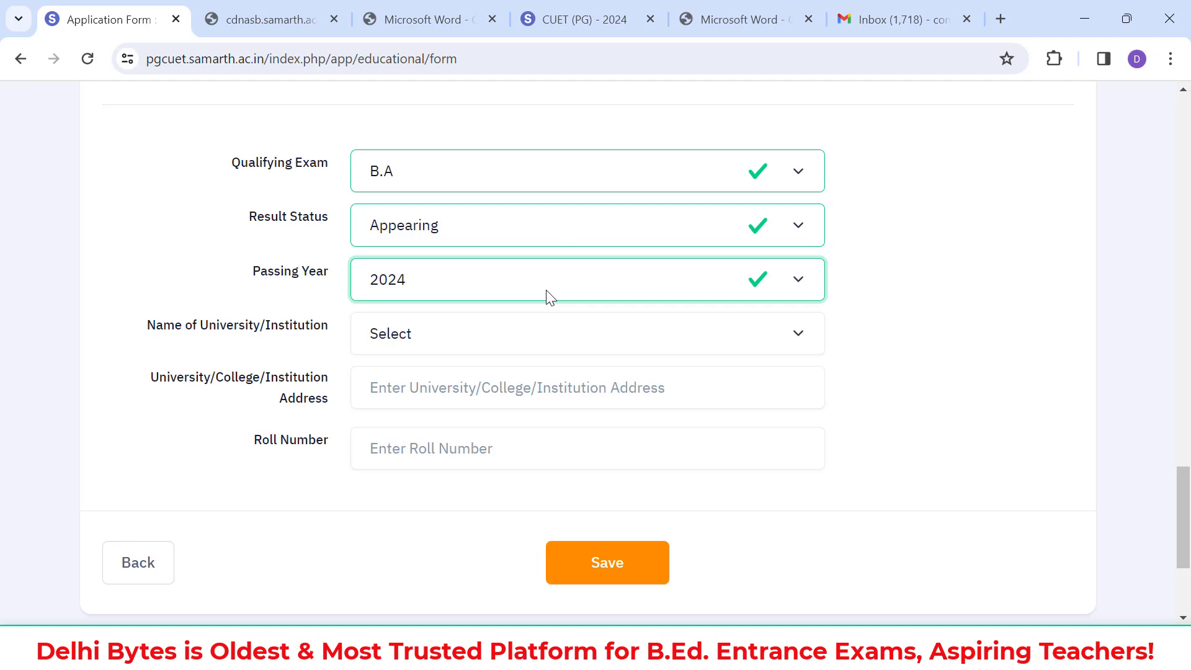
pyautogui.scroll(-1, 547, 297)
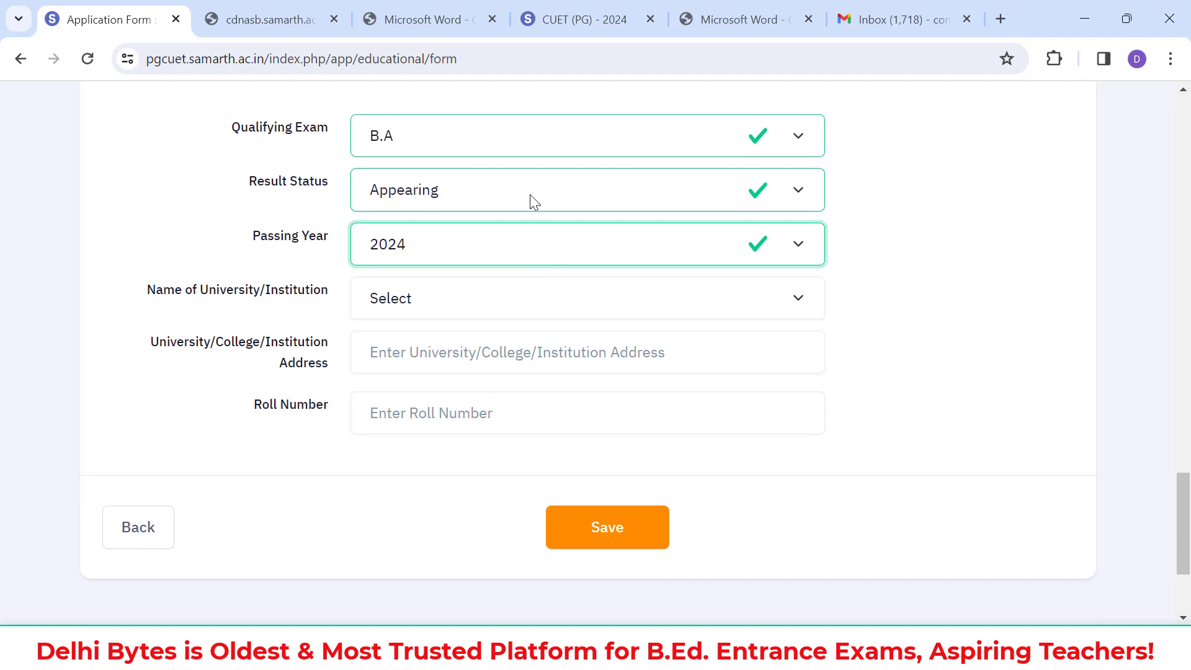
# Step: Select University of Delhi as undergraduate university, address SRCC, and type the roll number
pyautogui.click(530, 304)
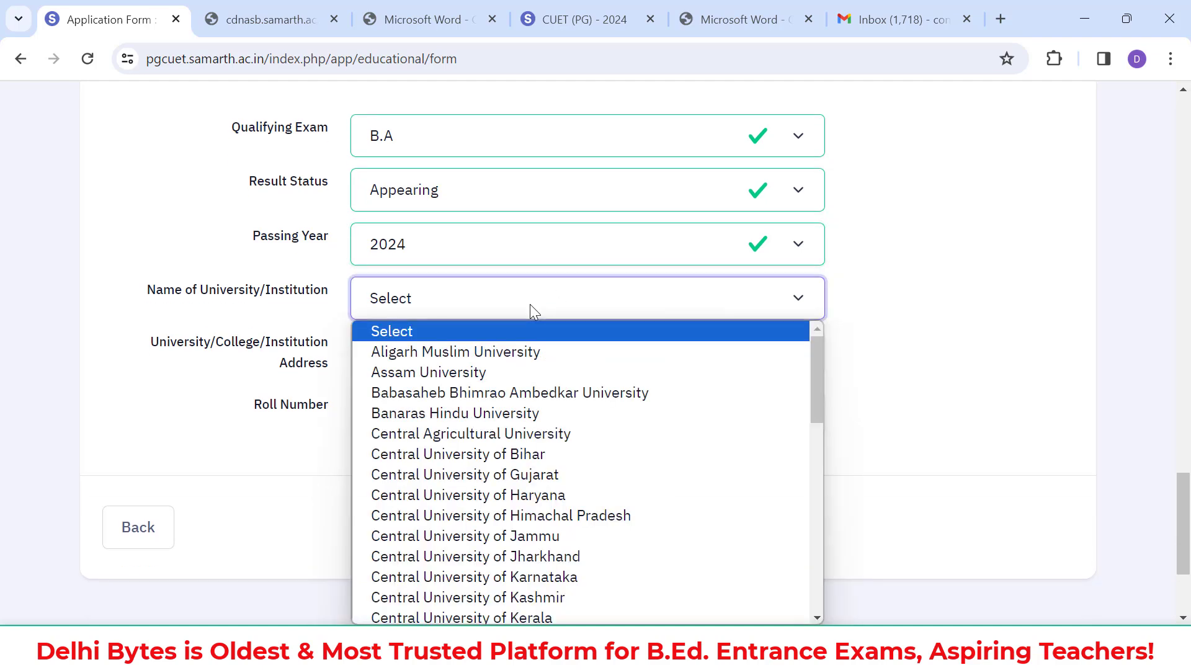
pyautogui.press('u')
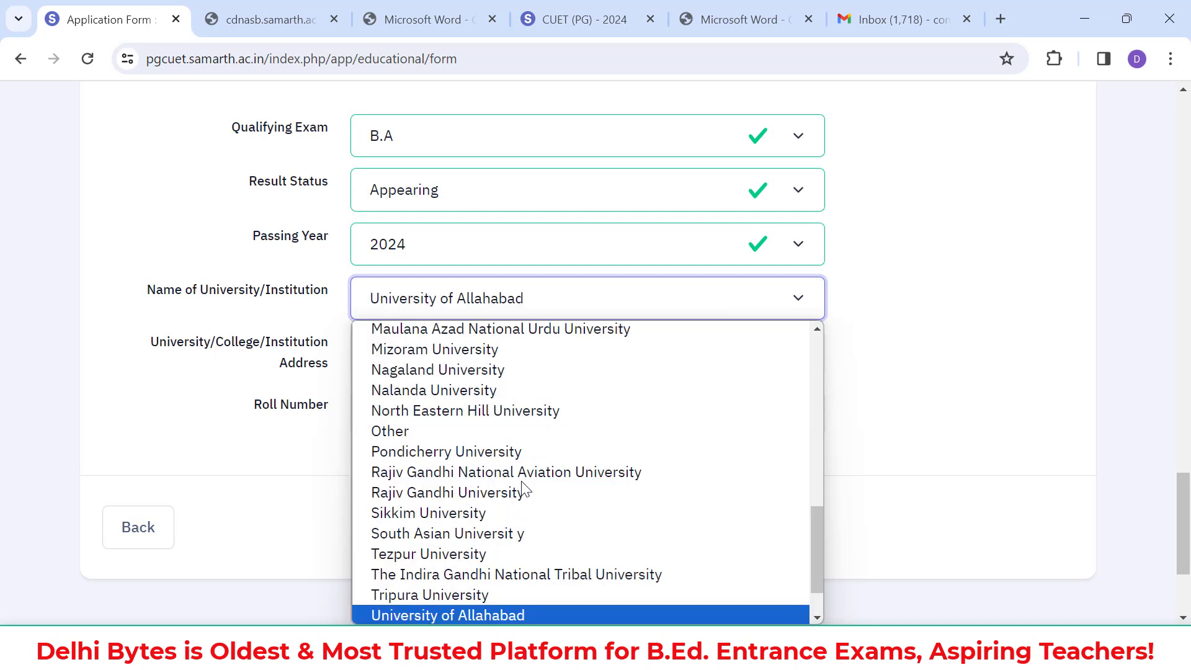
pyautogui.press('n')
pyautogui.scroll(-1, 523, 487)
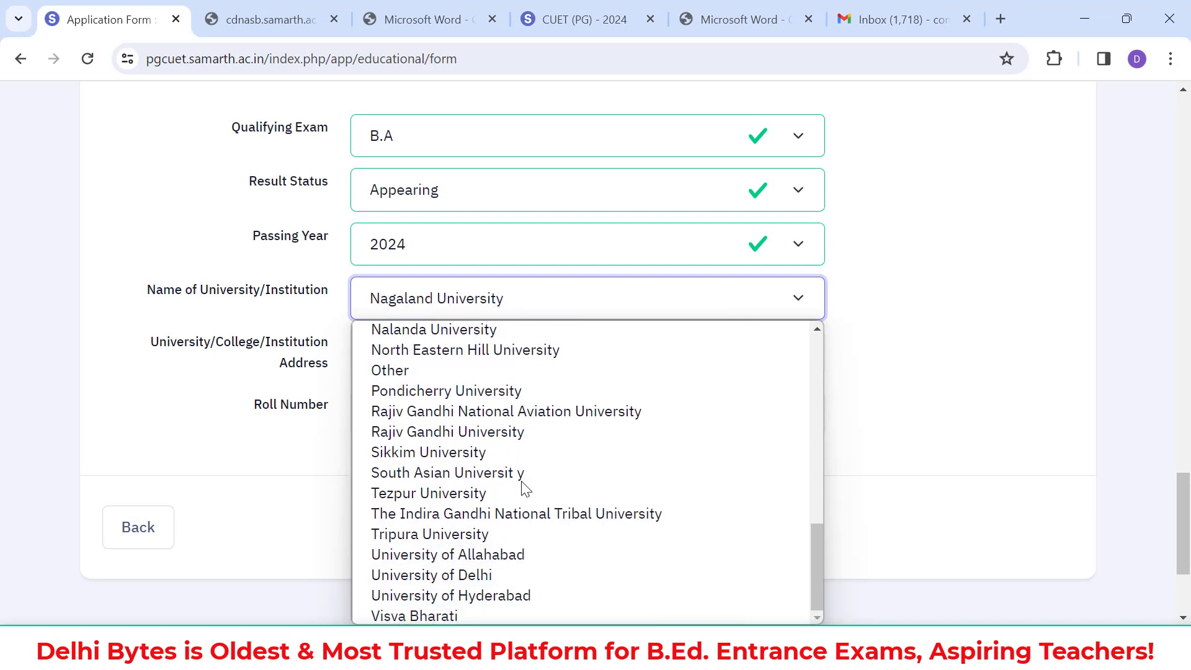
pyautogui.click(478, 575)
pyautogui.click(528, 360)
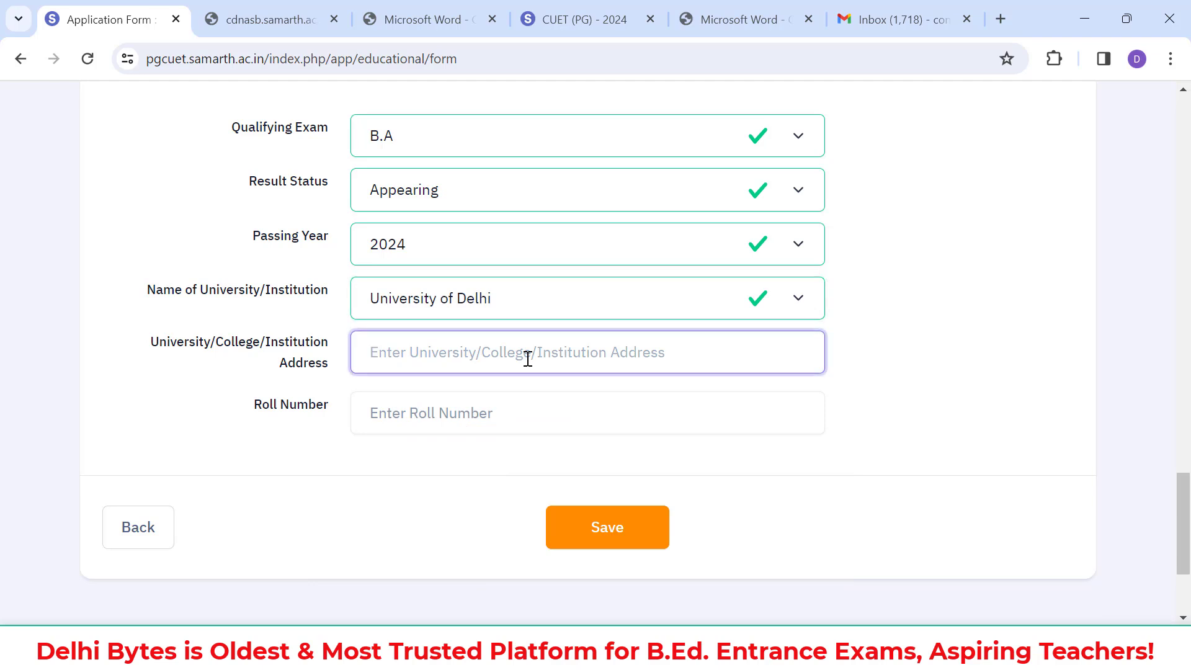
pyautogui.write('SRCC')
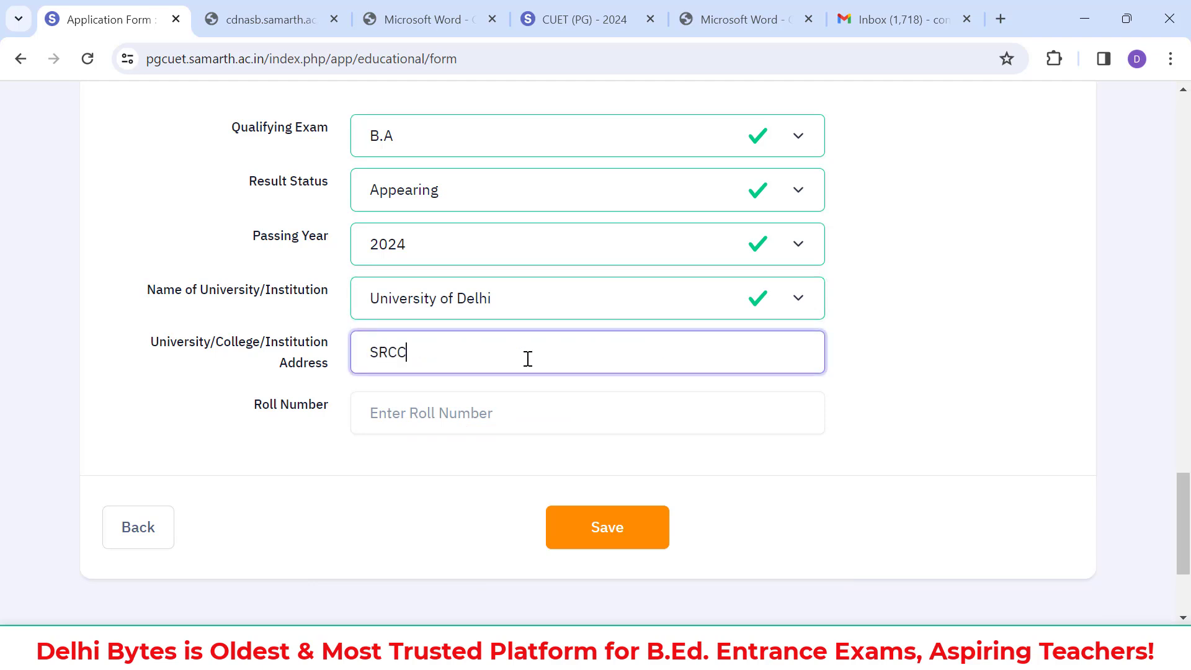
pyautogui.click(507, 428)
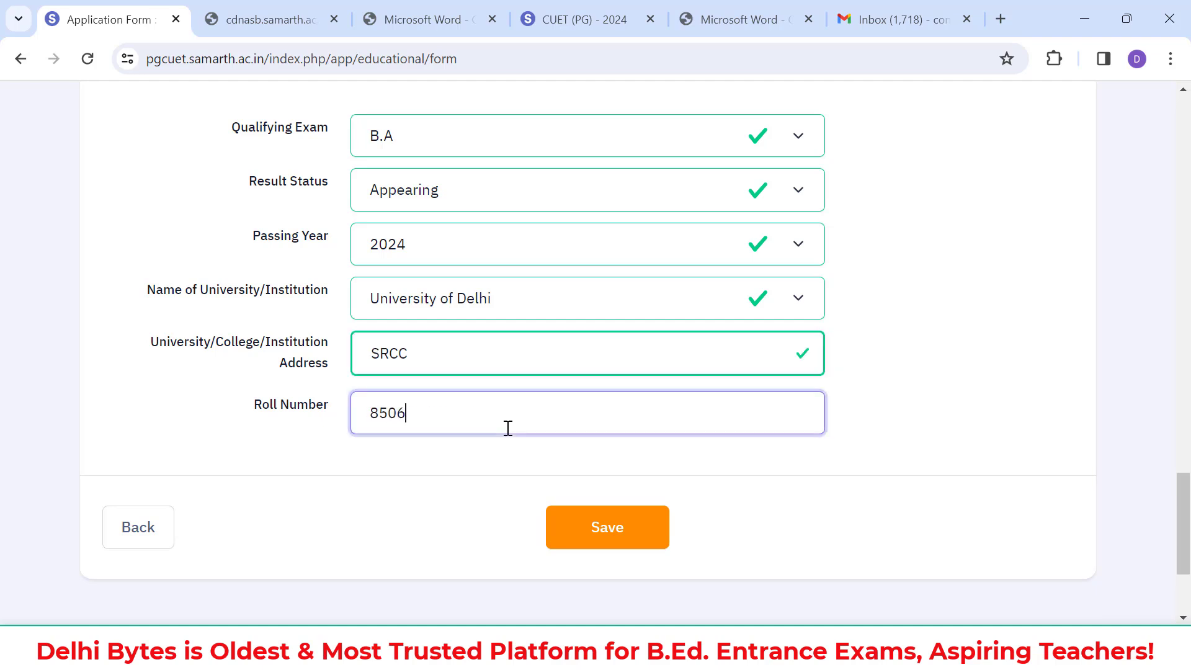
# Step: Save the educational form and scroll through the Class X, XII and undergraduate review
pyautogui.scroll(-1, 465, 409)
pyautogui.scroll(2, 465, 409)
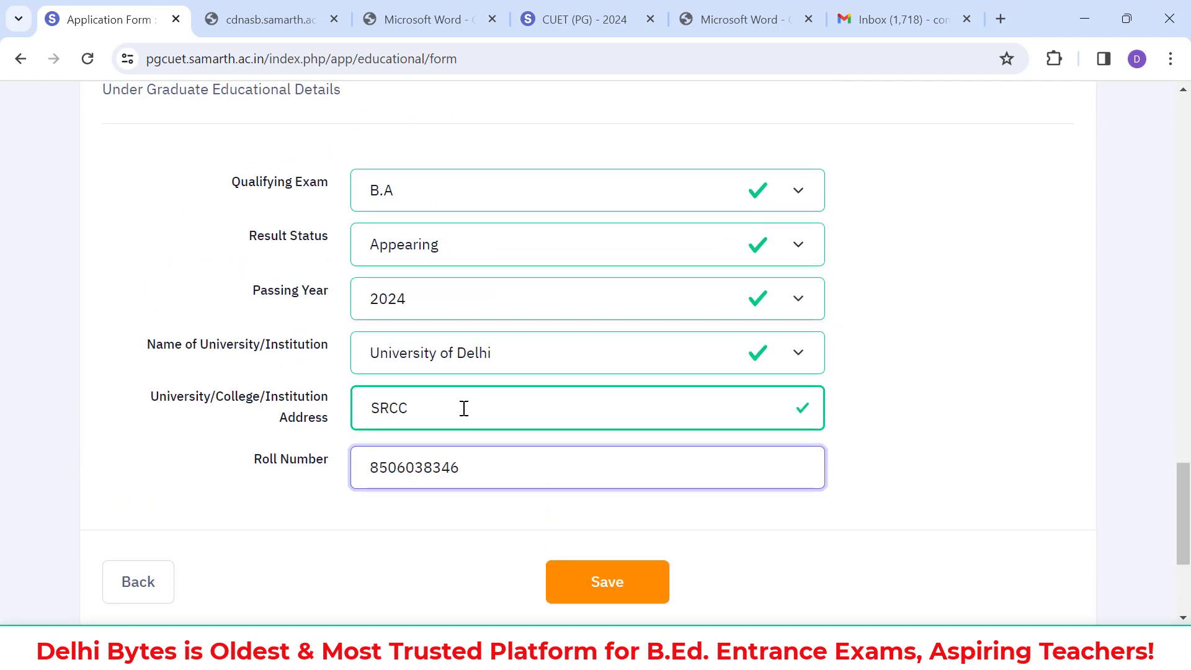
pyautogui.click(601, 552)
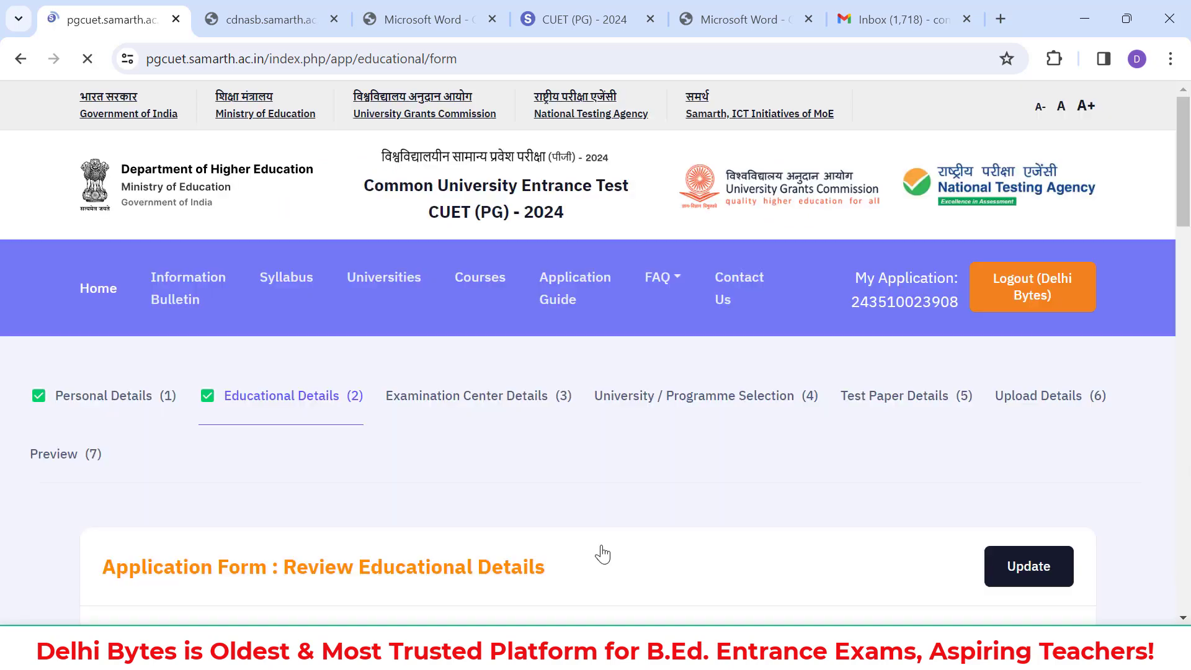
pyautogui.scroll(-2, 601, 552)
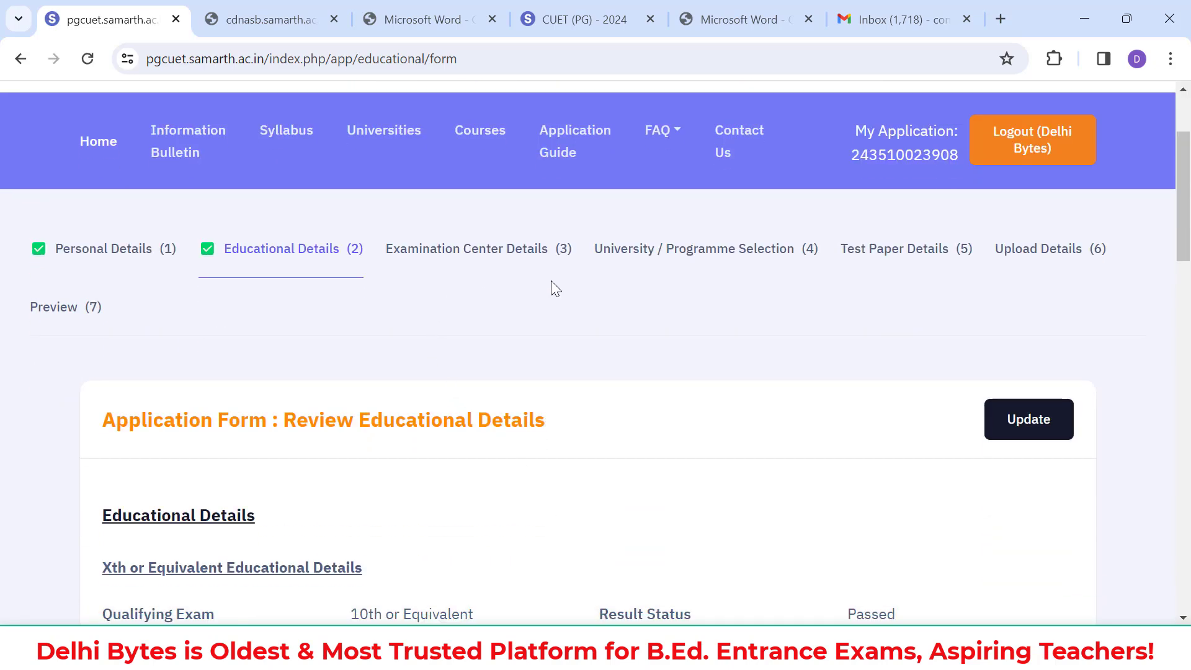
pyautogui.scroll(-10, 607, 296)
pyautogui.scroll(-15, 606, 299)
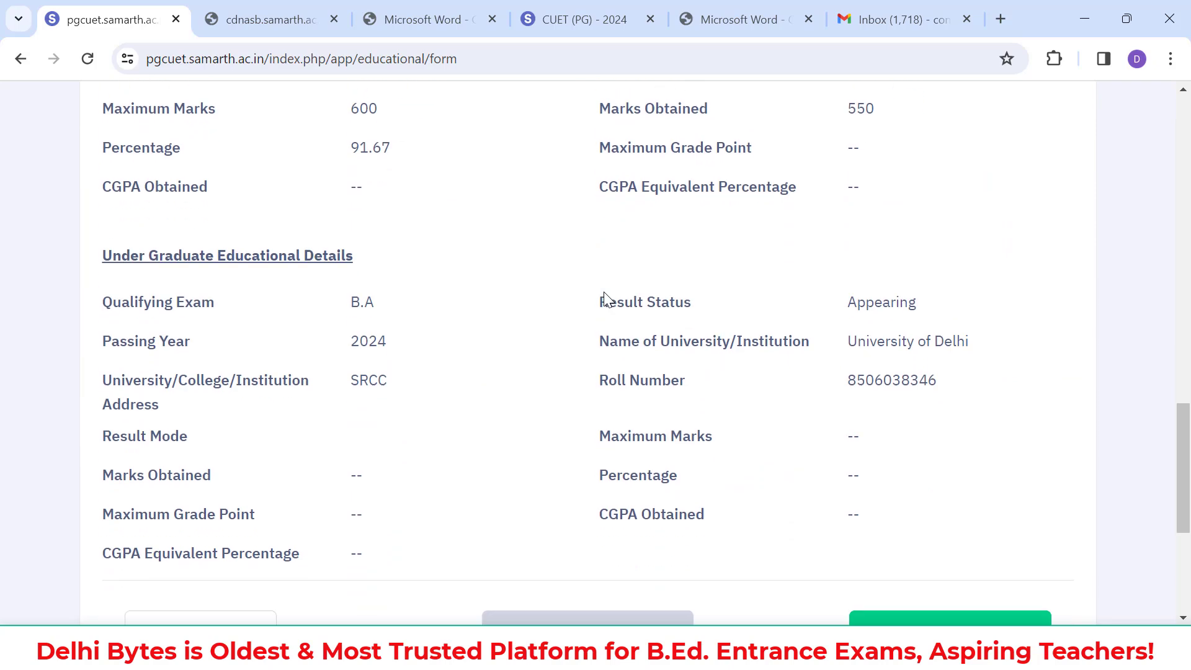
# Step: In the examination centre section, set first preference to DELHI, city Delhi/New Delhi
pyautogui.click(935, 329)
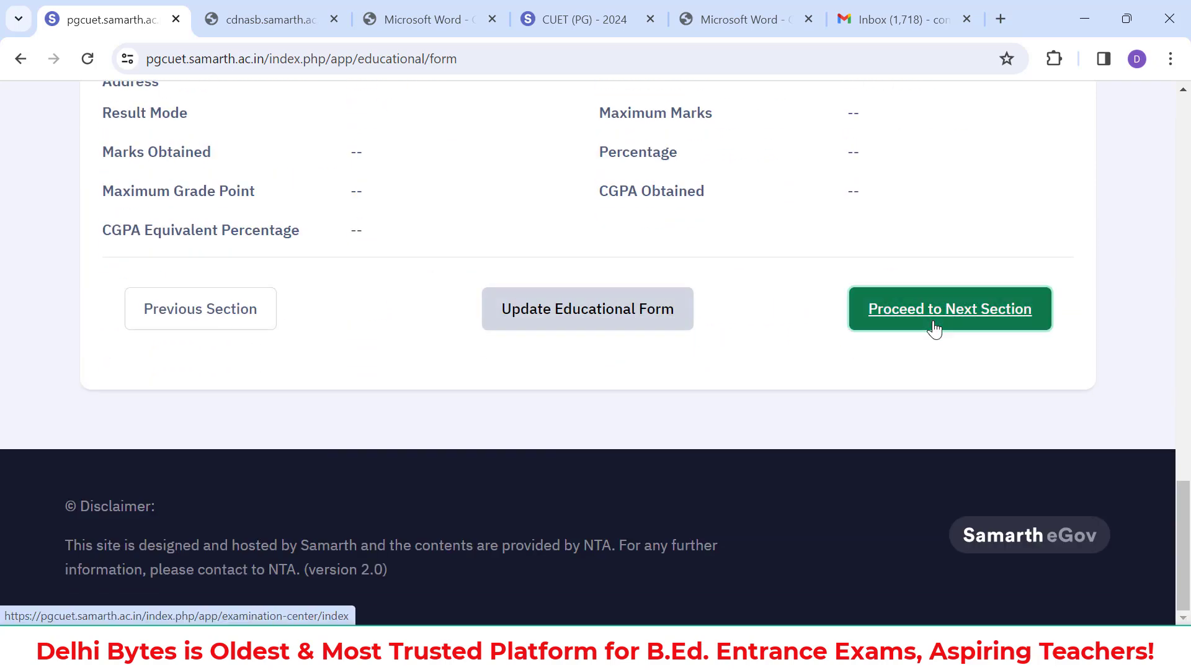
pyautogui.scroll(-4, 811, 430)
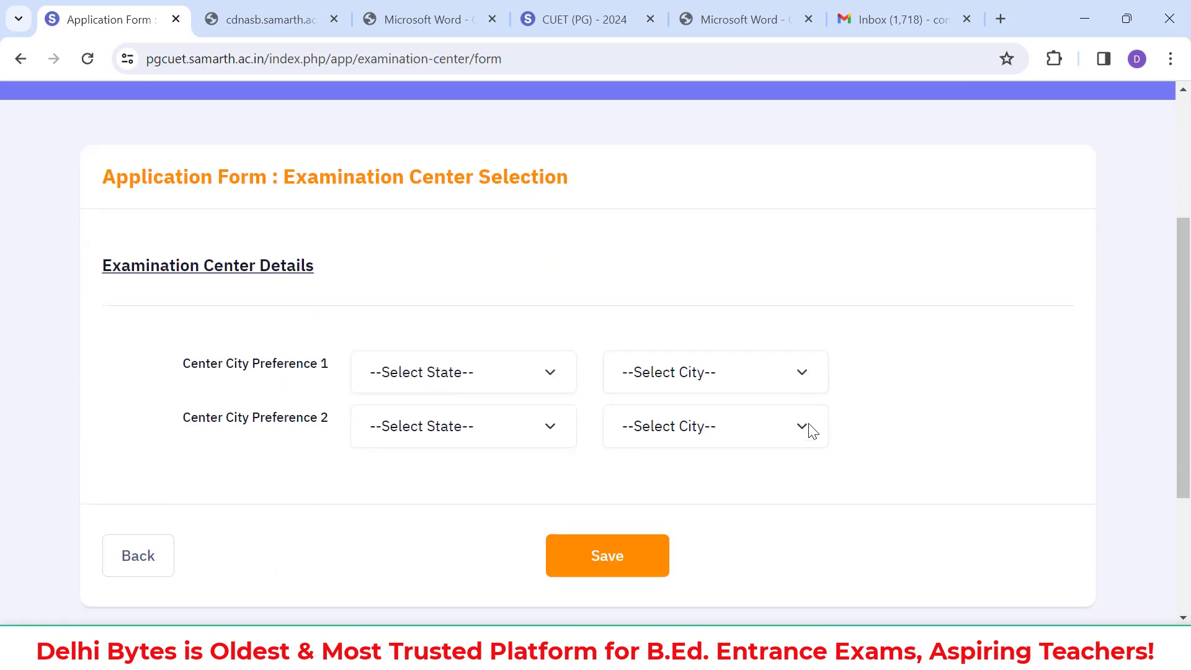
pyautogui.scroll(-3, 813, 431)
pyautogui.scroll(4, 809, 428)
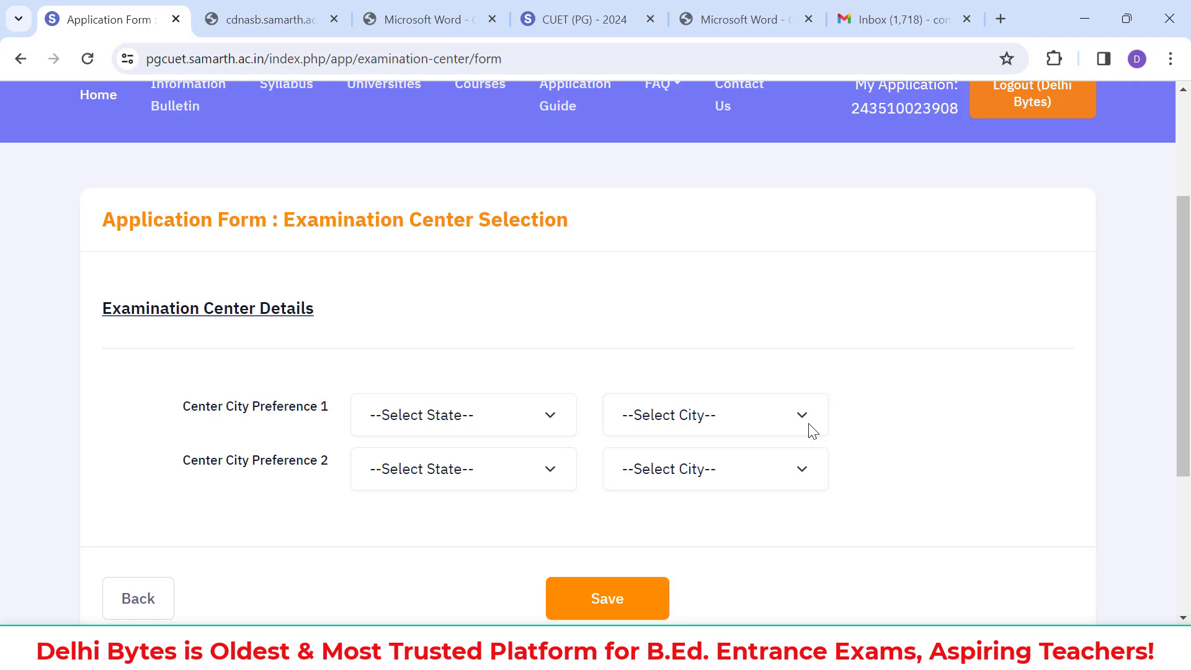
pyautogui.scroll(-3, 813, 431)
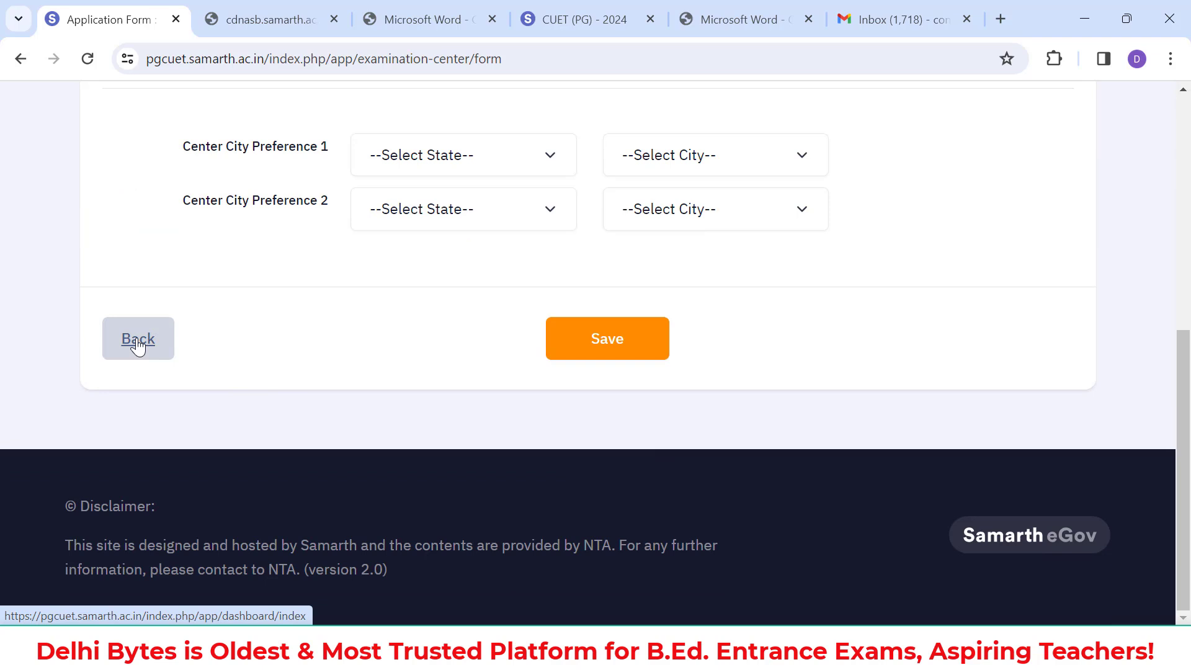
pyautogui.scroll(3, 138, 348)
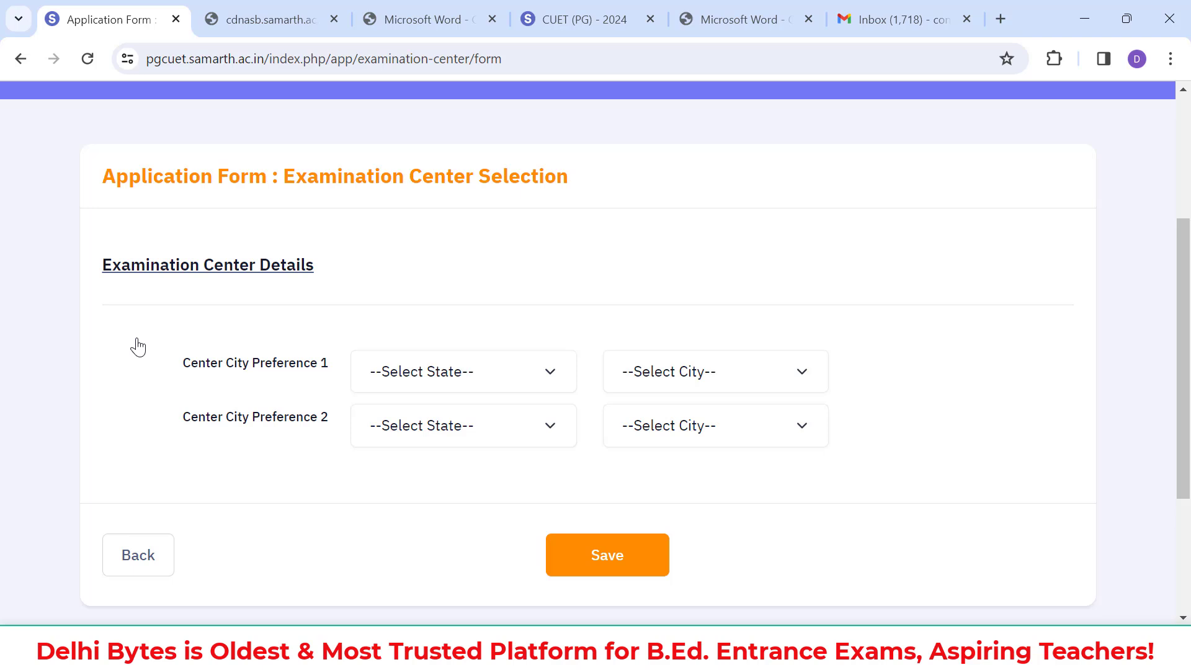
pyautogui.scroll(2, 137, 347)
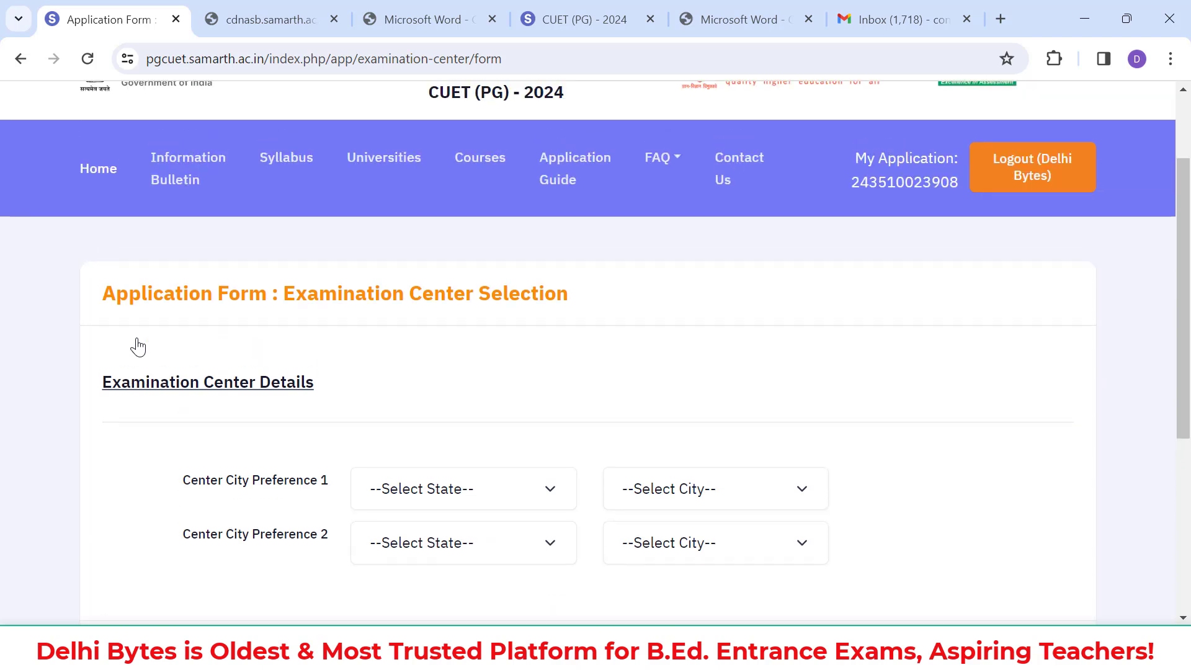
pyautogui.scroll(-2, 137, 348)
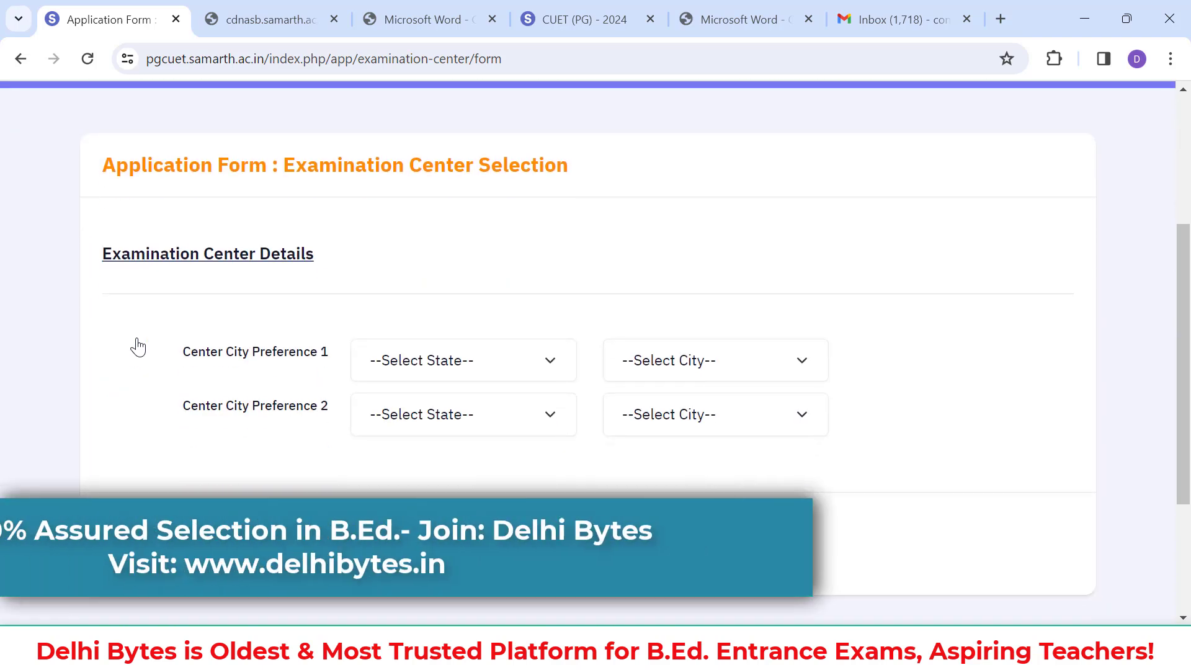
pyautogui.click(397, 346)
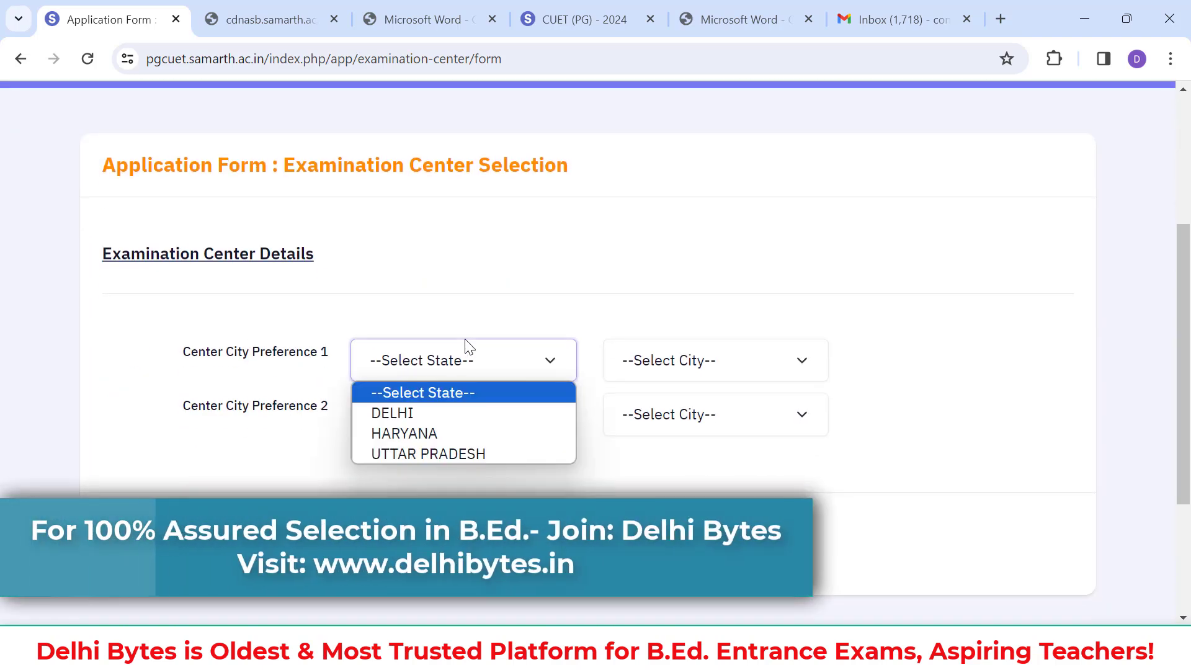
pyautogui.click(464, 412)
pyautogui.click(661, 376)
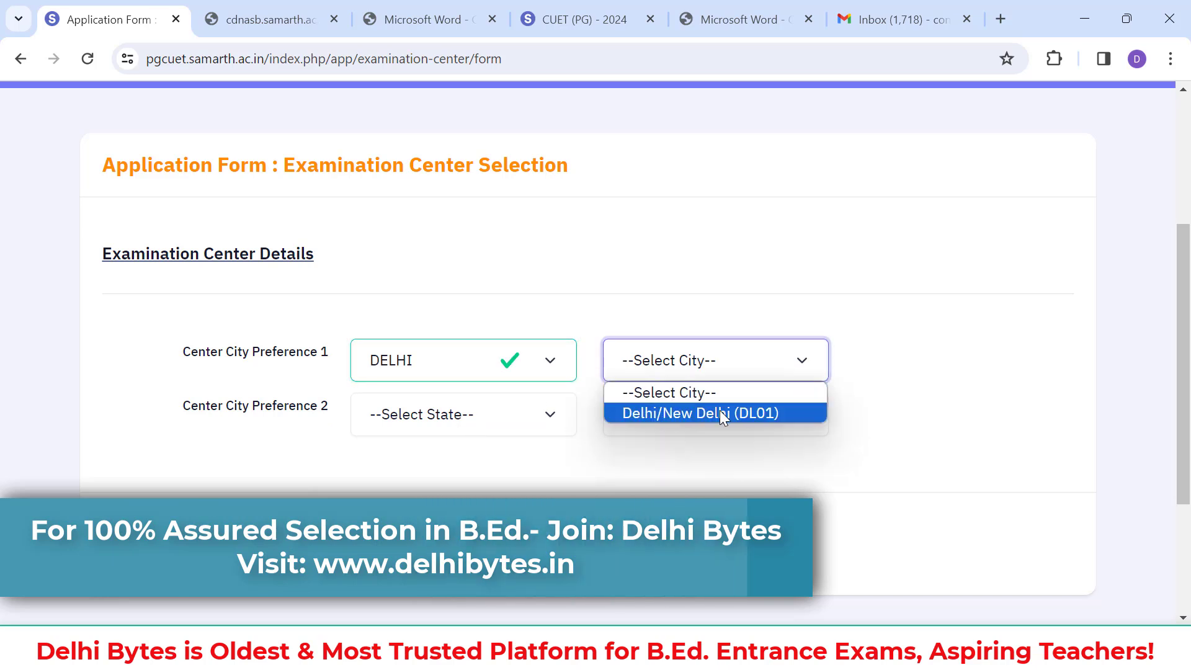
pyautogui.click(720, 411)
# Step: Set second preference to UTTAR PRADESH, Ghaziabad, and save the centre choices
pyautogui.click(492, 412)
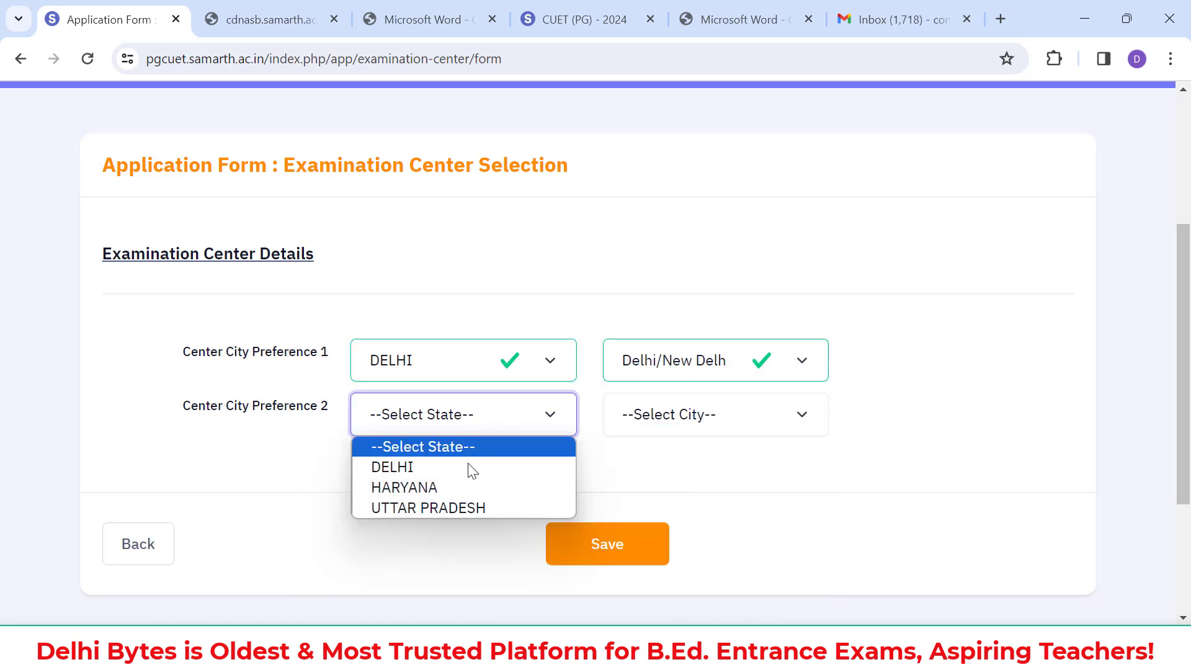
pyautogui.click(470, 509)
pyautogui.click(699, 417)
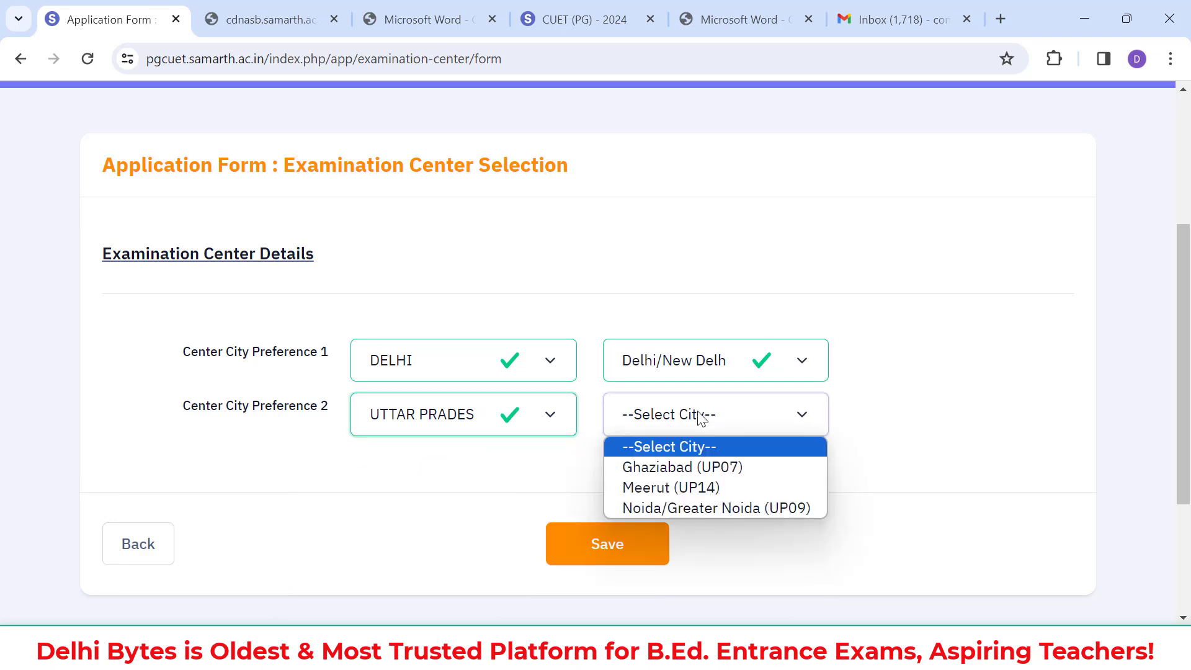
pyautogui.click(707, 468)
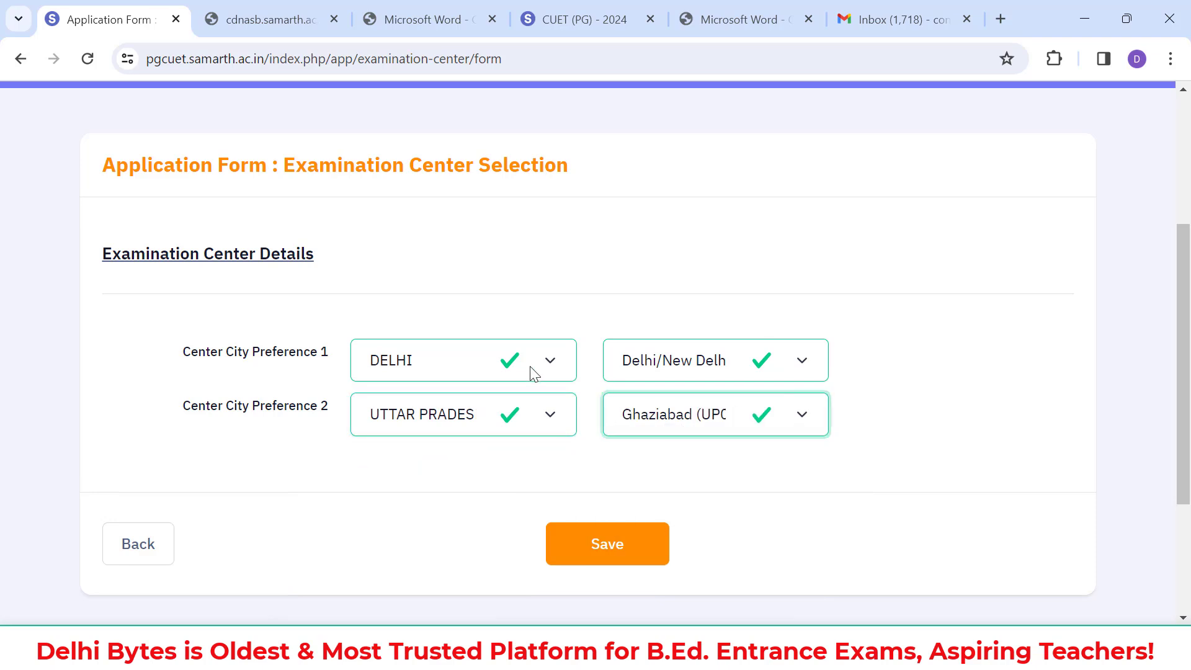
pyautogui.click(625, 544)
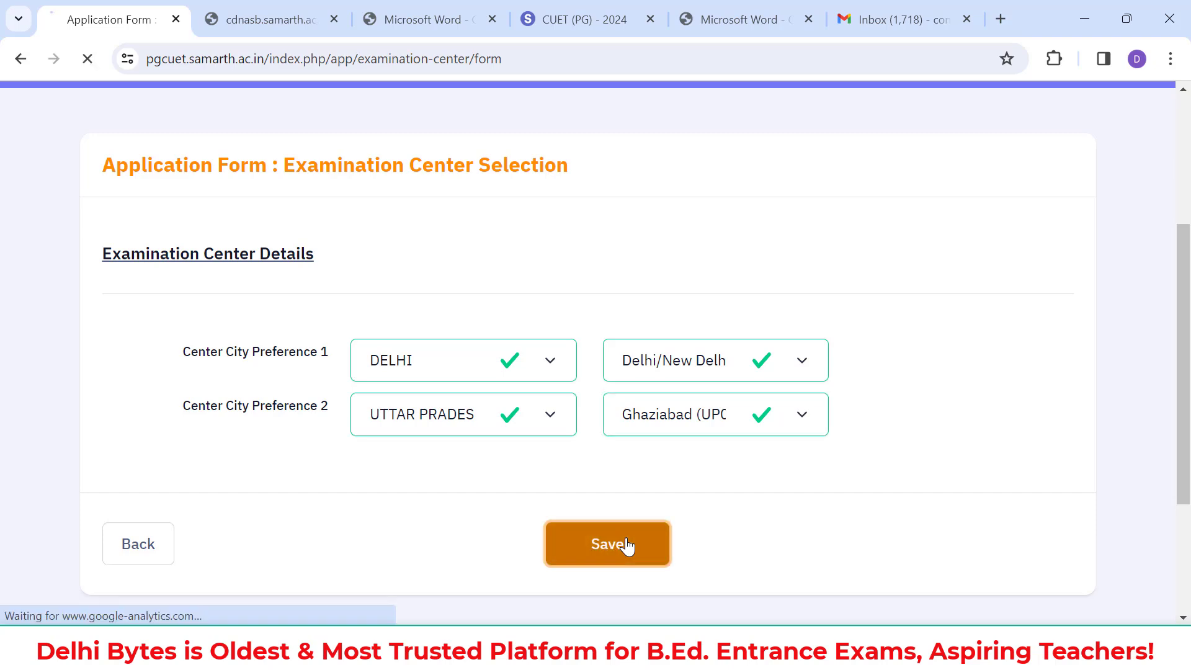
pyautogui.scroll(-4, 691, 483)
pyautogui.scroll(-2, 693, 490)
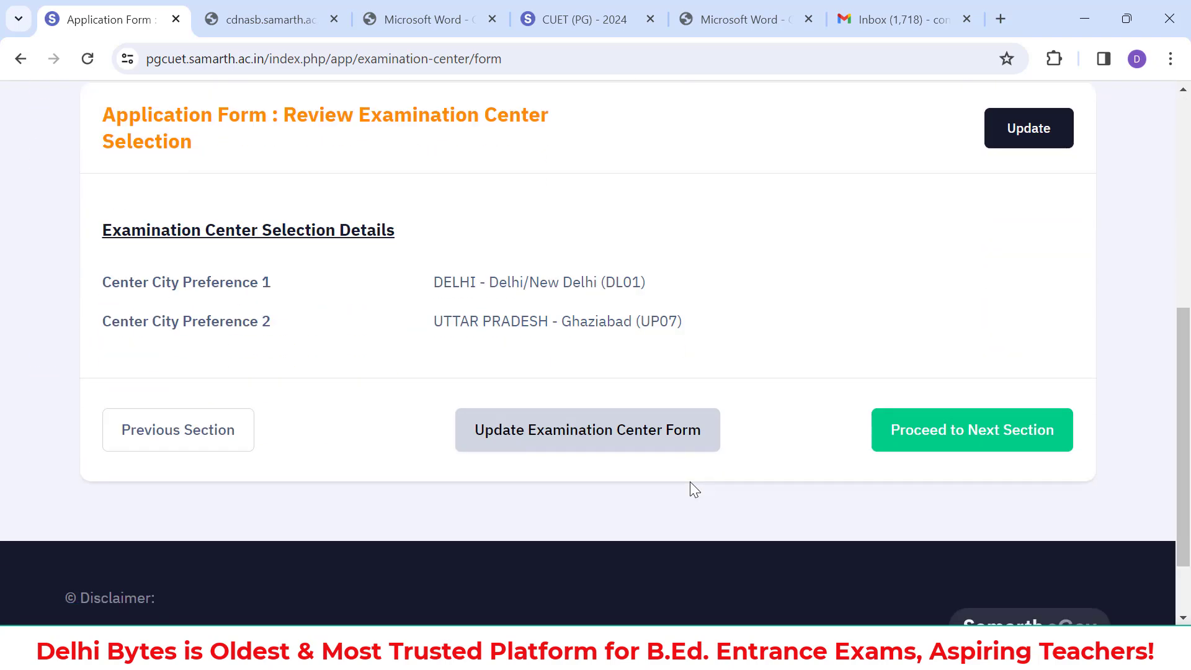
# Step: Proceed from the exam centre review to University / Programme Selection
pyautogui.click(1010, 417)
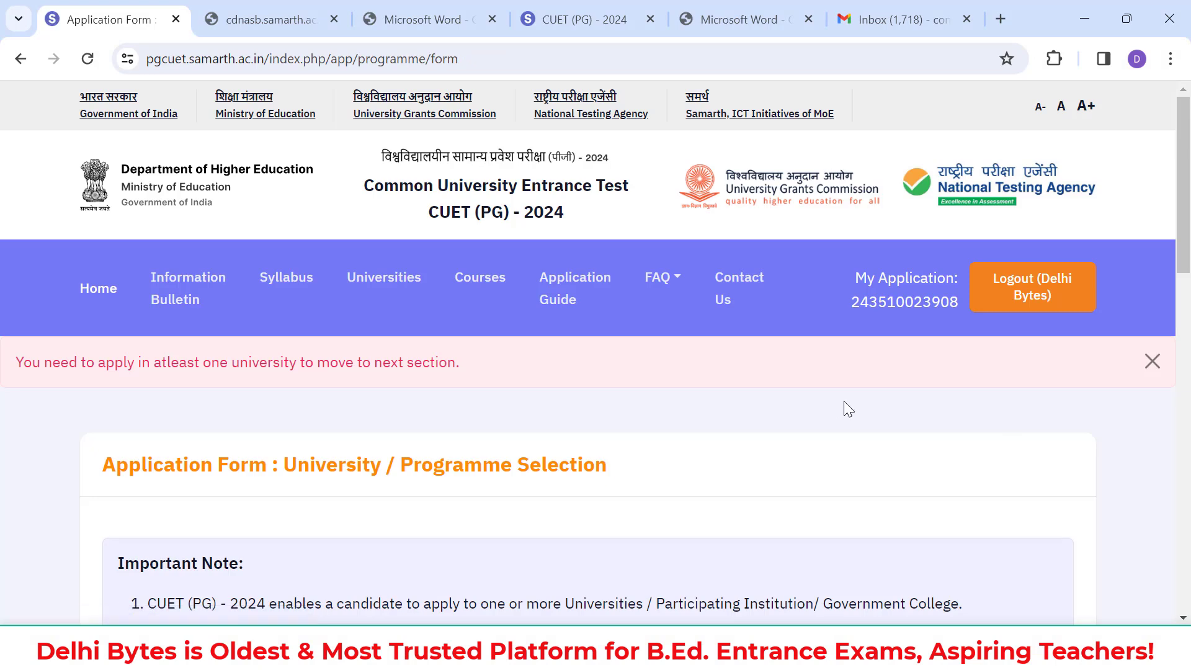
pyautogui.scroll(-6, 838, 406)
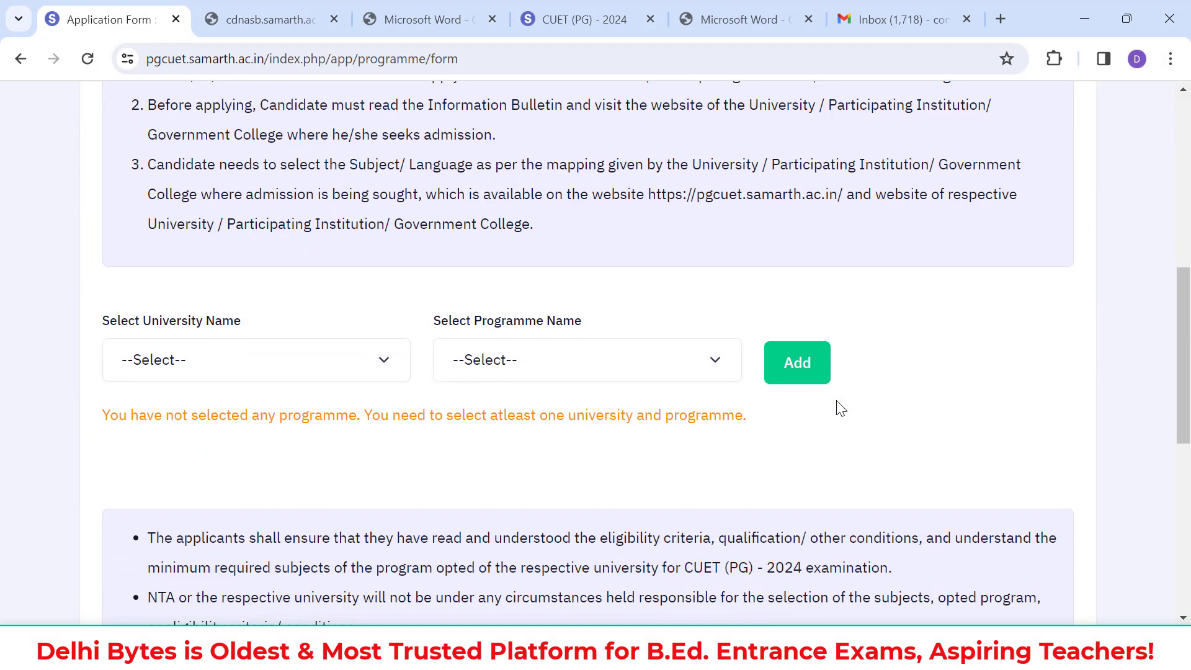
pyautogui.scroll(3, 837, 406)
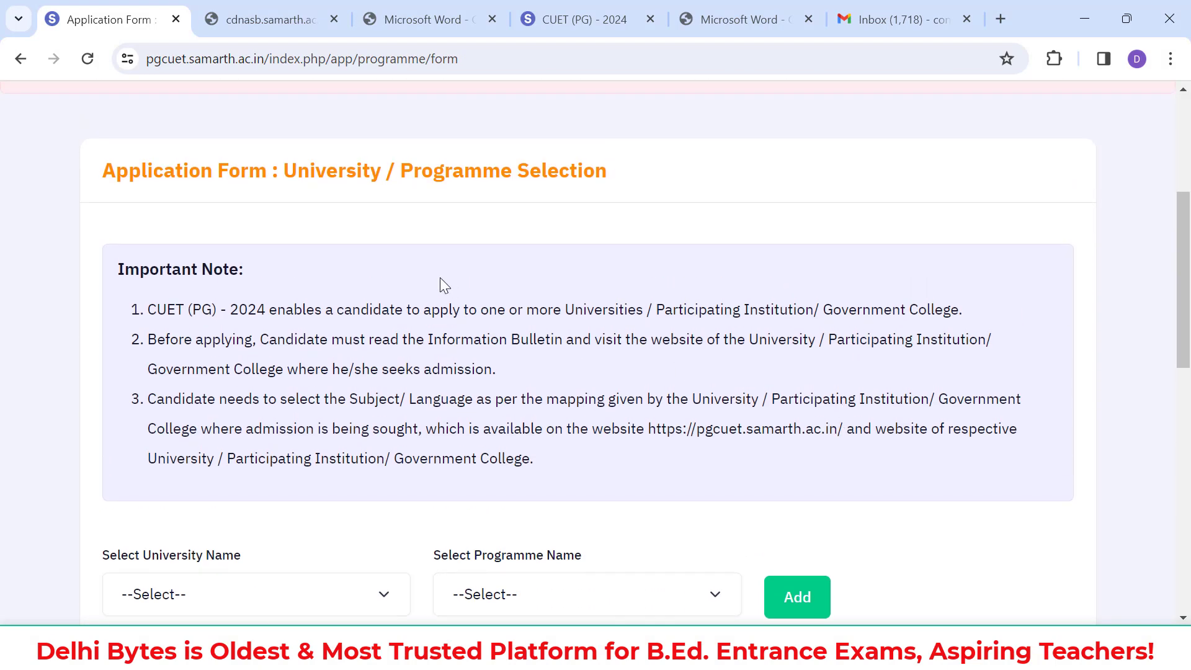
pyautogui.scroll(-5, 441, 278)
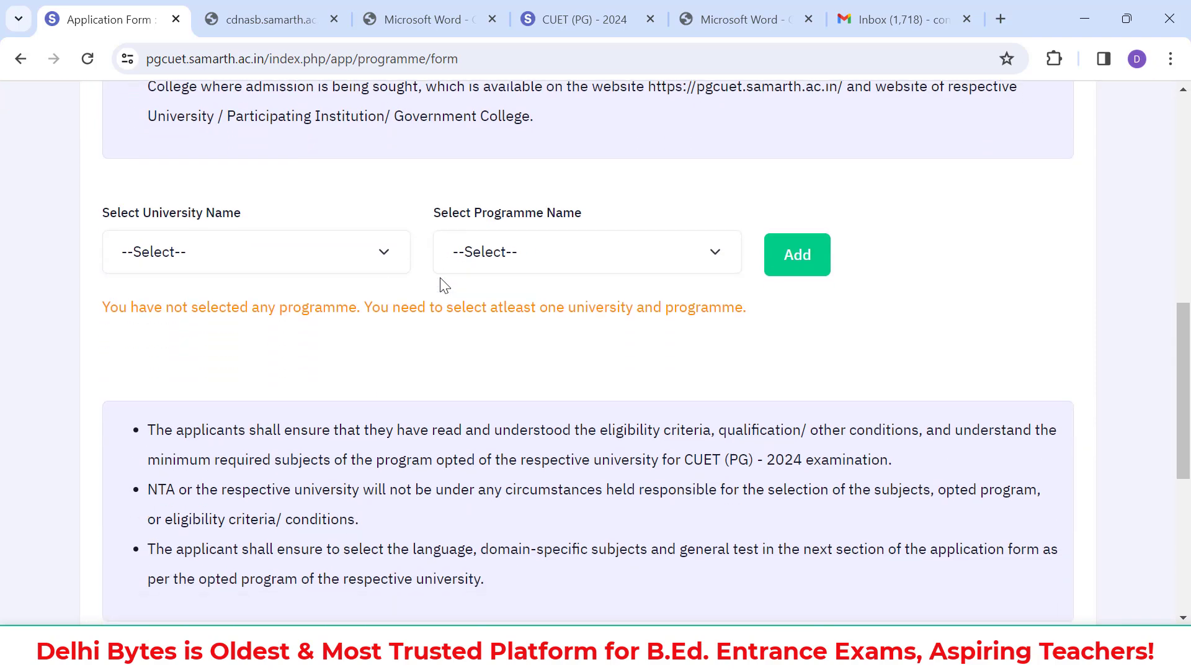
# Step: Open the Select University Name list, close it, then reopen and scroll through it
pyautogui.click(319, 256)
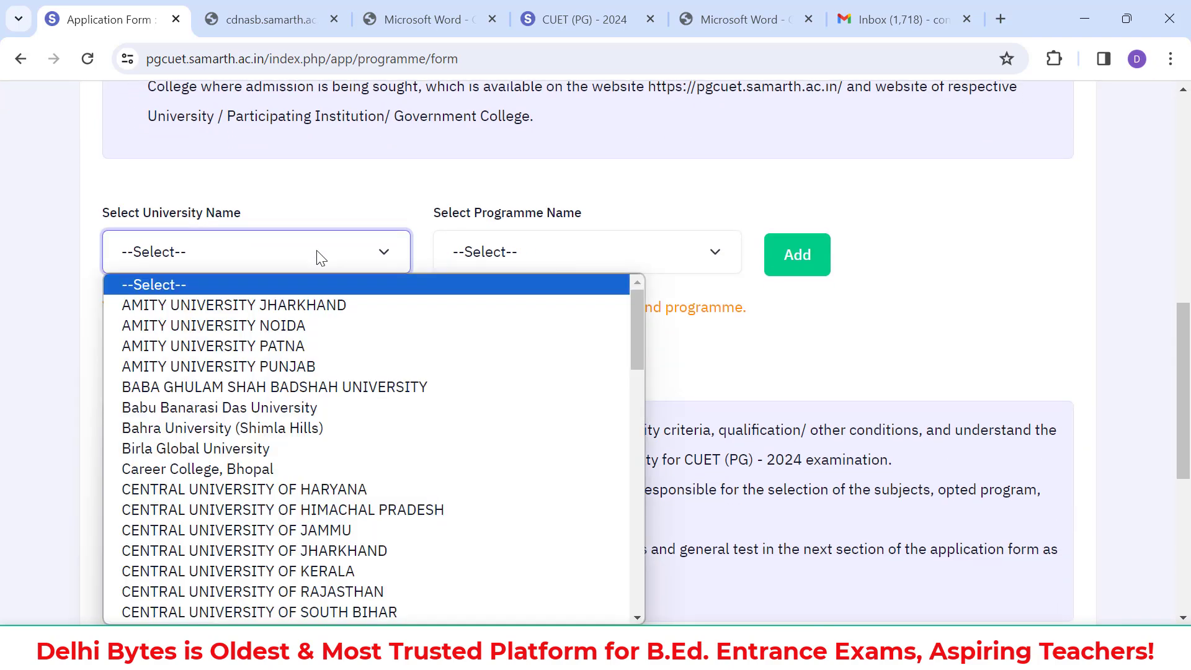
pyautogui.click(561, 167)
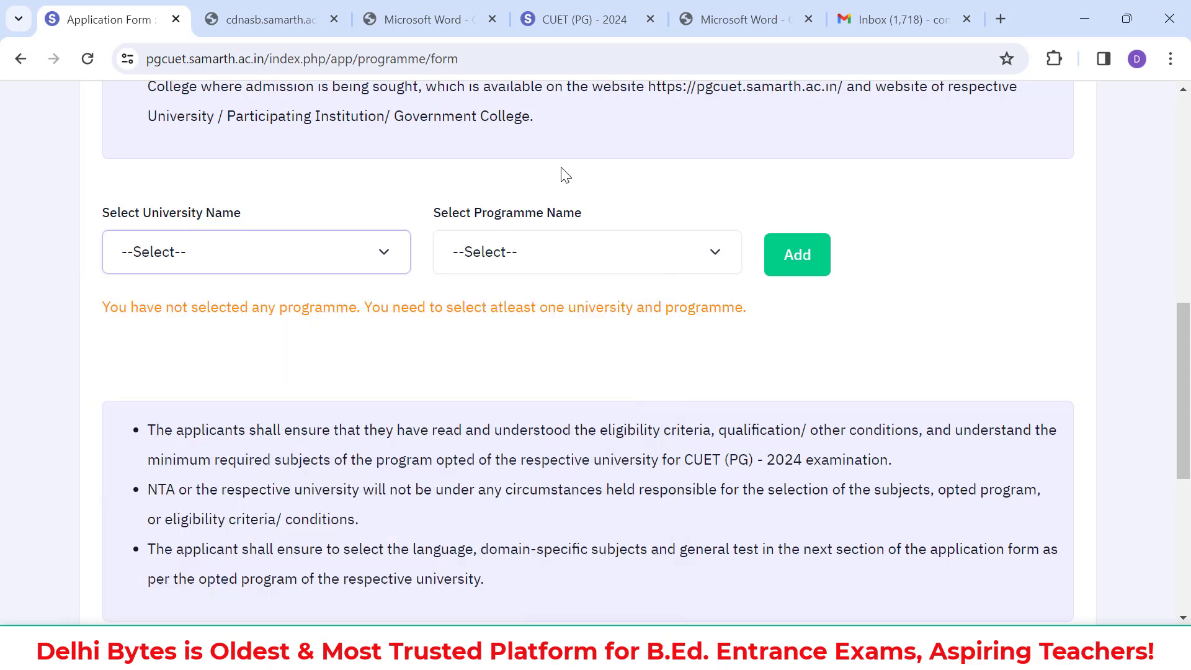
pyautogui.scroll(3, 560, 166)
pyautogui.scroll(1, 561, 166)
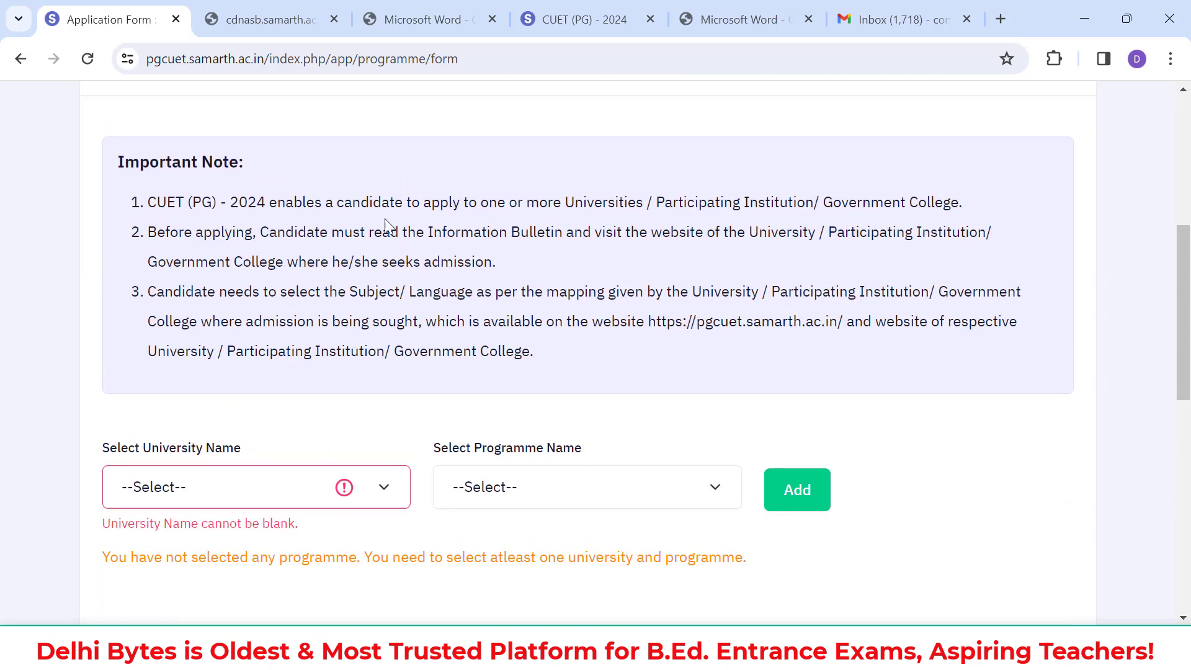
pyautogui.scroll(2, 402, 223)
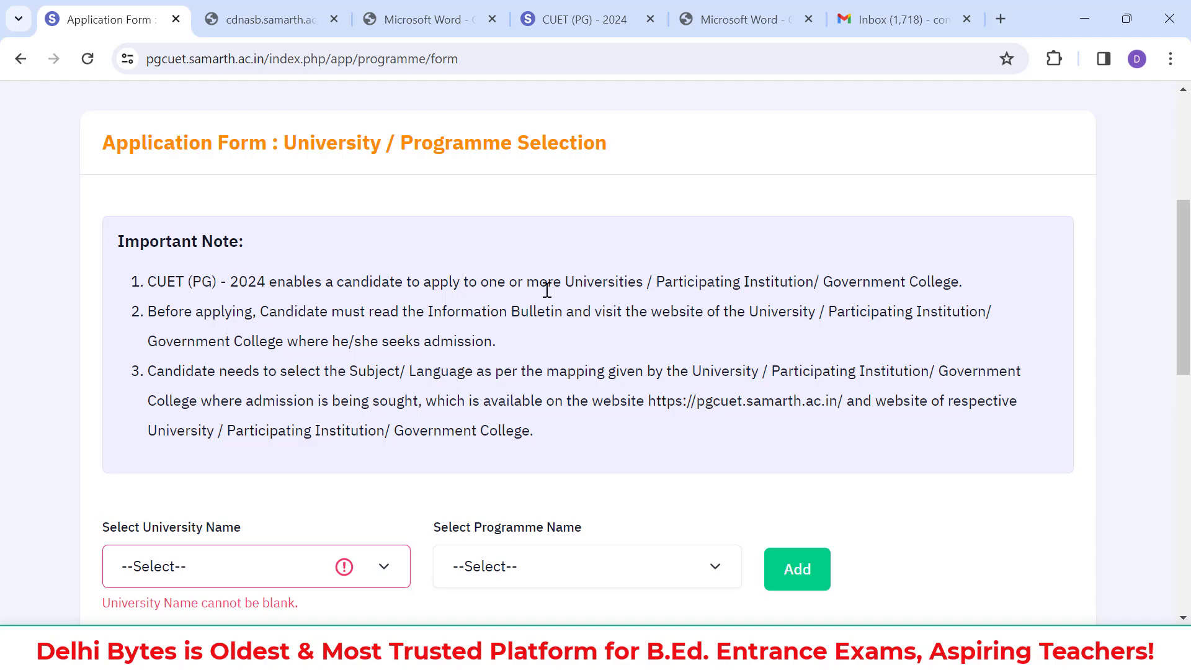
pyautogui.scroll(-10, 547, 290)
pyautogui.scroll(8, 548, 290)
pyautogui.click(385, 354)
pyautogui.scroll(-8, 388, 276)
pyautogui.scroll(-10, 392, 280)
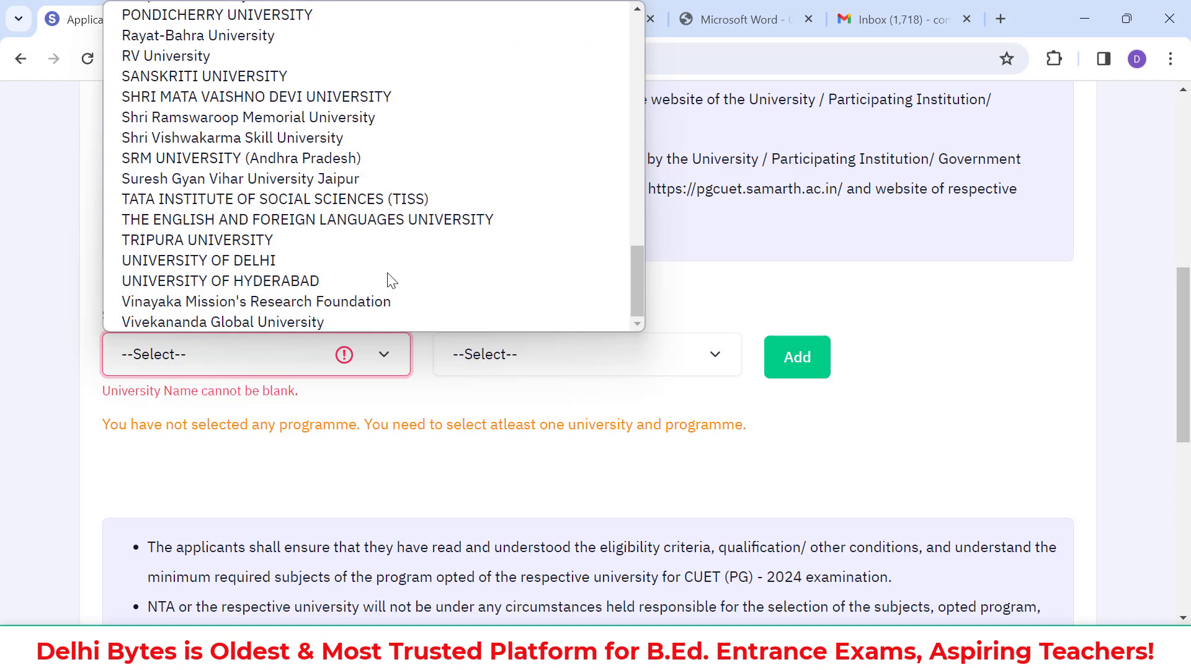
# Step: Choose UNIVERSITY OF DELHI as the university
pyautogui.click(290, 260)
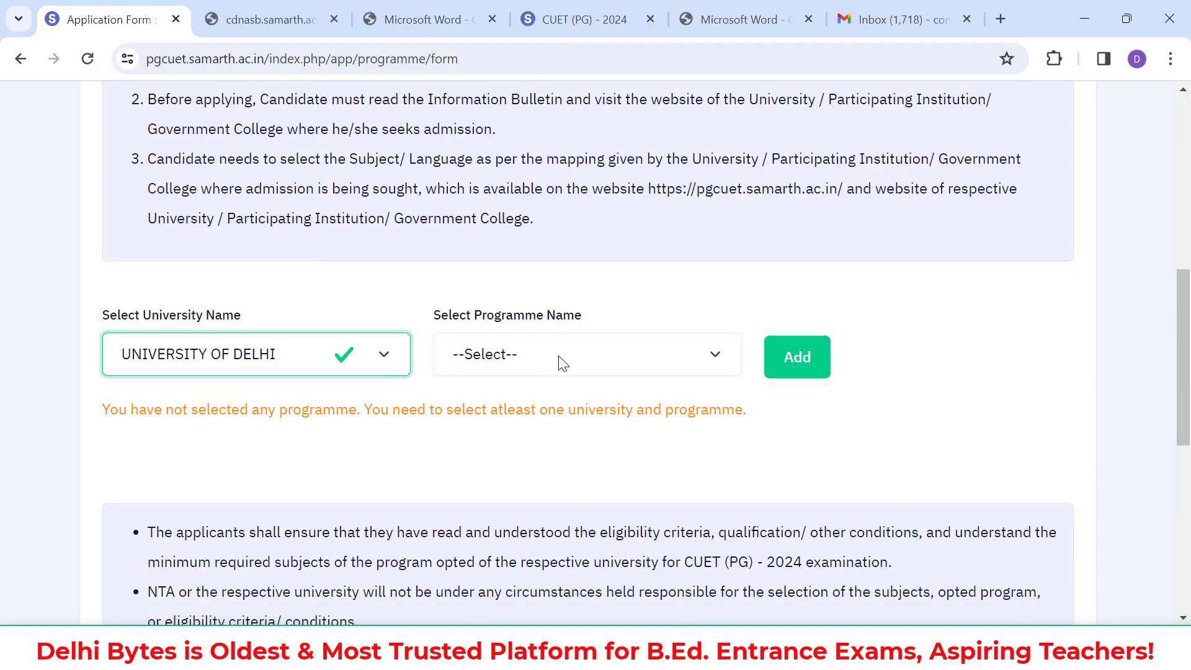
pyautogui.click(558, 357)
pyautogui.scroll(-2, 645, 209)
pyautogui.scroll(-5, 643, 204)
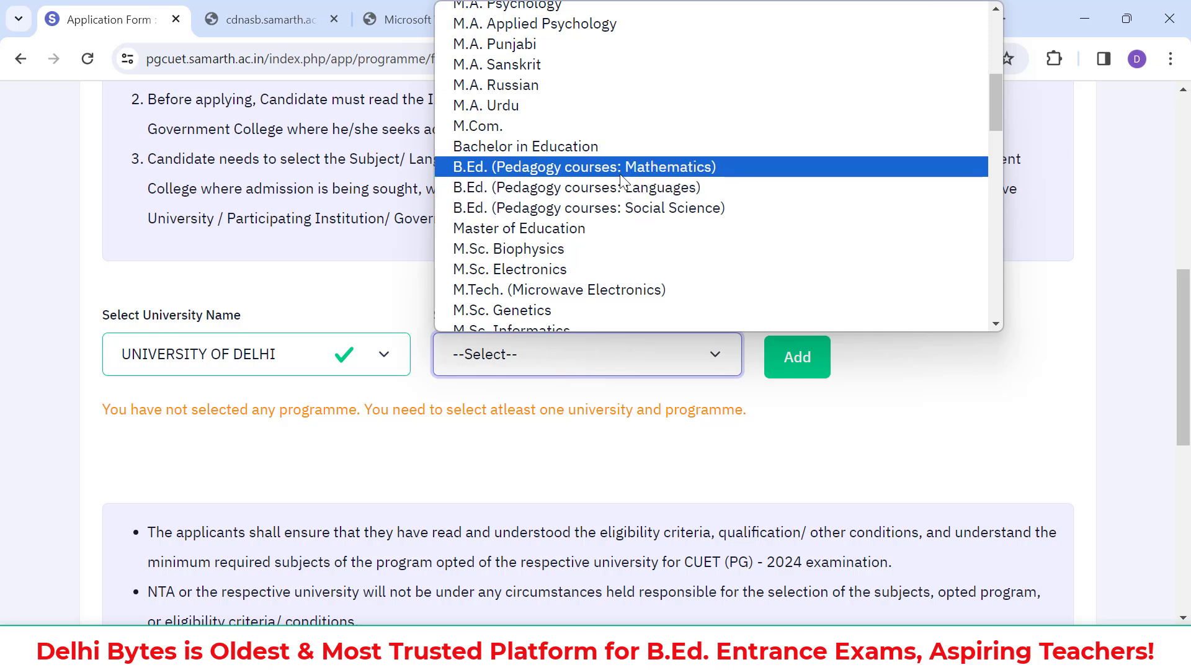
# Step: Browse the list of programmes offered by University of Delhi
pyautogui.scroll(-1, 622, 180)
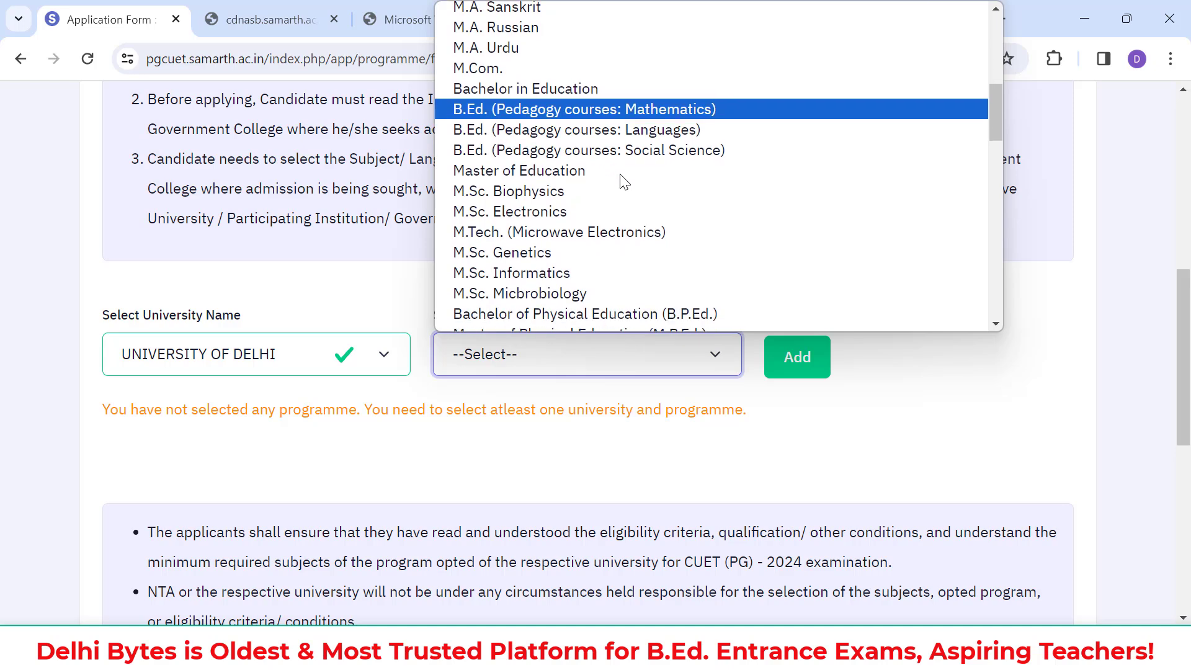
pyautogui.scroll(1, 622, 180)
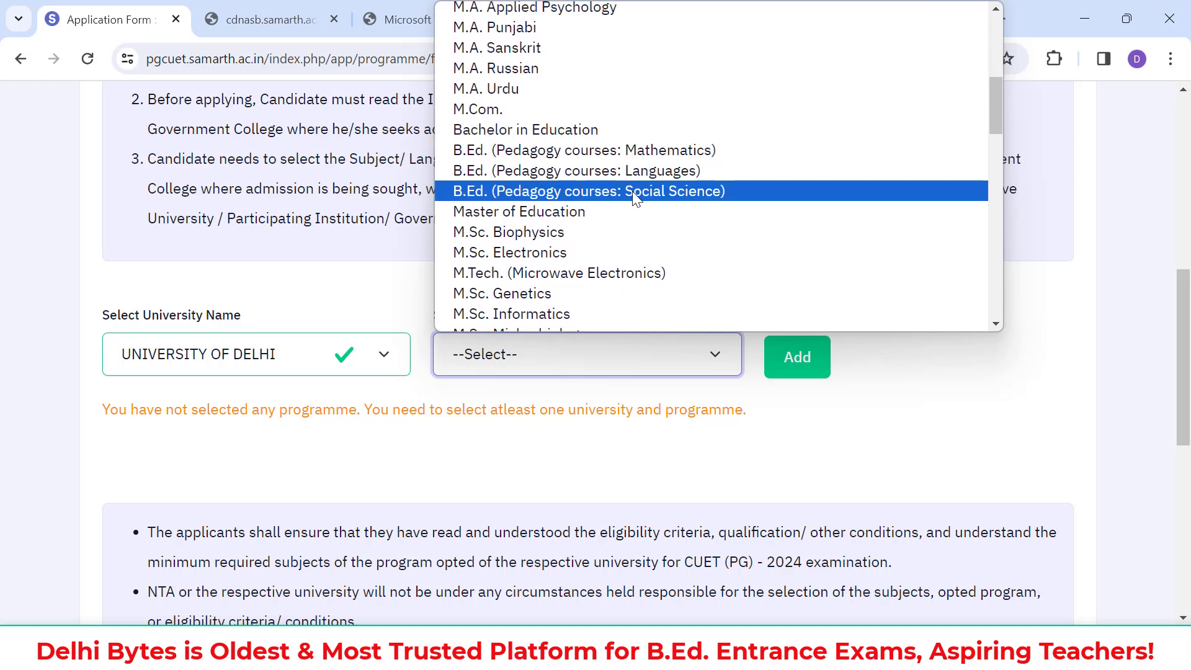
pyautogui.scroll(-3, 528, 132)
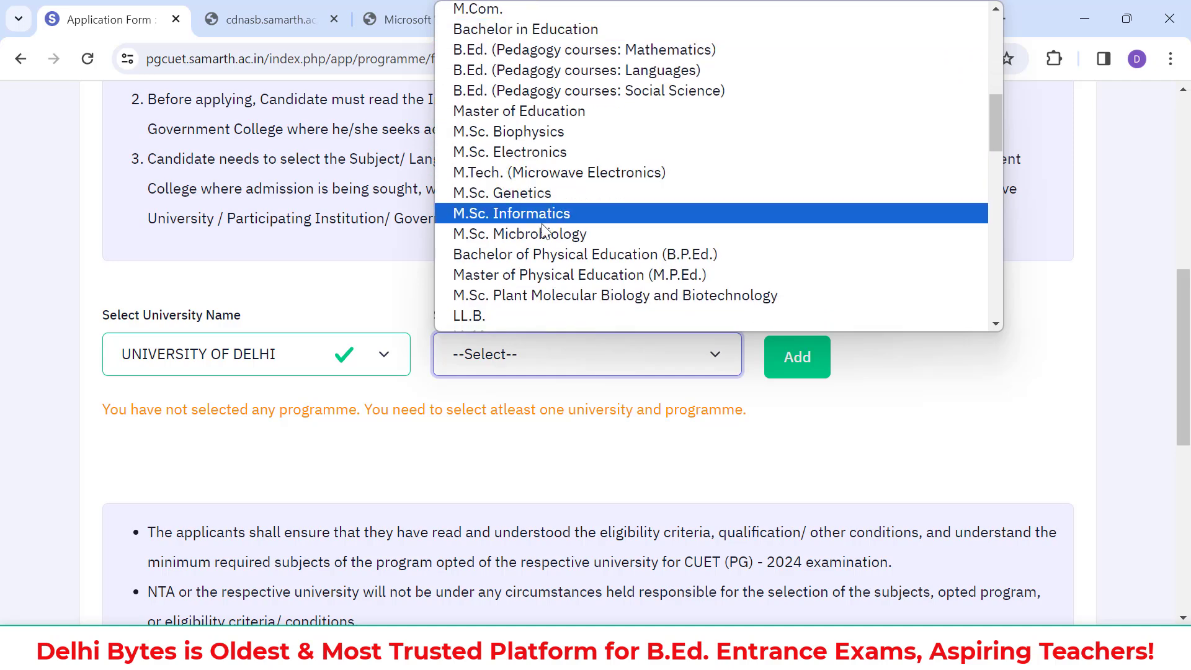
pyautogui.scroll(-2, 552, 267)
pyautogui.scroll(-5, 554, 270)
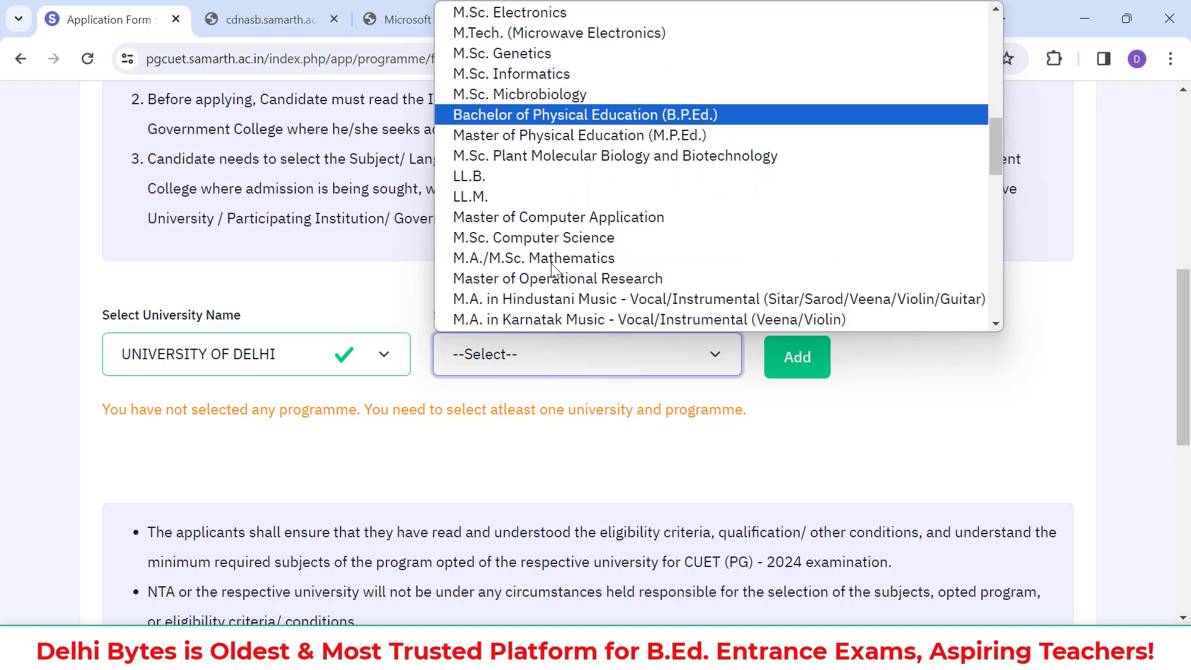
pyautogui.scroll(-2, 554, 270)
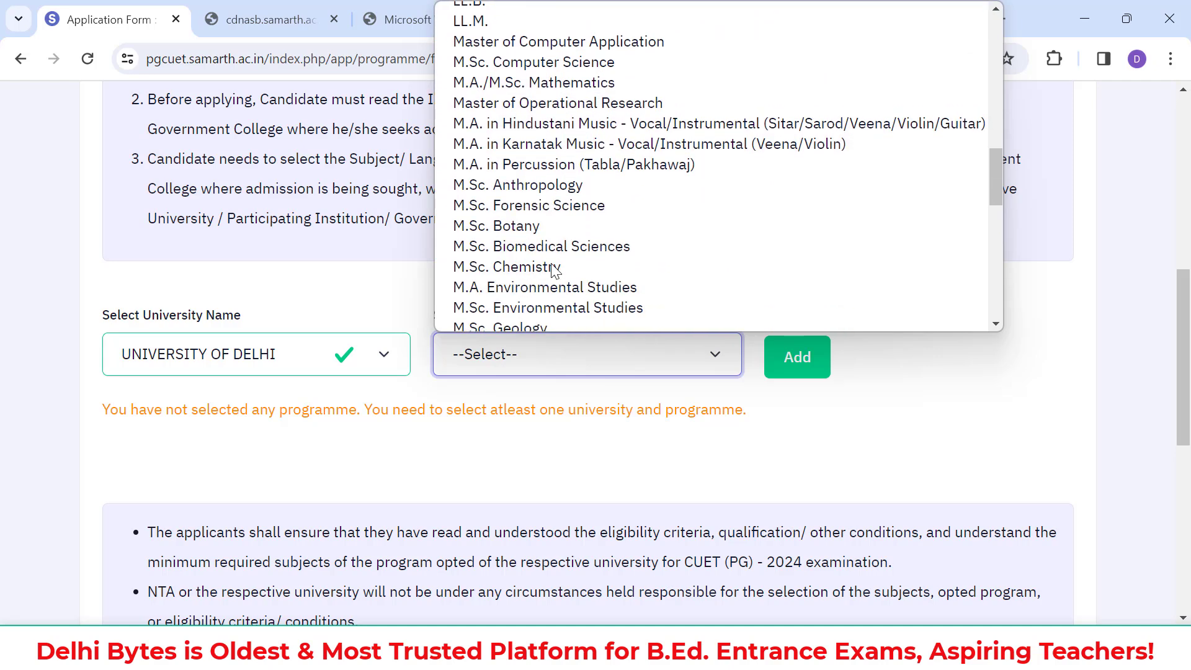
pyautogui.scroll(-5, 554, 270)
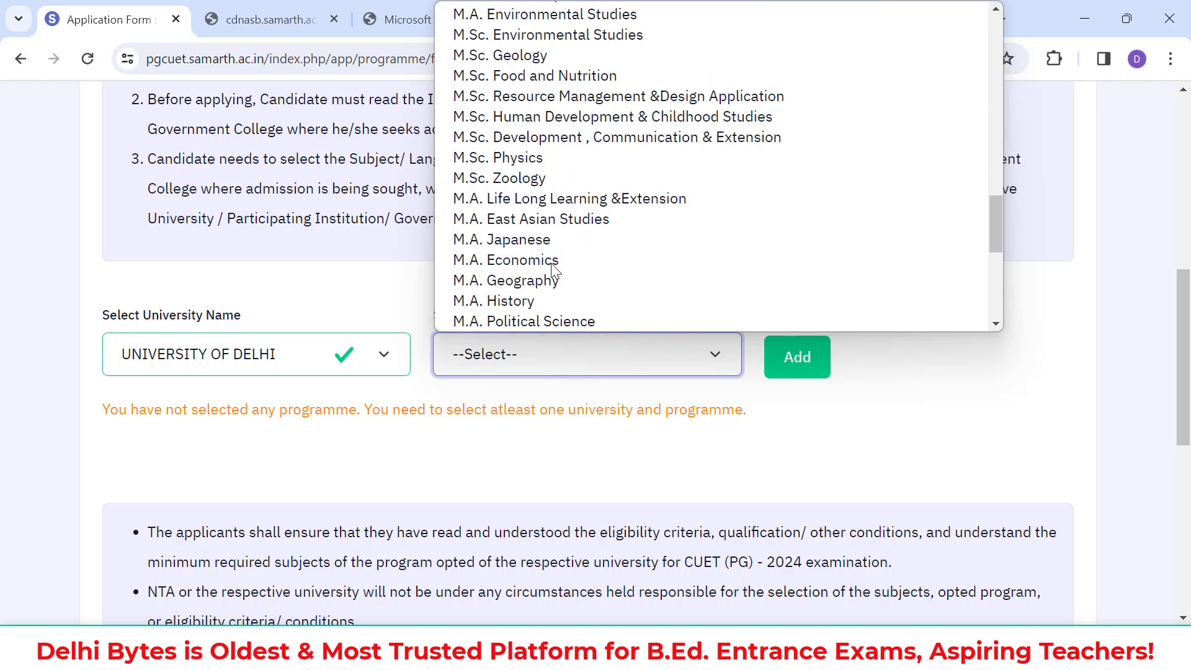
pyautogui.scroll(-3, 554, 270)
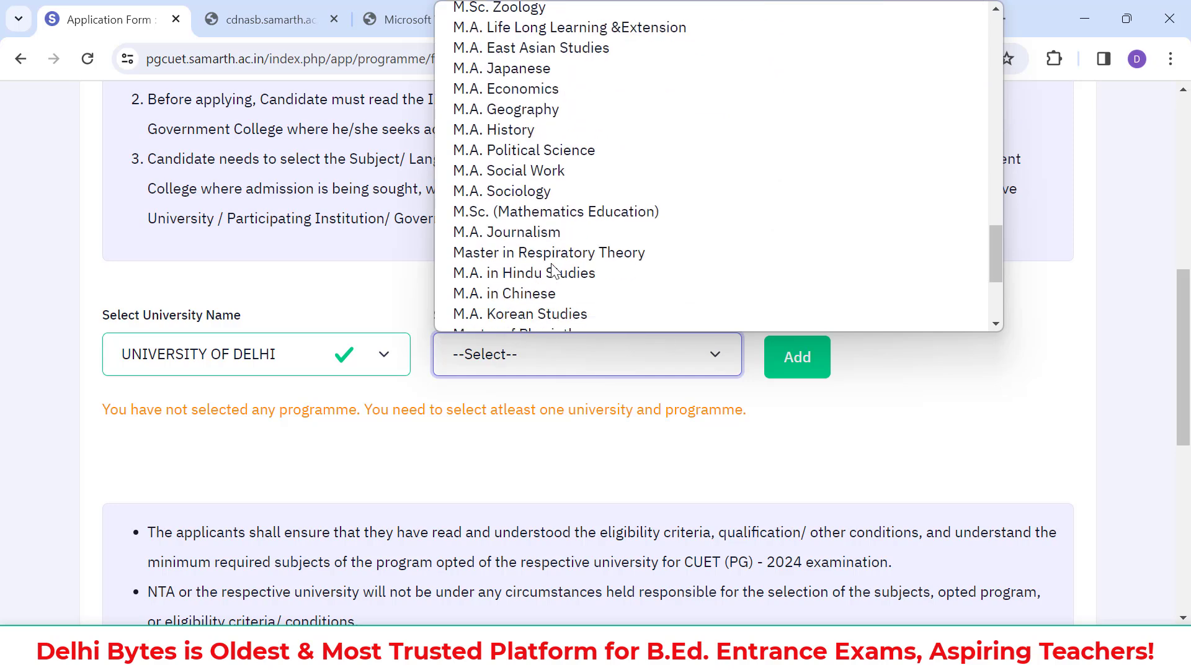
pyautogui.scroll(-4, 554, 270)
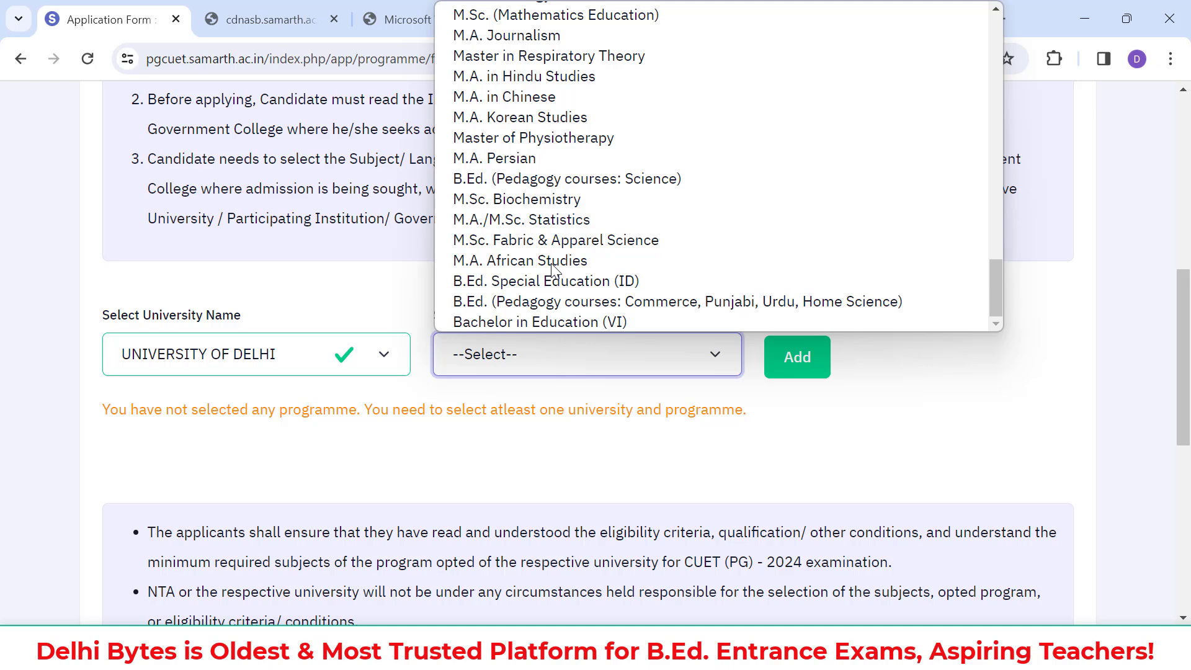
pyautogui.scroll(20, 554, 271)
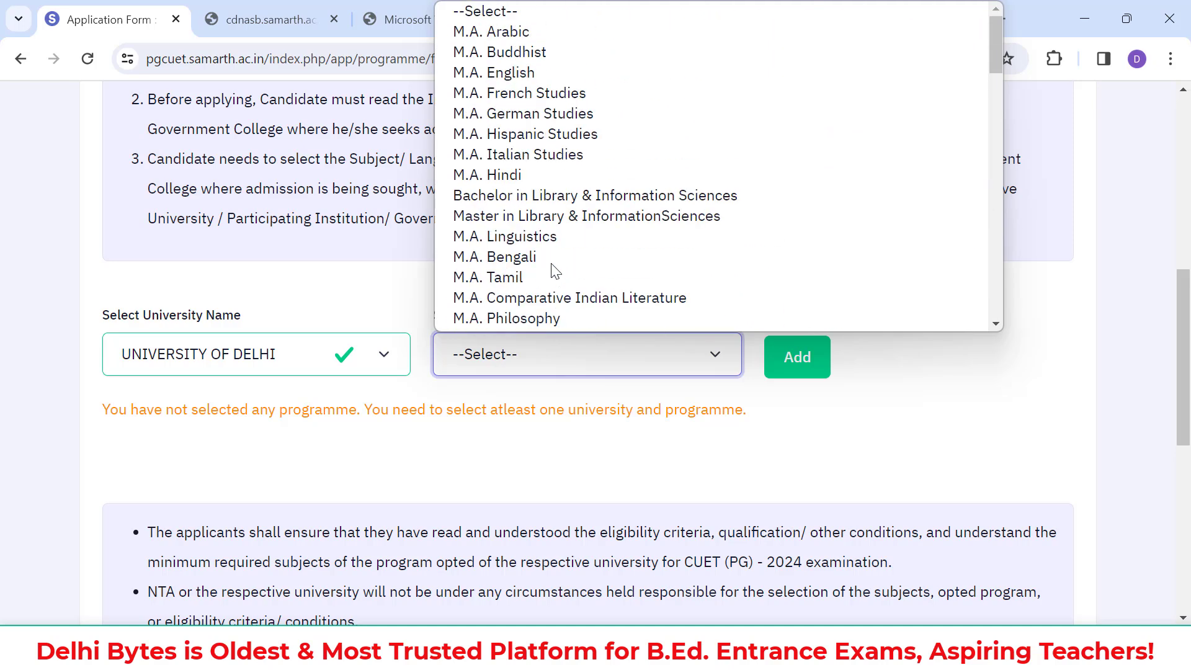
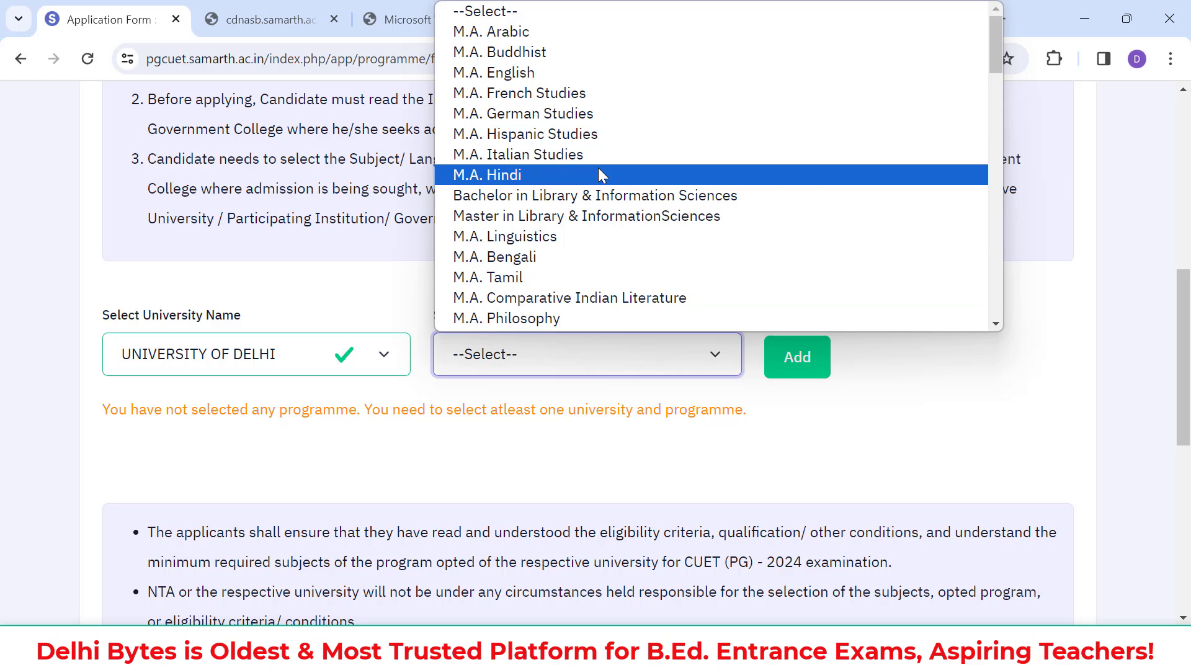
# Step: Pick B.Ed. (Pedagogy courses: Social Science) from the University of Delhi programme list
pyautogui.scroll(-1, 598, 168)
pyautogui.scroll(1, 598, 167)
pyautogui.scroll(-4, 598, 168)
pyautogui.scroll(-1, 599, 169)
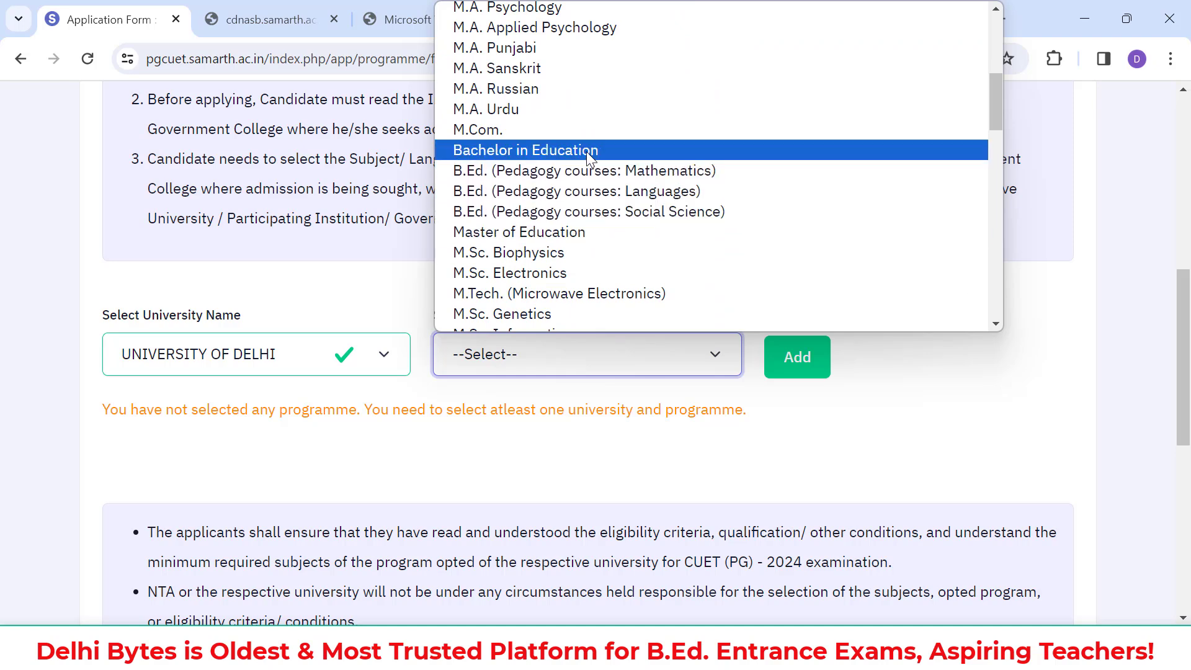
pyautogui.scroll(-3, 588, 155)
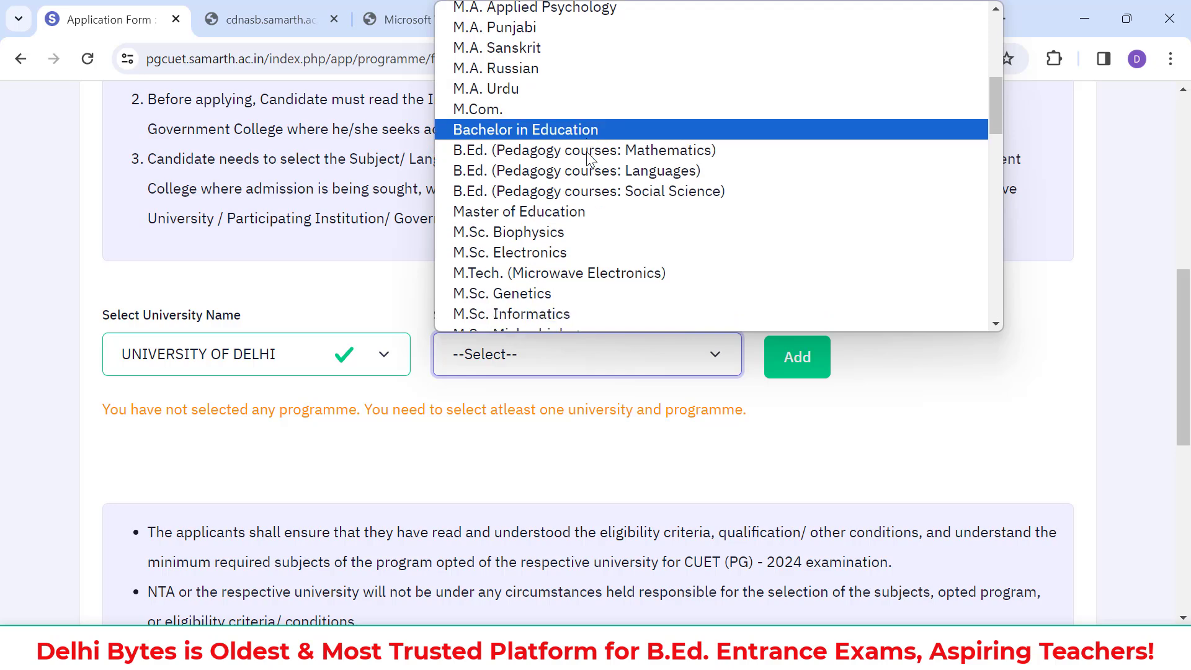
pyautogui.scroll(-1, 589, 158)
pyautogui.scroll(4, 590, 158)
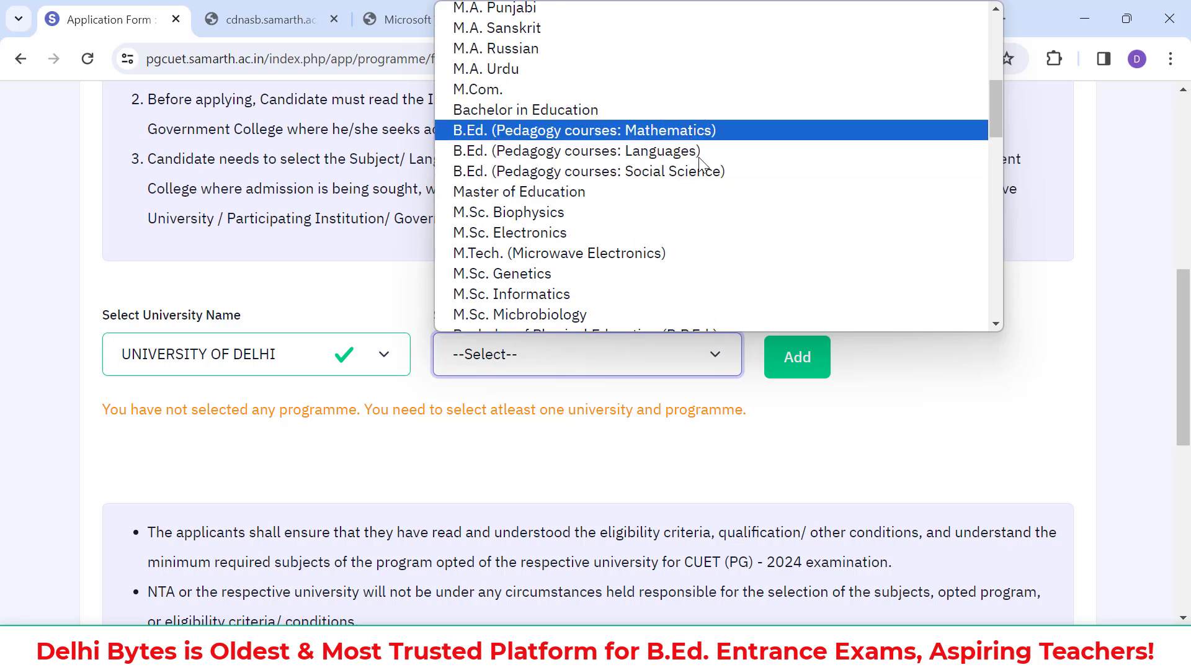
pyautogui.scroll(-15, 705, 174)
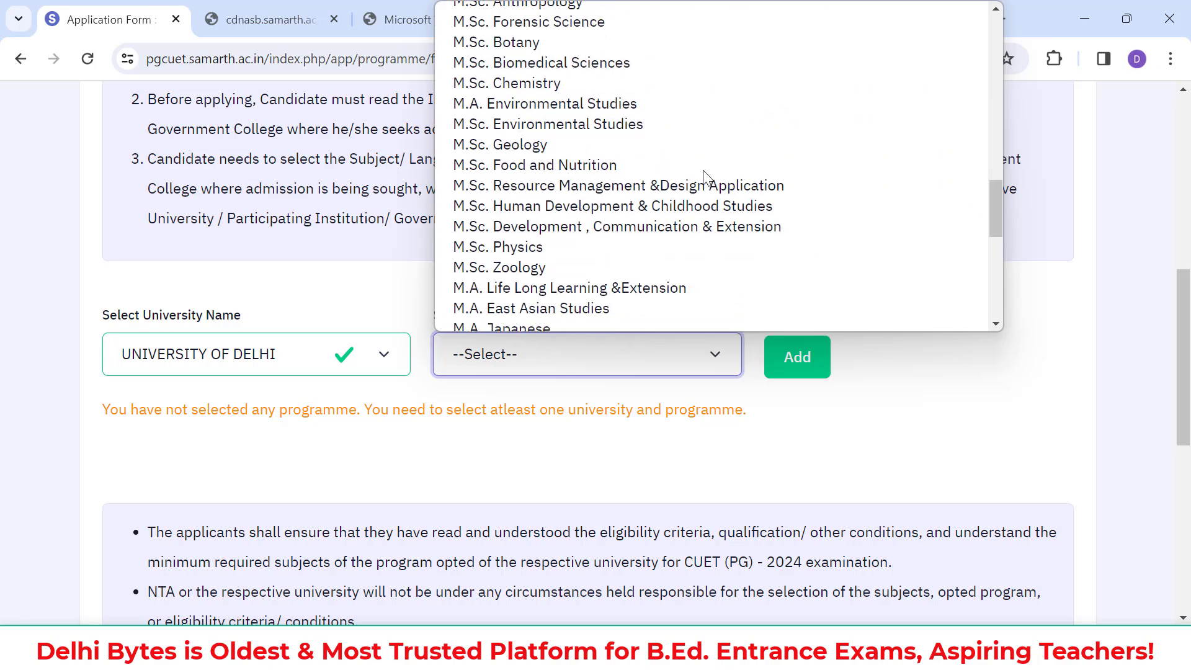
pyautogui.scroll(-2, 708, 178)
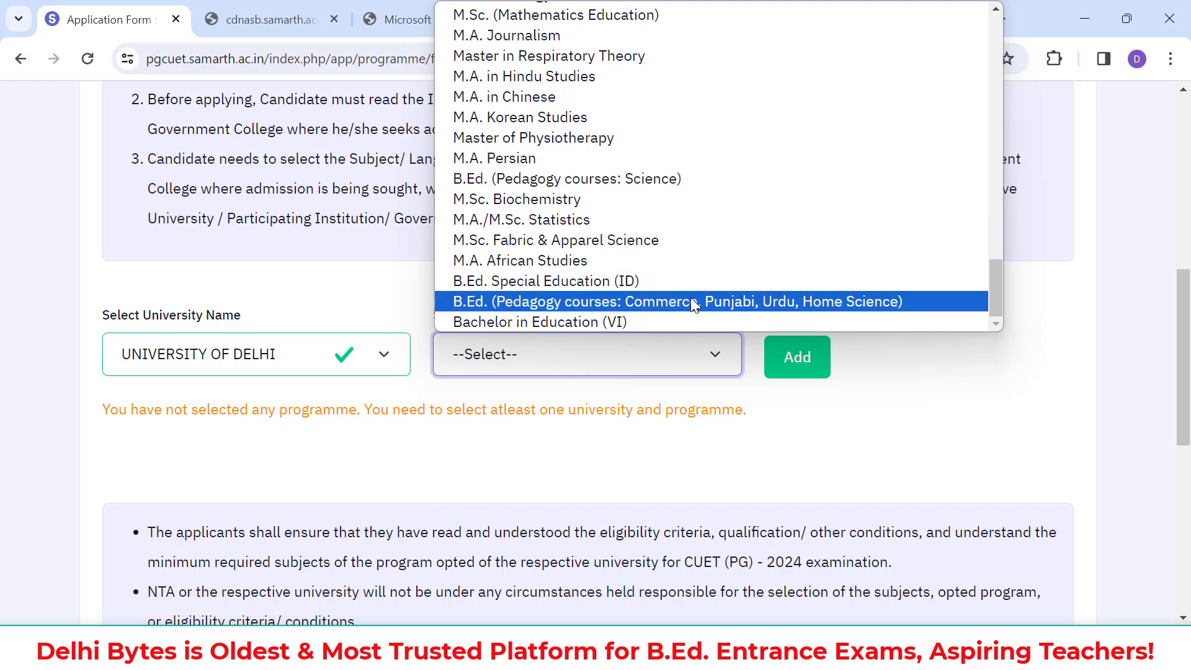
pyautogui.scroll(4, 690, 298)
pyautogui.scroll(8, 691, 298)
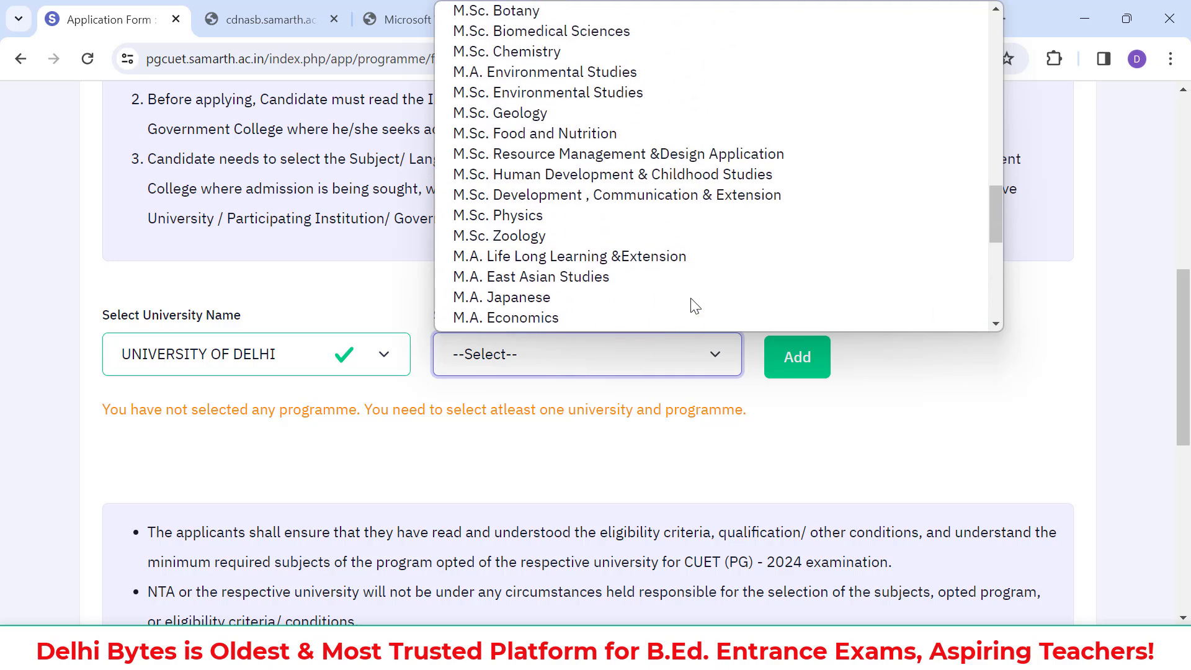
pyautogui.scroll(4, 695, 306)
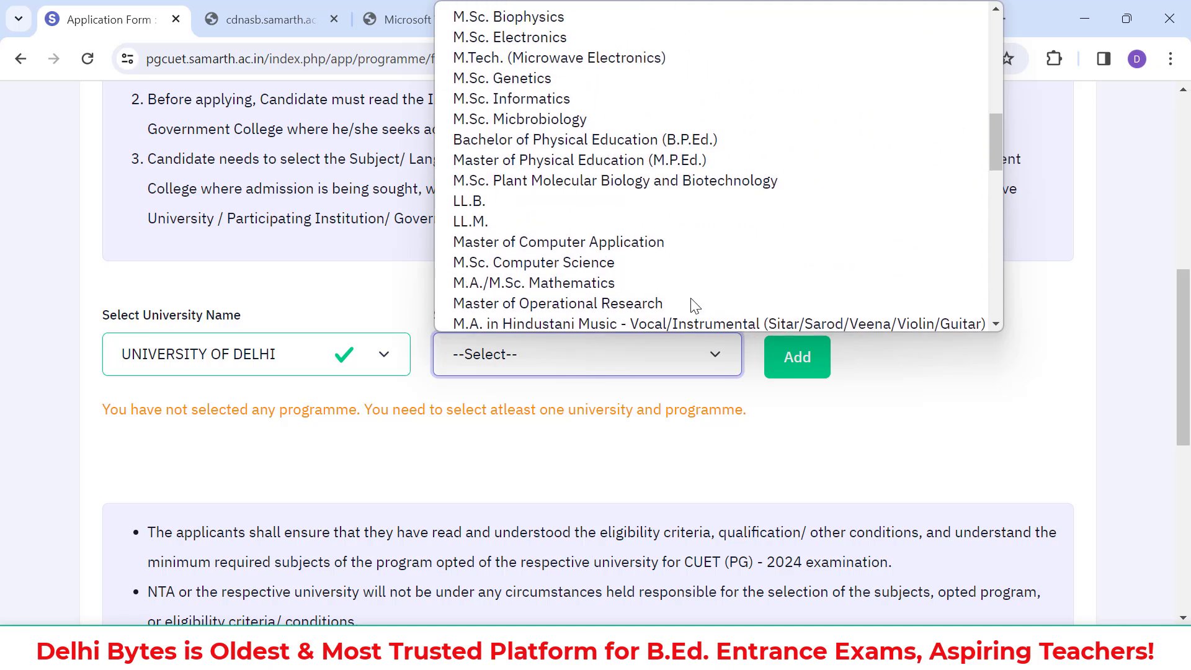
pyautogui.scroll(3, 618, 136)
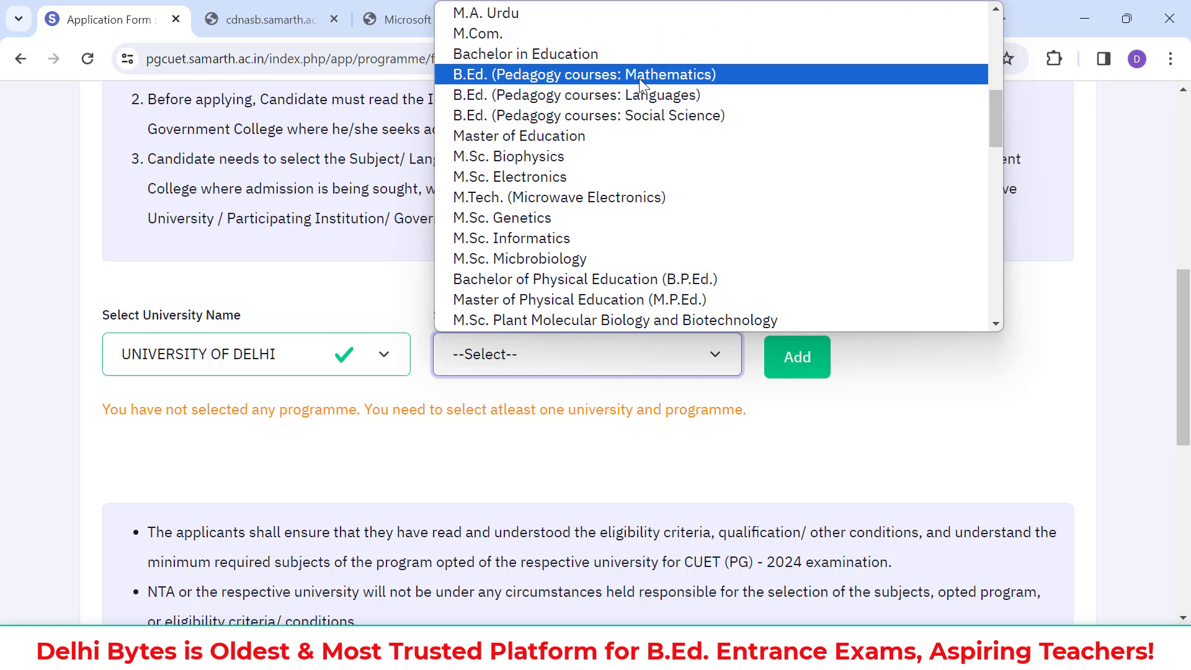
pyautogui.scroll(3, 639, 79)
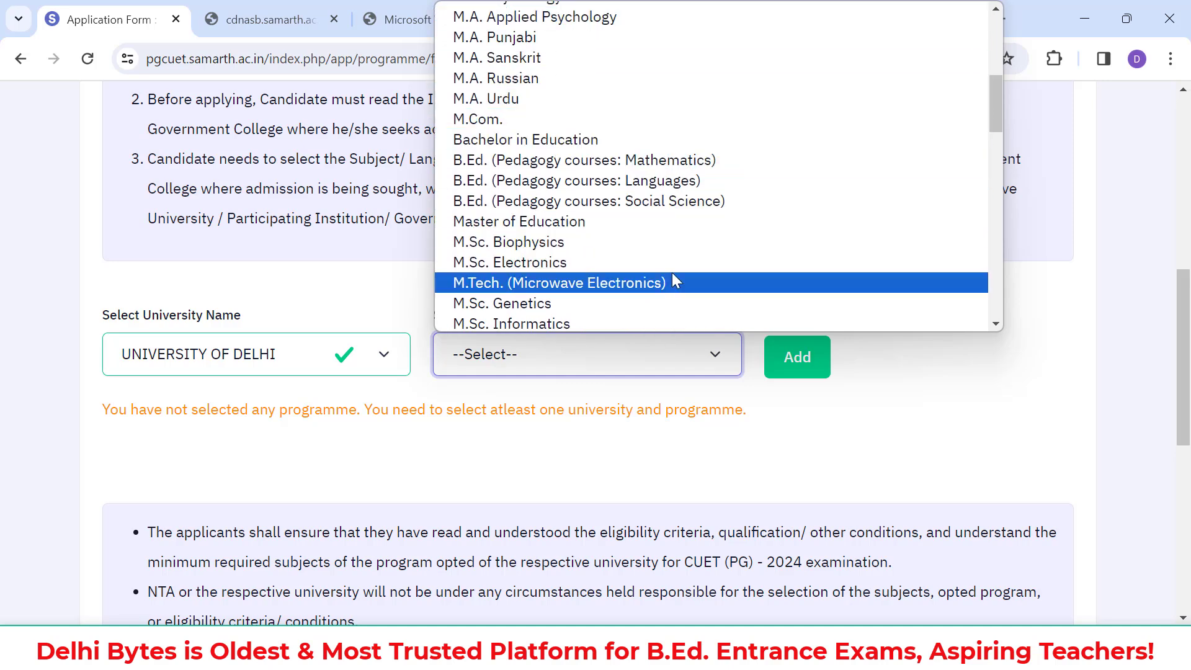
pyautogui.scroll(-15, 673, 275)
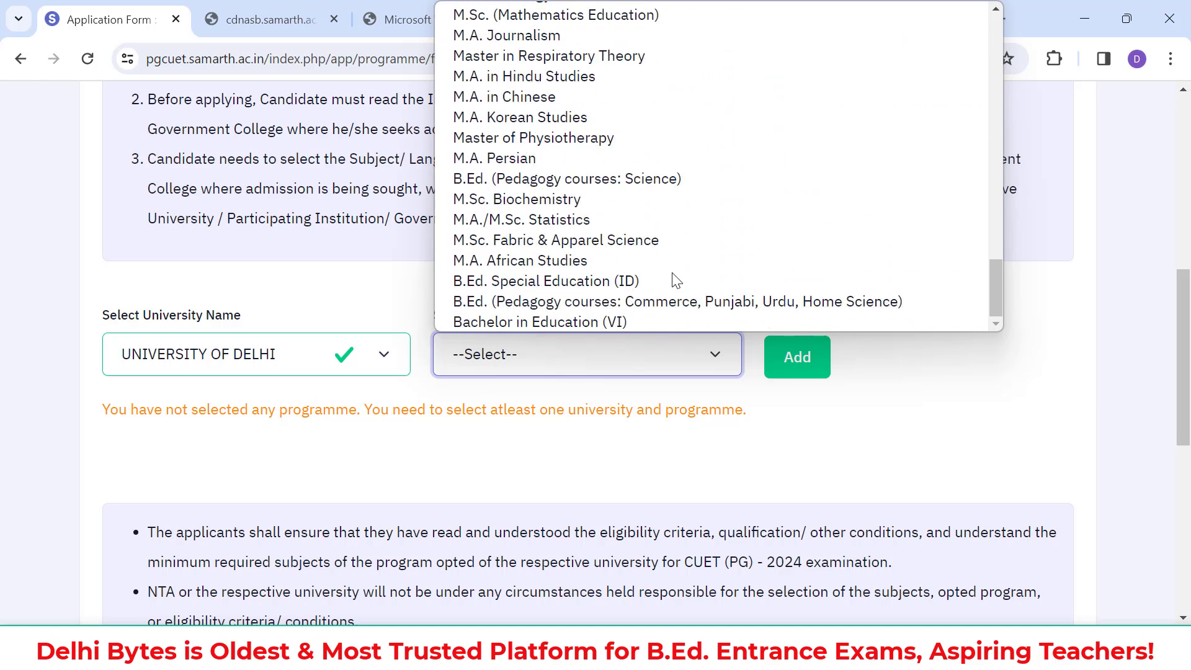
pyautogui.scroll(15, 676, 281)
pyautogui.scroll(3, 675, 276)
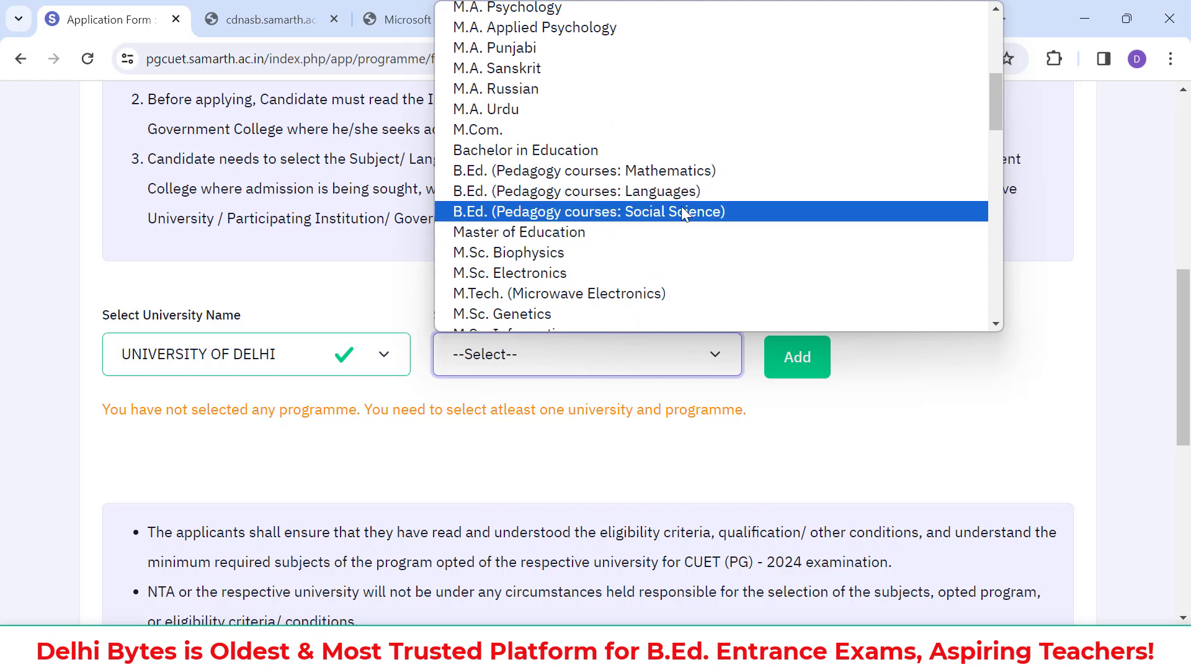
pyautogui.click(681, 212)
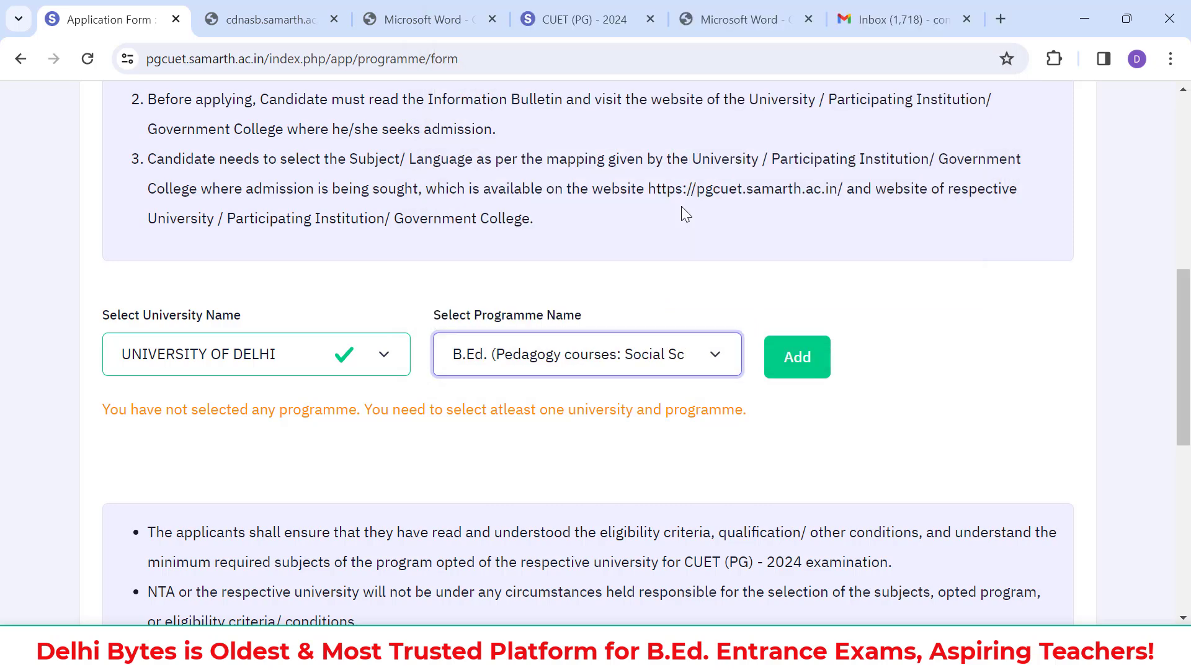
# Step: Add the Delhi B.Ed. Social Science choice (COQP04) and view its Eligibility and Action columns
pyautogui.click(790, 363)
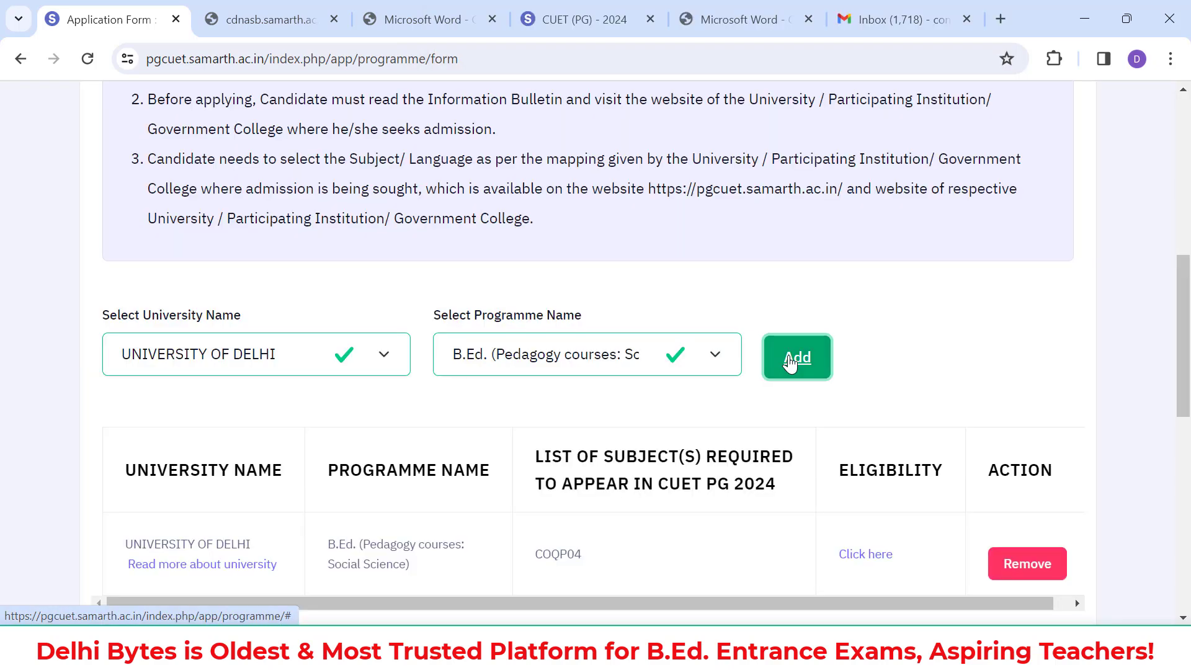
pyautogui.scroll(-3, 772, 375)
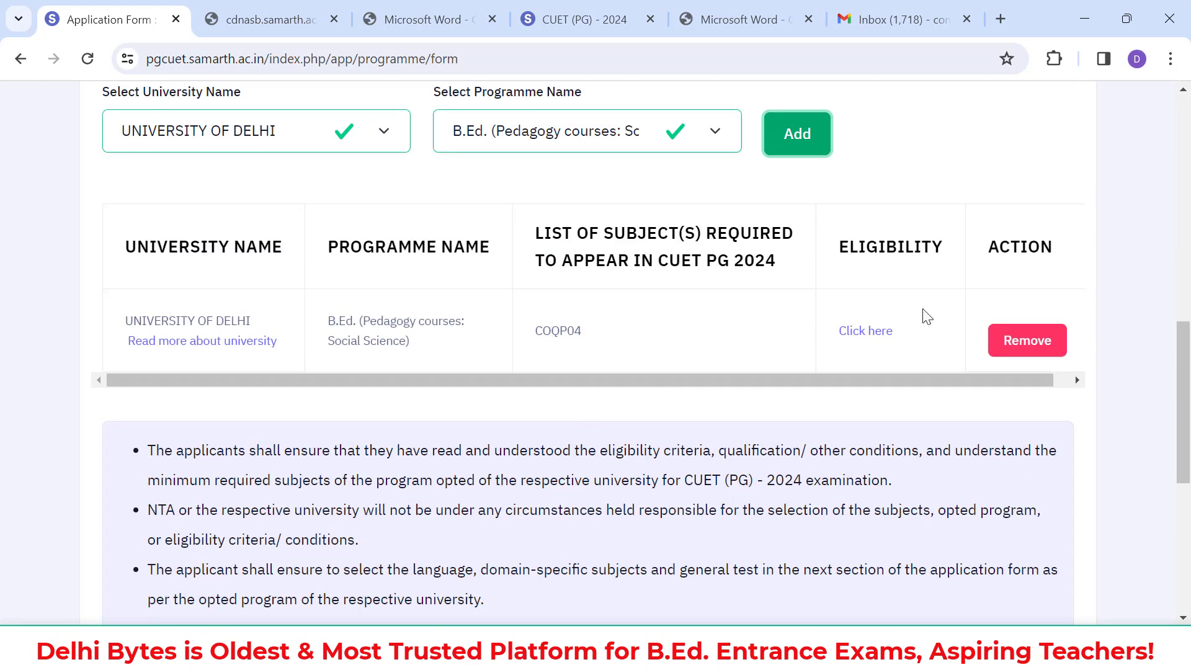
pyautogui.scroll(-1, 645, 292)
pyautogui.scroll(2, 645, 292)
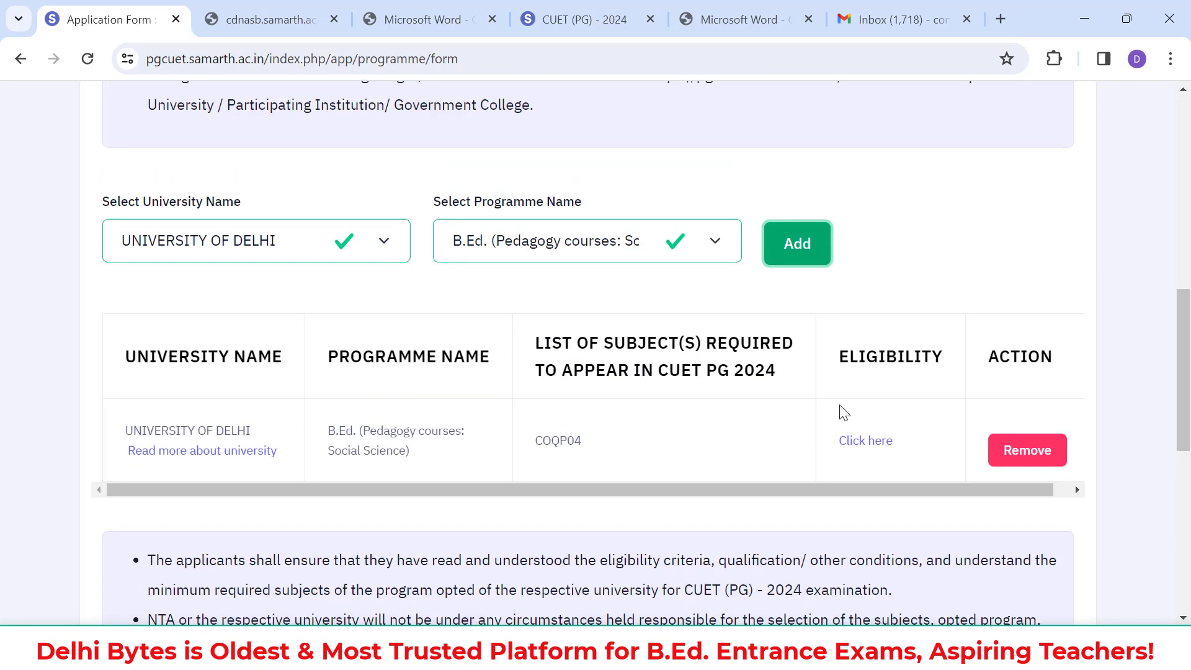
pyautogui.click(1061, 491)
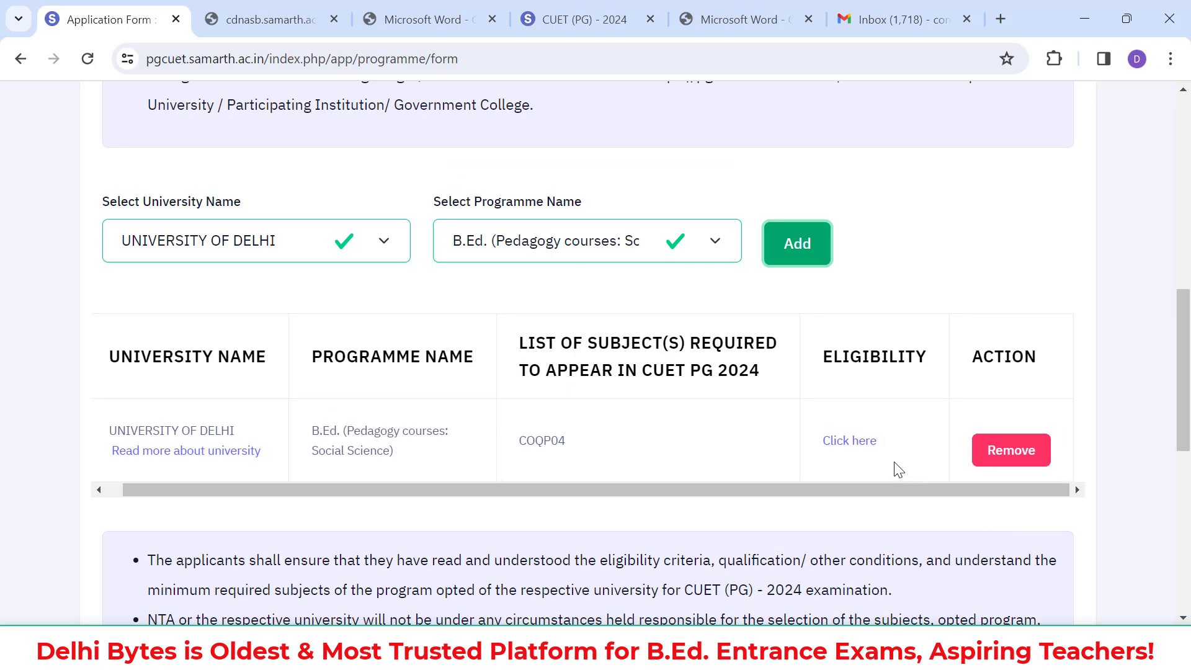
# Step: Read the COQP04 eligibility criteria in a new tab, then return to the Application Form
pyautogui.click(860, 448)
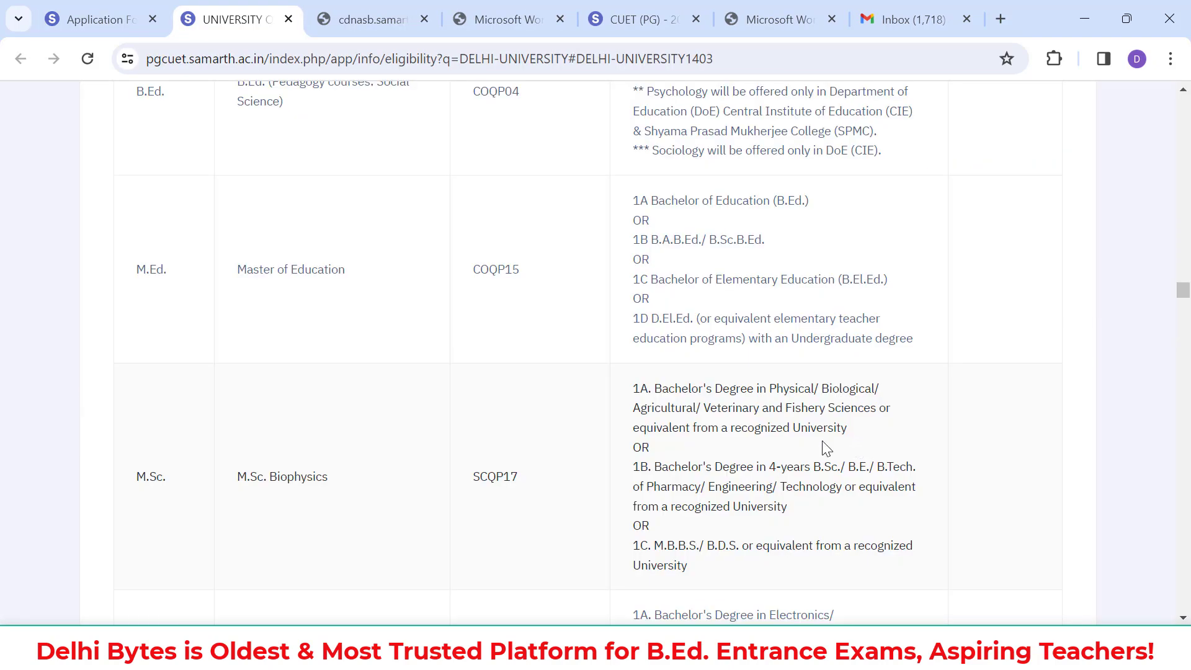
pyautogui.scroll(6, 673, 413)
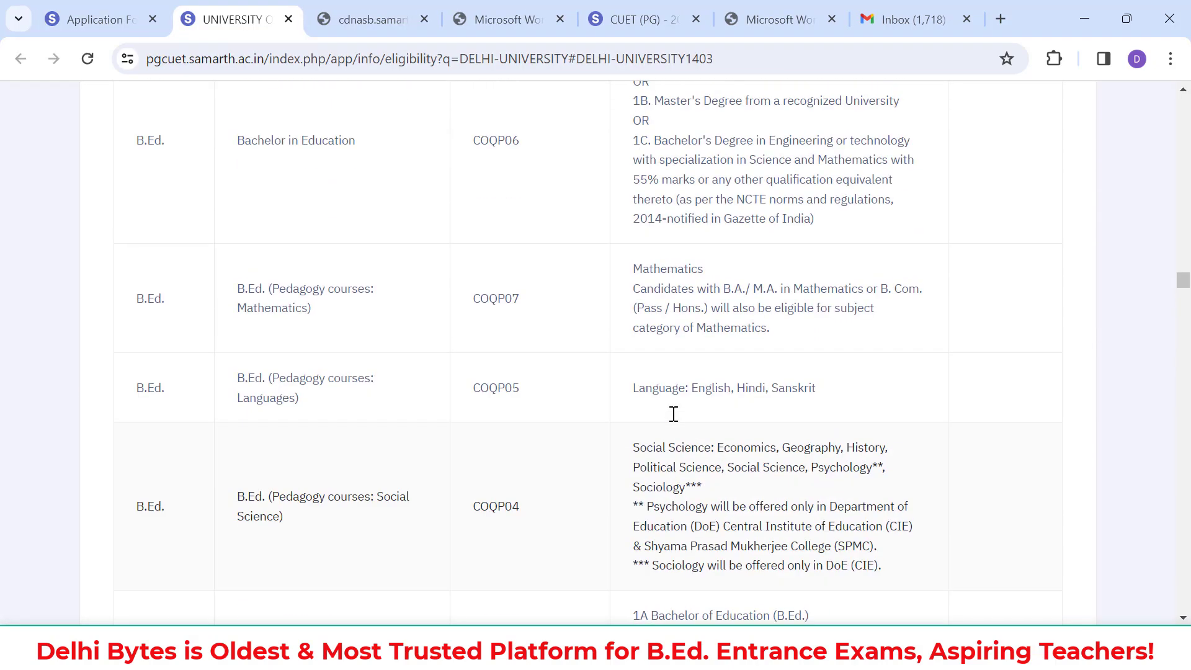
pyautogui.scroll(10, 707, 385)
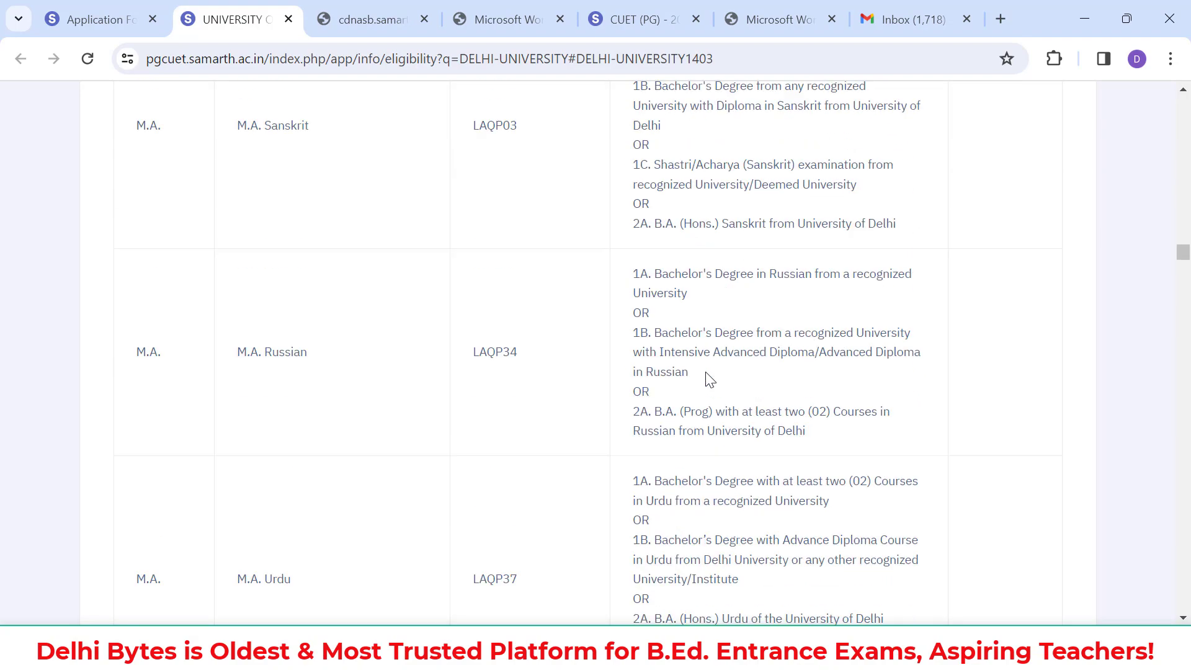
pyautogui.click(87, 20)
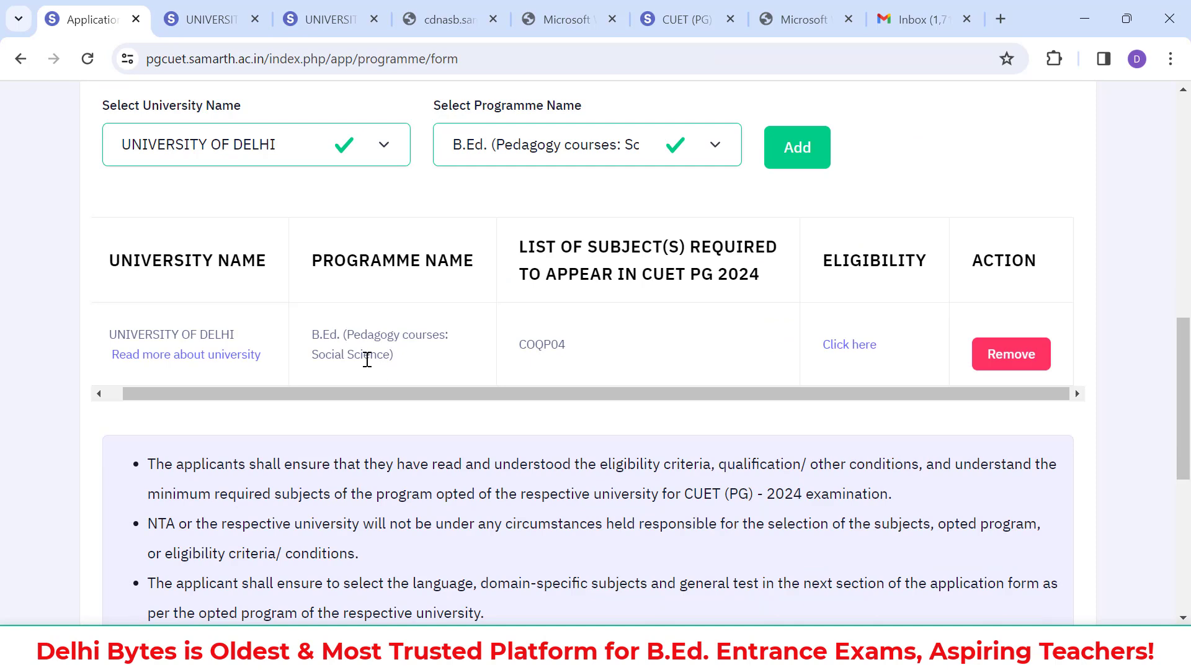
# Step: Review the University of Delhi B.Ed. (COQP04) choice on the University / Programme Selection Preview page
pyautogui.scroll(-5, 236, 357)
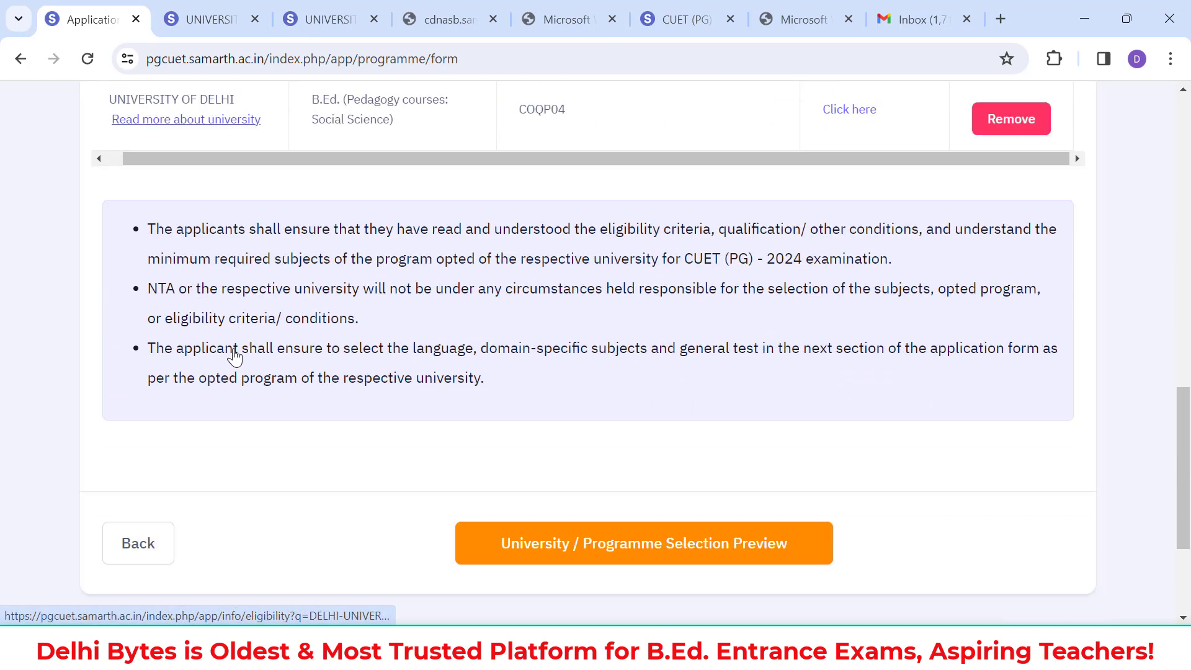
pyautogui.click(606, 478)
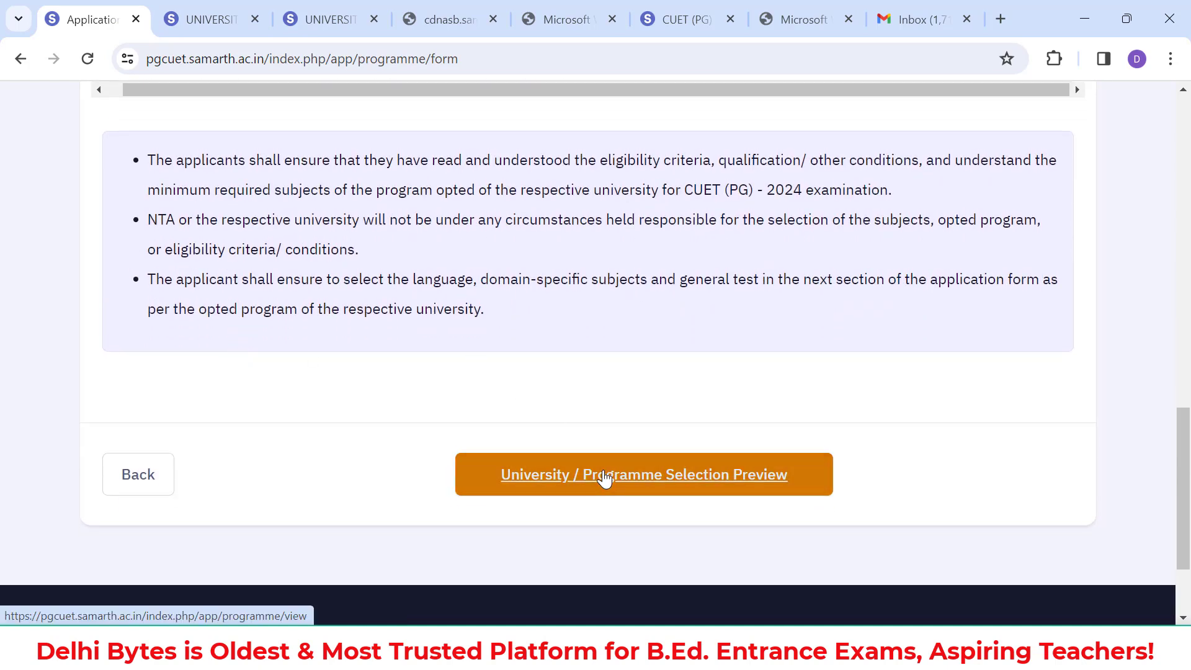
pyautogui.scroll(-3, 605, 478)
pyautogui.scroll(-12, 605, 479)
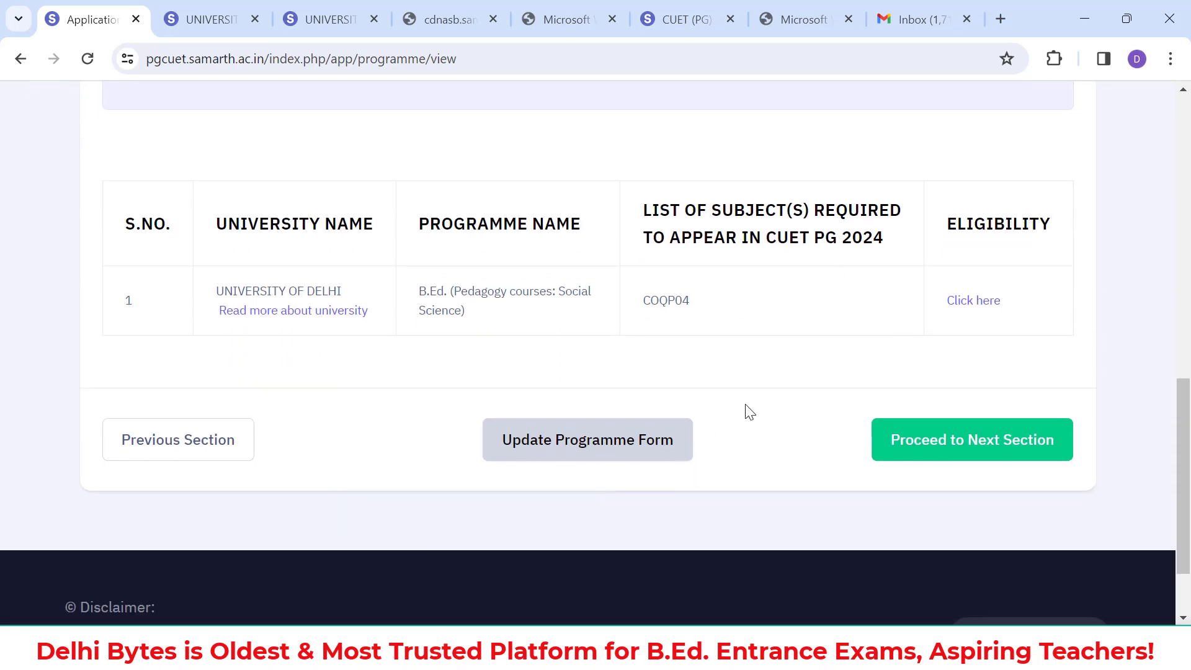
pyautogui.scroll(7, 748, 338)
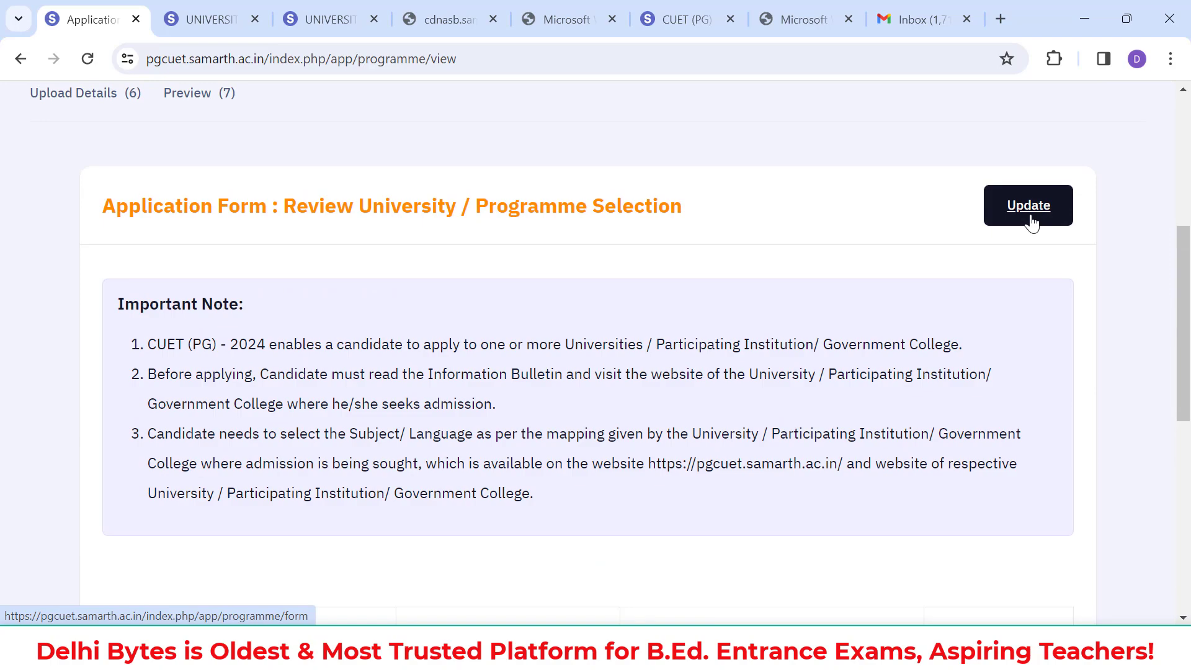
pyautogui.scroll(4, 1032, 223)
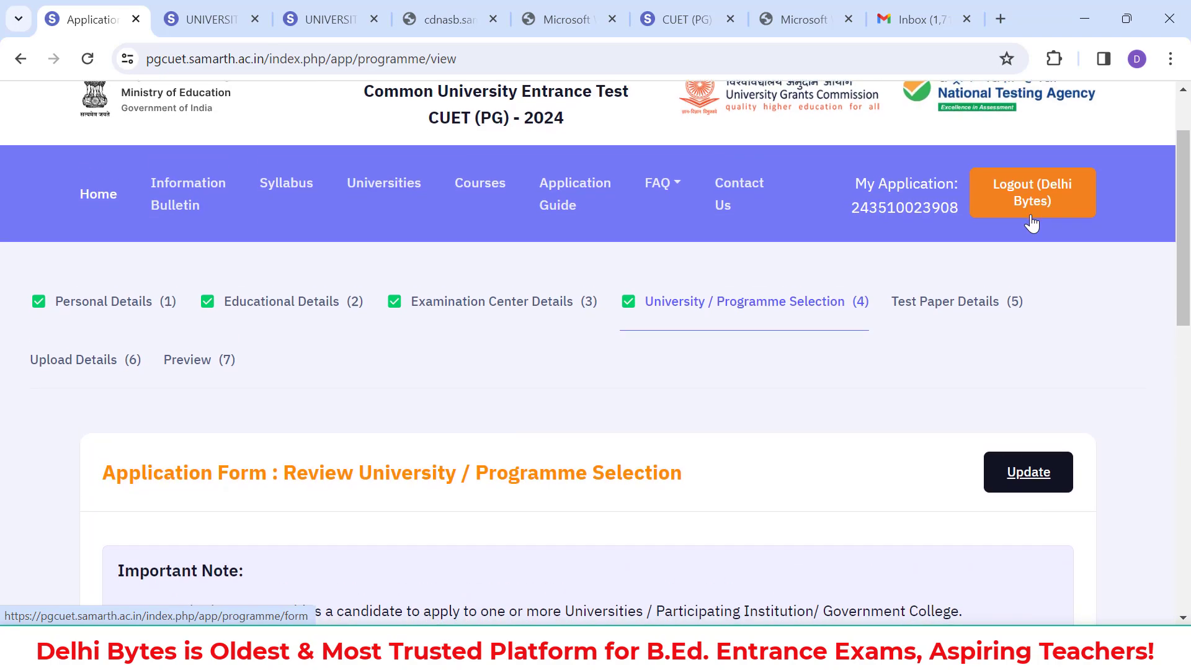
pyautogui.scroll(-2, 1032, 223)
# Step: Reopen the programme form and select CENTRAL UNIVERSITY OF HARYANA as the university
pyautogui.click(1027, 356)
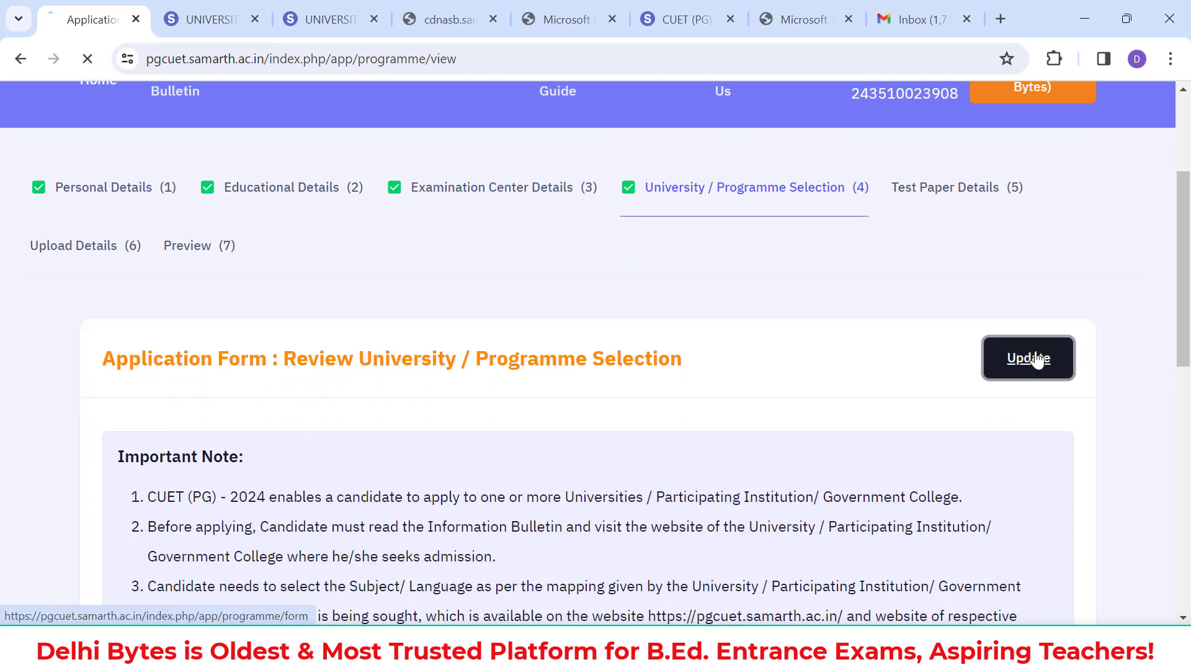
pyautogui.scroll(-7, 889, 393)
pyautogui.scroll(-2, 889, 395)
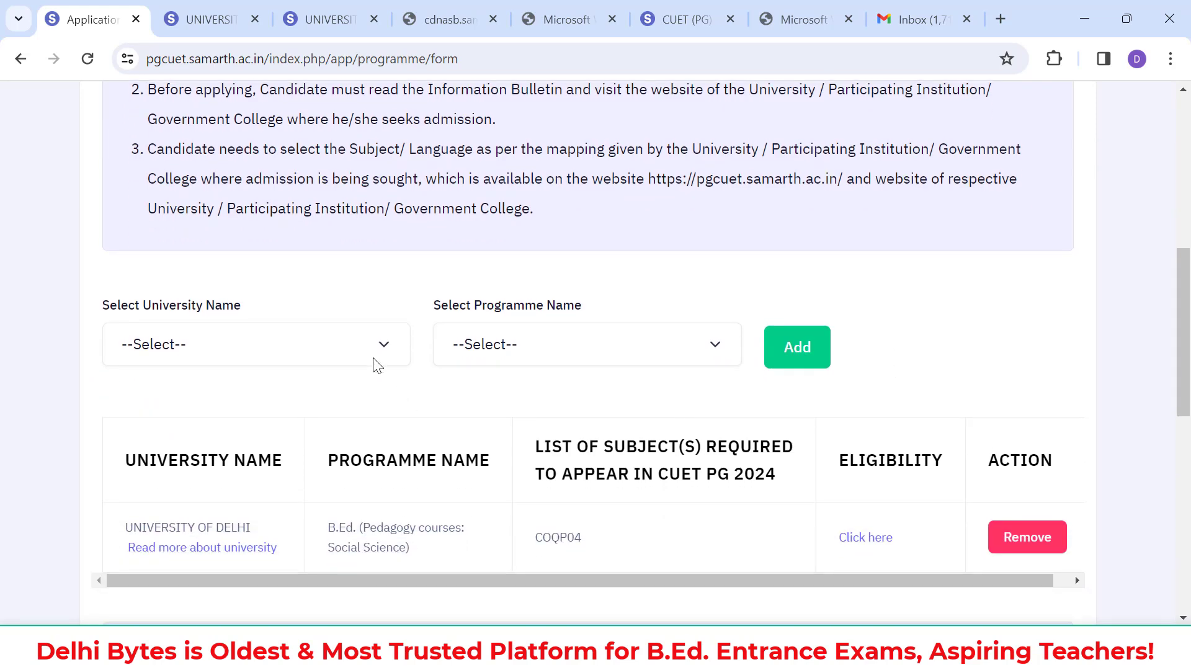
pyautogui.click(351, 344)
pyautogui.scroll(-5, 349, 229)
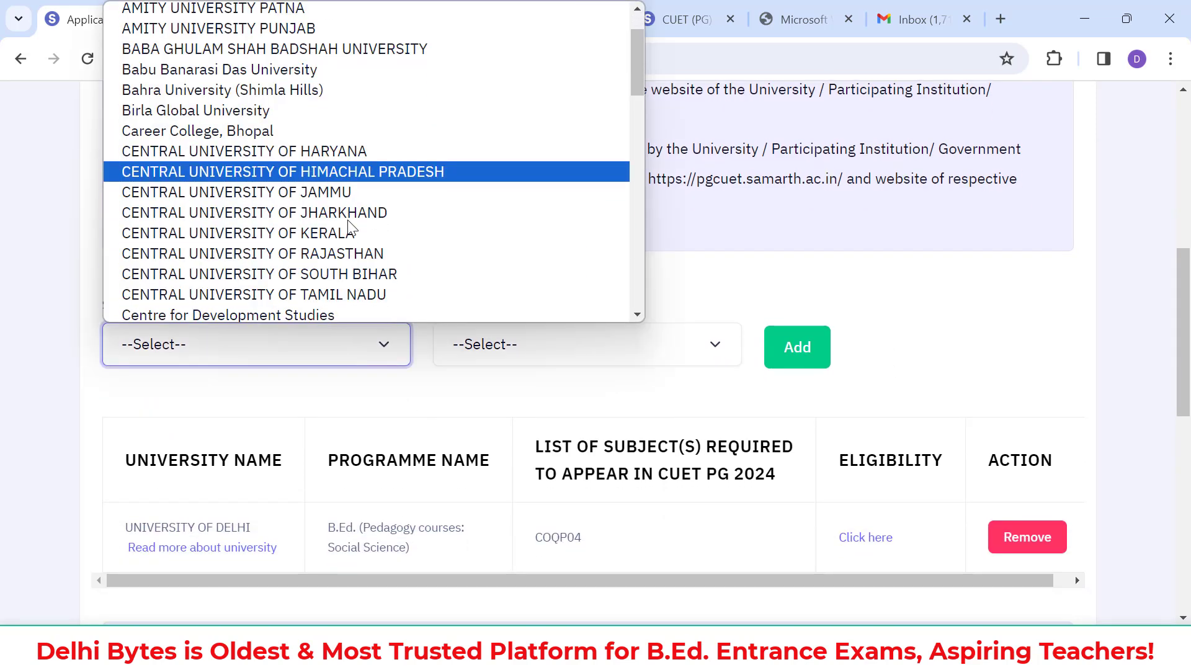
pyautogui.scroll(-15, 352, 227)
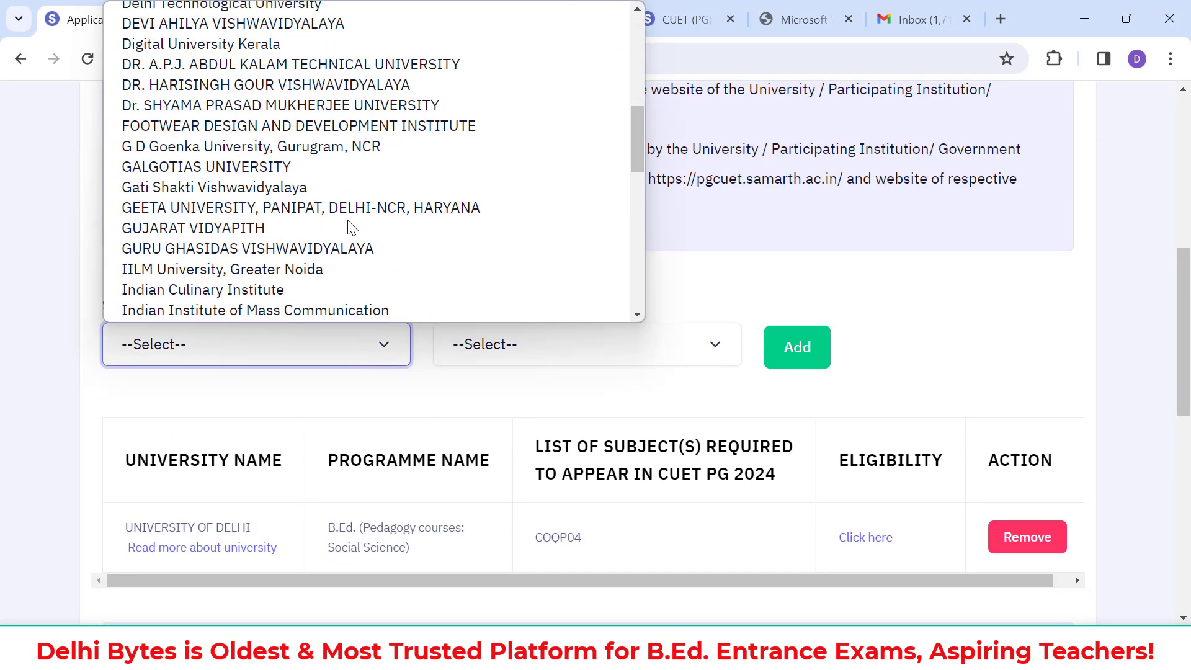
pyautogui.scroll(-2, 351, 228)
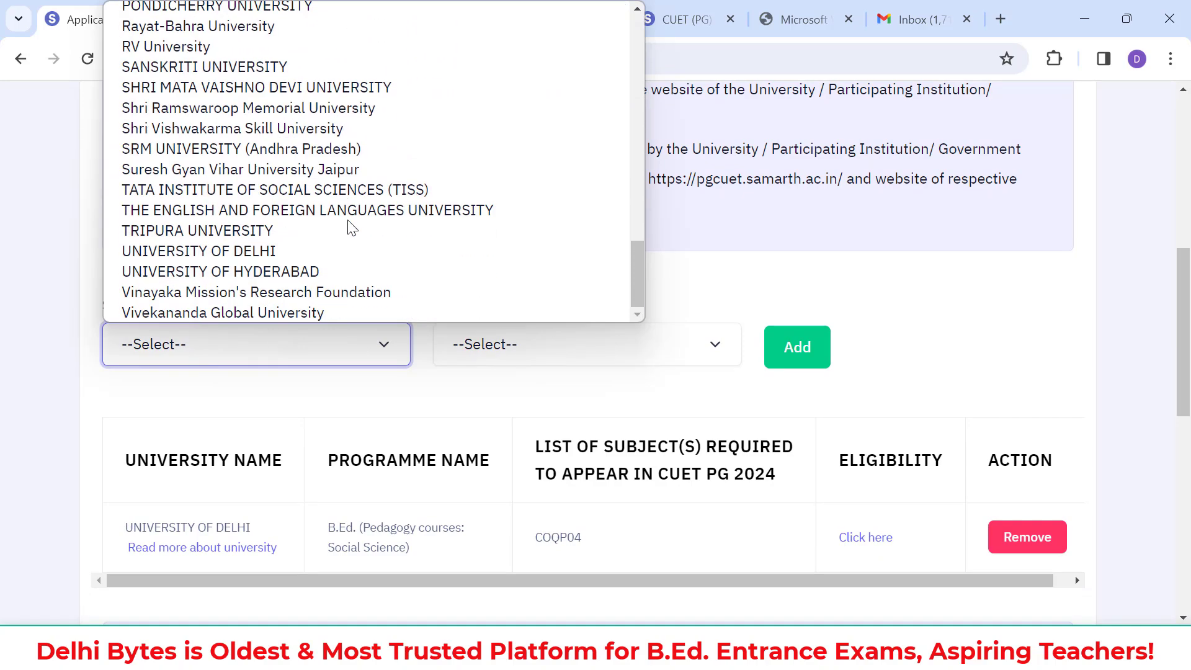
pyautogui.scroll(9, 273, 255)
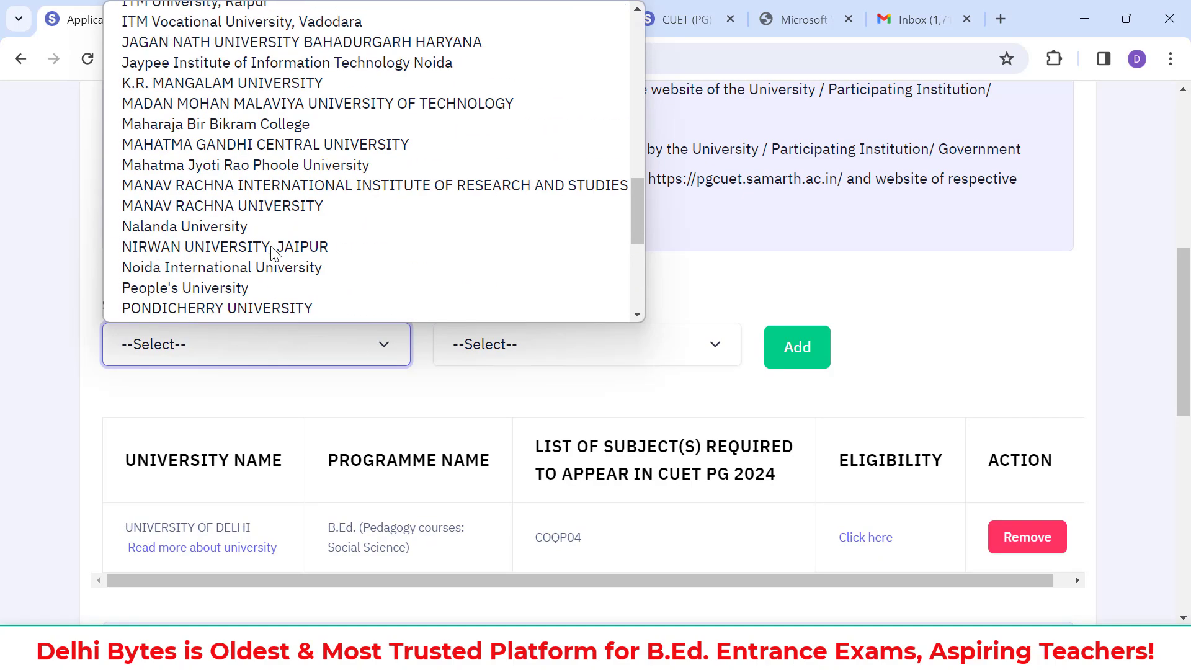
pyautogui.scroll(12, 272, 248)
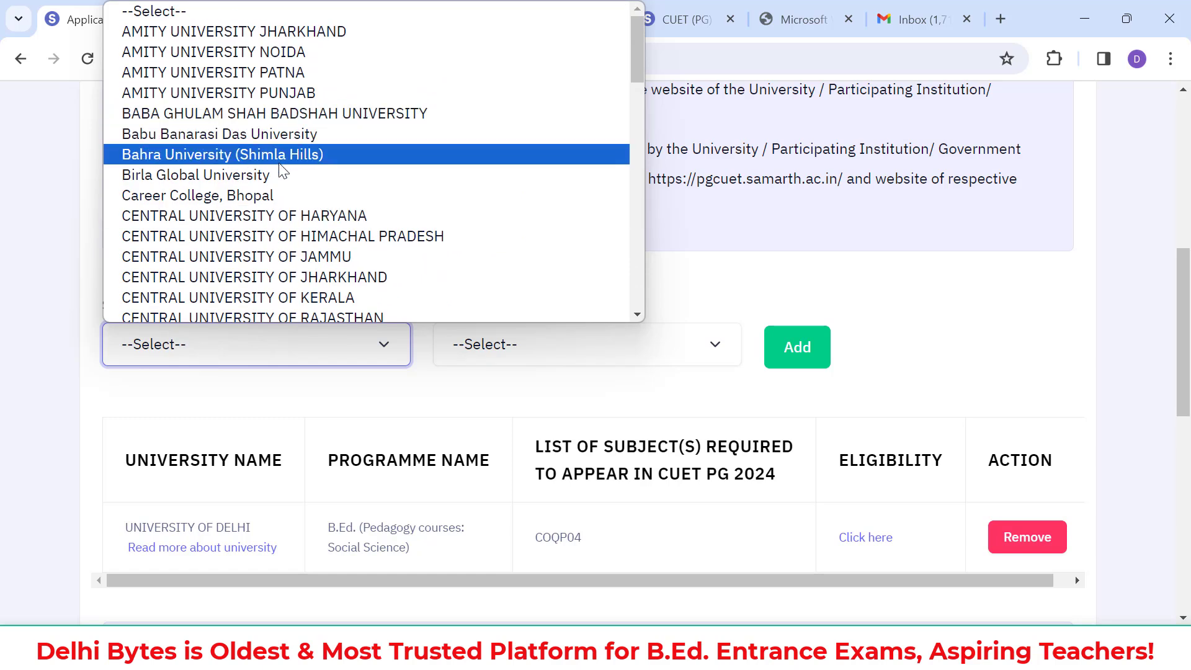
pyautogui.scroll(-1, 285, 189)
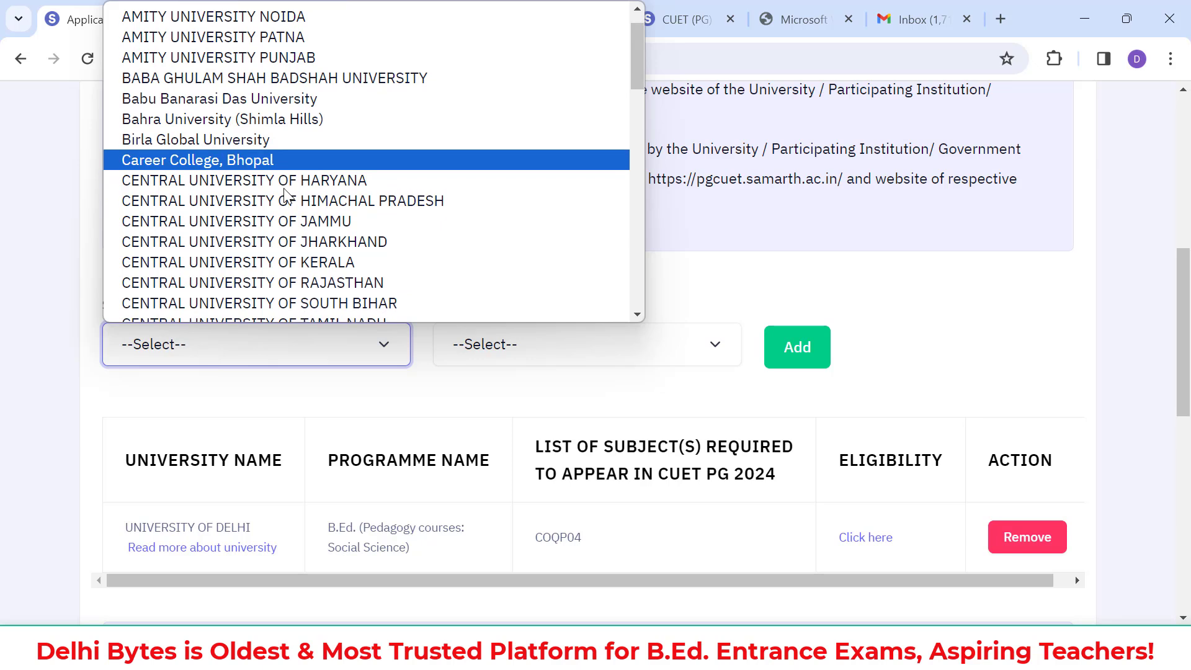
pyautogui.scroll(-1, 285, 195)
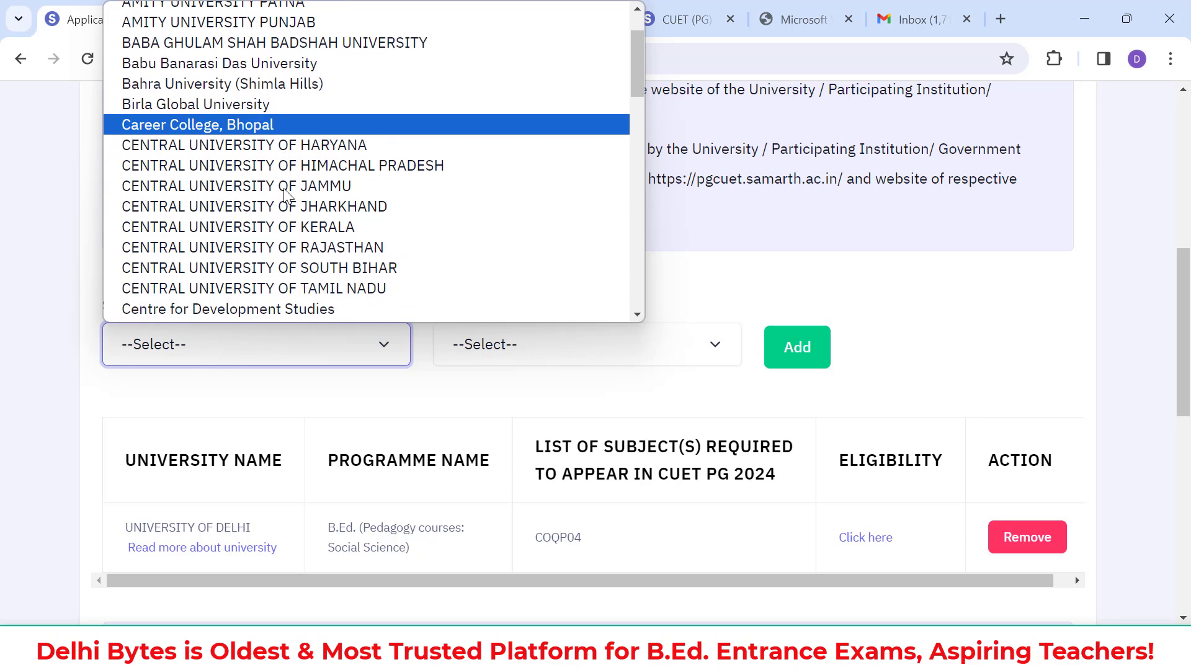
pyautogui.scroll(-2, 285, 194)
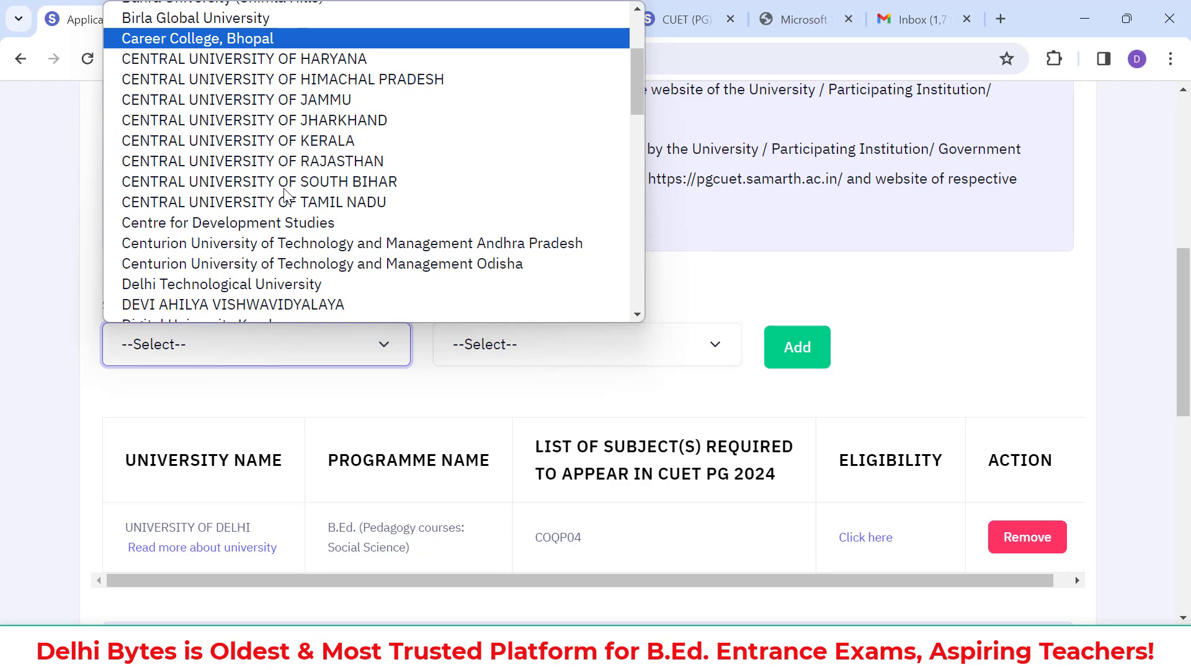
pyautogui.scroll(2, 285, 195)
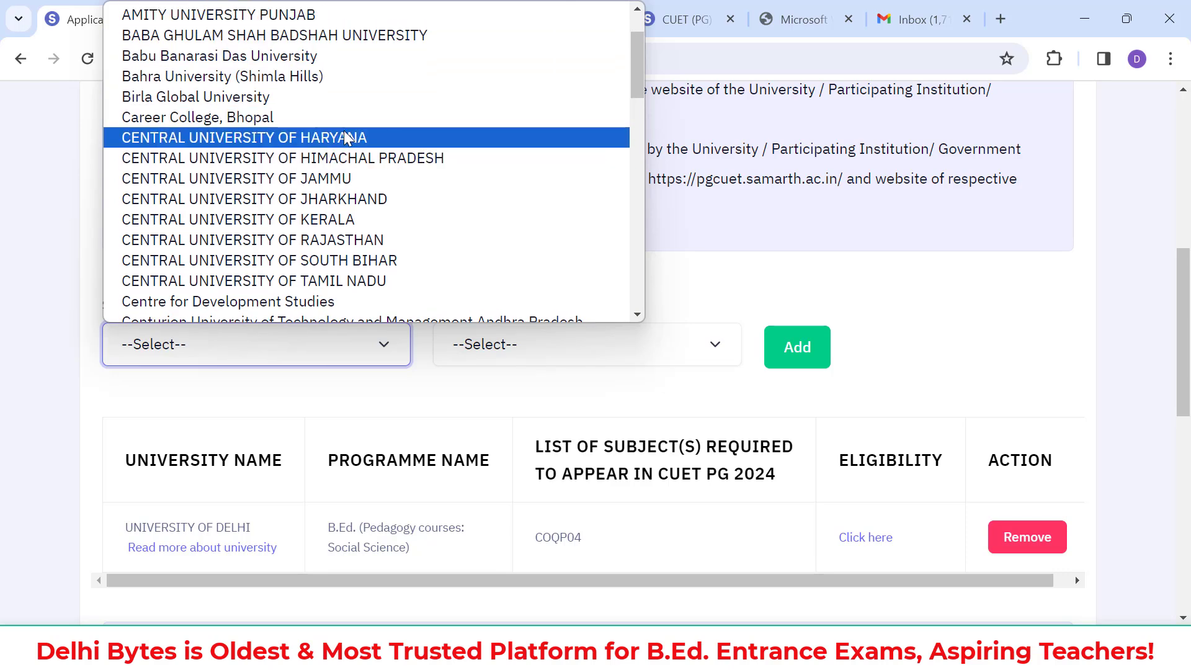
pyautogui.click(348, 138)
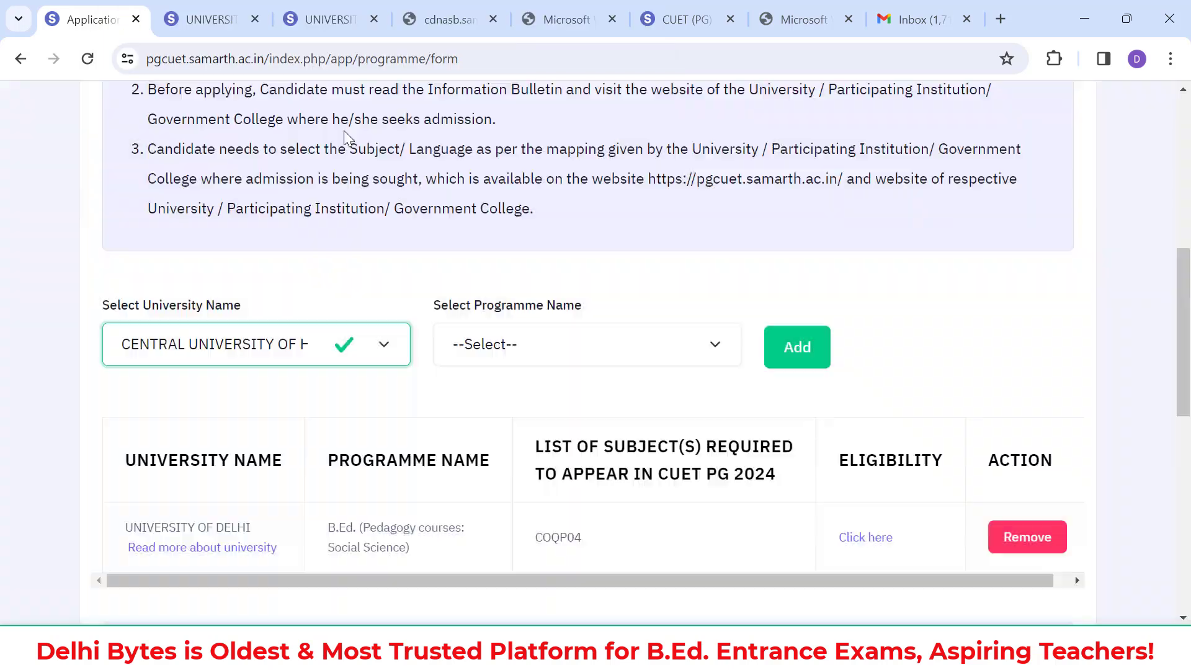
# Step: Choose Yoga as the programme and add it, creating a COQP21 row in the table
pyautogui.click(599, 359)
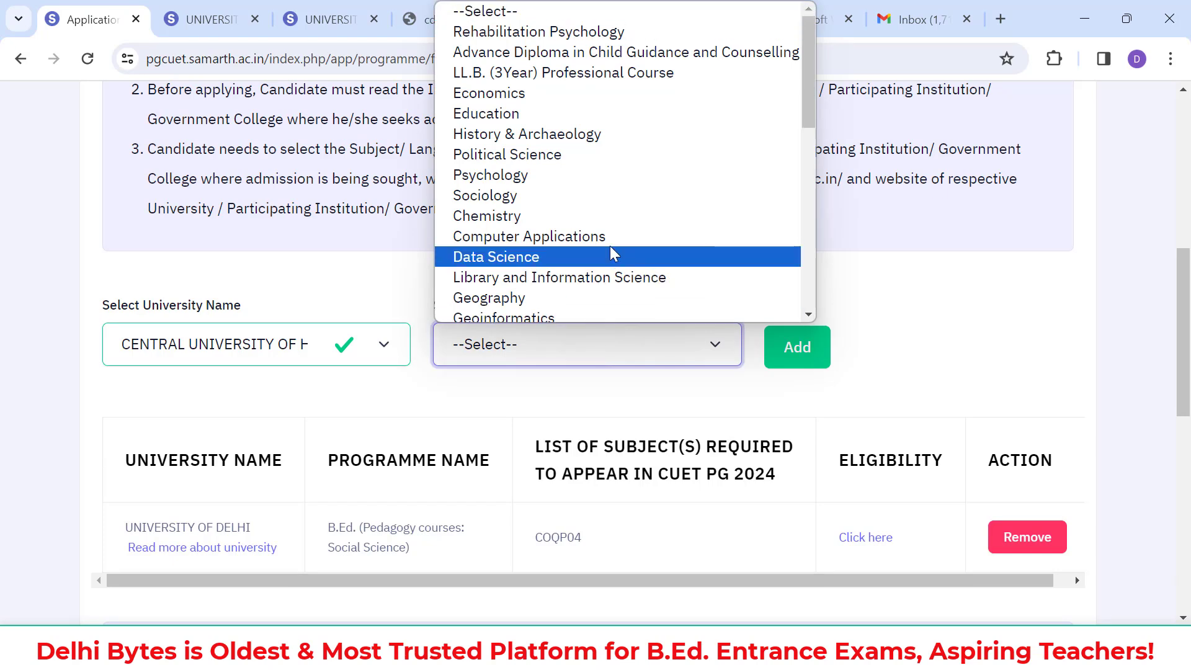
pyautogui.scroll(-4, 609, 246)
pyautogui.scroll(-4, 614, 253)
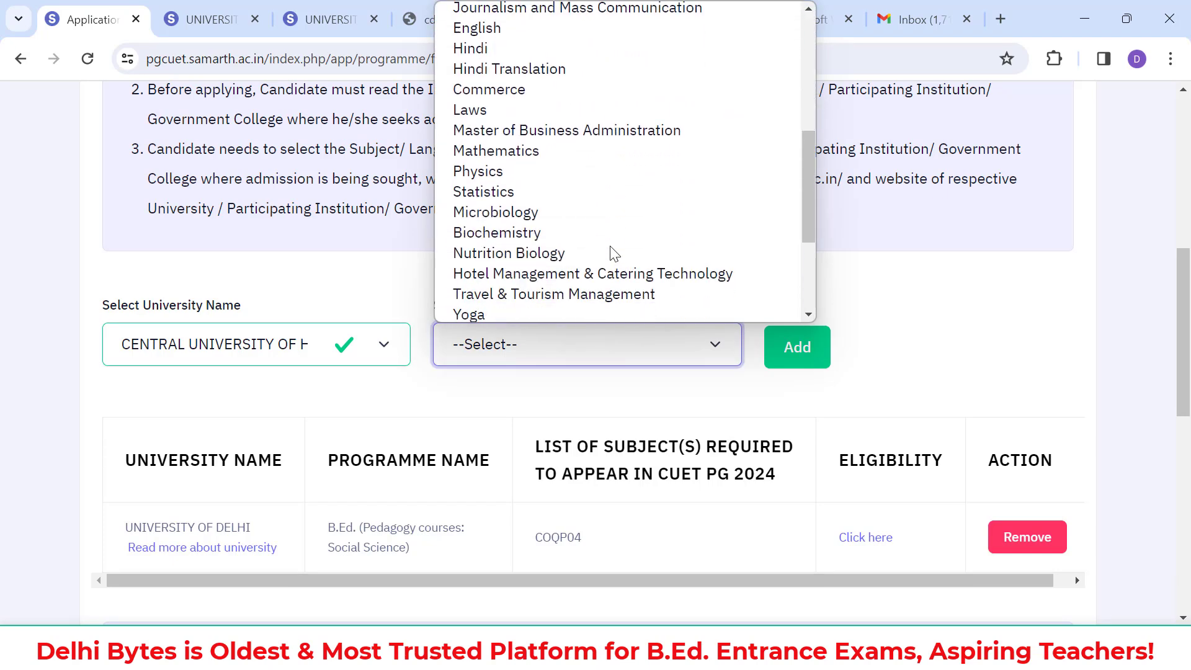
pyautogui.scroll(8, 613, 253)
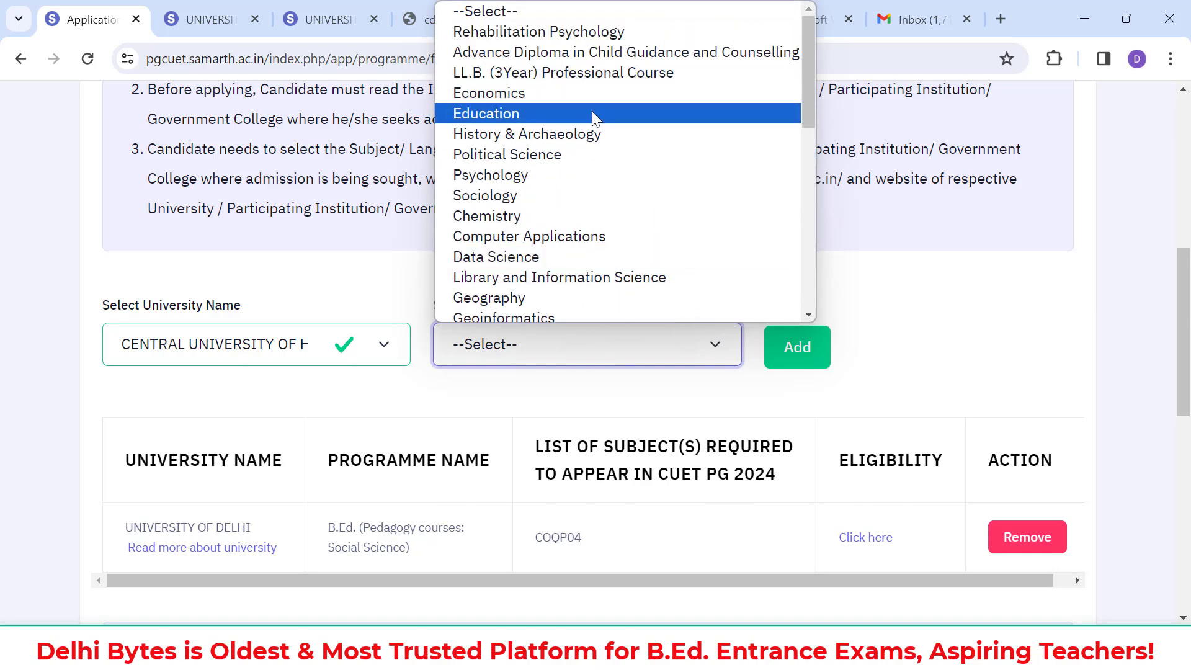
pyautogui.scroll(-3, 592, 111)
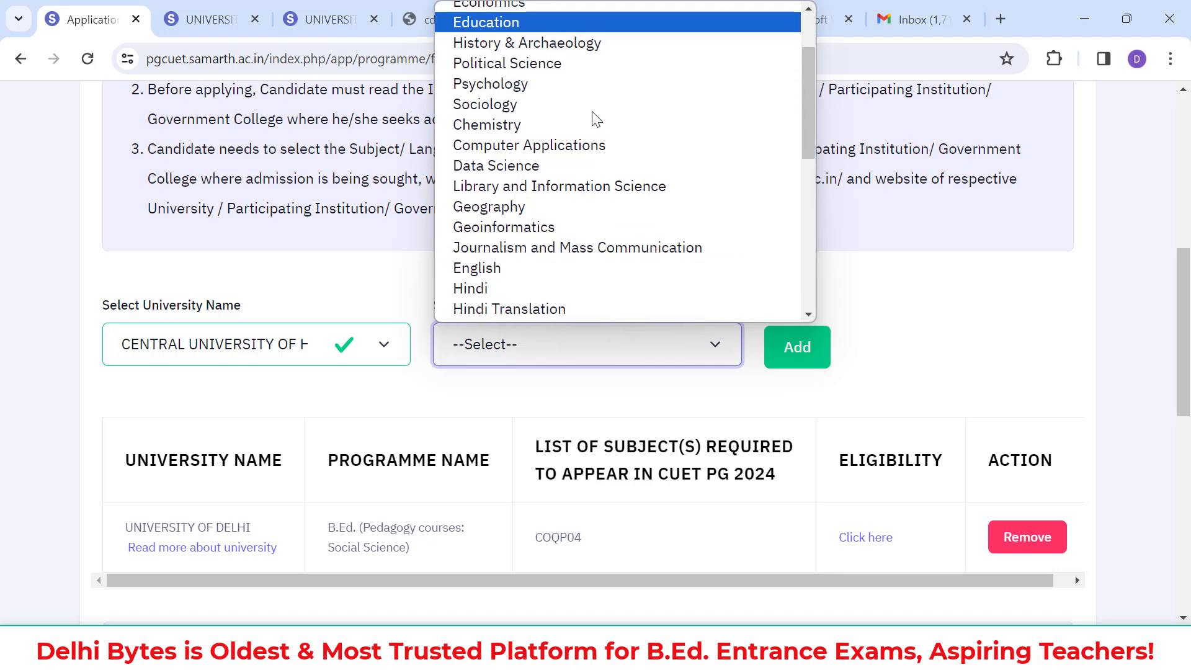
pyautogui.scroll(-5, 594, 115)
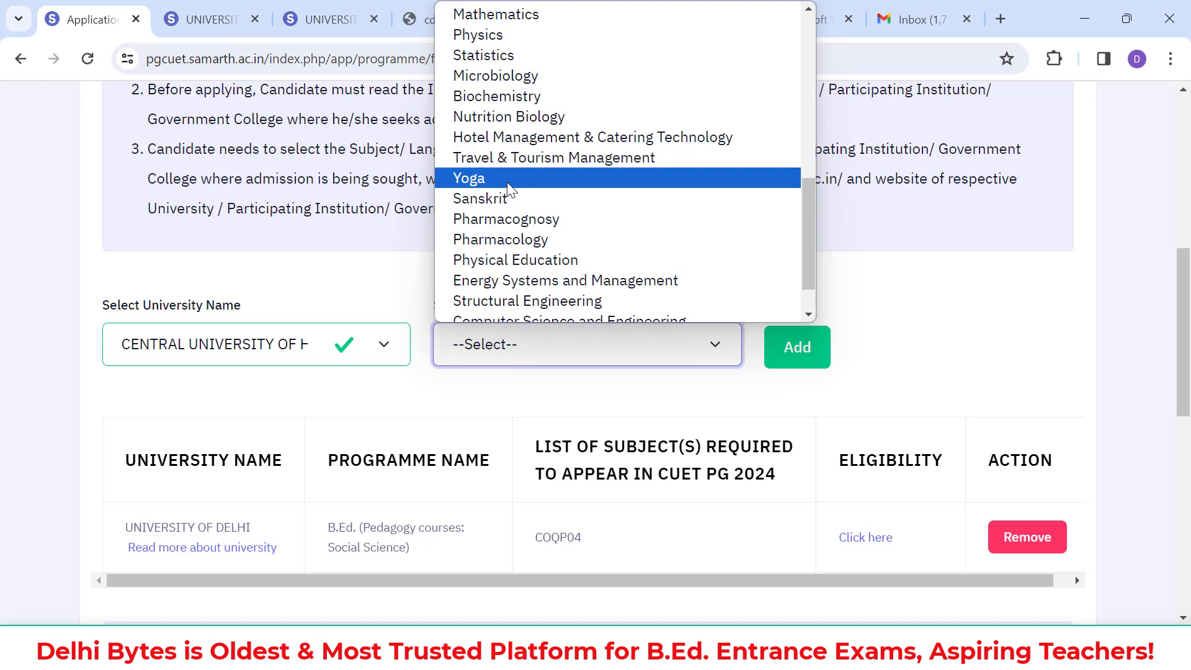
pyautogui.click(520, 178)
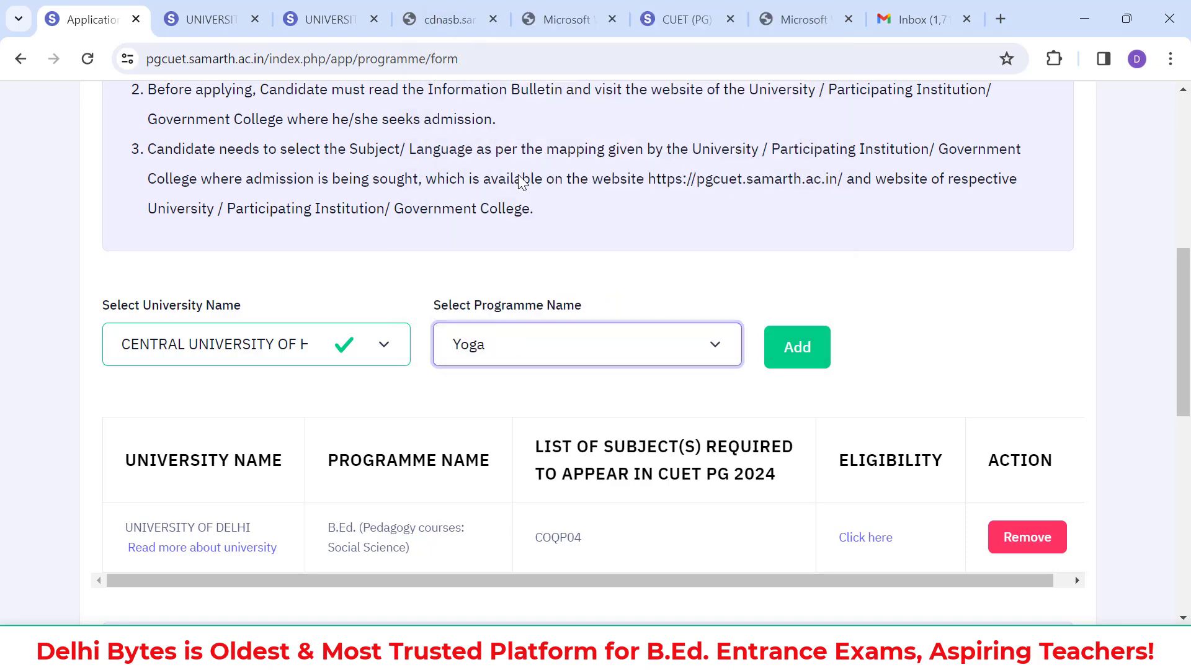
pyautogui.click(794, 348)
pyautogui.scroll(-5, 976, 440)
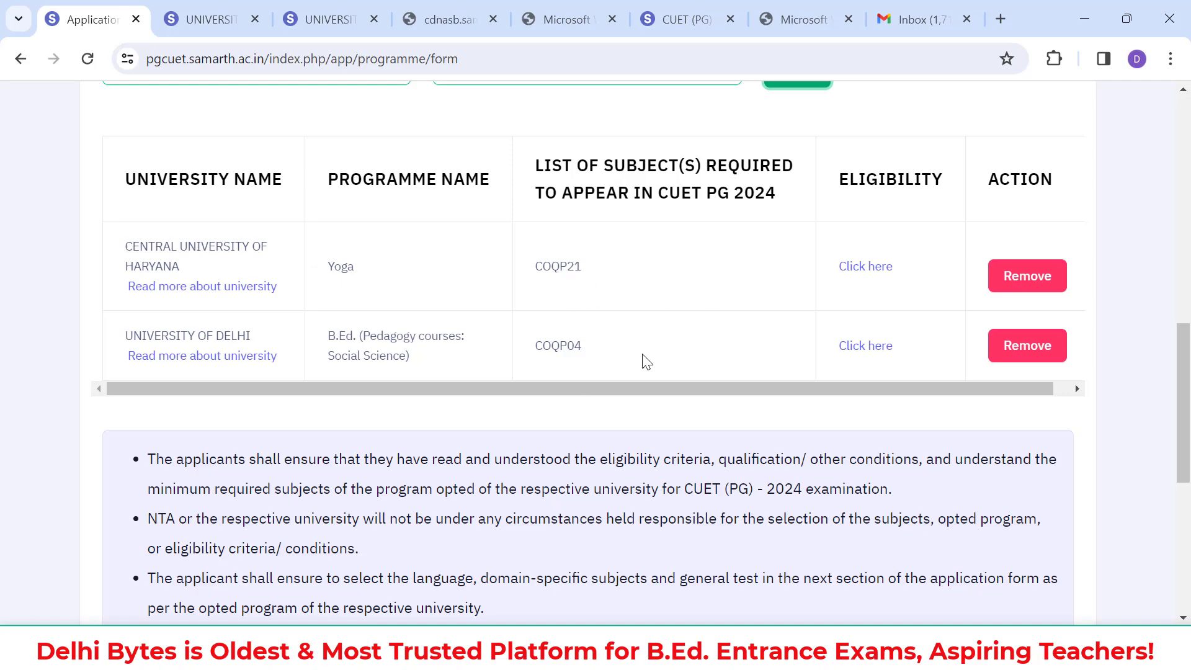
pyautogui.scroll(12, 645, 362)
pyautogui.scroll(-8, 645, 362)
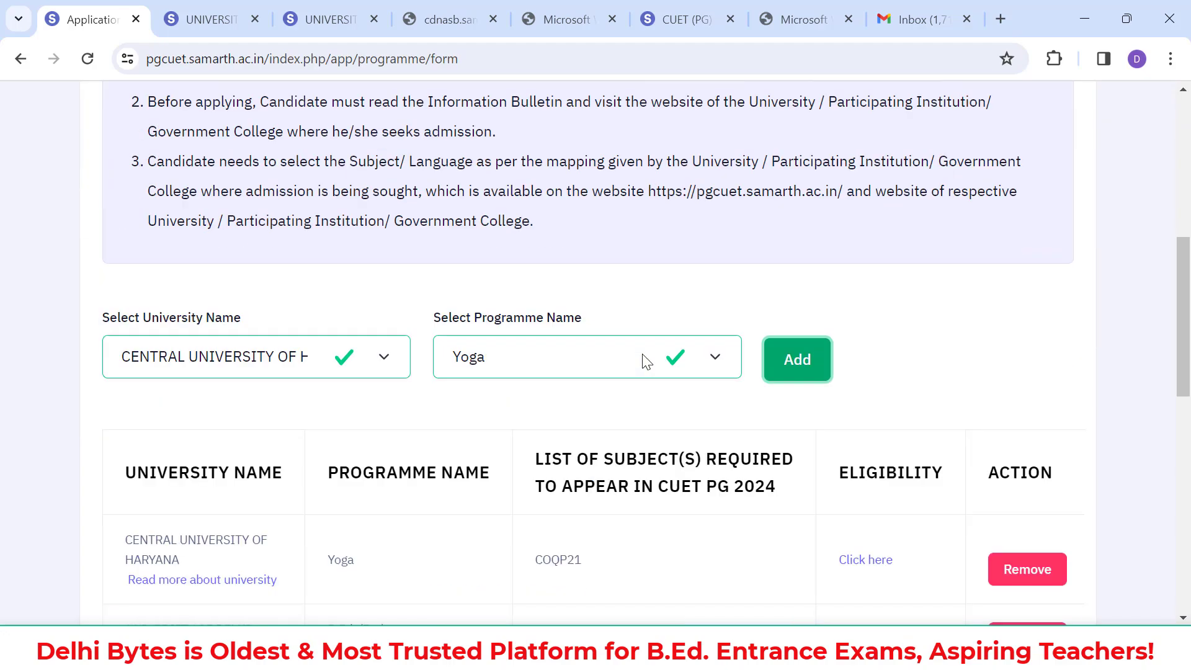
pyautogui.scroll(-10, 645, 362)
# Step: Reopen the programme choices from the preview and select TATA INSTITUTE OF SOCIAL SCIENCES (TISS)
pyautogui.click(691, 422)
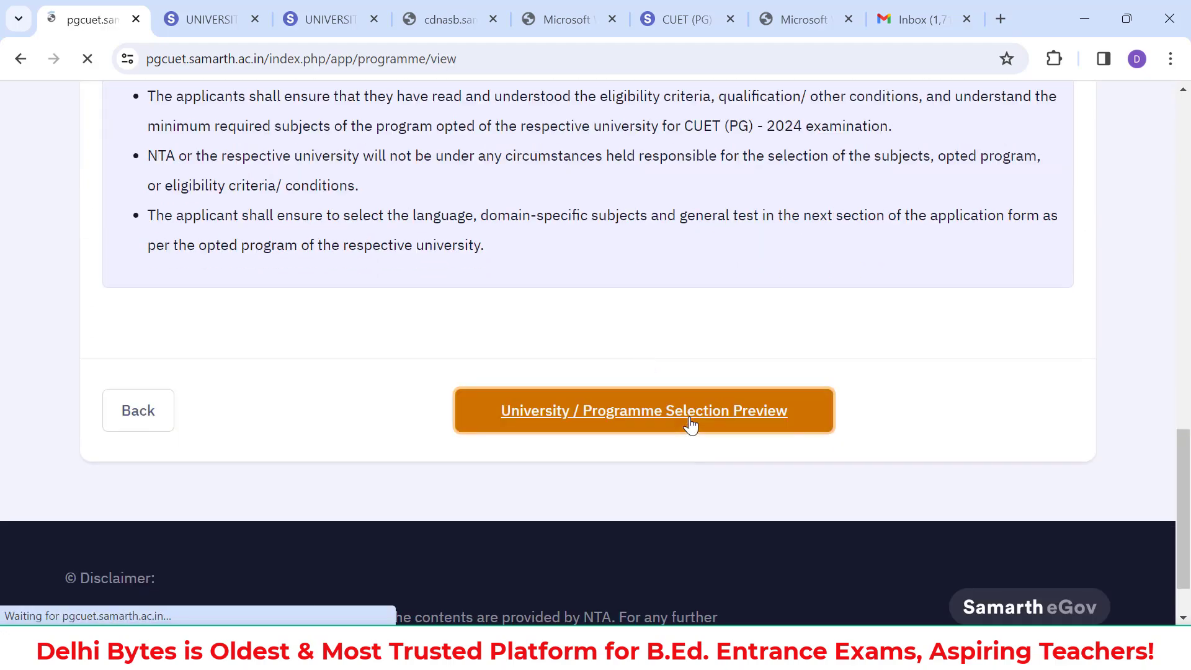
pyautogui.scroll(-10, 690, 425)
pyautogui.scroll(5, 690, 426)
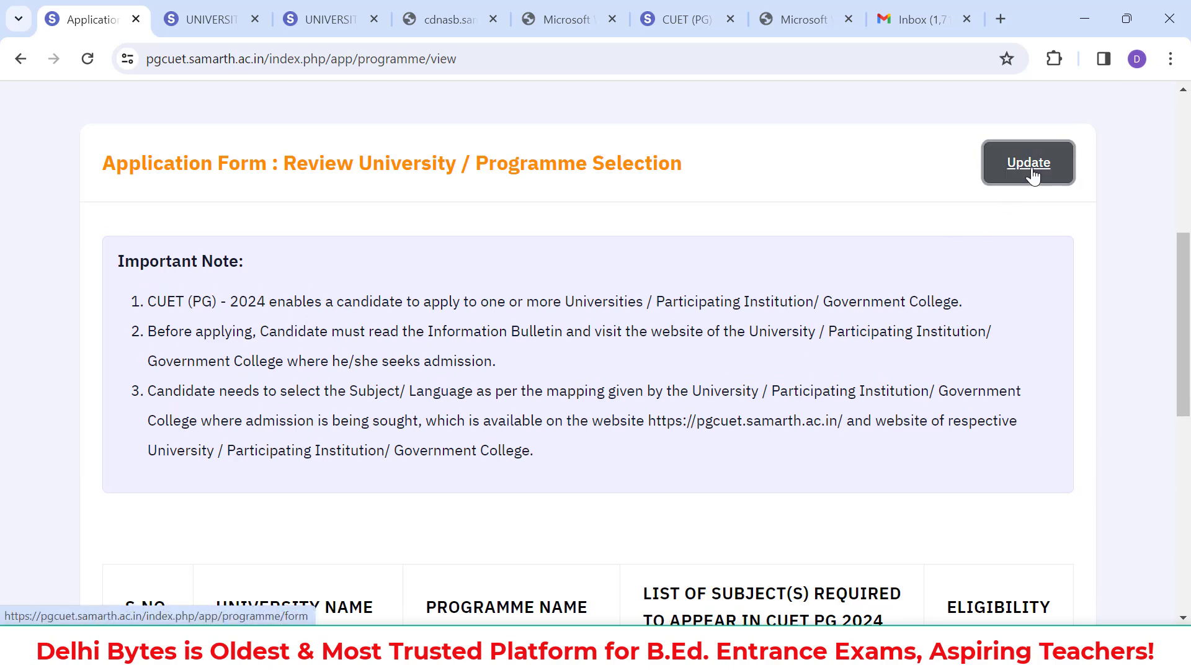
pyautogui.click(1031, 171)
pyautogui.scroll(-8, 553, 362)
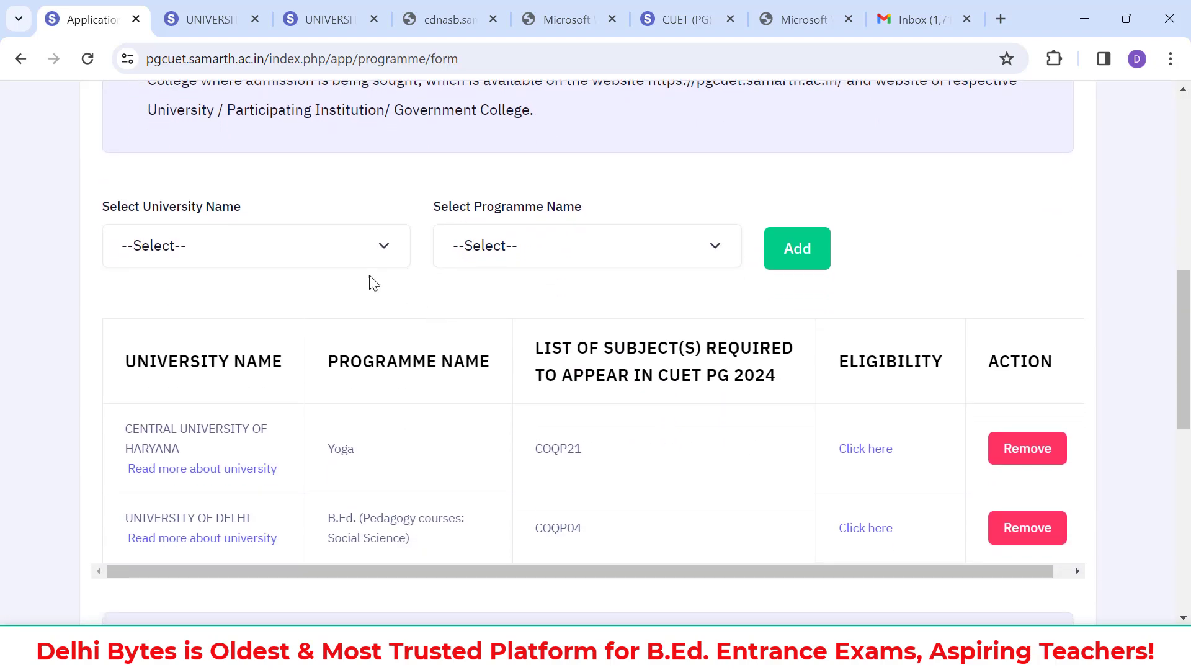
pyautogui.click(370, 260)
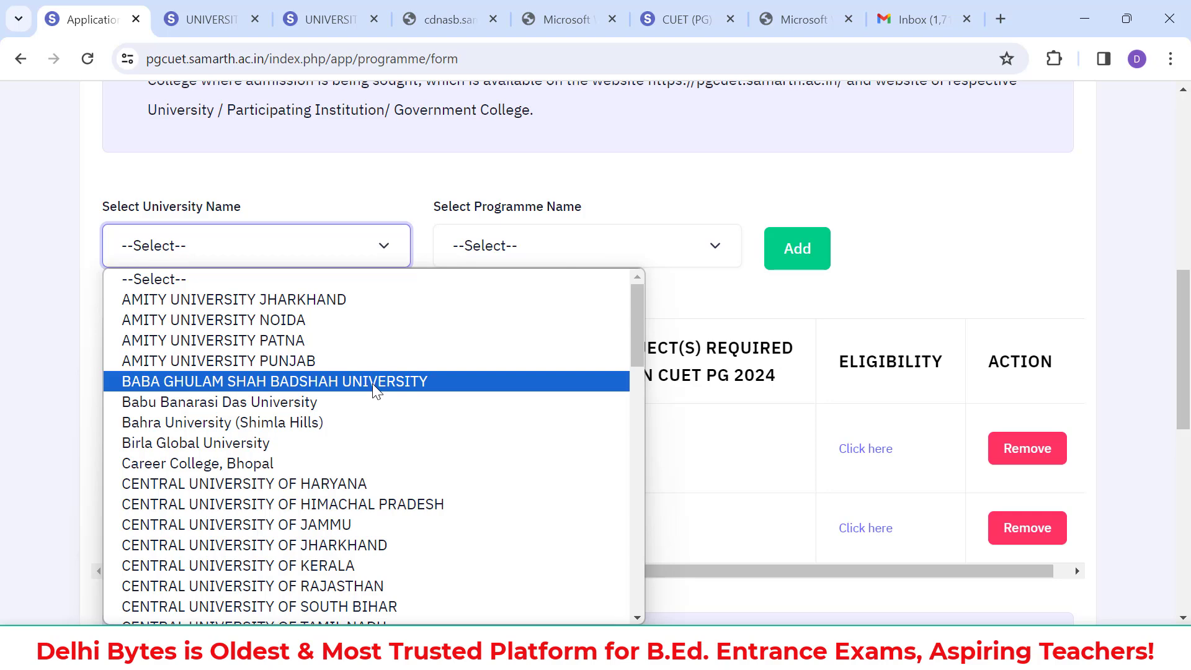
pyautogui.scroll(-7, 375, 391)
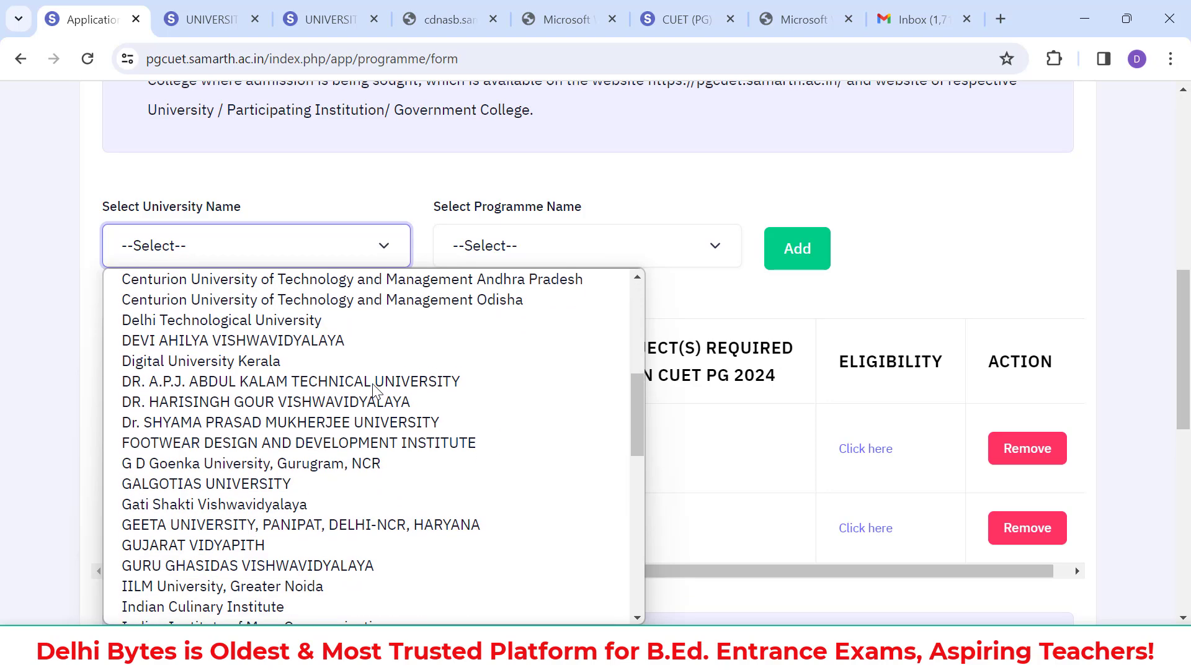
pyautogui.scroll(-5, 374, 387)
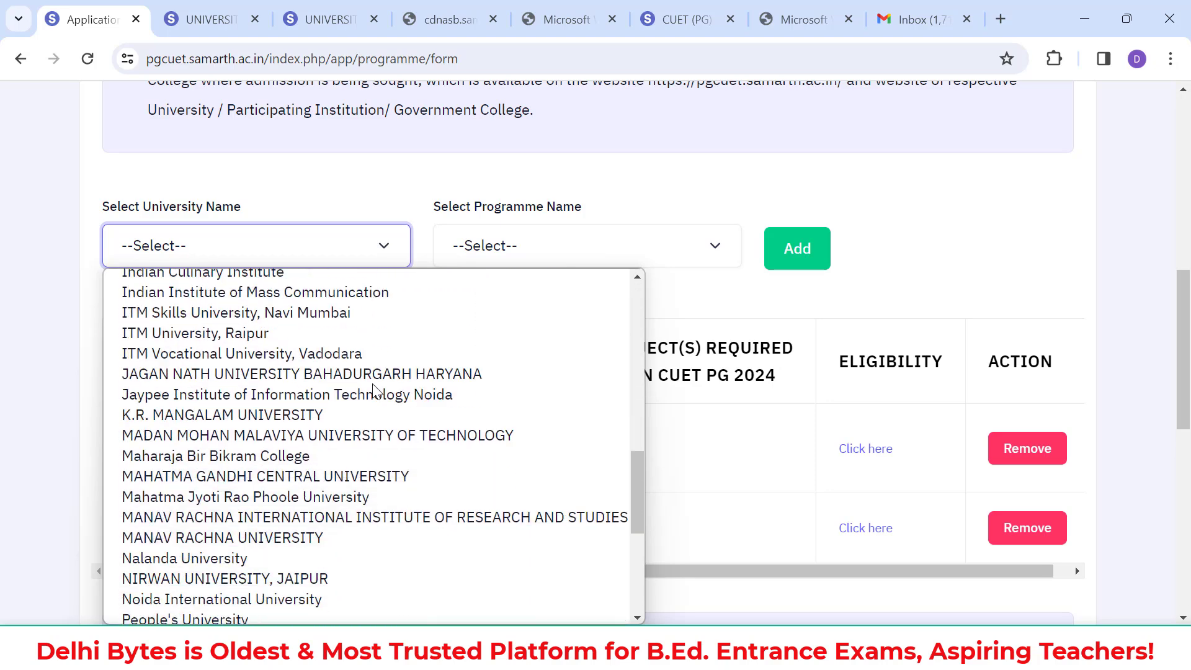
pyautogui.scroll(-4, 376, 391)
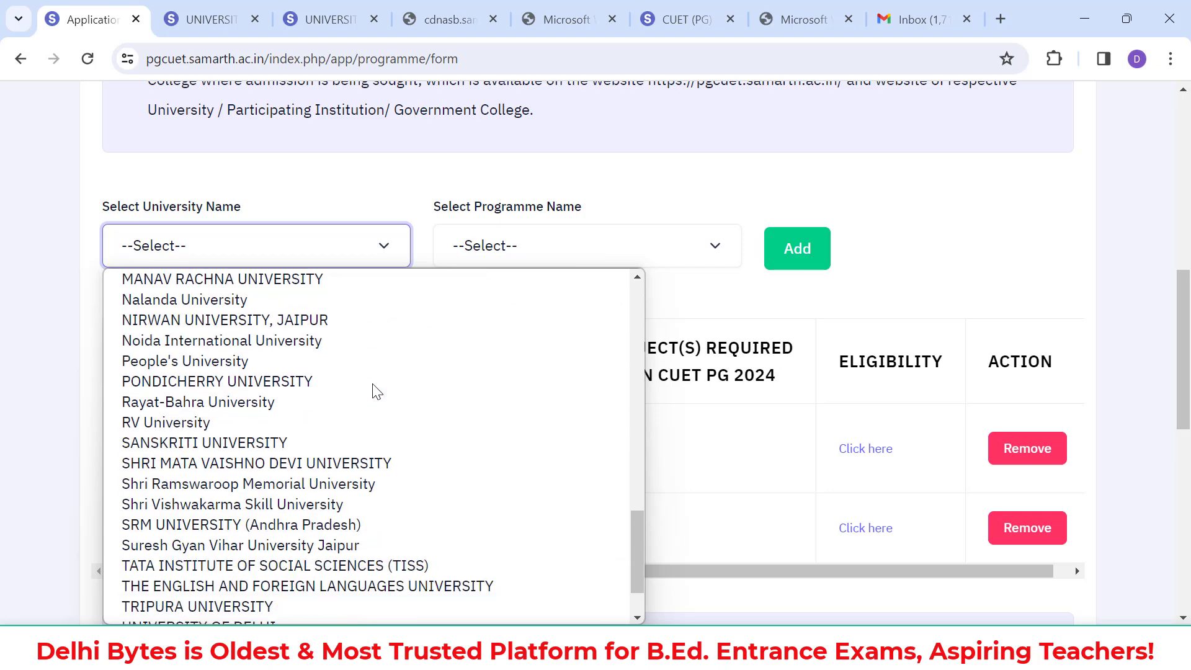
pyautogui.scroll(-1, 376, 391)
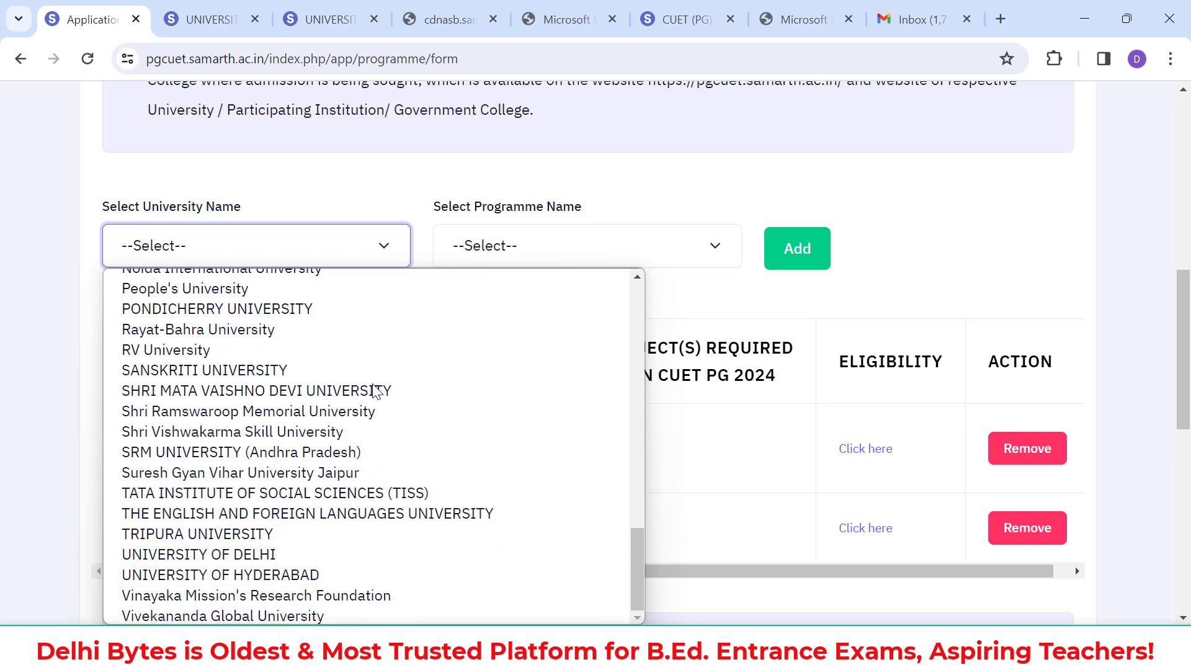
pyautogui.click(345, 500)
# Step: Pick B.Ed-M.Ed and add the TISS choice (COQP11) to the programme table
pyautogui.click(667, 235)
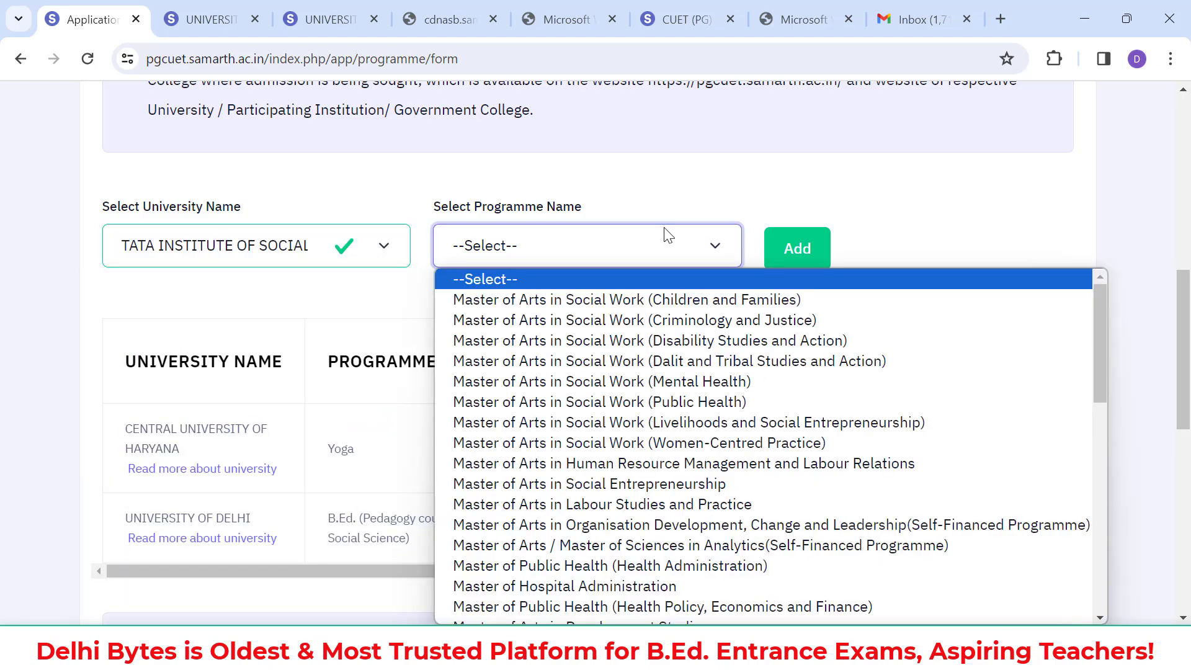
pyautogui.scroll(-6, 691, 378)
pyautogui.scroll(-2, 691, 376)
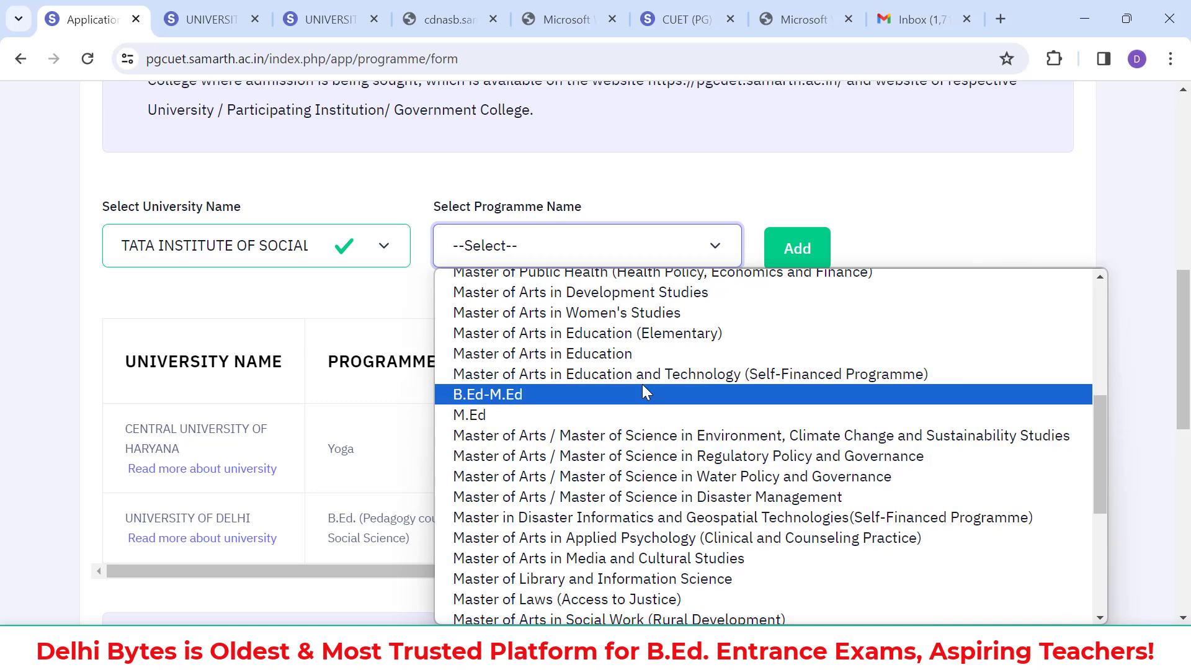
pyautogui.click(642, 394)
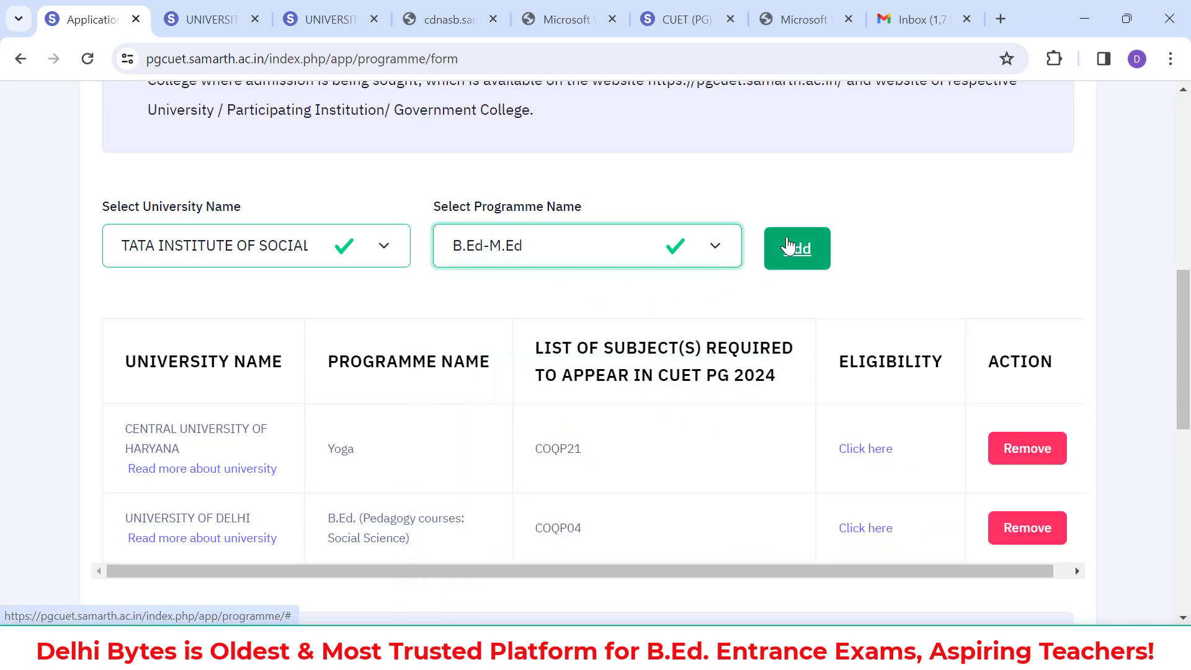
pyautogui.scroll(-5, 788, 245)
pyautogui.scroll(5, 788, 246)
pyautogui.click(804, 185)
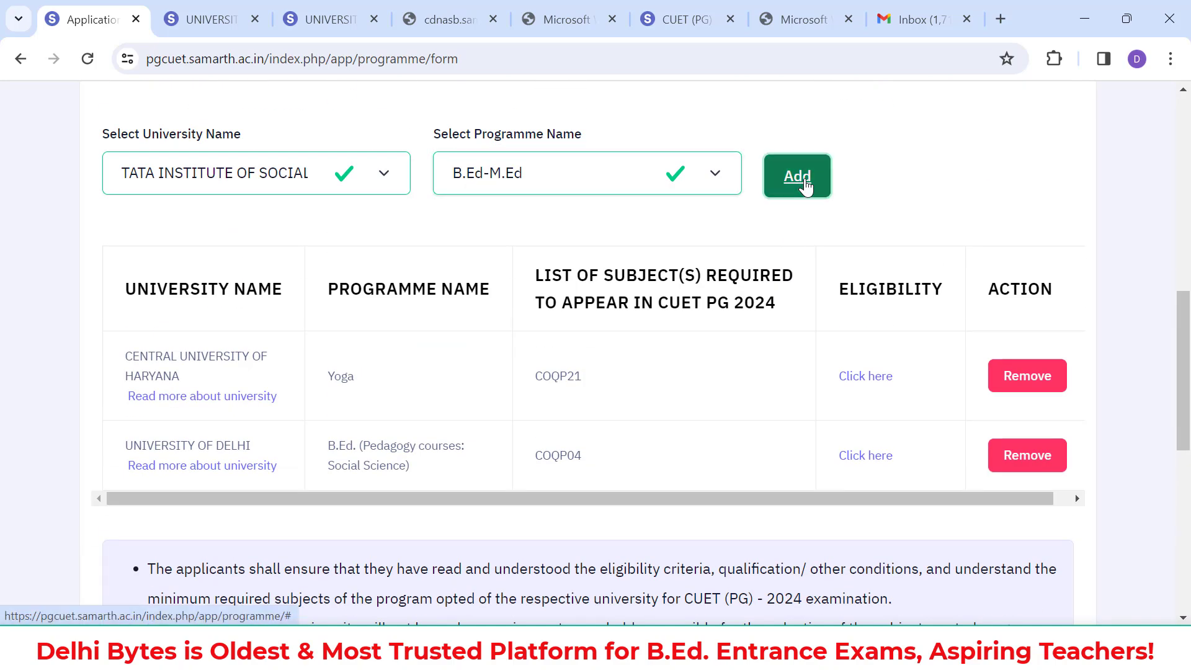
pyautogui.scroll(-2, 641, 519)
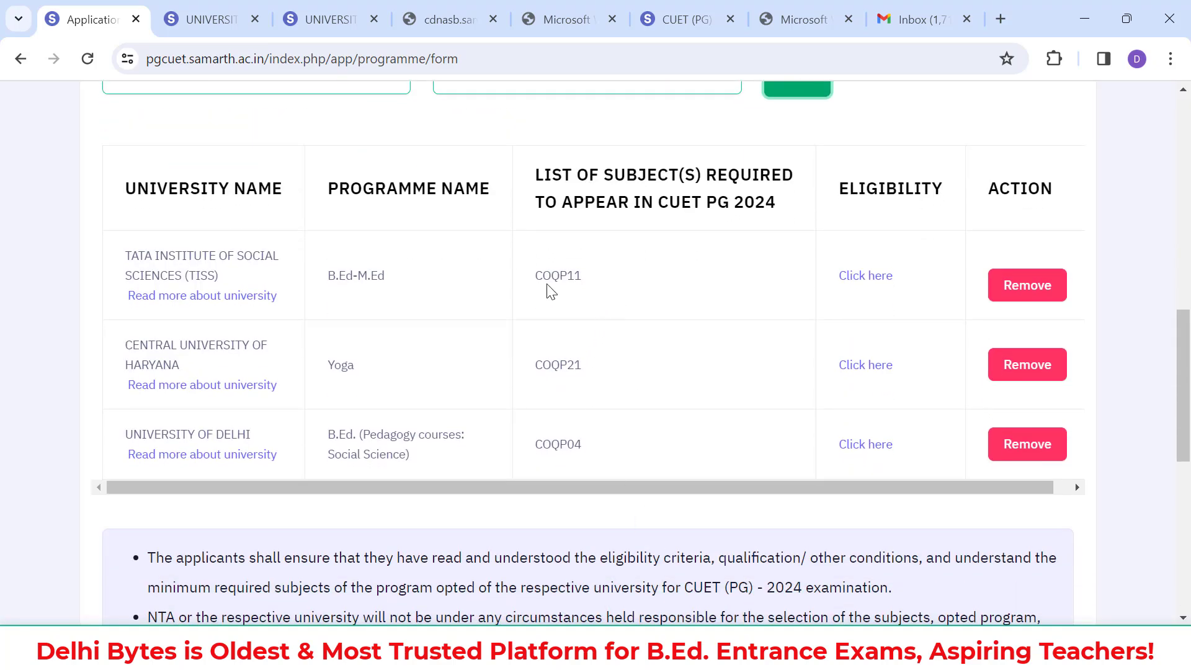
pyautogui.scroll(-6, 608, 467)
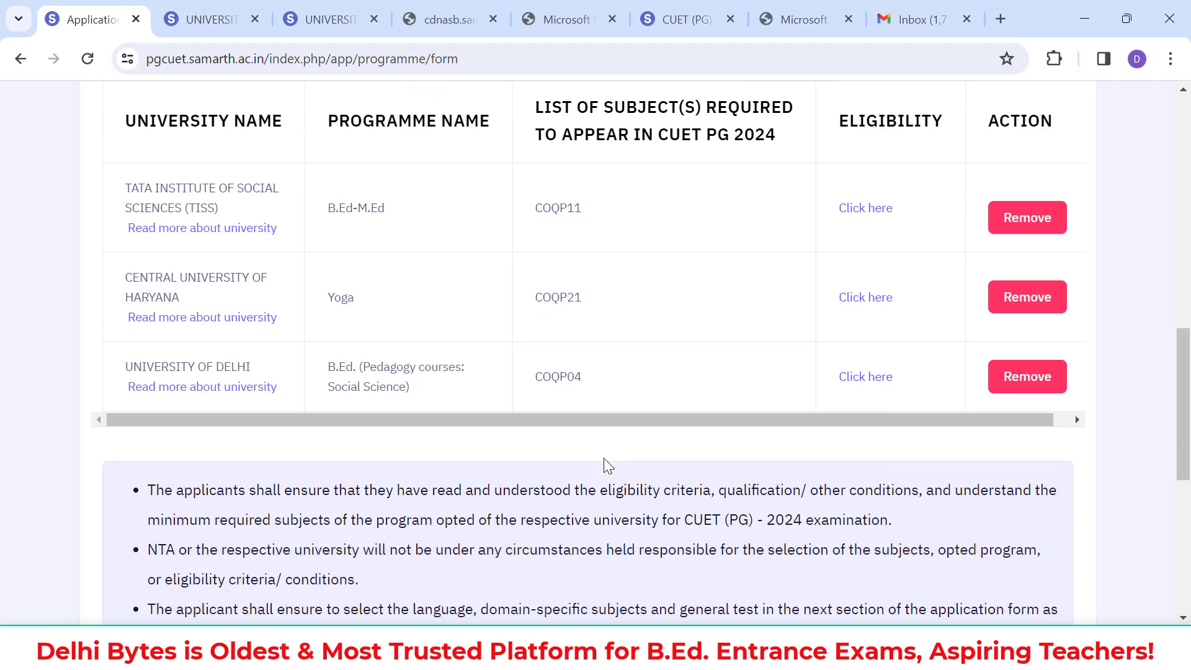
pyautogui.scroll(10, 608, 466)
pyautogui.scroll(5, 607, 464)
pyautogui.scroll(-15, 607, 466)
# Step: Review the three chosen programmes on the selection preview page
pyautogui.click(650, 338)
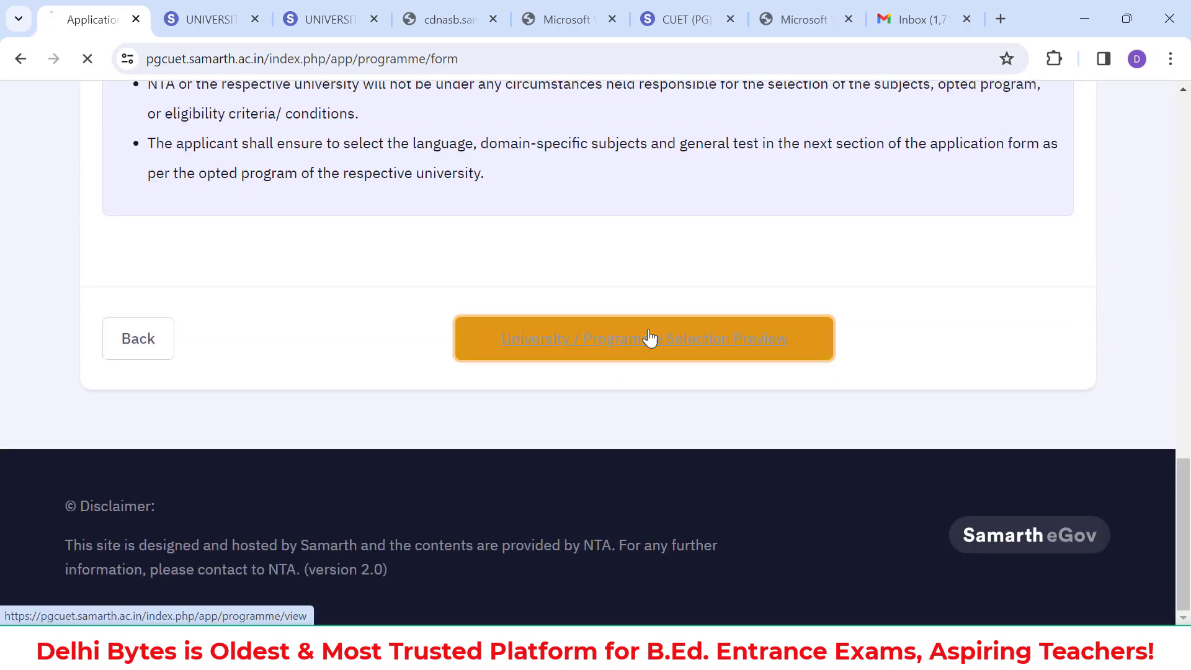
pyautogui.scroll(-5, 650, 338)
pyautogui.scroll(-7, 649, 337)
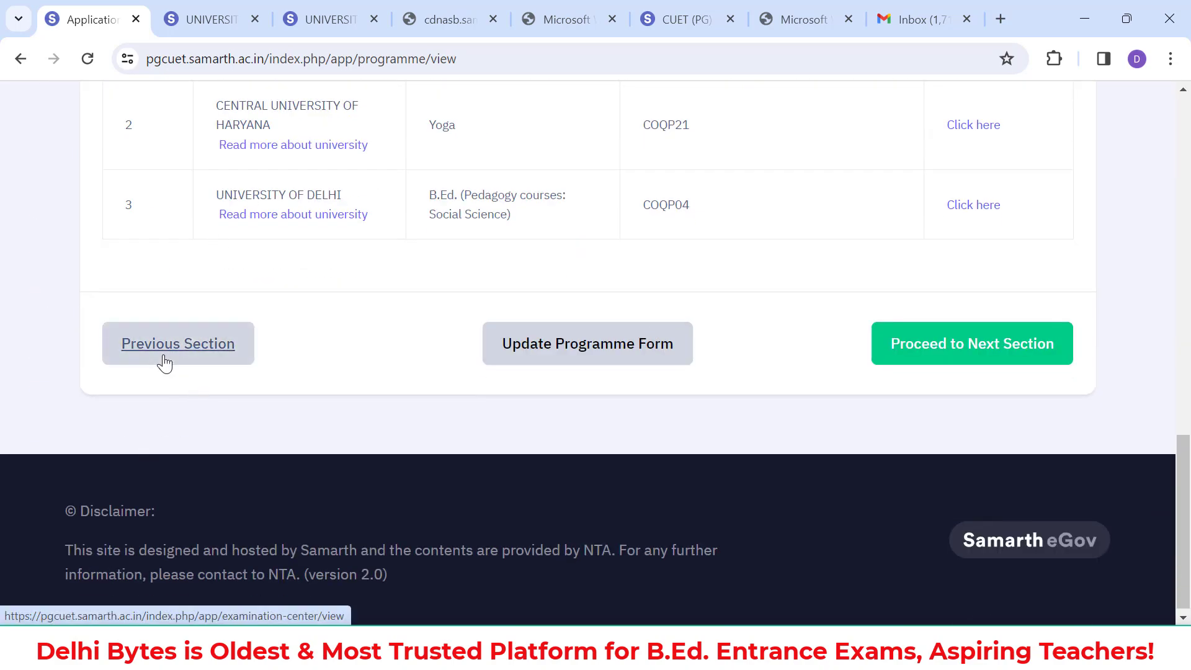
pyautogui.scroll(10, 508, 207)
pyautogui.scroll(2, 509, 211)
pyautogui.scroll(-12, 508, 210)
# Step: Proceed to the Test Paper / Subject(s) Selection form listing COQP11, COQP21 and COQP04
pyautogui.click(941, 340)
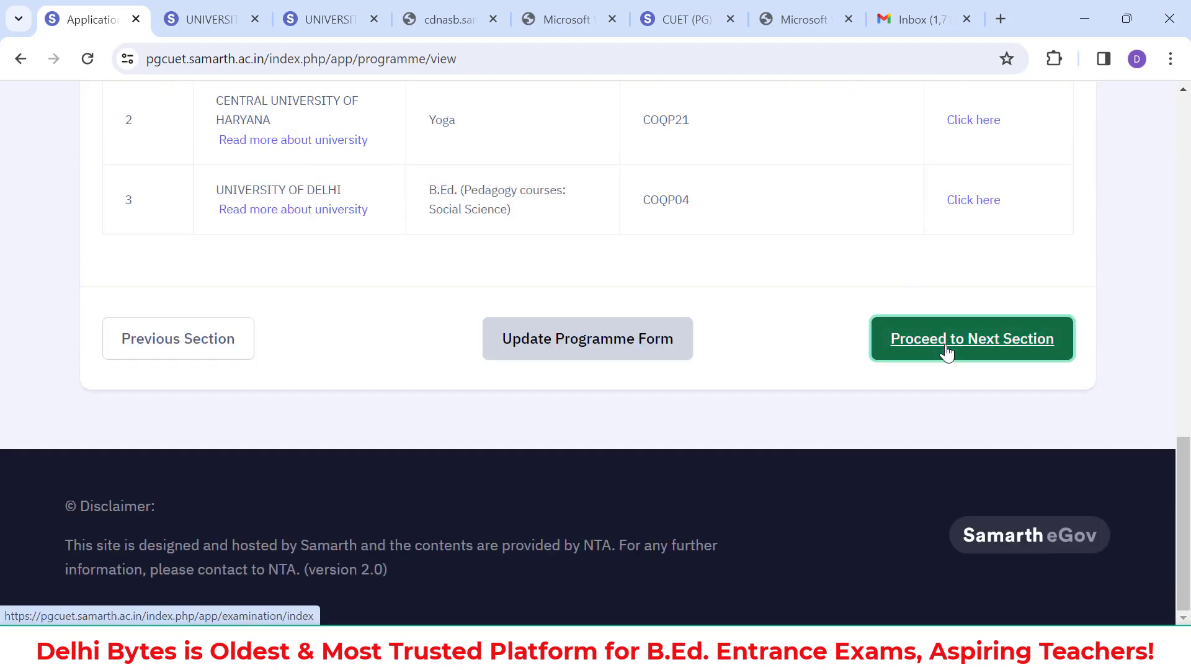
pyautogui.scroll(-10, 829, 412)
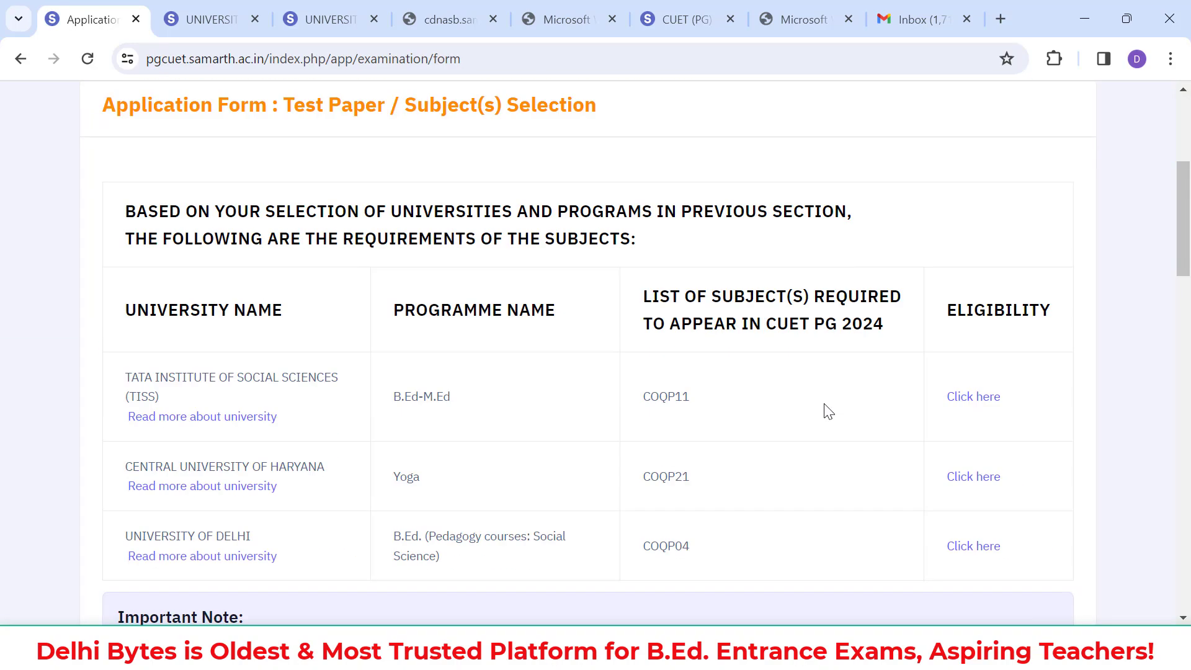
pyautogui.scroll(-2, 829, 411)
pyautogui.scroll(1, 829, 411)
pyautogui.scroll(-1, 829, 412)
pyautogui.scroll(-1, 829, 412)
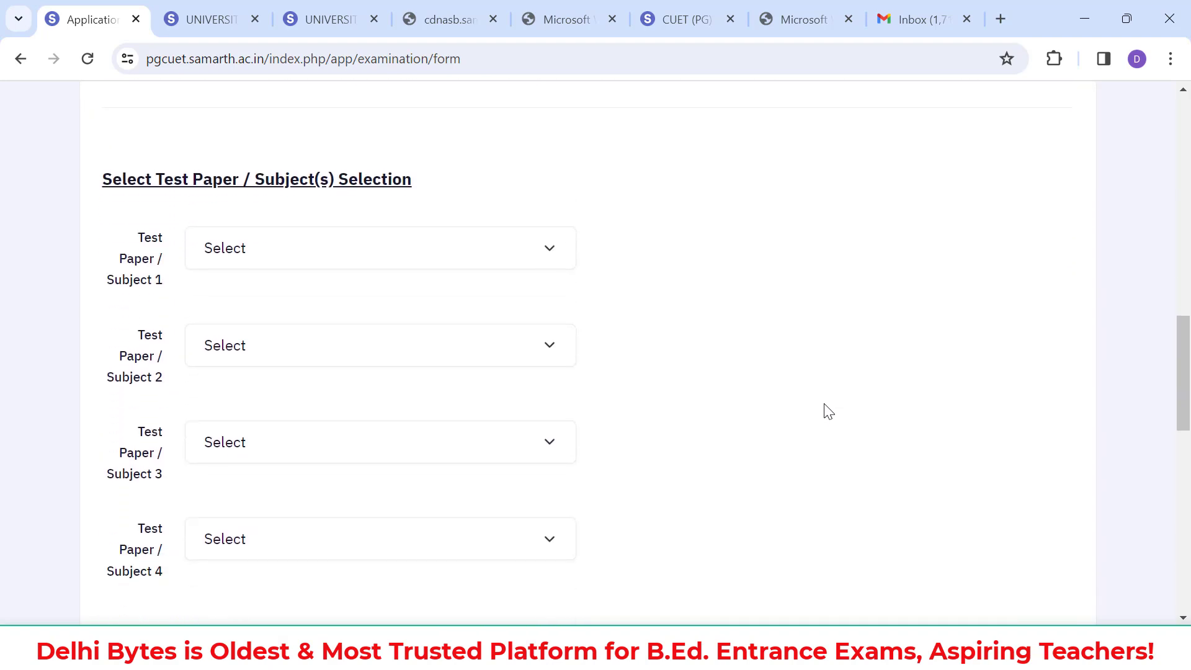
# Step: Set Subject 1 to COQP04 and Subject 2 to COQP21 : Yoga
pyautogui.click(549, 240)
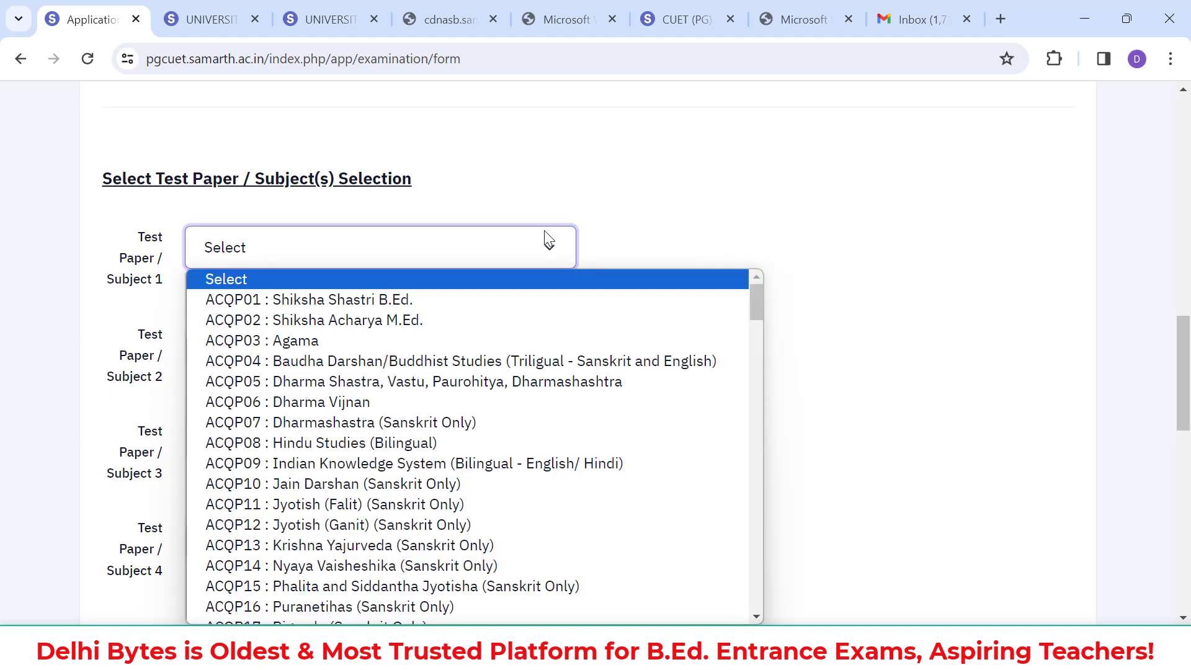
pyautogui.scroll(-3, 546, 442)
pyautogui.scroll(-4, 546, 442)
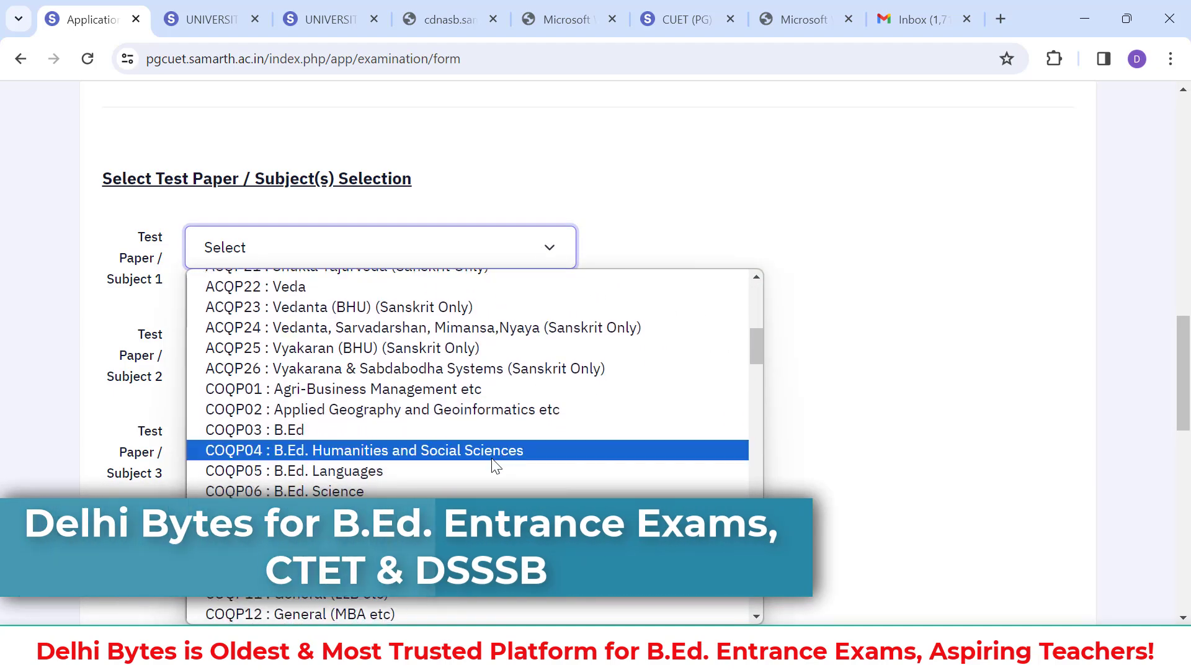
pyautogui.click(485, 450)
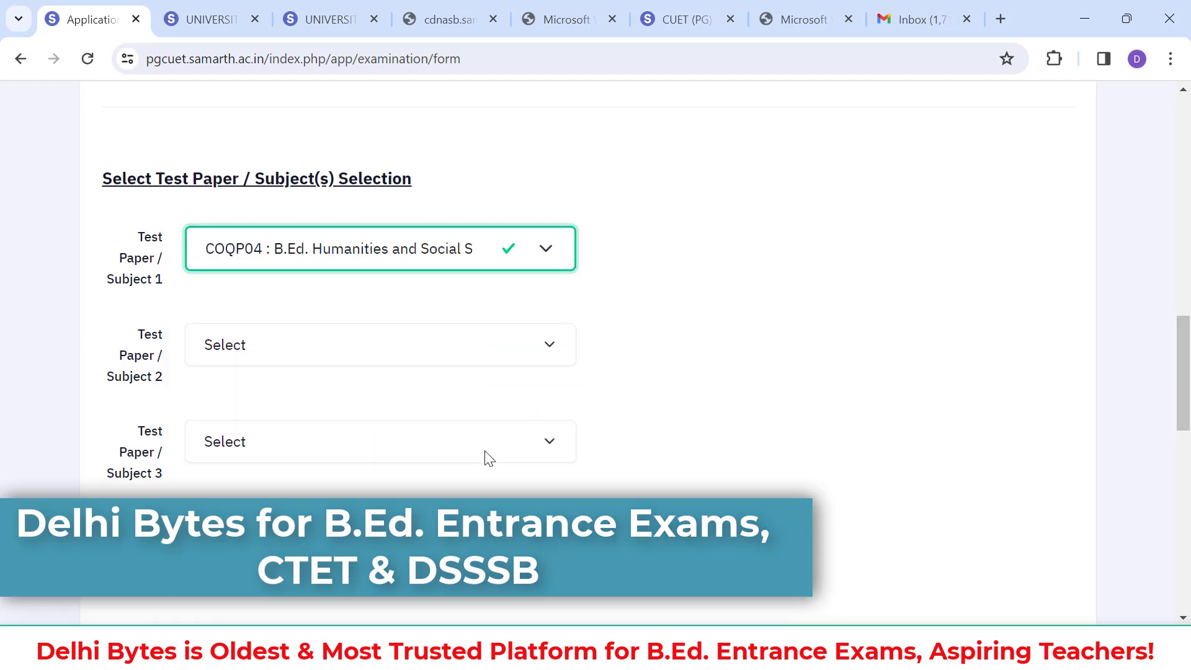
pyautogui.click(433, 353)
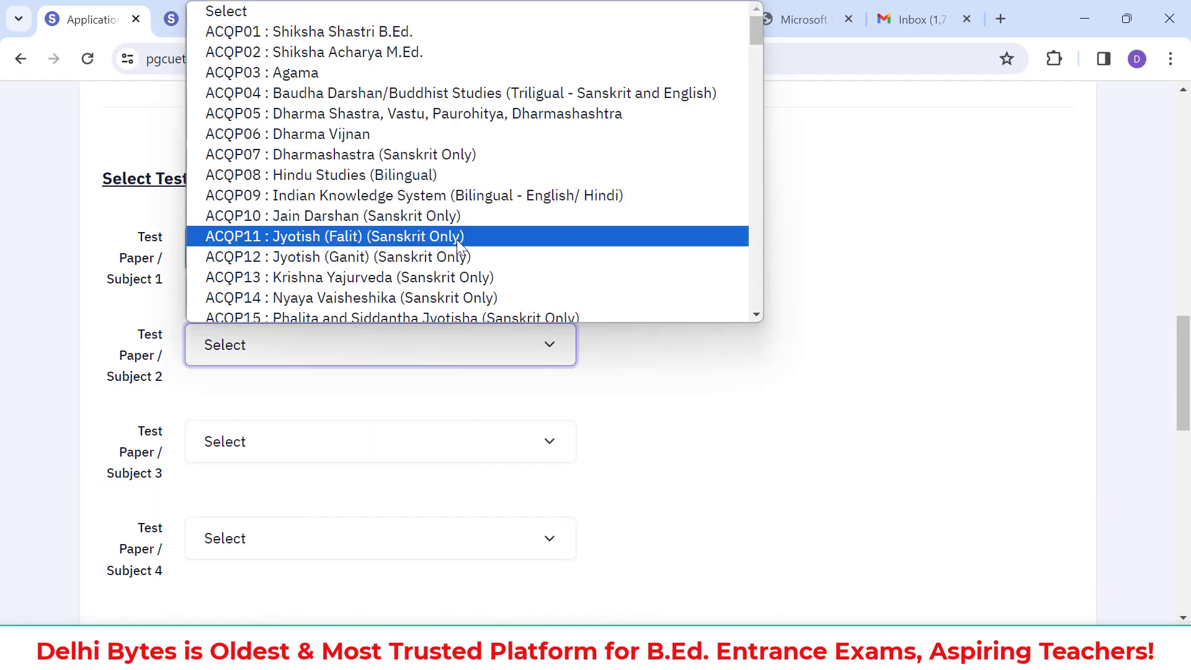
pyautogui.scroll(-3, 458, 242)
pyautogui.scroll(-9, 460, 247)
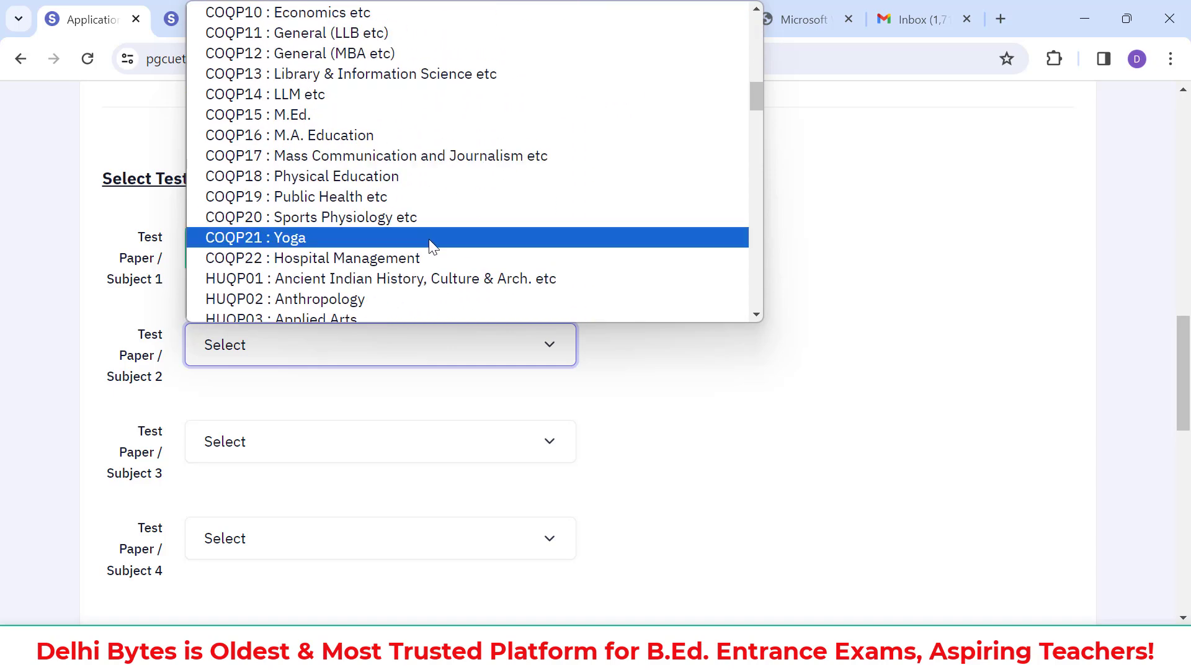
pyautogui.click(433, 240)
# Step: Set Subject 3 to LAQP01 : English and Subject 4 to ACQP16 : Puranetihas
pyautogui.scroll(-3, 627, 397)
pyautogui.scroll(12, 518, 279)
pyautogui.scroll(-12, 402, 310)
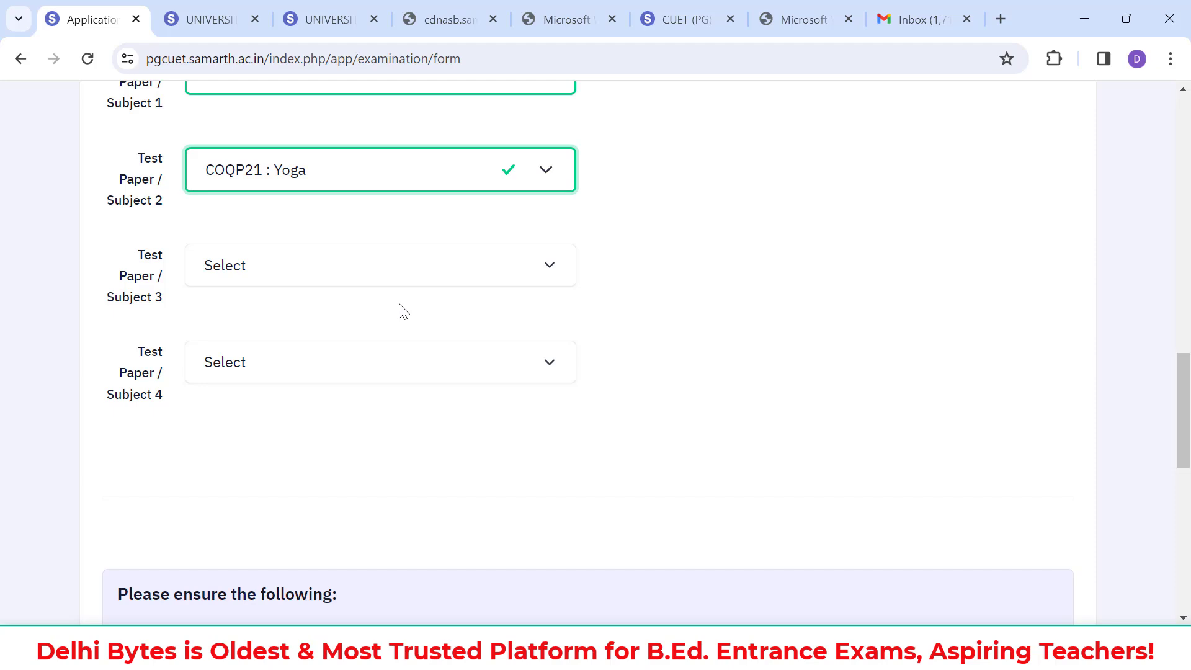
pyautogui.scroll(6, 401, 305)
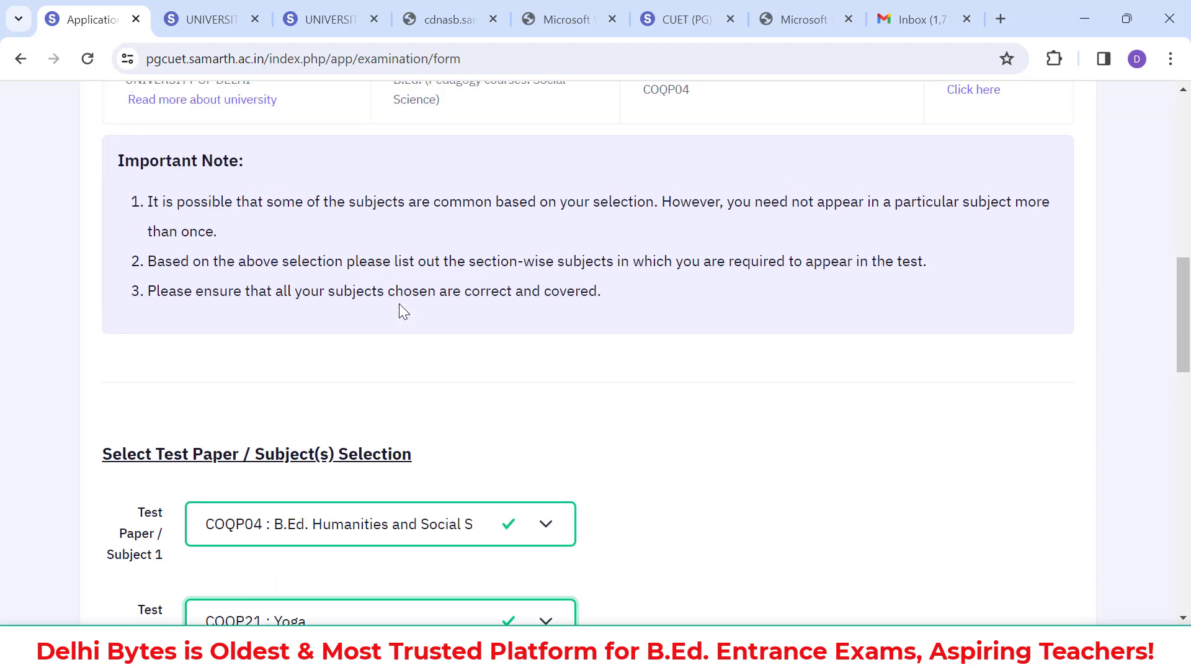
pyautogui.scroll(-5, 402, 310)
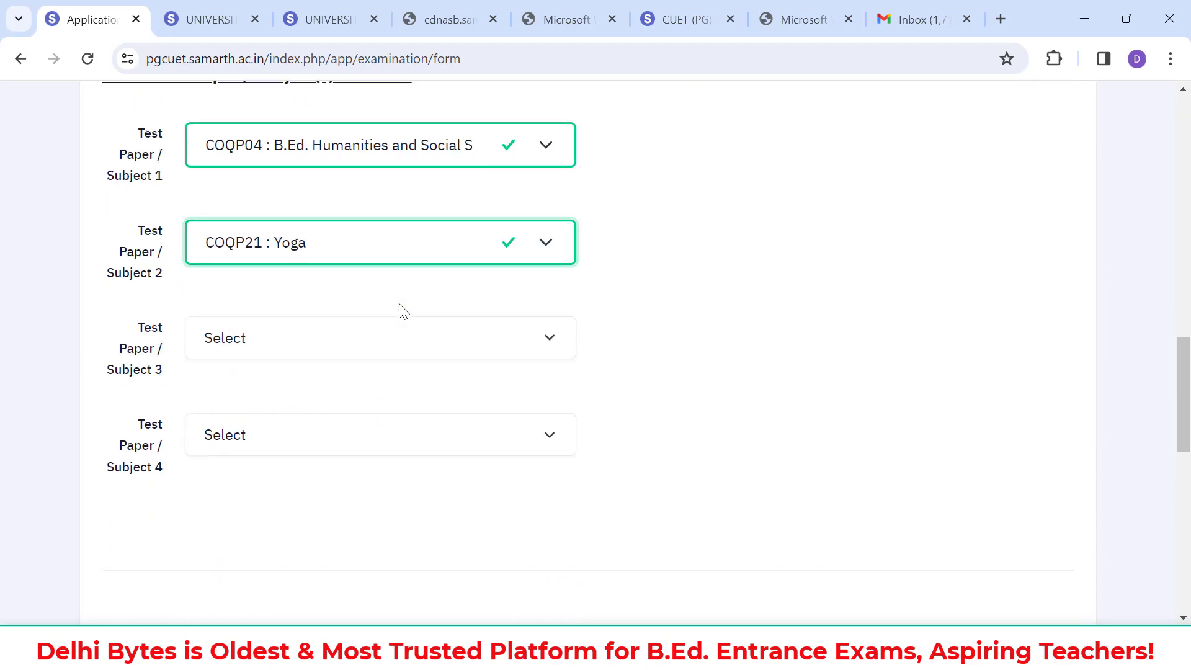
pyautogui.click(345, 349)
pyautogui.scroll(-20, 375, 220)
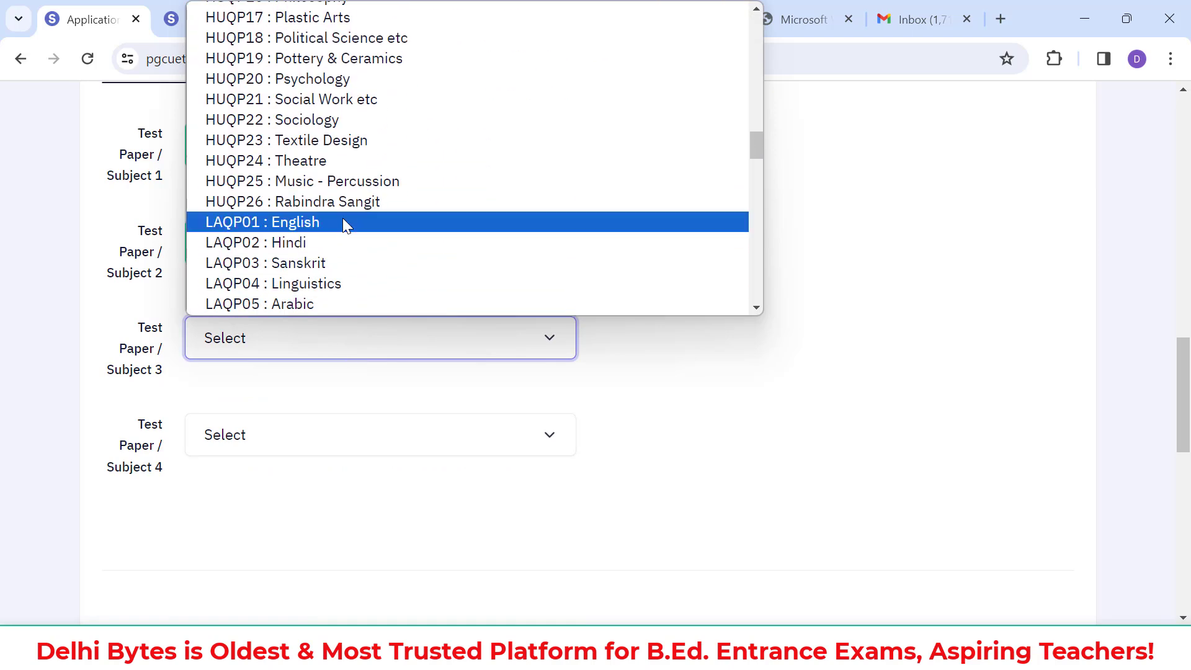
pyautogui.click(343, 222)
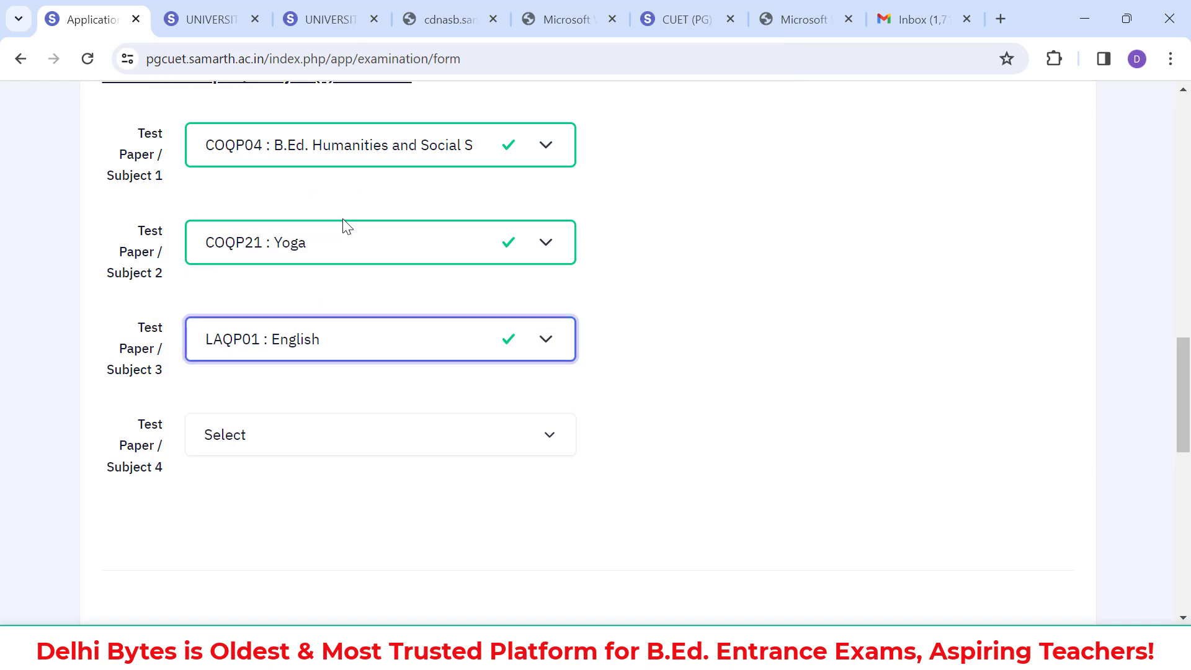
pyautogui.click(337, 436)
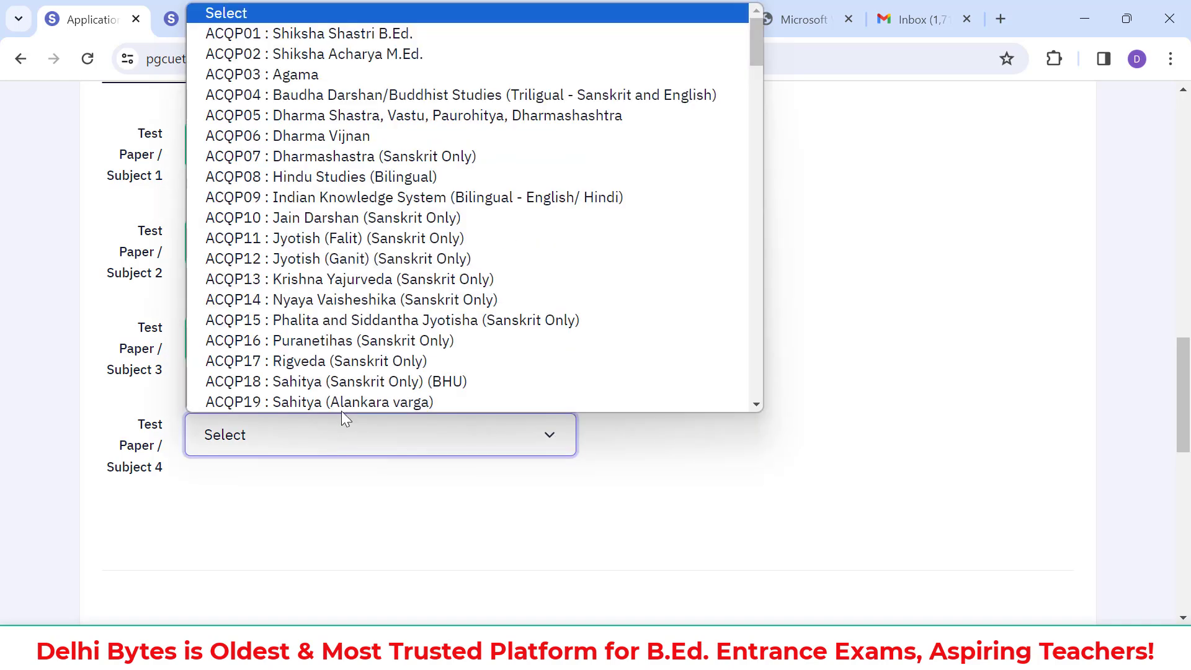
pyautogui.click(363, 340)
pyautogui.scroll(1, 574, 343)
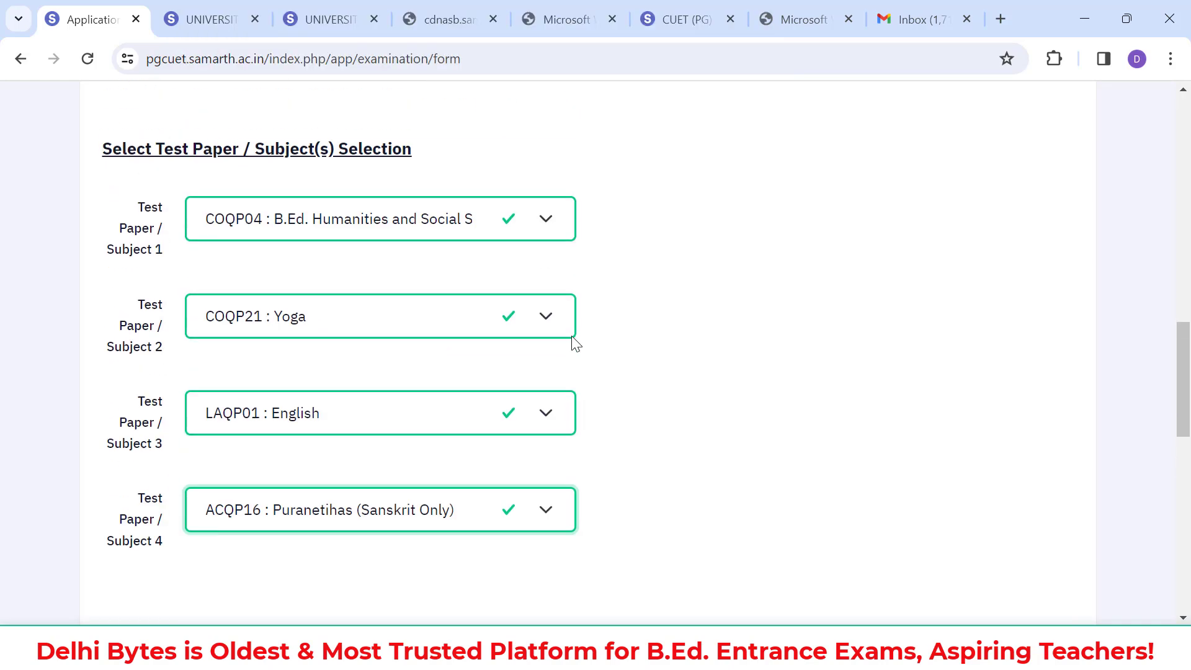
pyautogui.scroll(5, 434, 380)
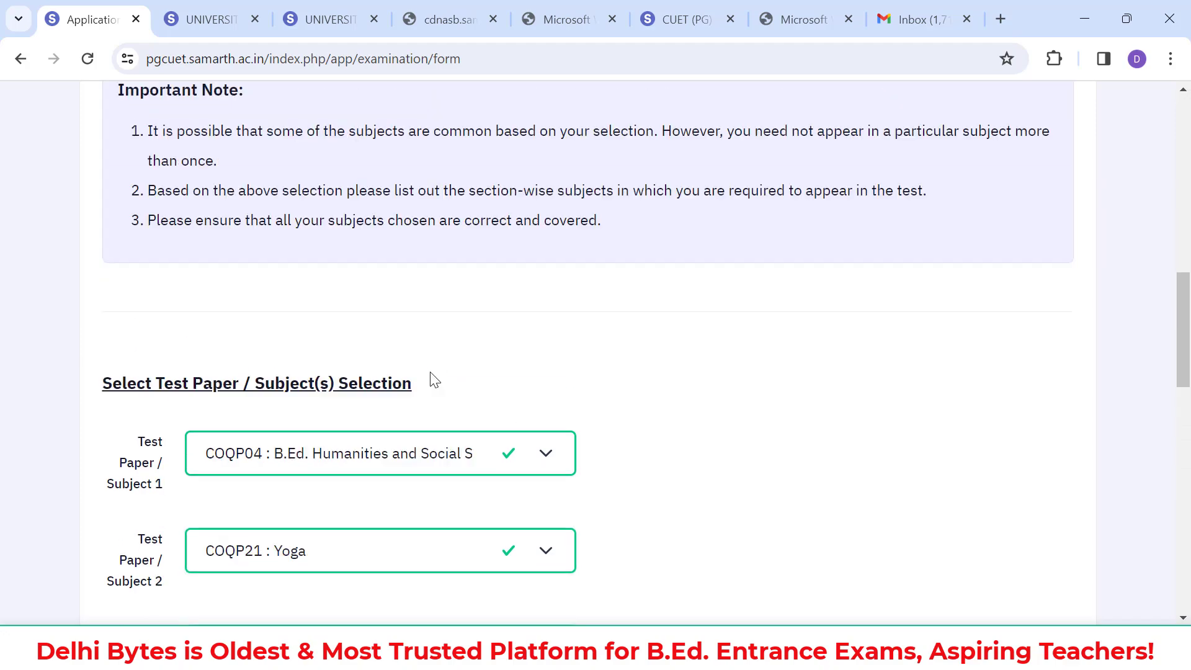
pyautogui.scroll(10, 434, 380)
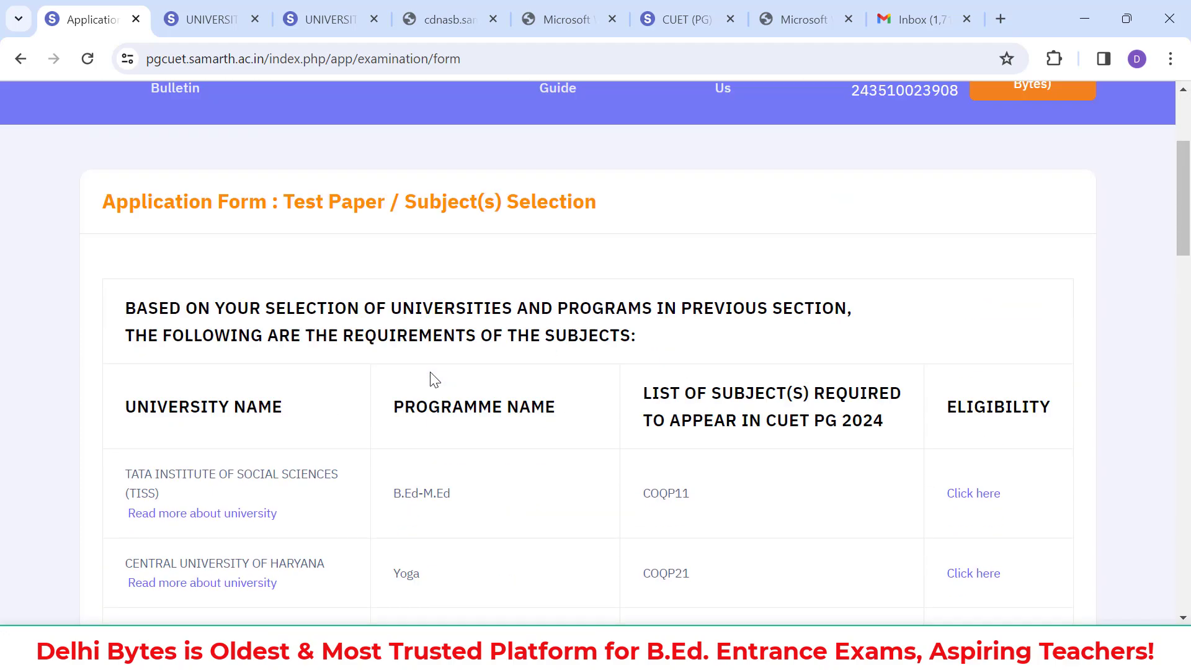
pyautogui.scroll(-8, 434, 380)
pyautogui.scroll(-3, 434, 379)
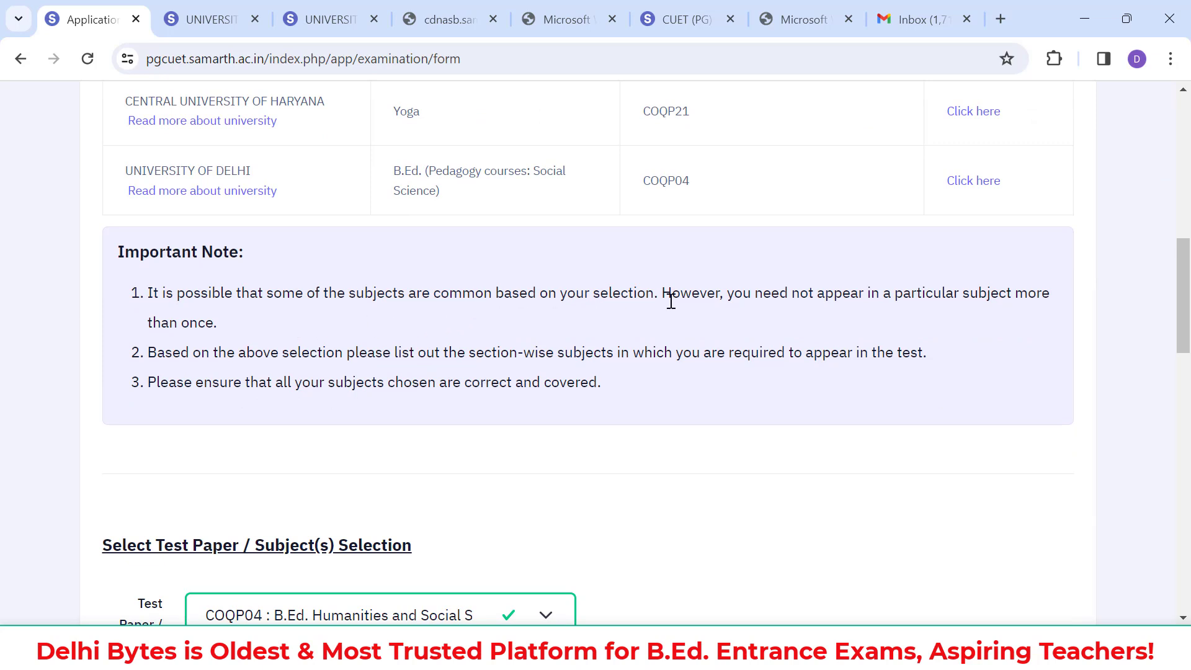
pyautogui.scroll(-1, 906, 322)
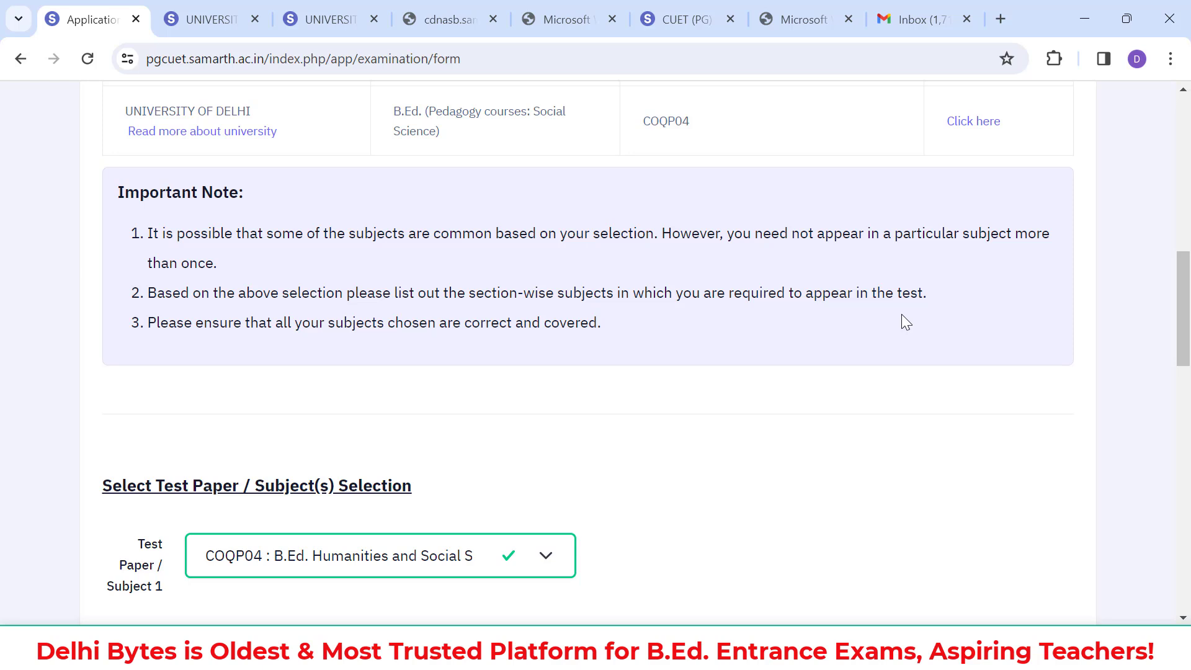
pyautogui.scroll(-1, 902, 314)
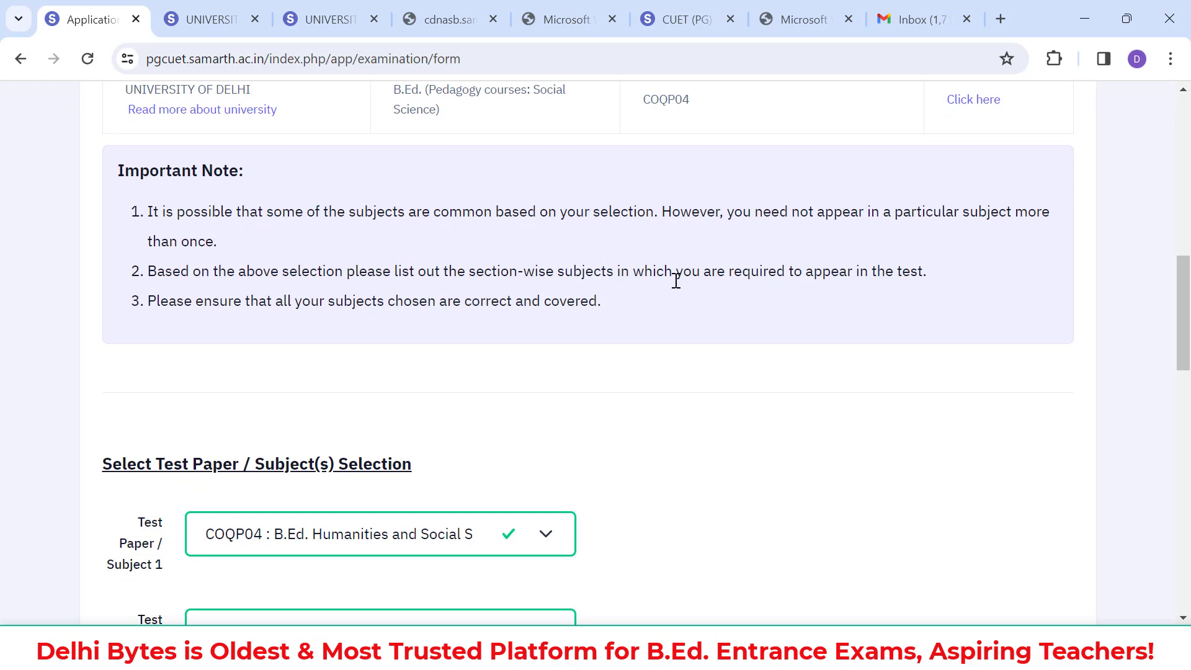
pyautogui.scroll(-1, 676, 281)
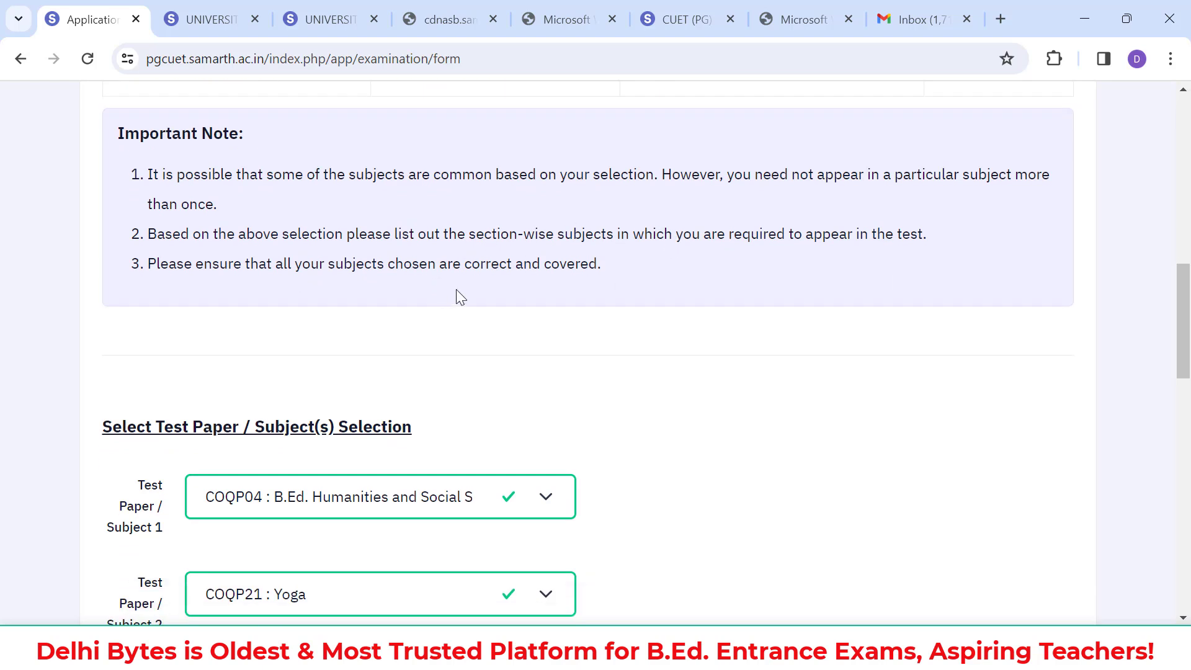
pyautogui.scroll(-3, 505, 287)
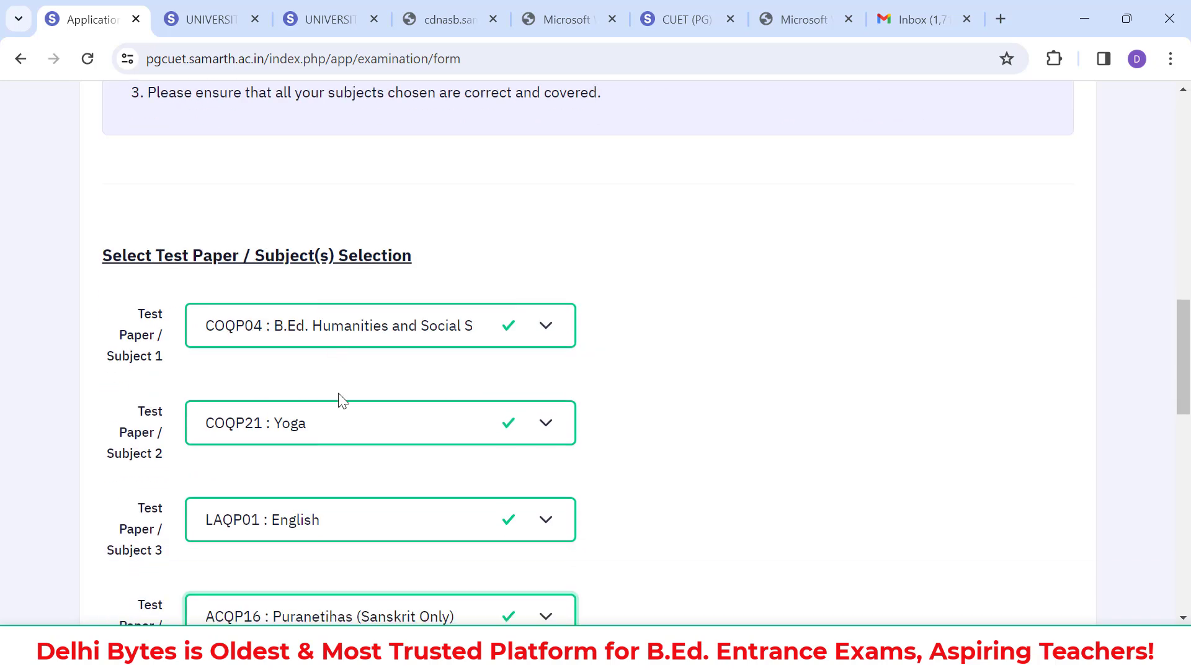
pyautogui.scroll(-10, 343, 452)
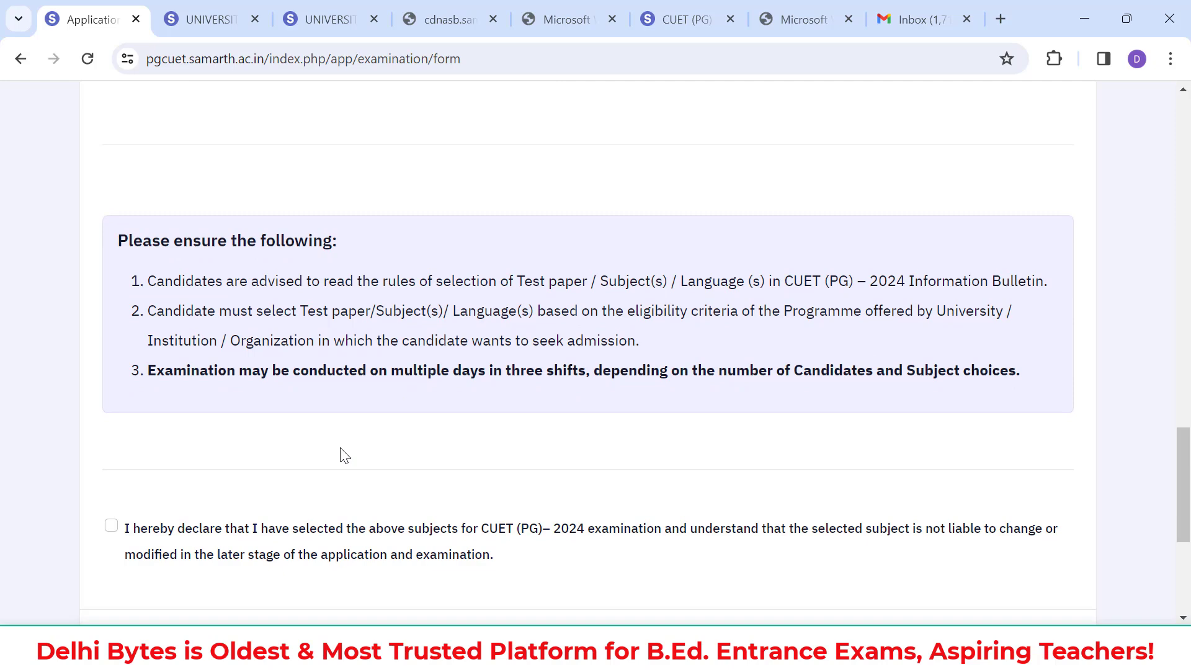
# Step: Accept the subject selection declaration and save the four test papers
pyautogui.scroll(-2, 344, 456)
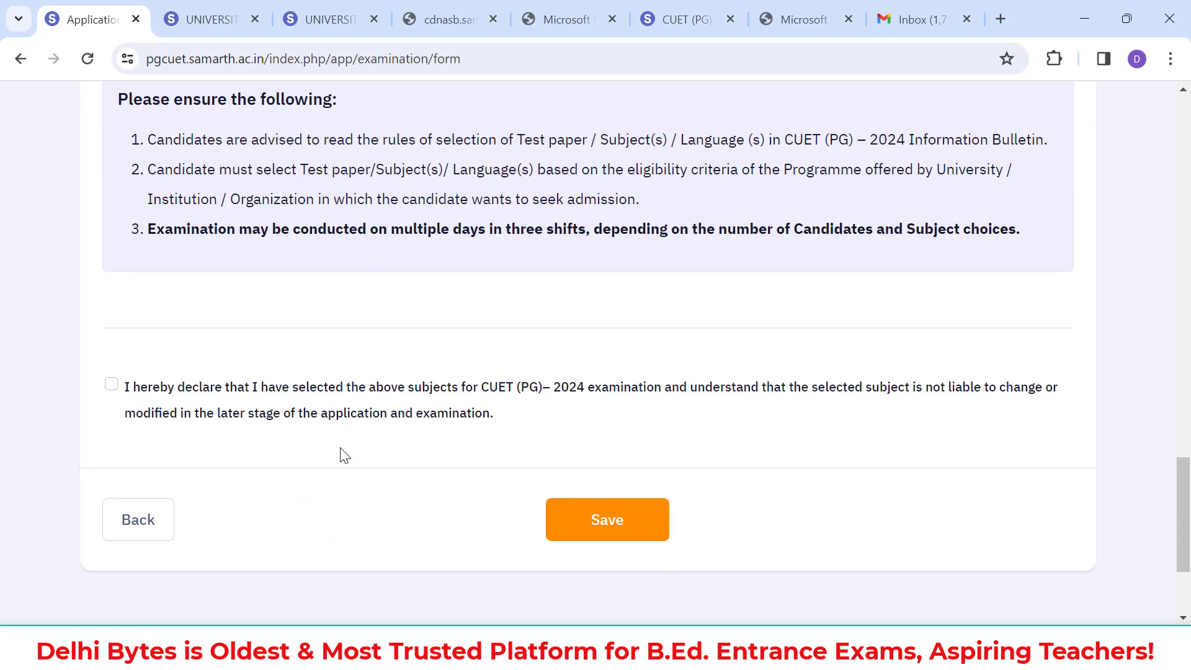
pyautogui.click(112, 385)
pyautogui.click(591, 533)
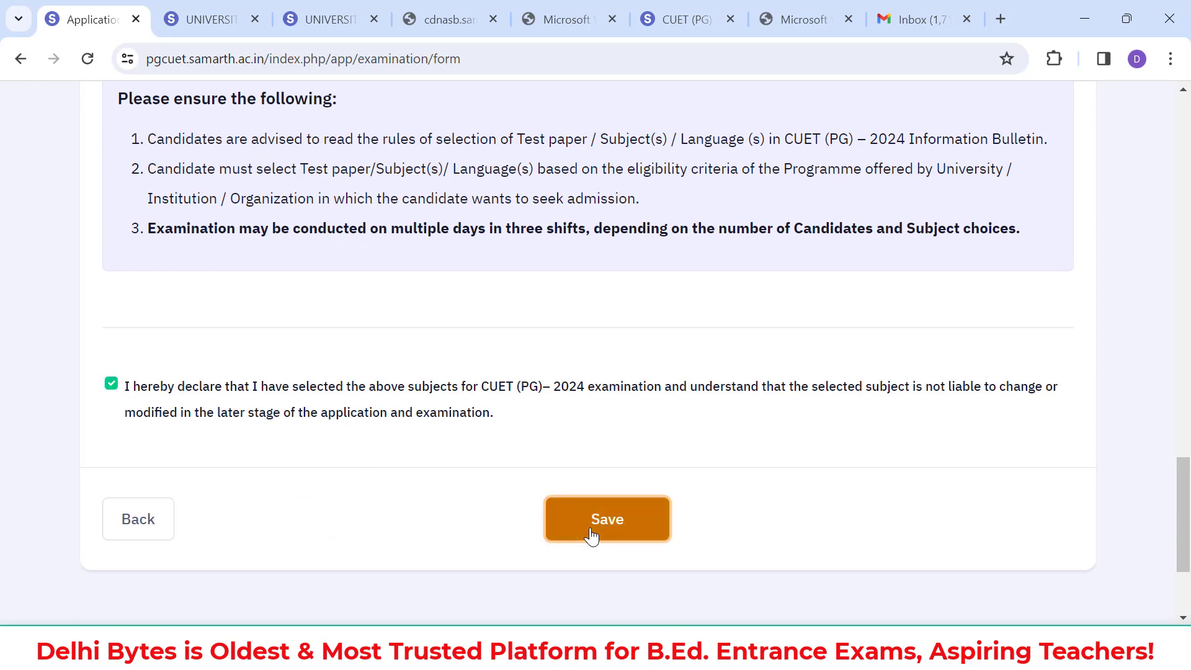
# Step: Proceed from the saved test paper review to the photo and signature upload section
pyautogui.scroll(-6, 693, 381)
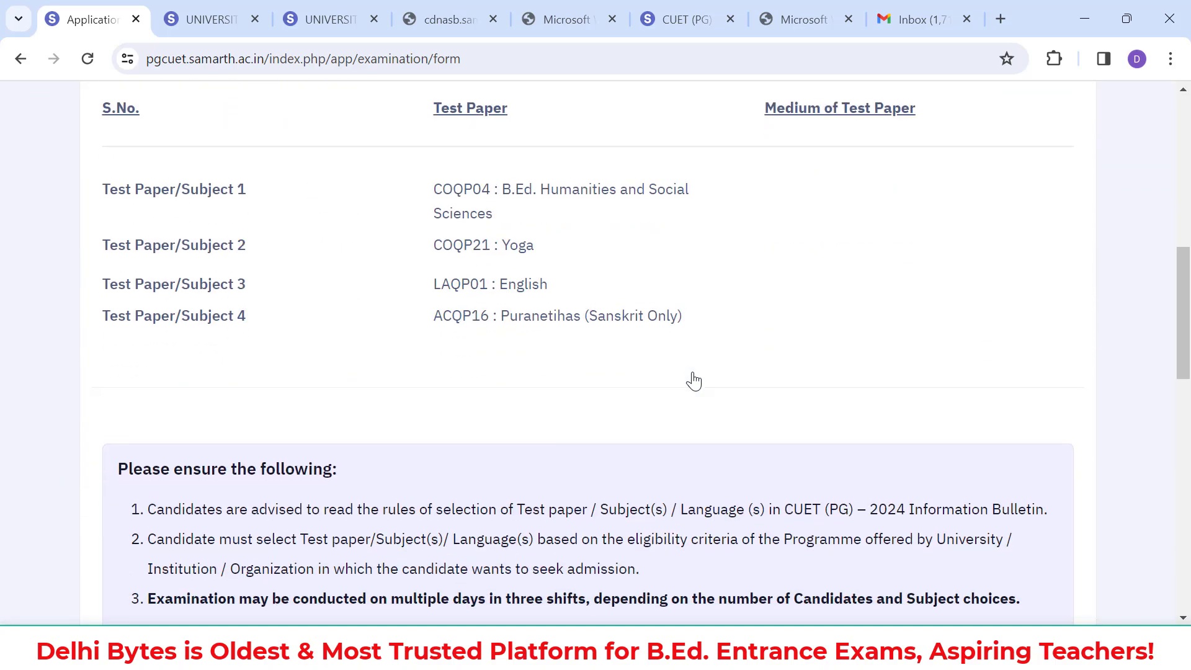
pyautogui.scroll(2, 693, 381)
pyautogui.scroll(2, 694, 381)
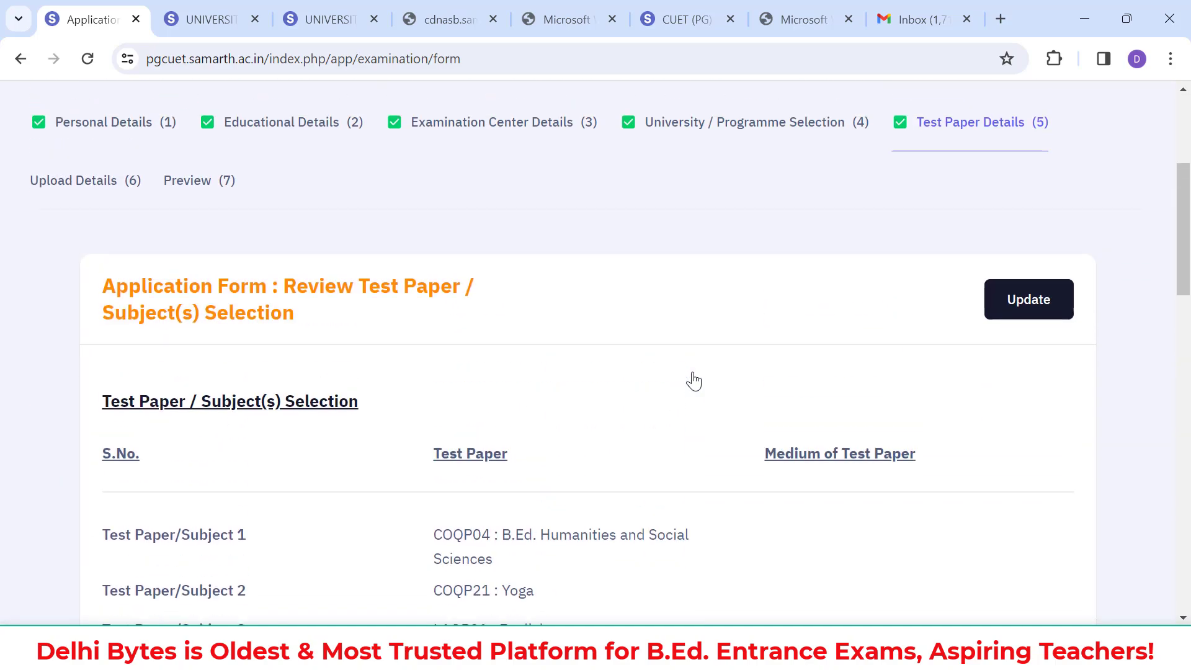
pyautogui.scroll(-14, 1057, 344)
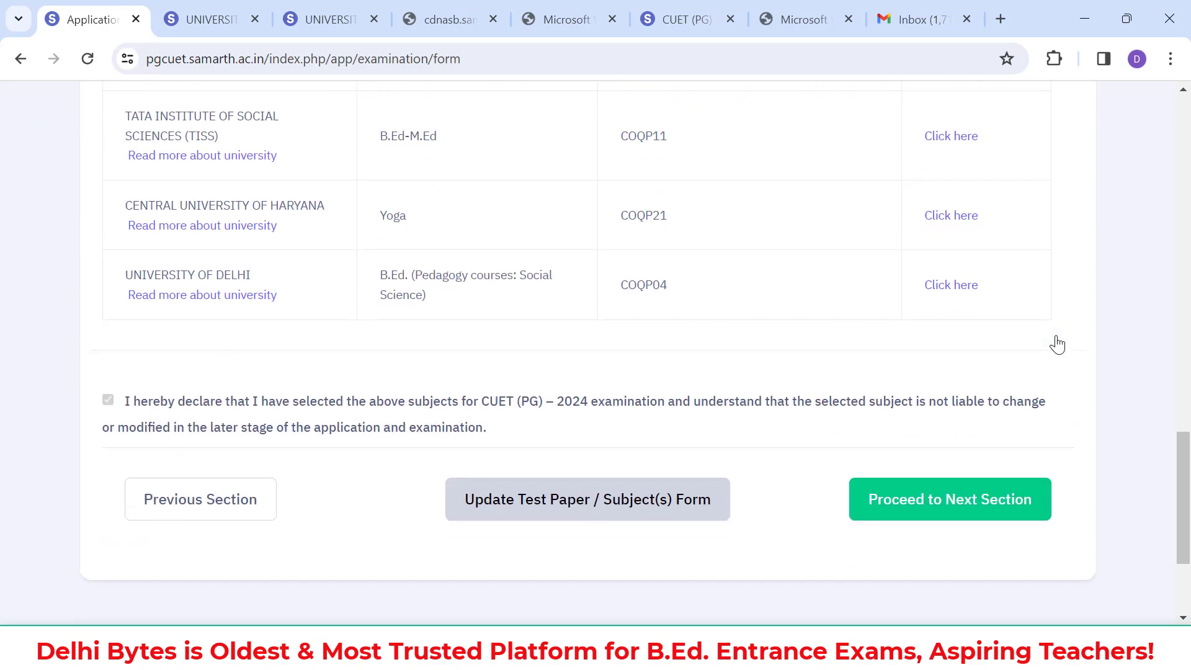
pyautogui.scroll(-1, 1058, 345)
pyautogui.moveTo(962, 412); pyautogui.dragTo(194, 308)
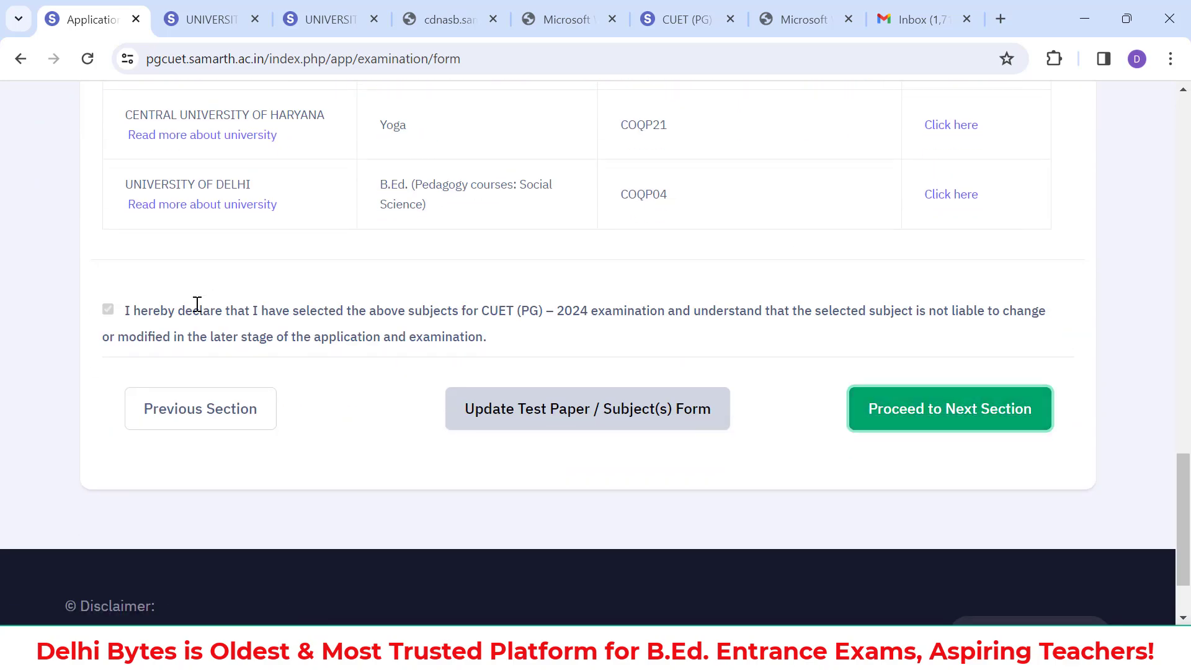
pyautogui.click(955, 412)
pyautogui.scroll(-8, 687, 428)
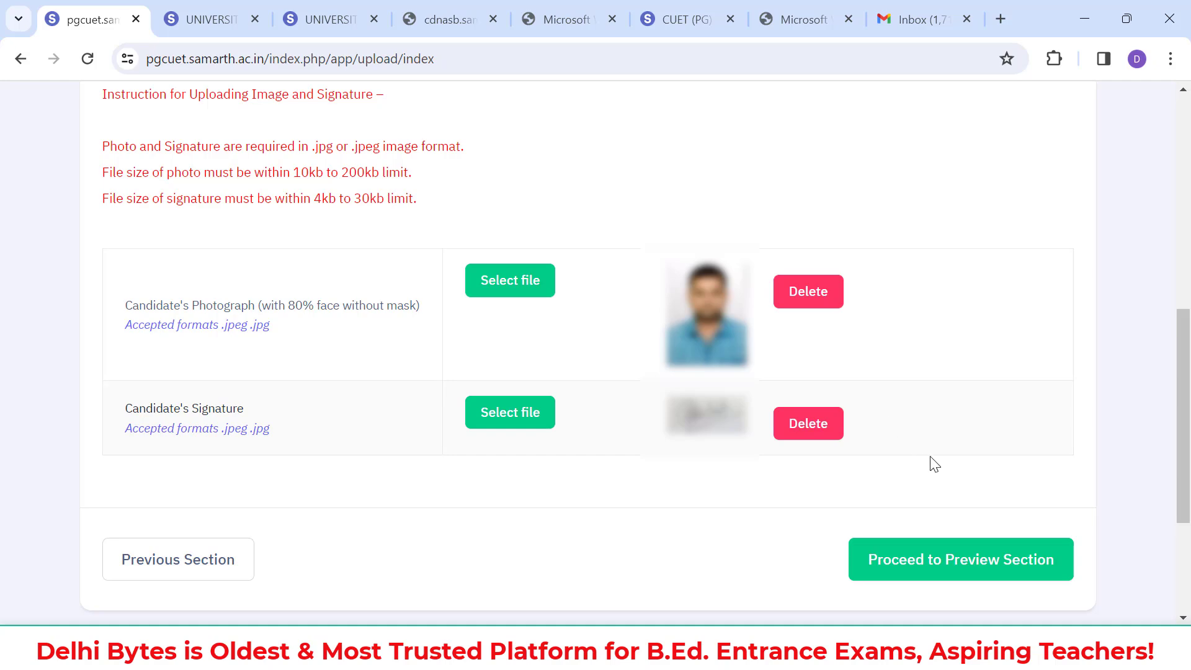
# Step: Continue to the application Preview and scroll through every section down to the Particulars checklist
pyautogui.click(963, 560)
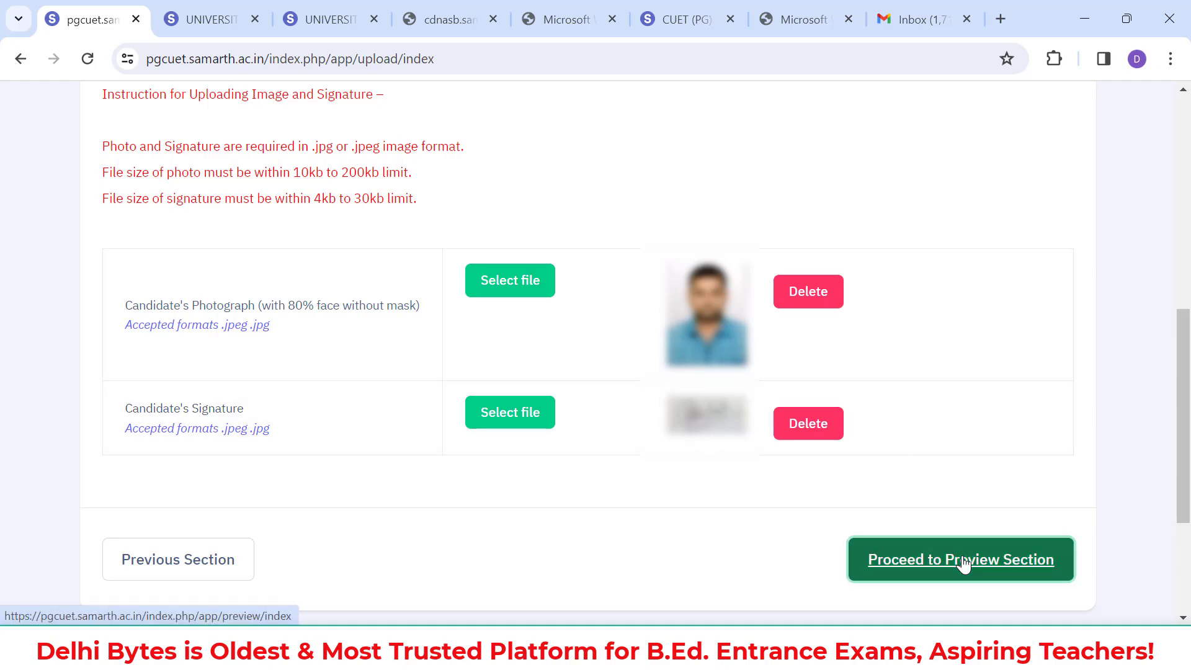
pyautogui.scroll(-4, 760, 412)
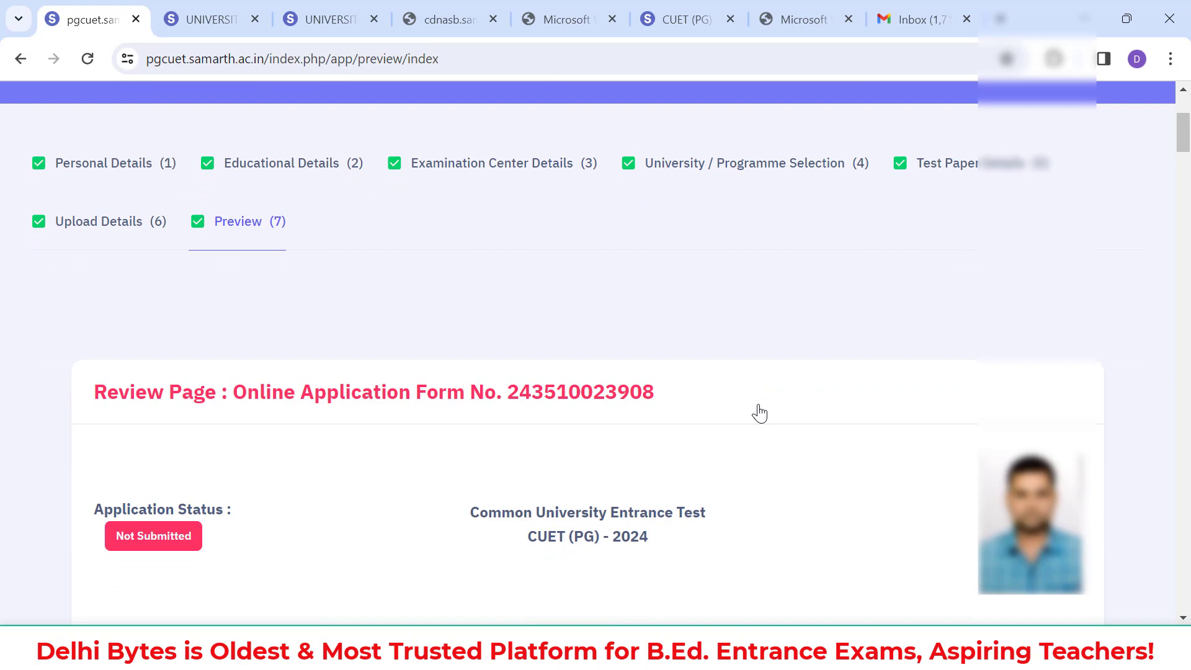
pyautogui.scroll(-12, 759, 413)
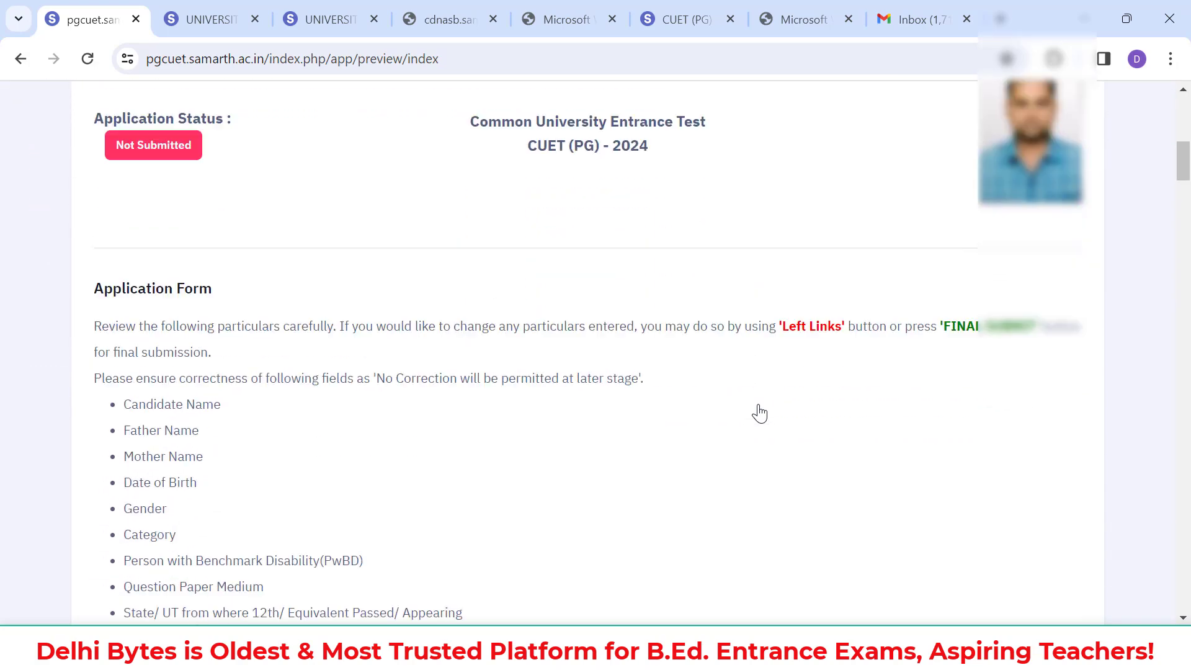
pyautogui.scroll(-20, 759, 413)
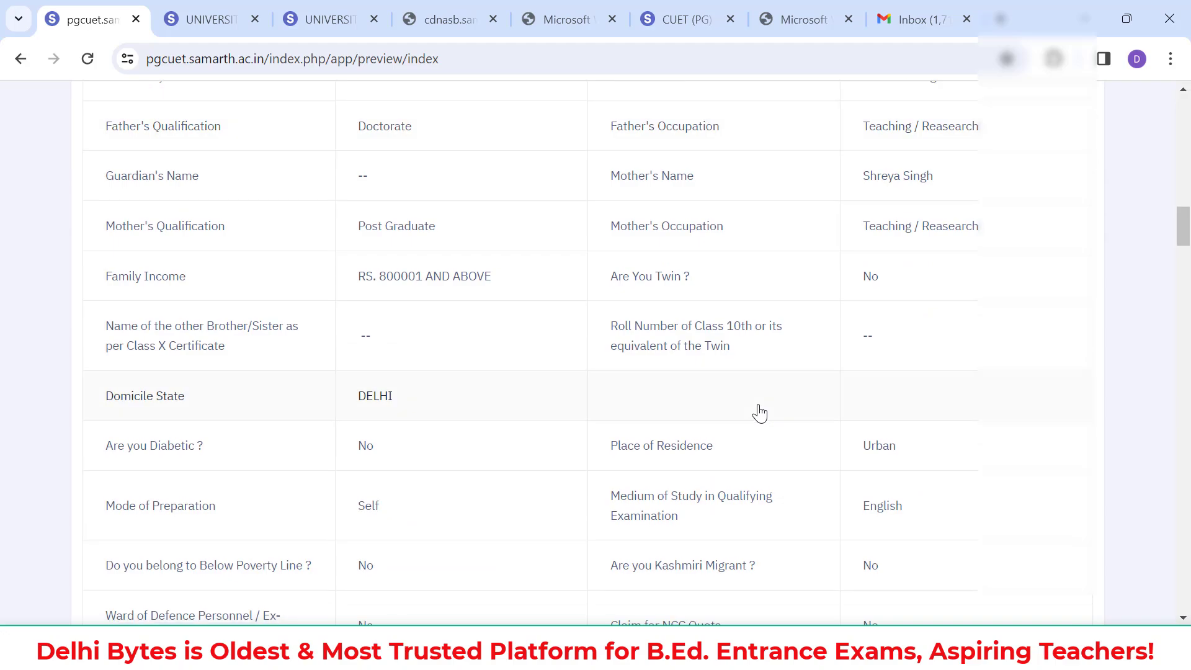
pyautogui.scroll(-20, 759, 412)
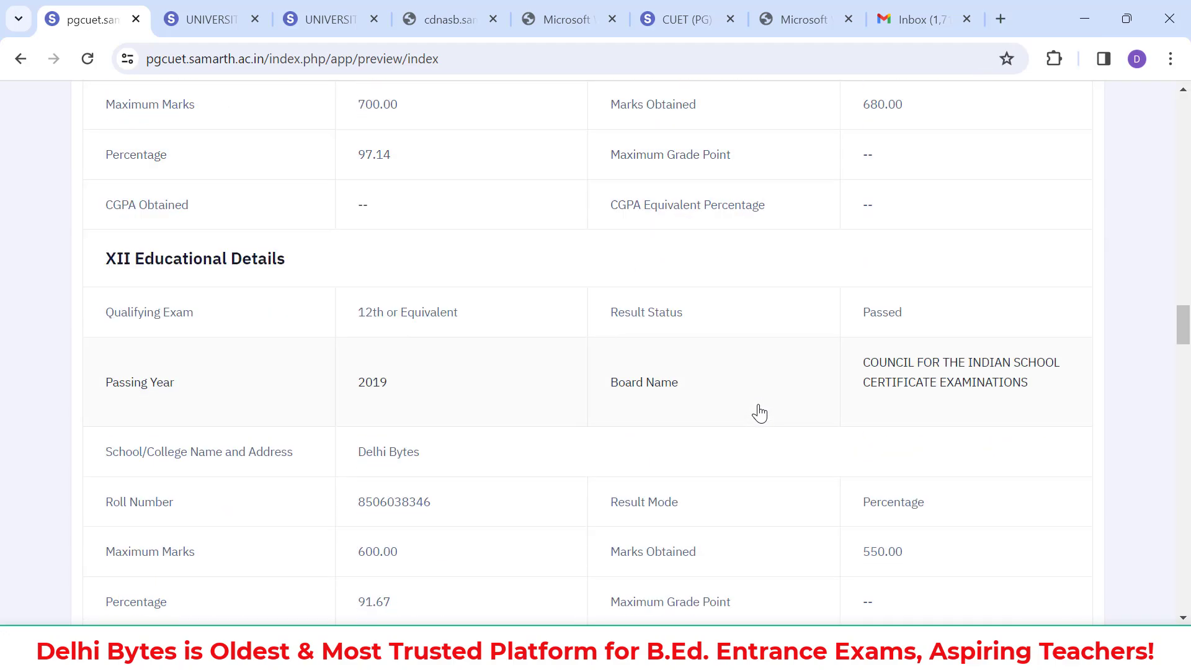
pyautogui.scroll(-20, 759, 412)
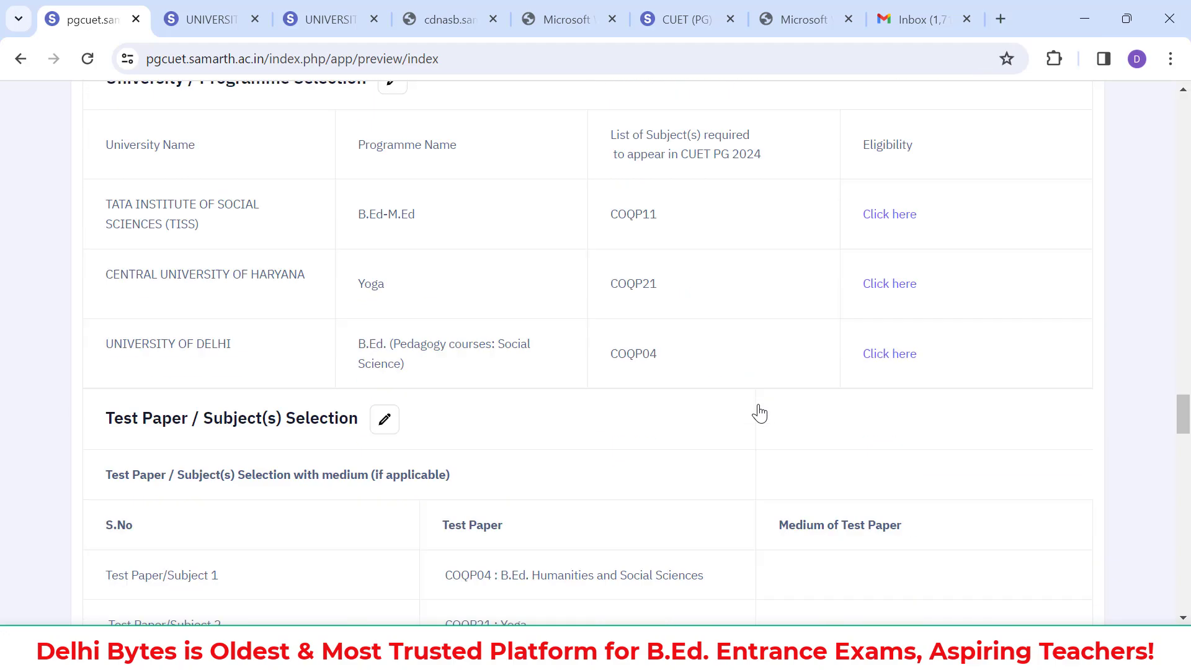
pyautogui.scroll(-20, 760, 413)
pyautogui.scroll(15, 759, 413)
pyautogui.scroll(-12, 759, 412)
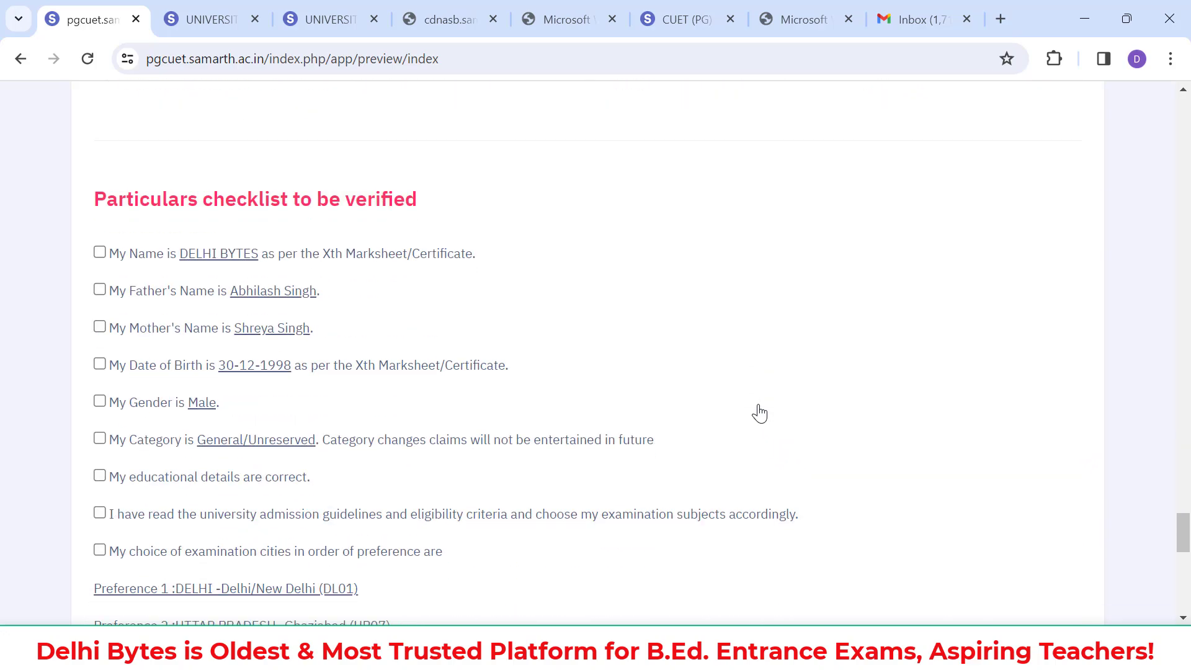
pyautogui.scroll(5, 551, 270)
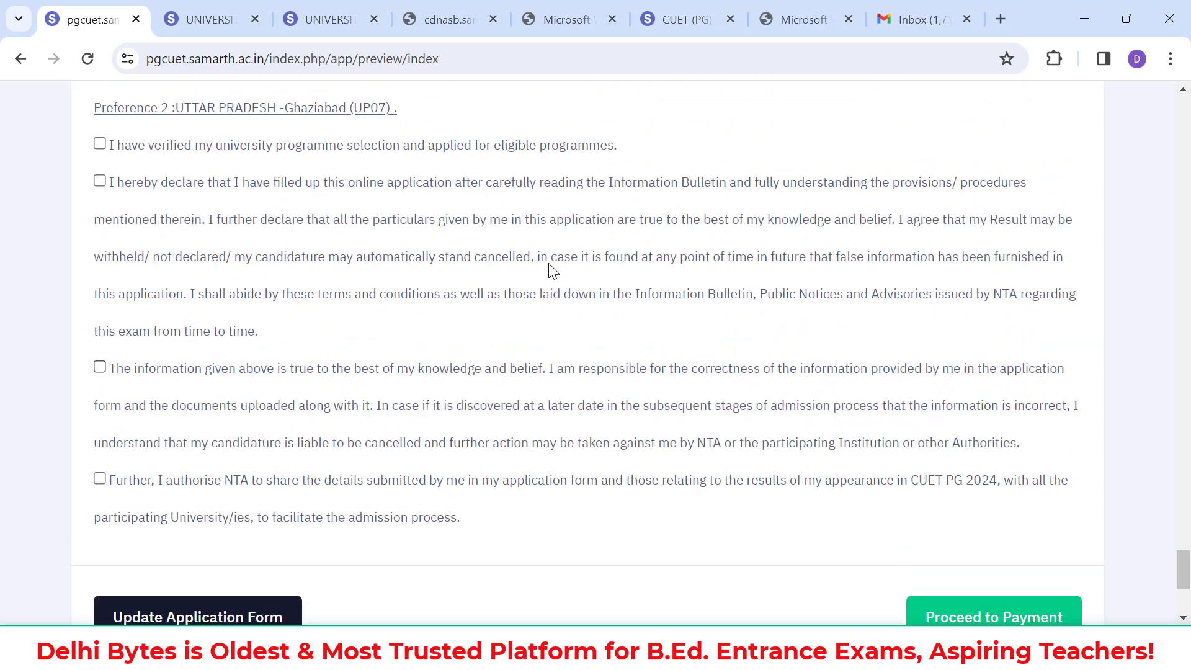
pyautogui.scroll(5, 551, 269)
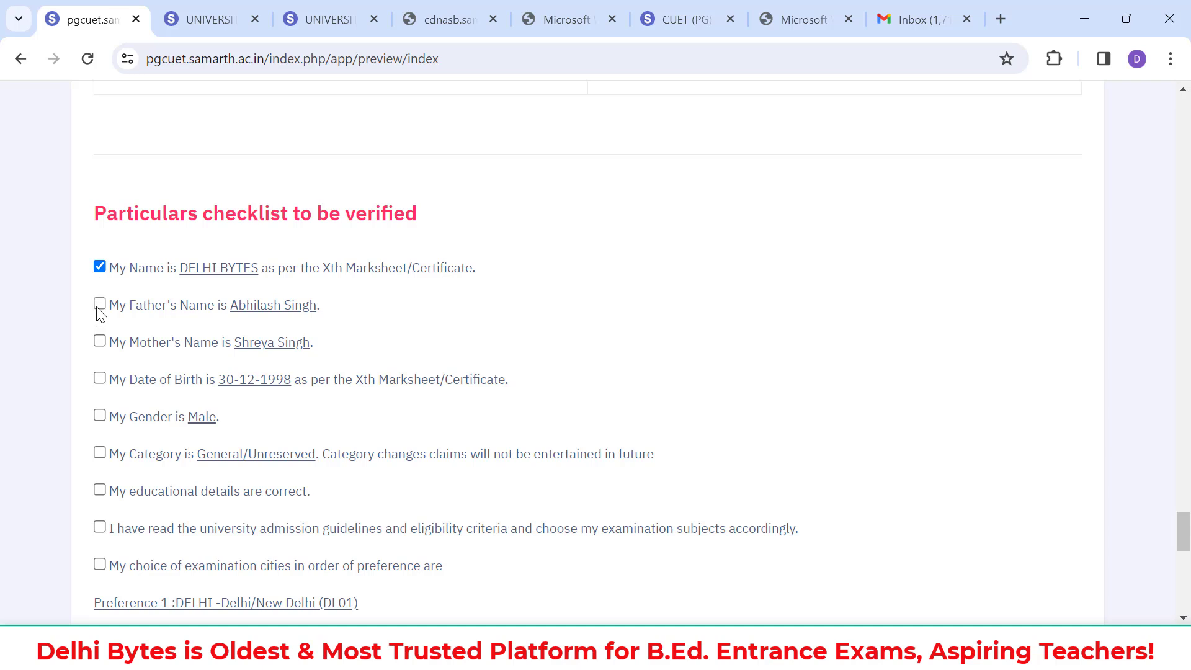
# Step: Tick the mother's name, date of birth, gender, category and educational details confirmations
pyautogui.click(101, 341)
pyautogui.click(100, 378)
pyautogui.click(100, 415)
pyautogui.click(100, 453)
pyautogui.click(100, 490)
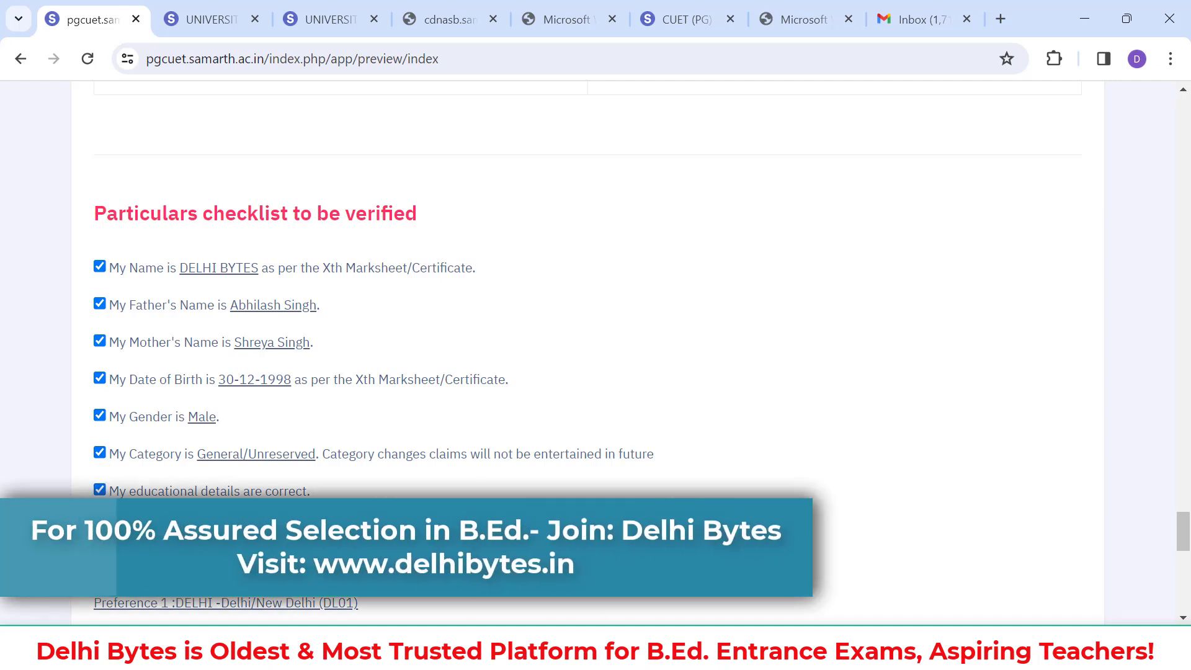
# Step: Tick the guidelines, exam city, programme, truth and NTA consent declarations, then proceed to payment
pyautogui.scroll(-2, 100, 496)
pyautogui.click(100, 373)
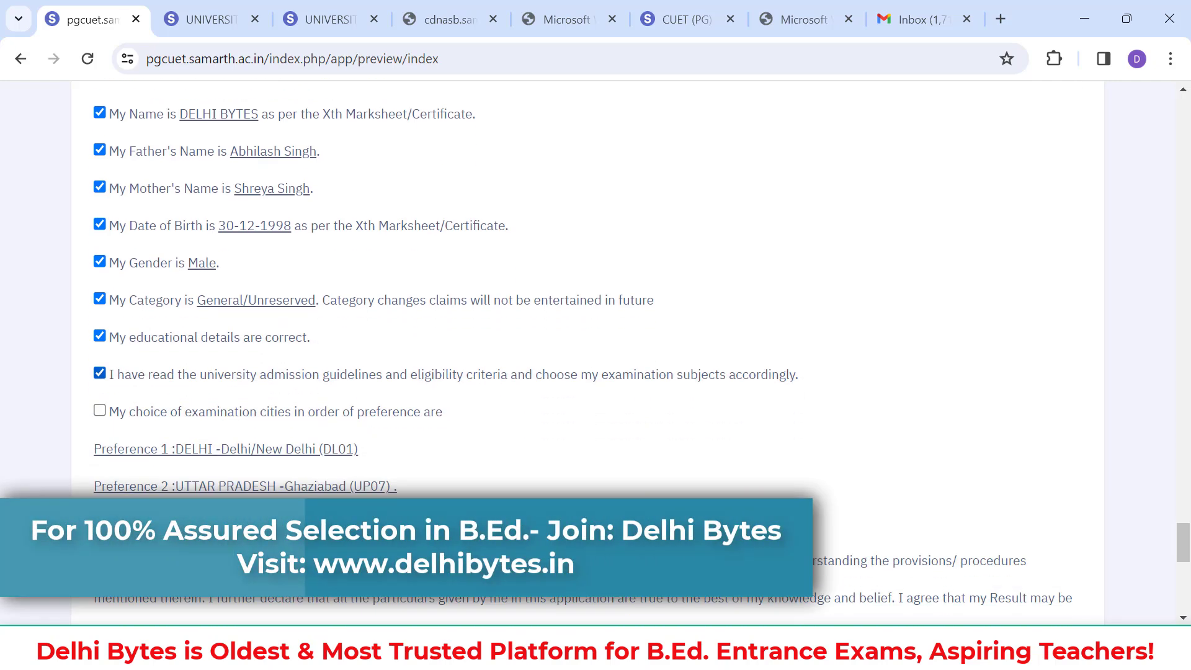
pyautogui.click(99, 412)
pyautogui.scroll(-3, 97, 409)
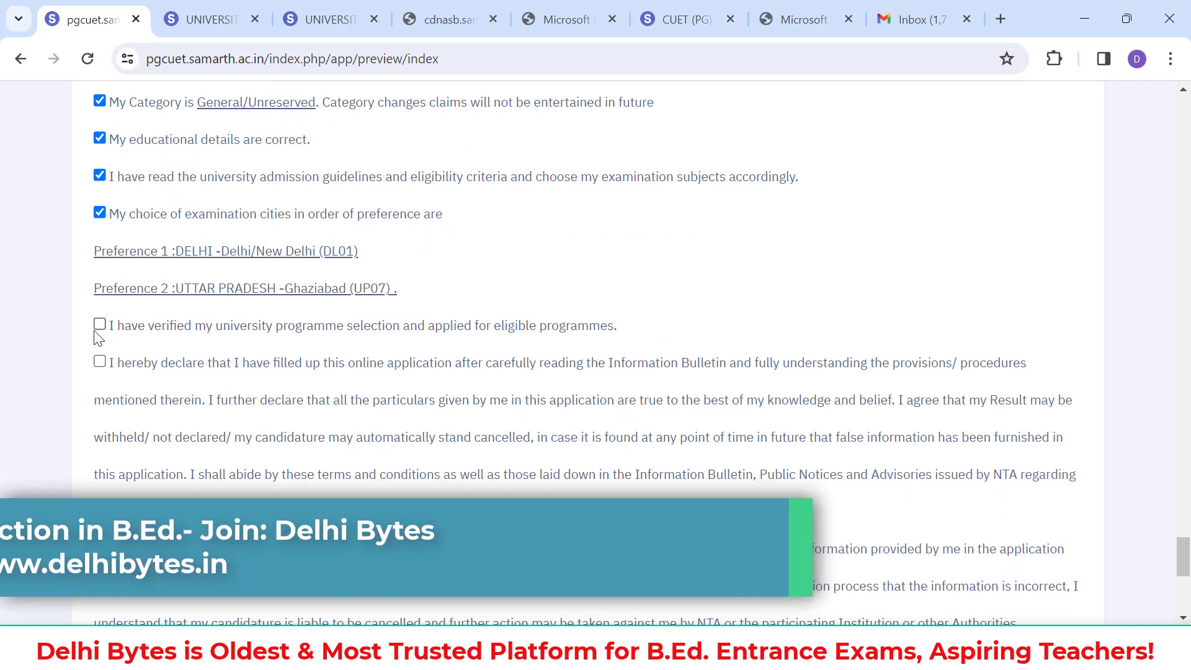
pyautogui.click(99, 325)
pyautogui.scroll(-2, 104, 362)
pyautogui.click(100, 411)
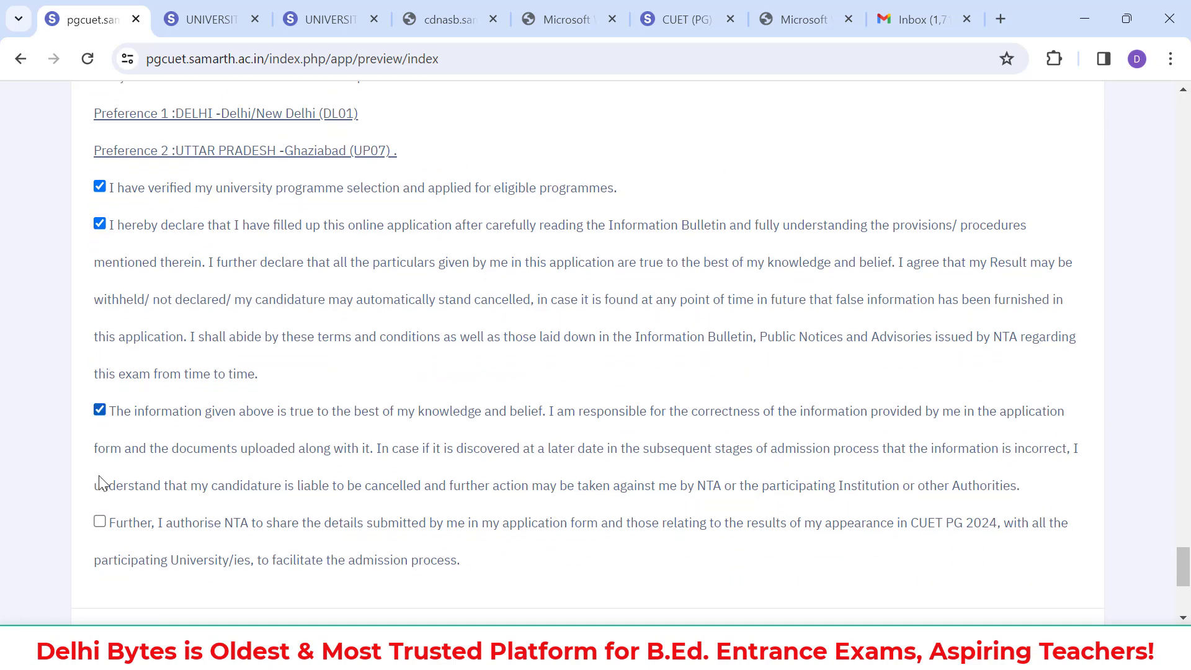
pyautogui.click(99, 522)
pyautogui.scroll(-3, 269, 472)
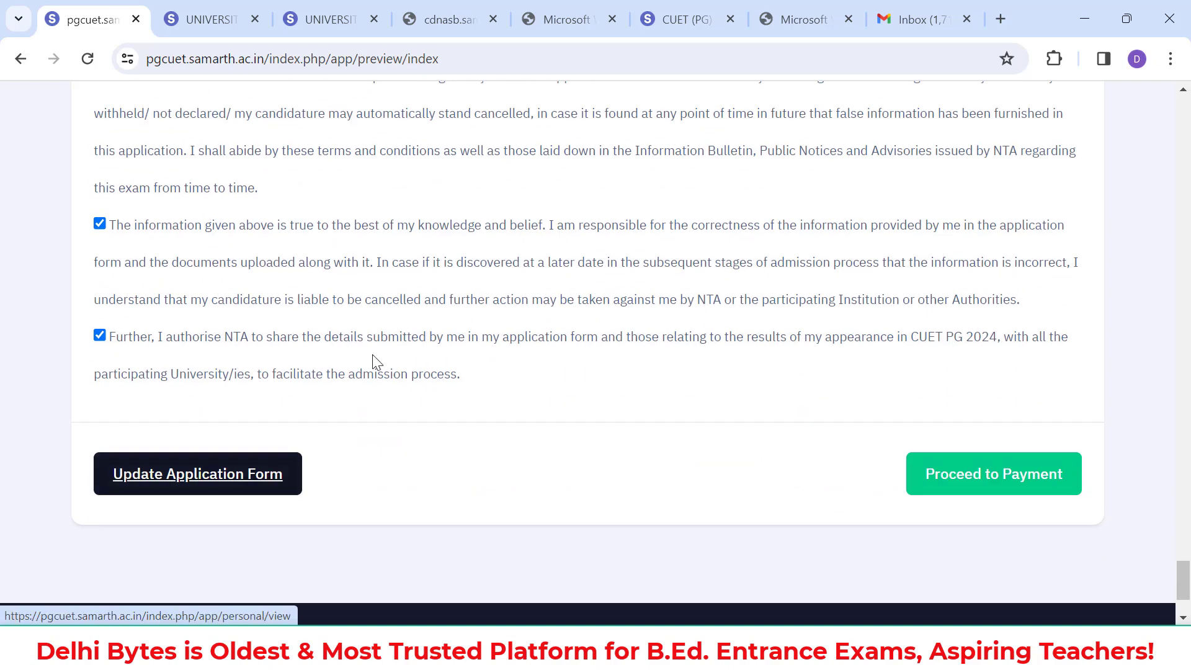
pyautogui.click(1018, 477)
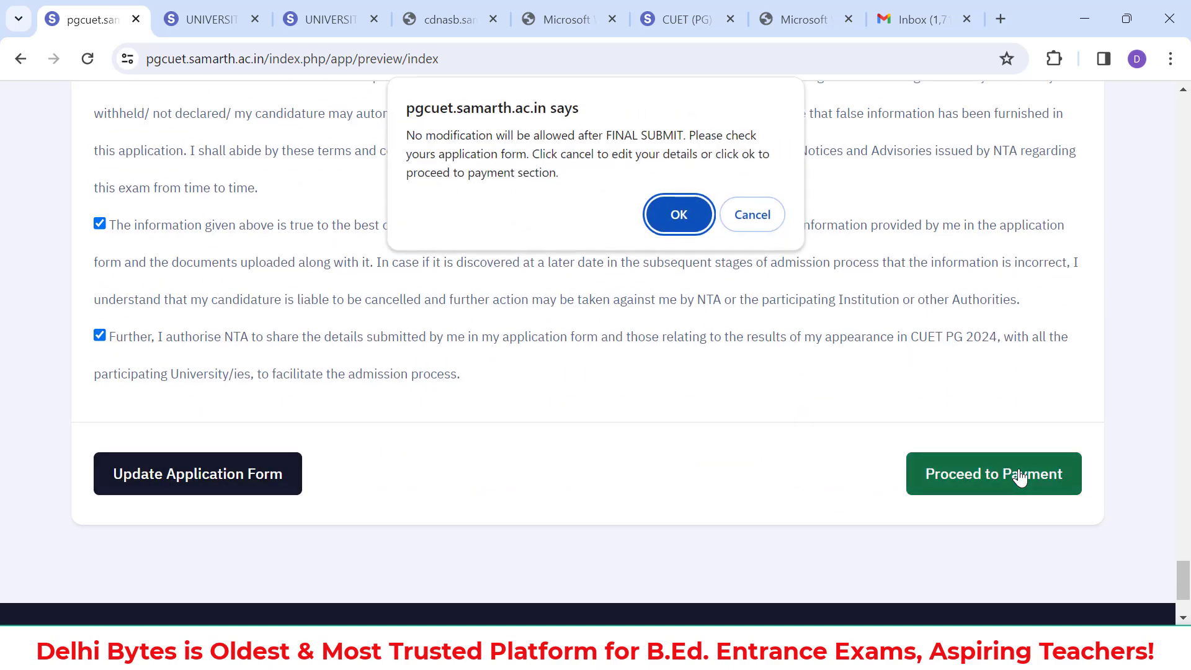
# Step: Accept the confirmation dialog to continue toward the payment section
pyautogui.click(690, 208)
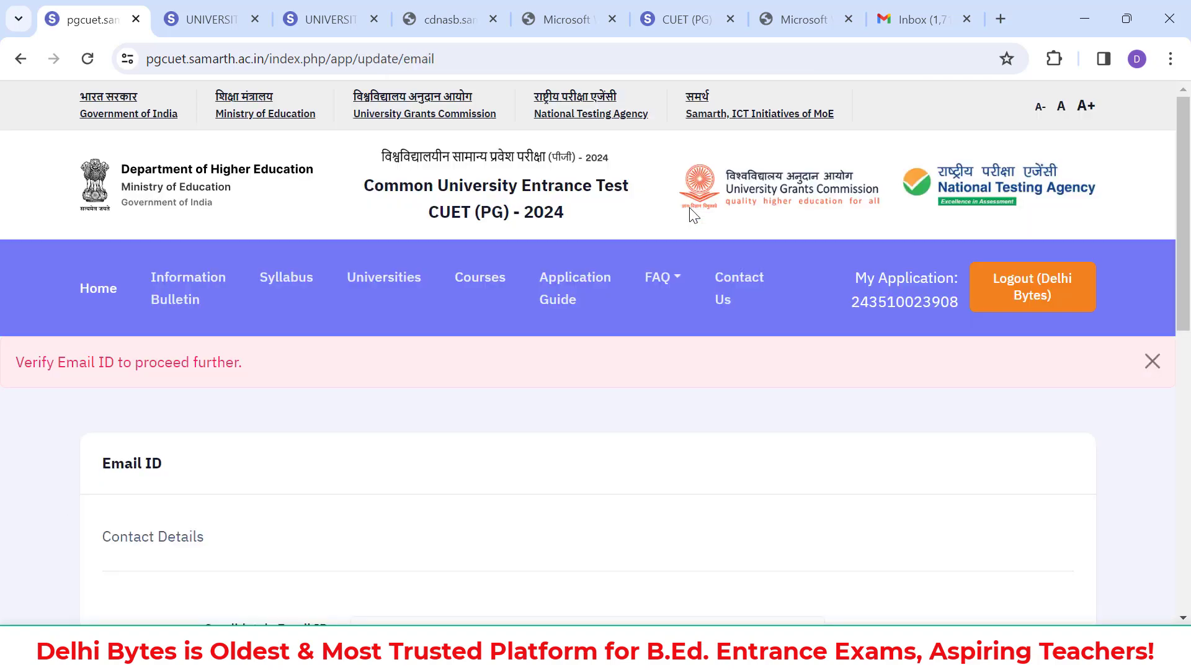
pyautogui.scroll(-6, 693, 215)
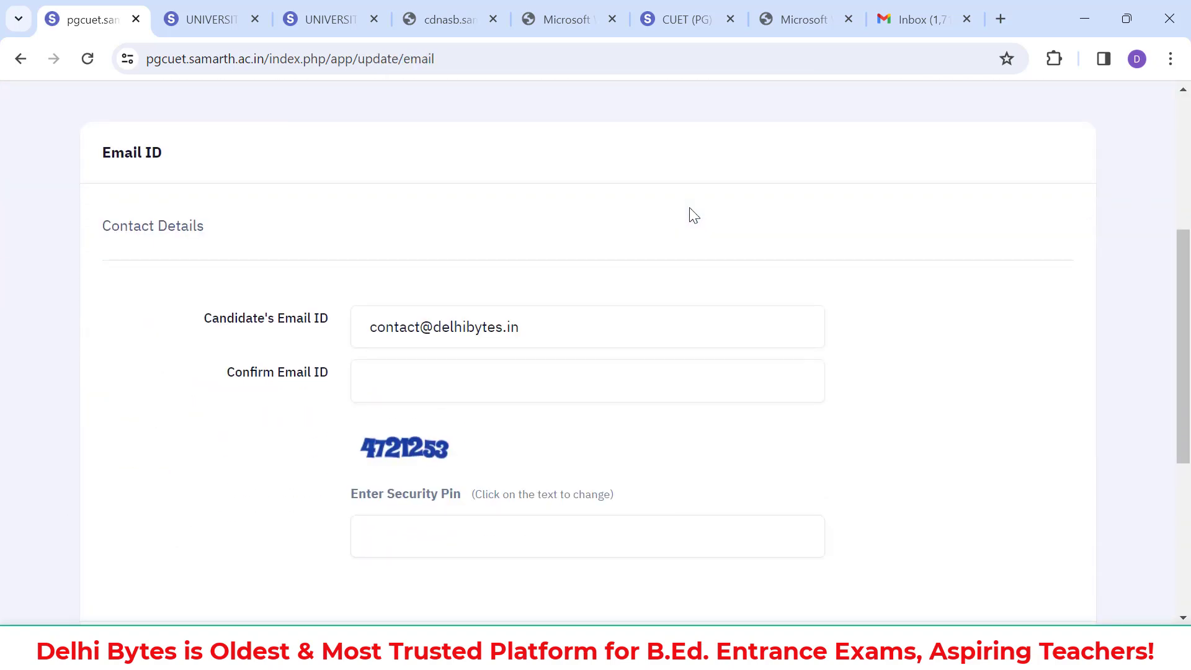
pyautogui.scroll(3, 692, 214)
pyautogui.scroll(-4, 692, 214)
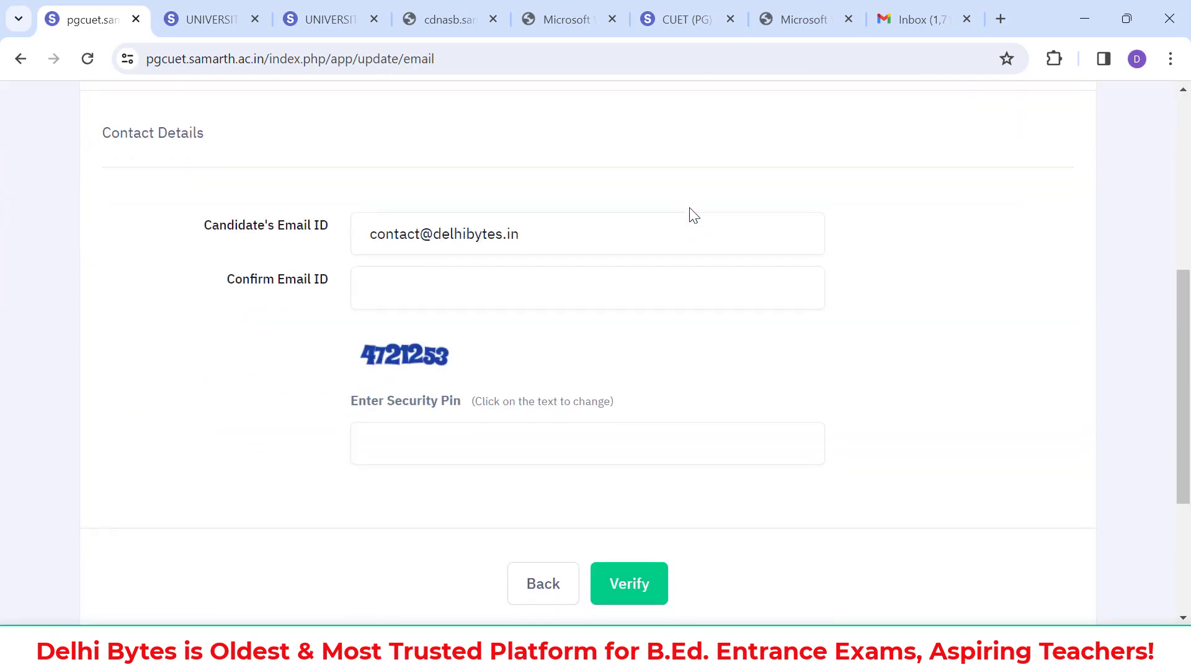
# Step: Re-enter the candidate's e-mail in Confirm Email ID, type the displayed security pin, and verify
pyautogui.click(552, 277)
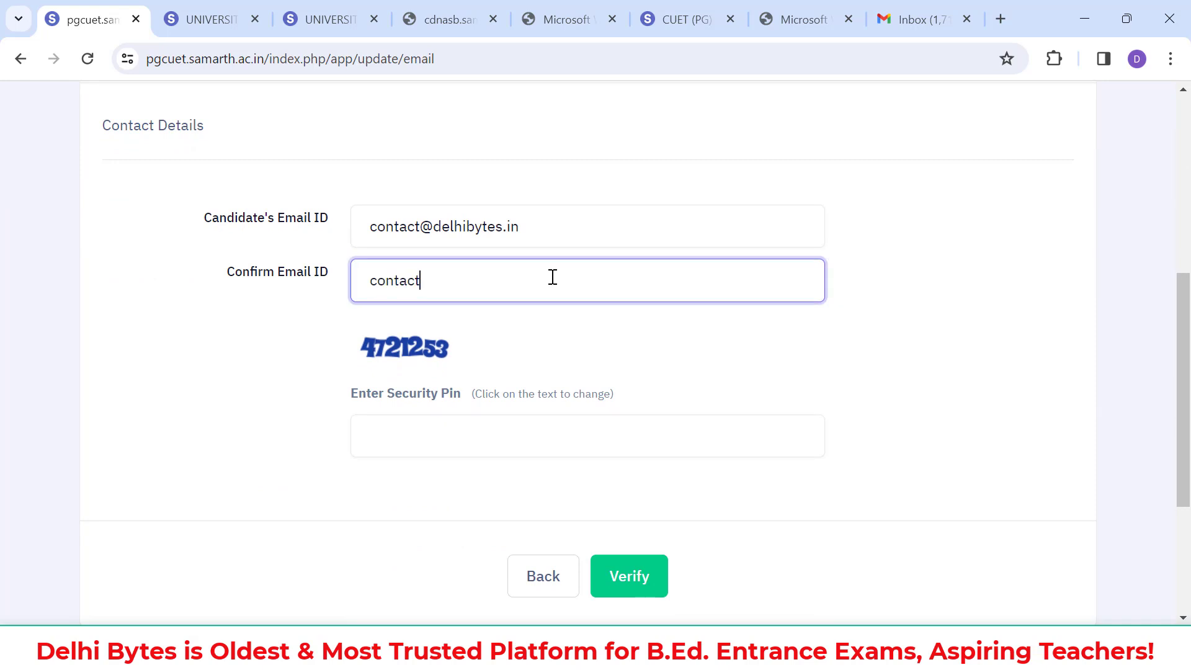
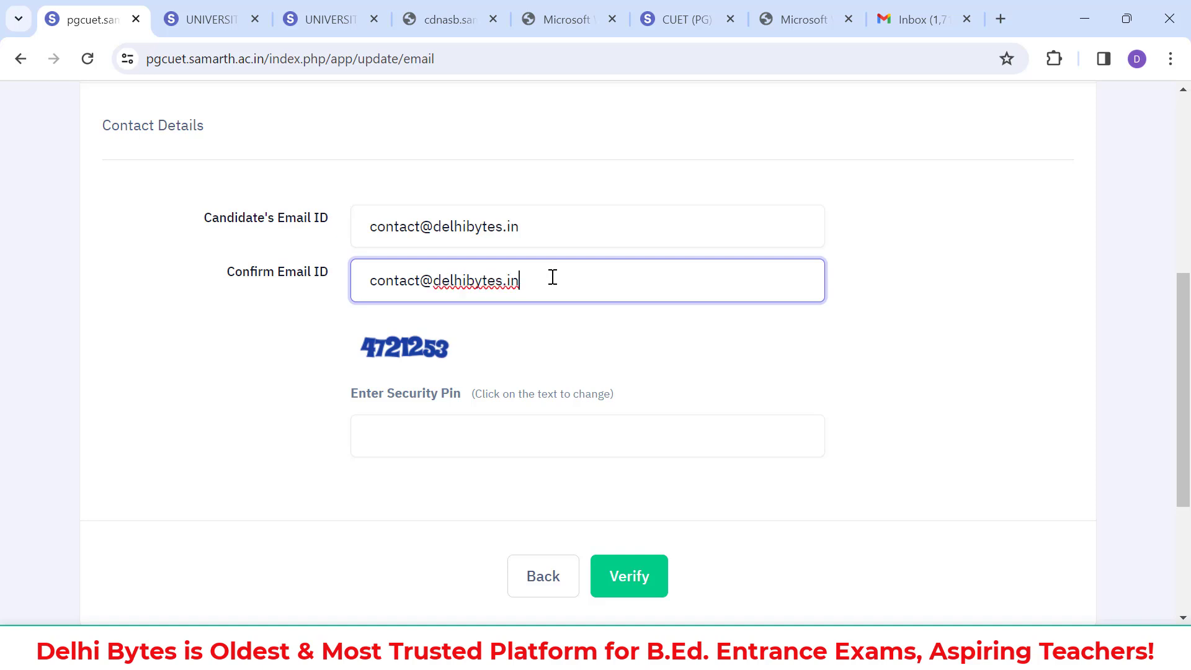
pyautogui.click(469, 438)
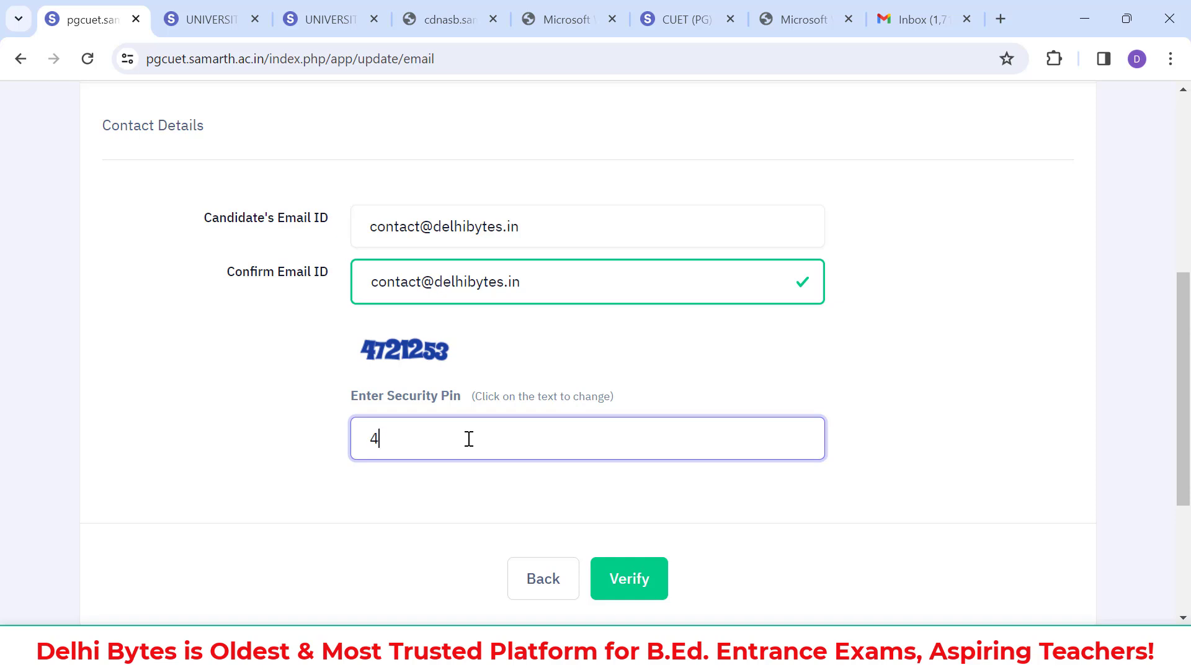
pyautogui.click(629, 579)
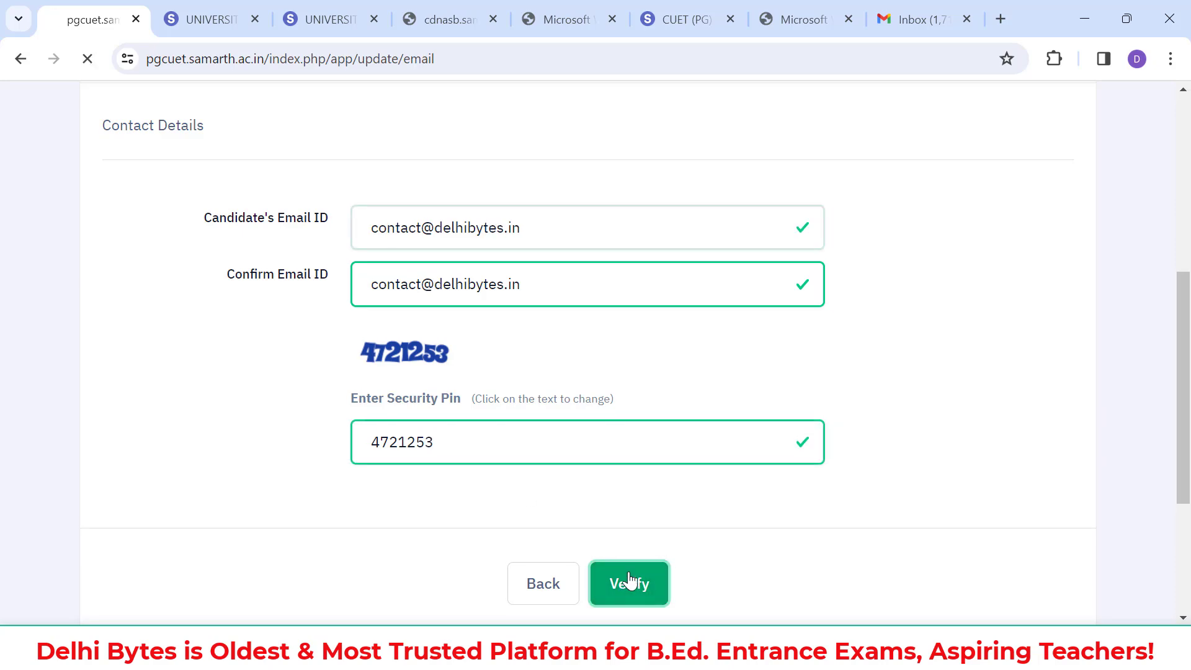
pyautogui.click(917, 16)
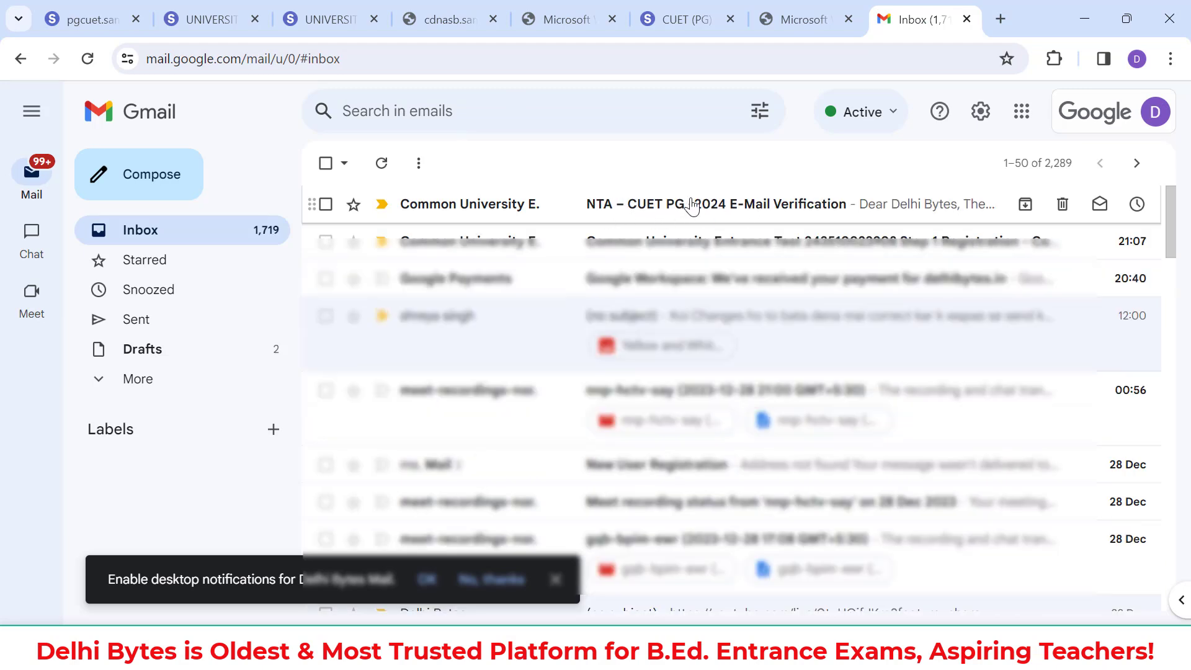
# Step: Open the NTA – CUET PG 2024 E-Mail Verification message in Gmail to read the code
pyautogui.click(693, 206)
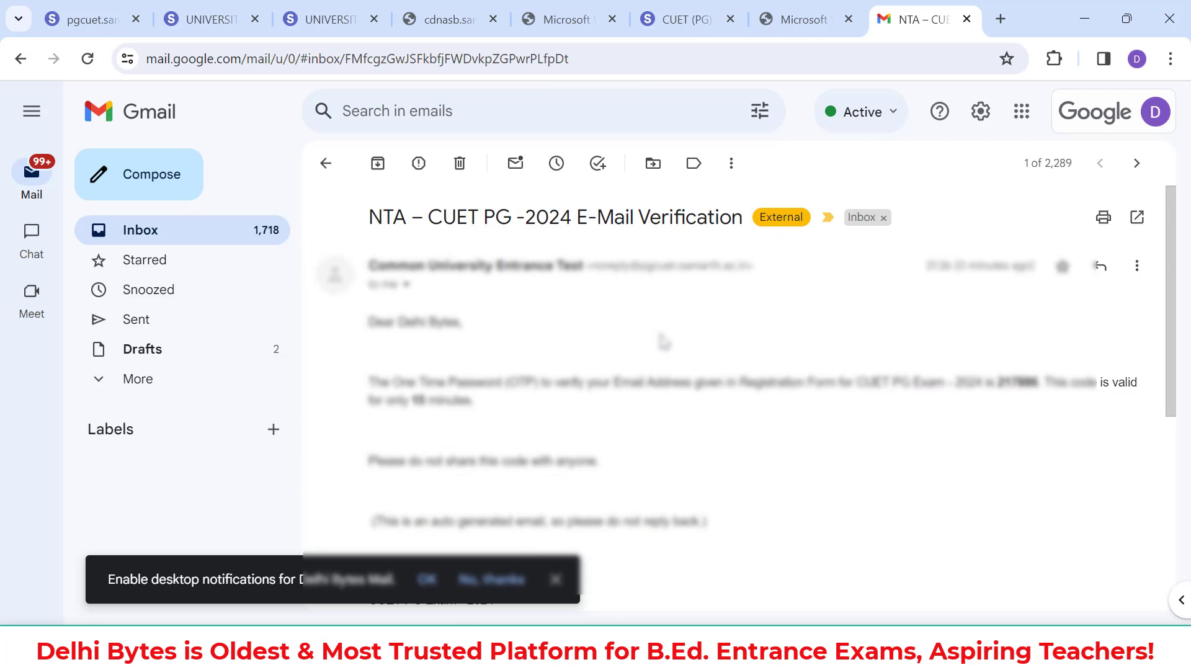
pyautogui.scroll(-1, 665, 341)
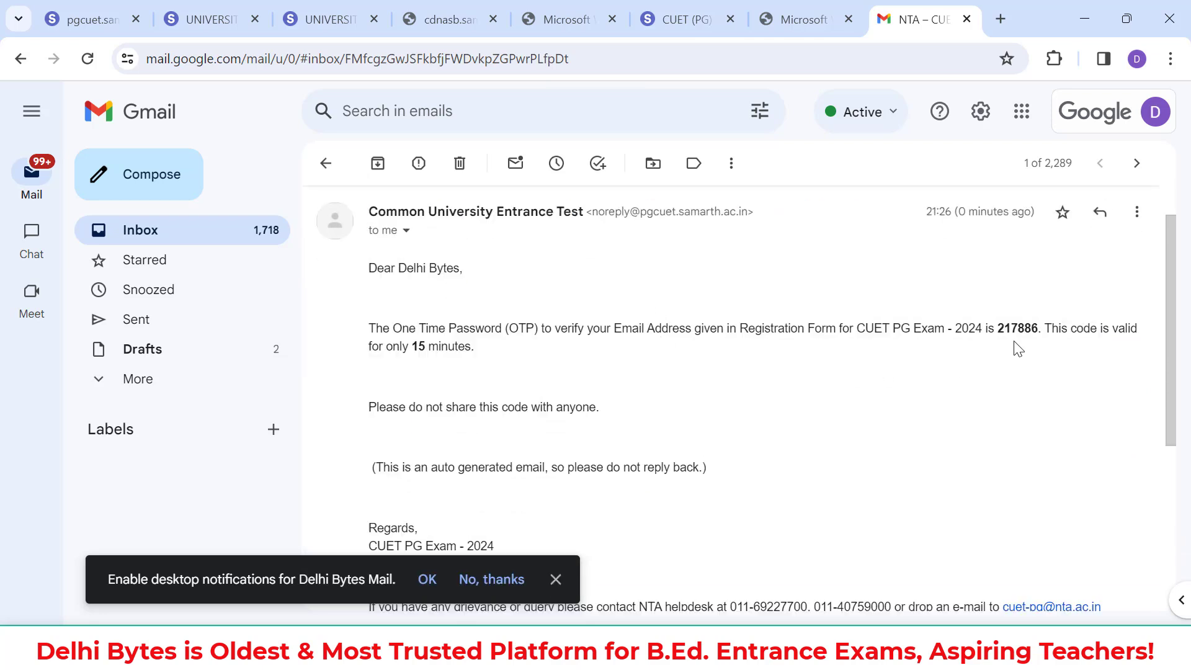
pyautogui.click(108, 17)
pyautogui.click(884, 21)
# Step: Enter the emailed verification code and the security pin on the portal, then verify
pyautogui.click(117, 11)
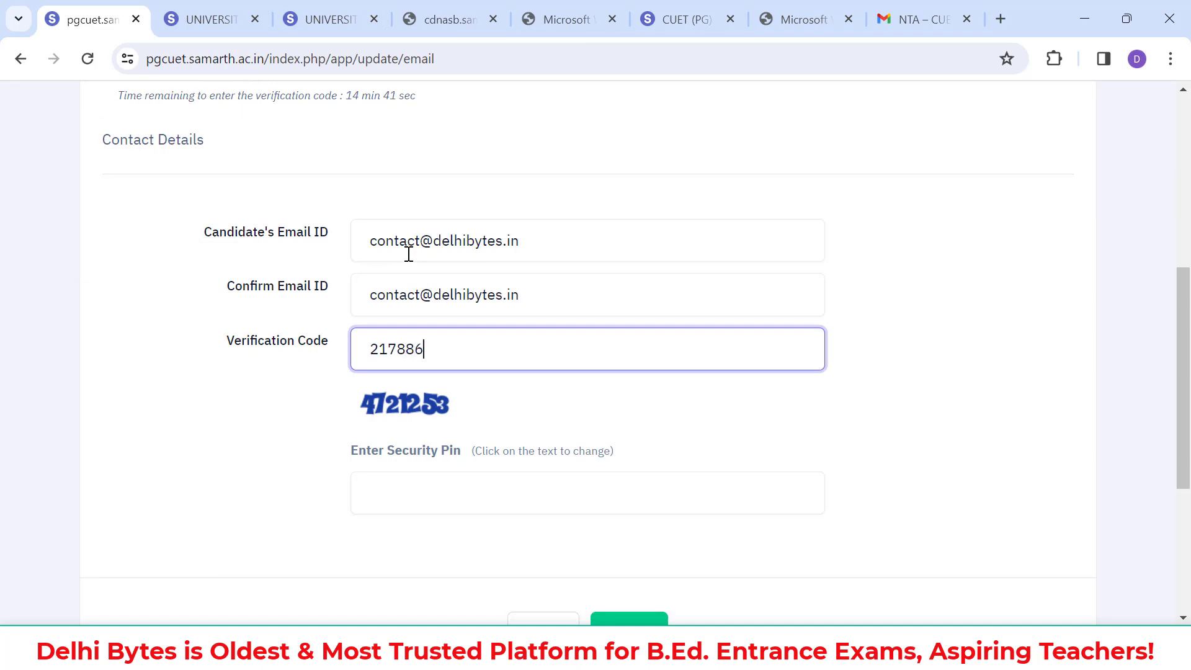
pyautogui.scroll(-2, 408, 254)
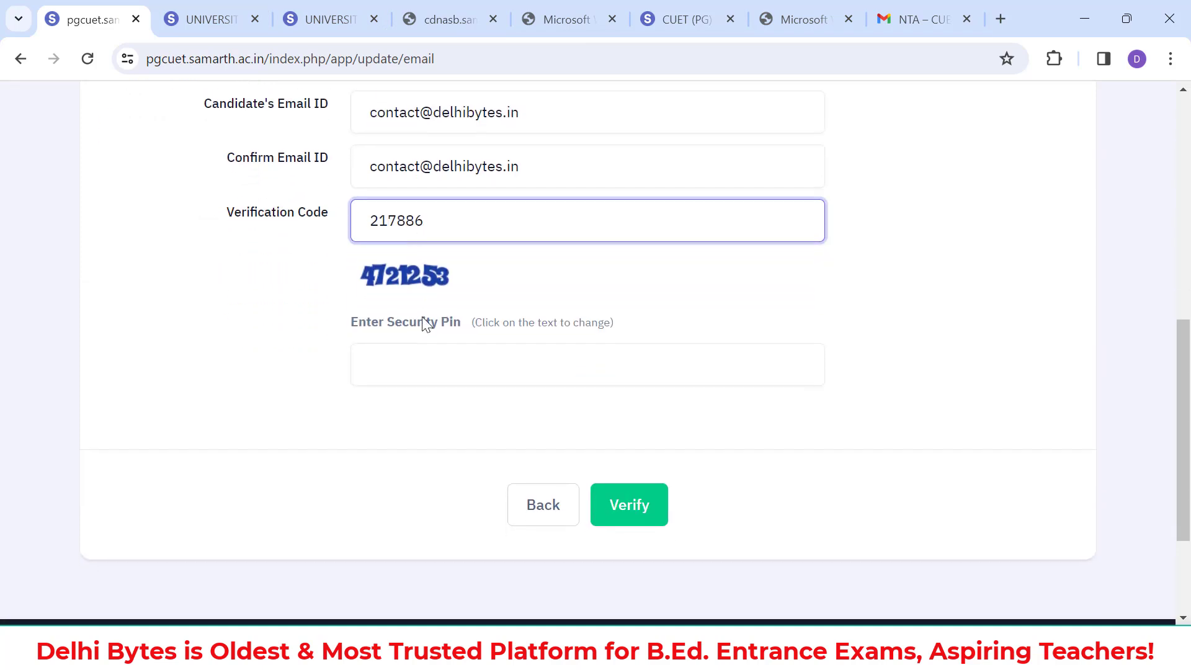
pyautogui.click(430, 364)
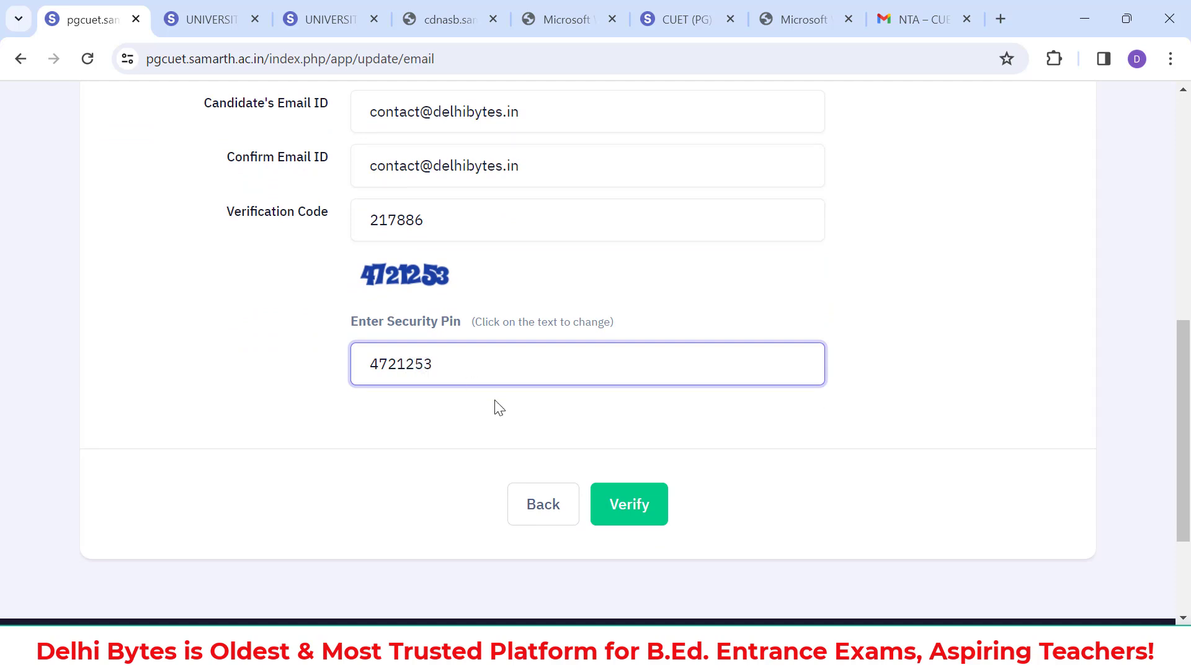
pyautogui.click(625, 503)
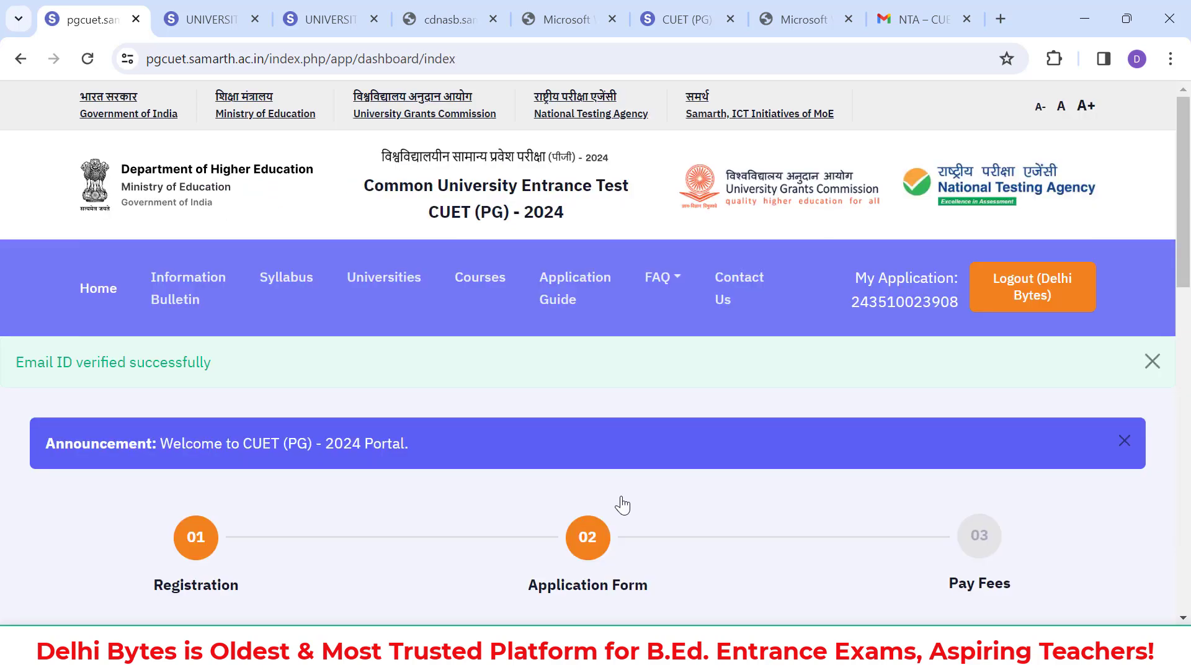
# Step: Continue into the application form and advance through the early reviews to the Examination Centre page
pyautogui.scroll(-8, 623, 505)
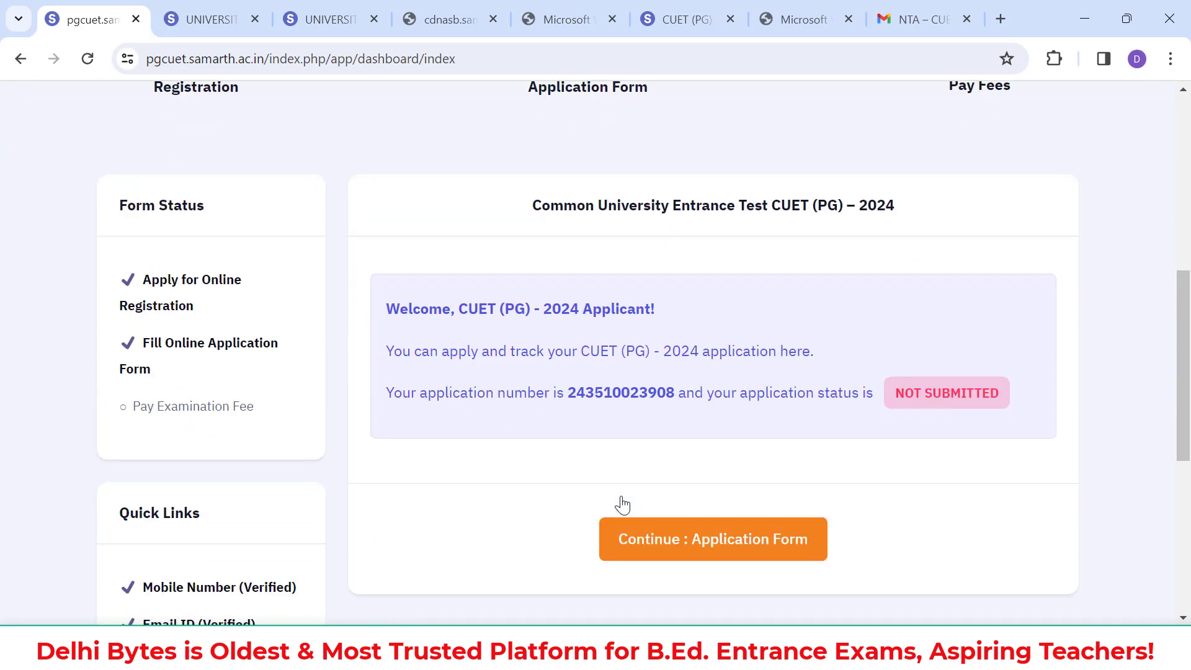
pyautogui.scroll(-1, 689, 500)
pyautogui.click(737, 453)
pyautogui.scroll(-10, 714, 422)
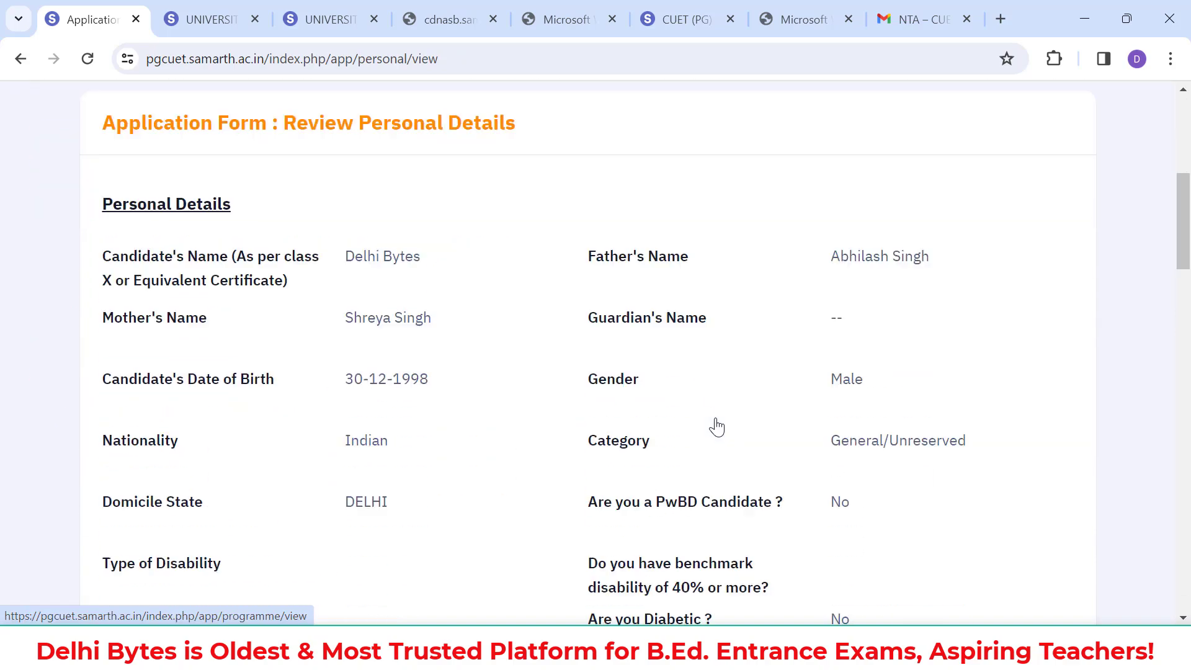
pyautogui.scroll(-12, 716, 426)
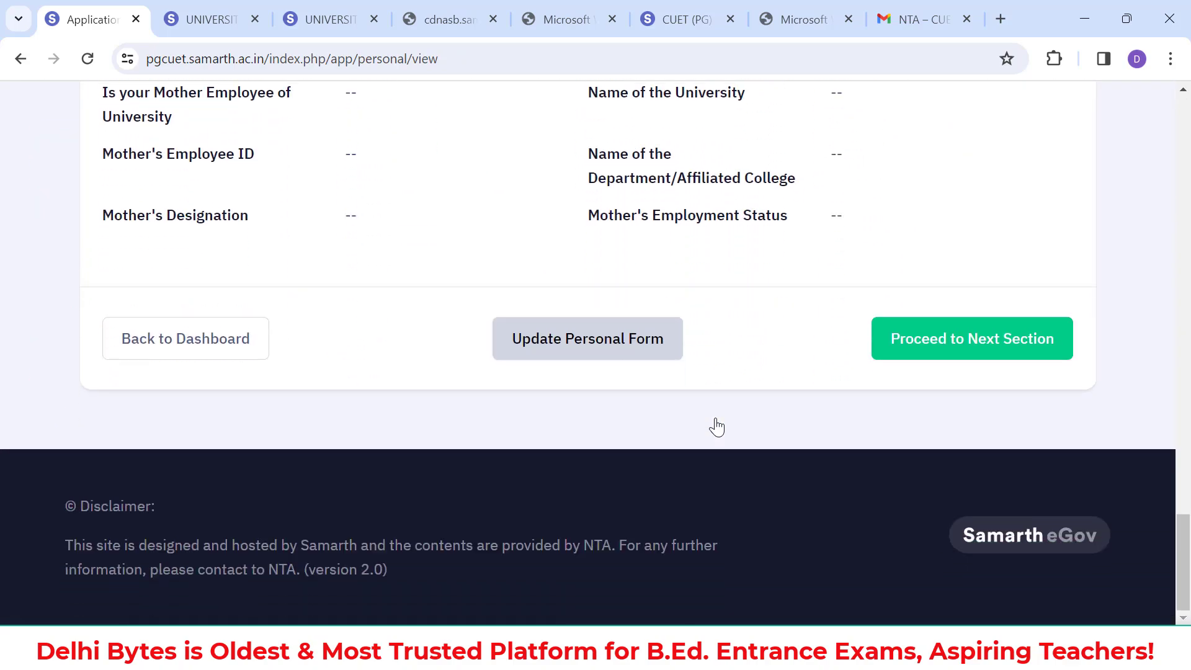
pyautogui.click(989, 356)
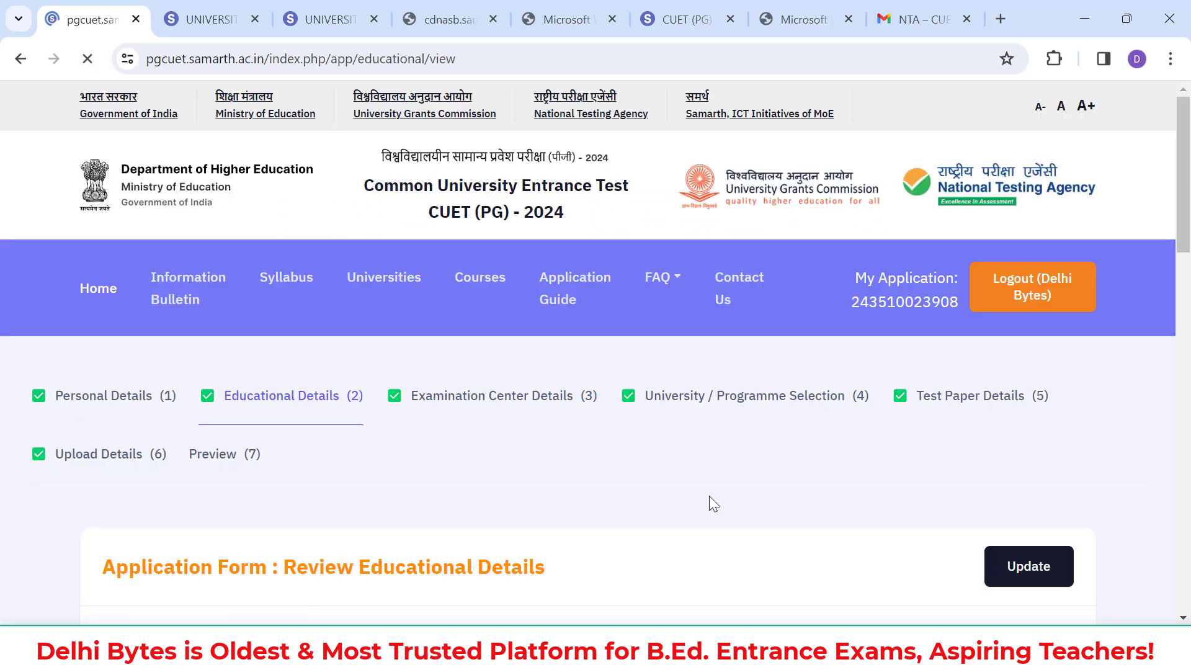
pyautogui.scroll(-12, 709, 497)
pyautogui.scroll(-5, 709, 496)
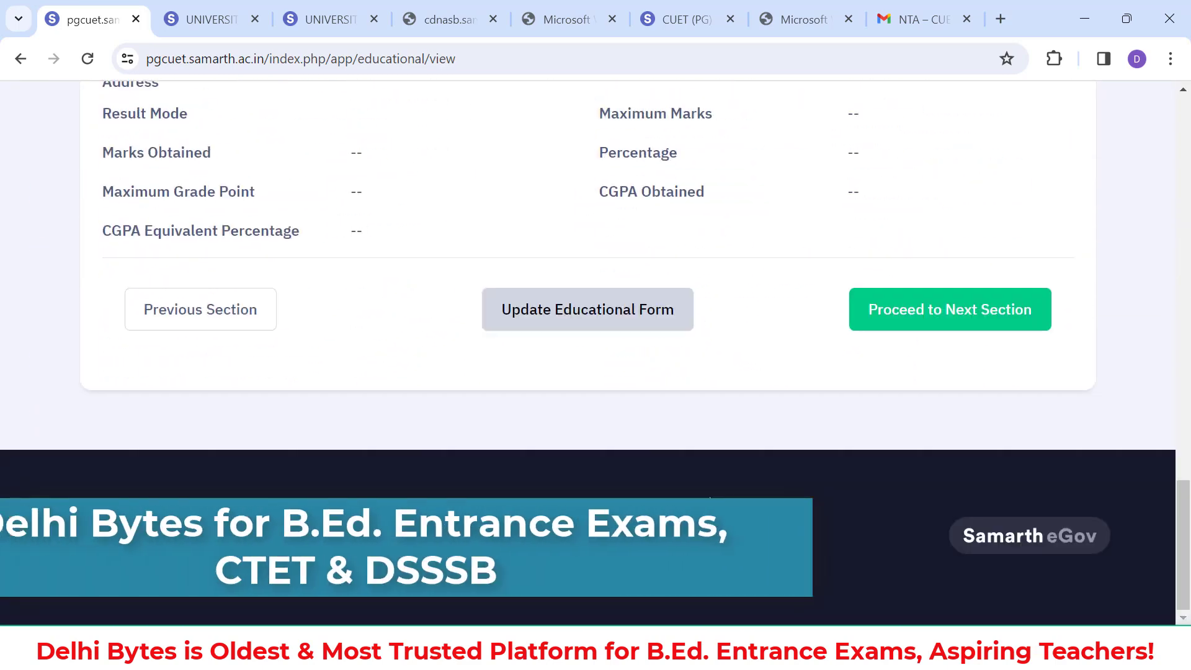
pyautogui.scroll(2, 806, 472)
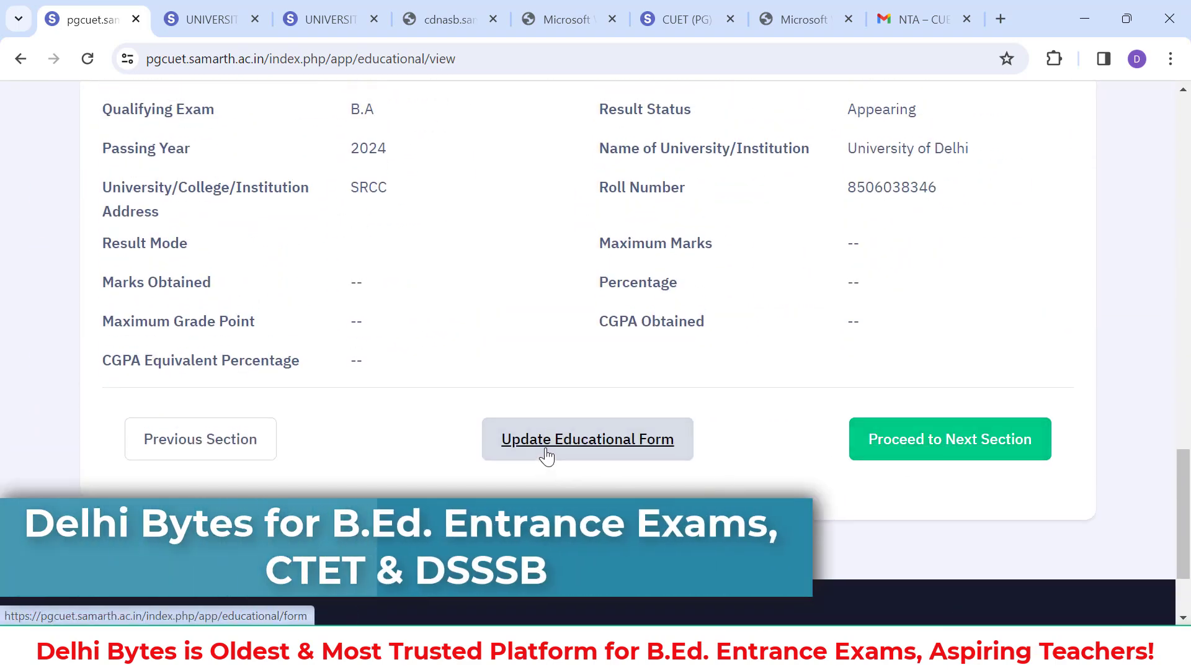
pyautogui.click(876, 437)
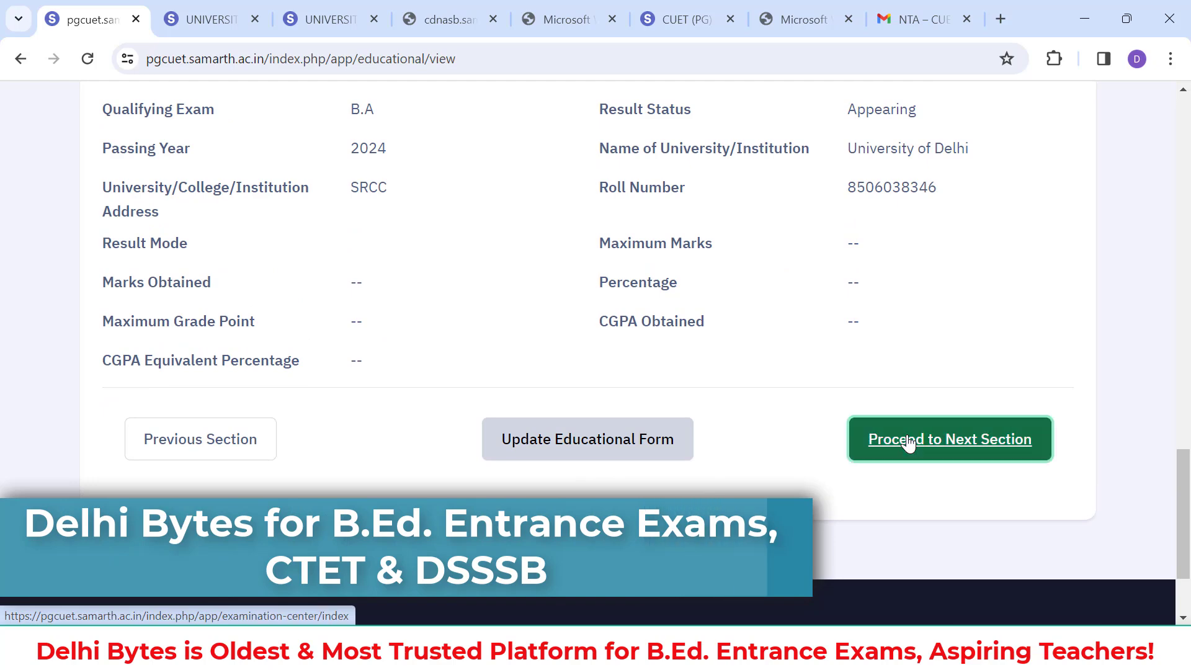
# Step: Advance past the exam centre, programme, test paper and upload reviews to the application preview
pyautogui.scroll(-5, 908, 442)
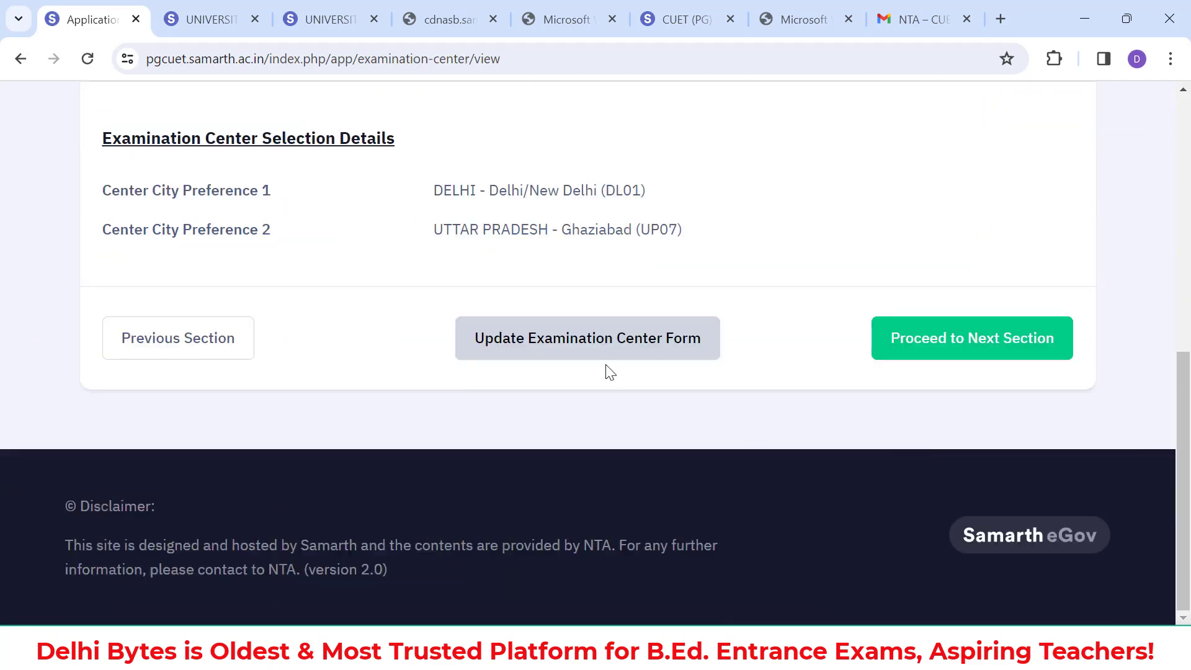
pyautogui.click(978, 338)
pyautogui.scroll(-10, 978, 337)
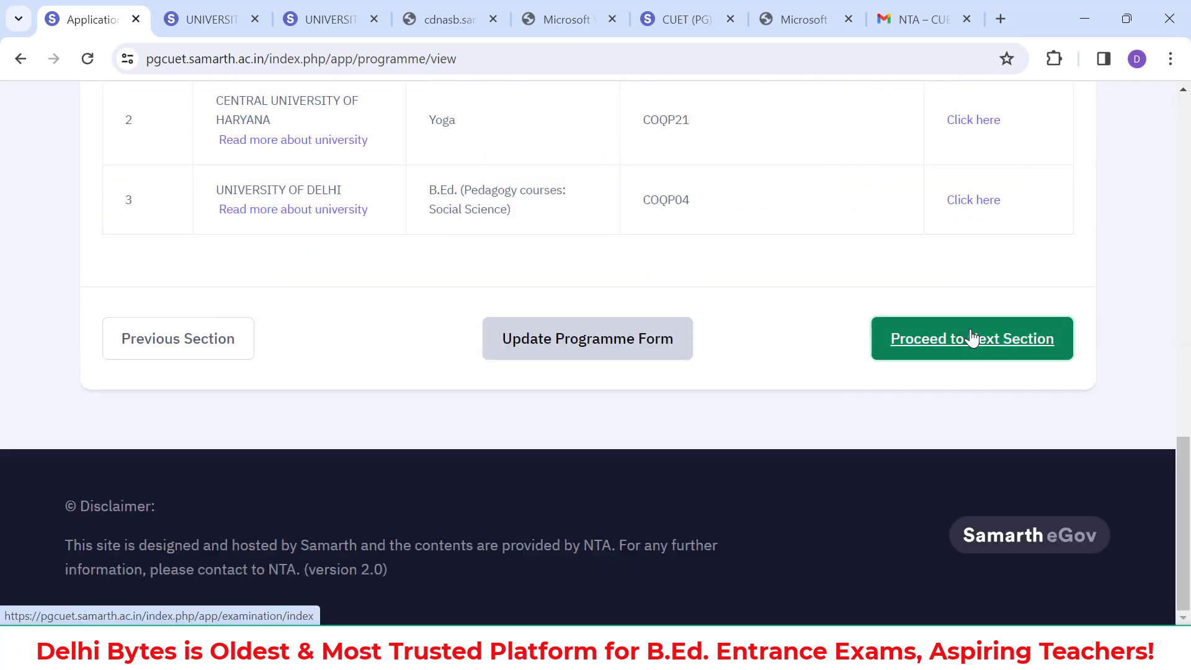
pyautogui.click(972, 338)
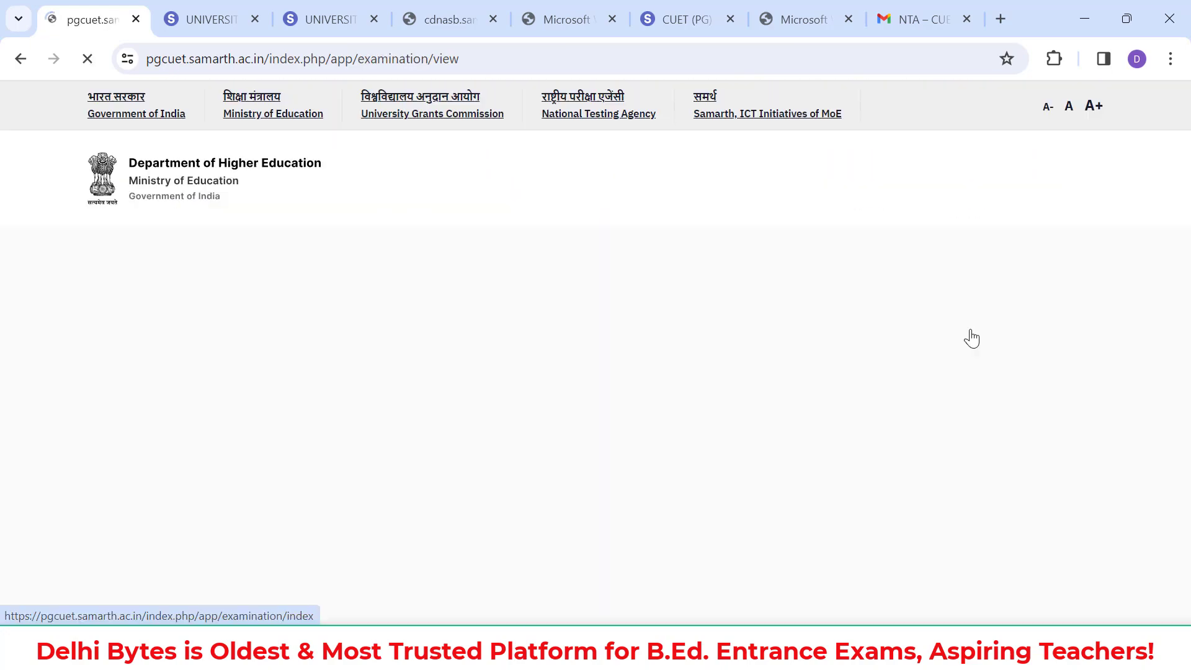
pyautogui.scroll(-10, 971, 338)
pyautogui.click(961, 400)
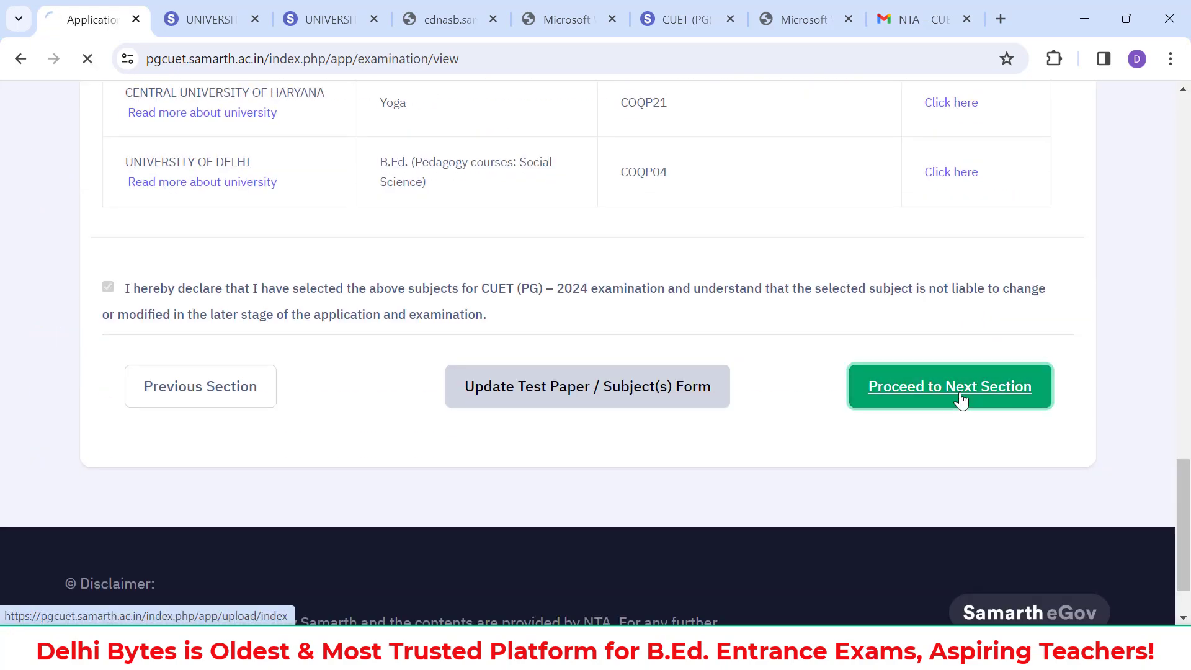
pyautogui.scroll(-10, 676, 486)
pyautogui.click(933, 344)
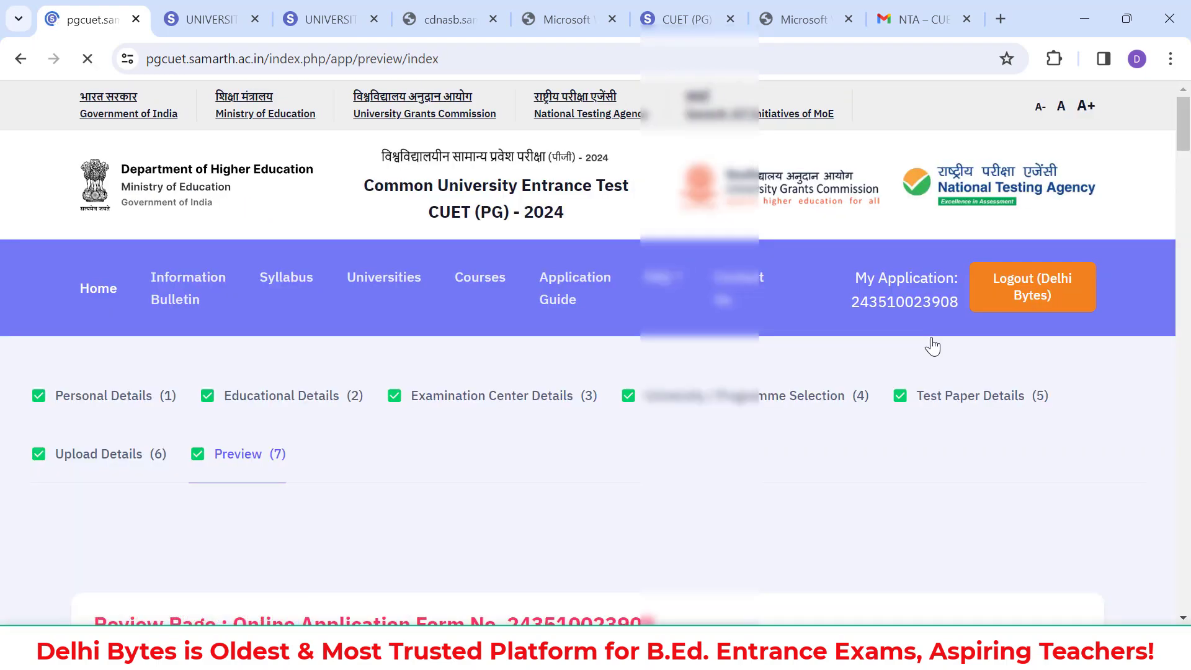
# Step: Attempt Proceed to Payment, then tick the truth declaration and university-sharing consent
pyautogui.scroll(-15, 933, 344)
pyautogui.scroll(-20, 932, 345)
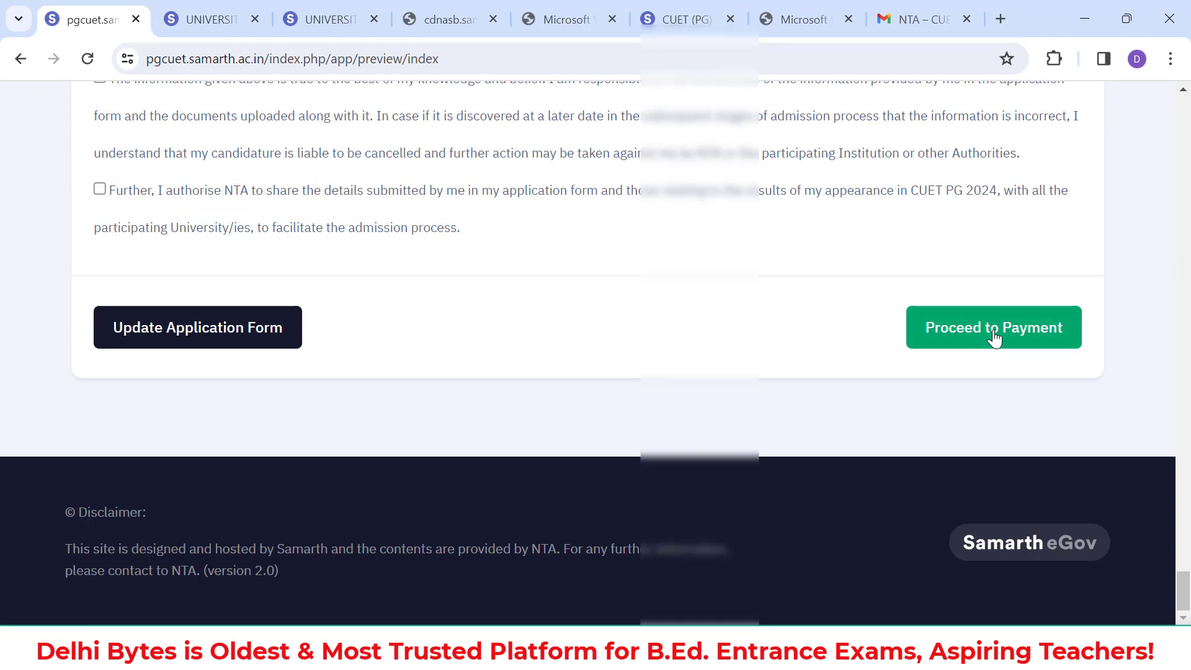
pyautogui.click(995, 335)
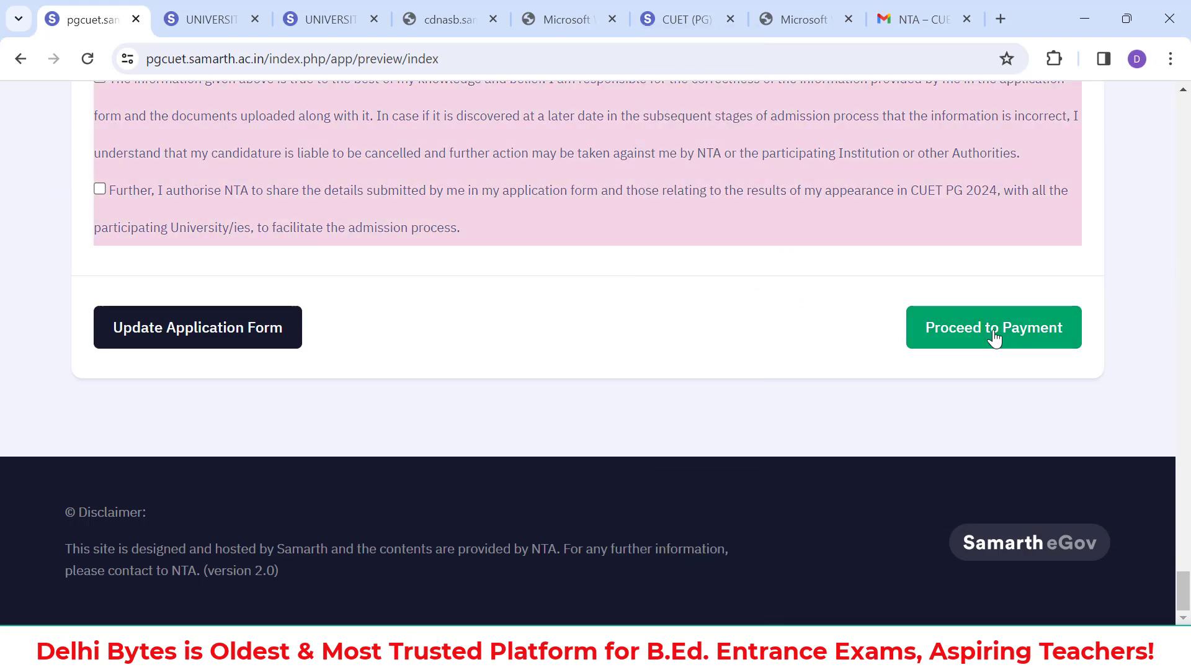
pyautogui.scroll(3, 345, 181)
pyautogui.click(102, 279)
pyautogui.click(97, 395)
# Step: Tick the programme selection, category, gender and mother's name confirmation items
pyautogui.scroll(3, 96, 400)
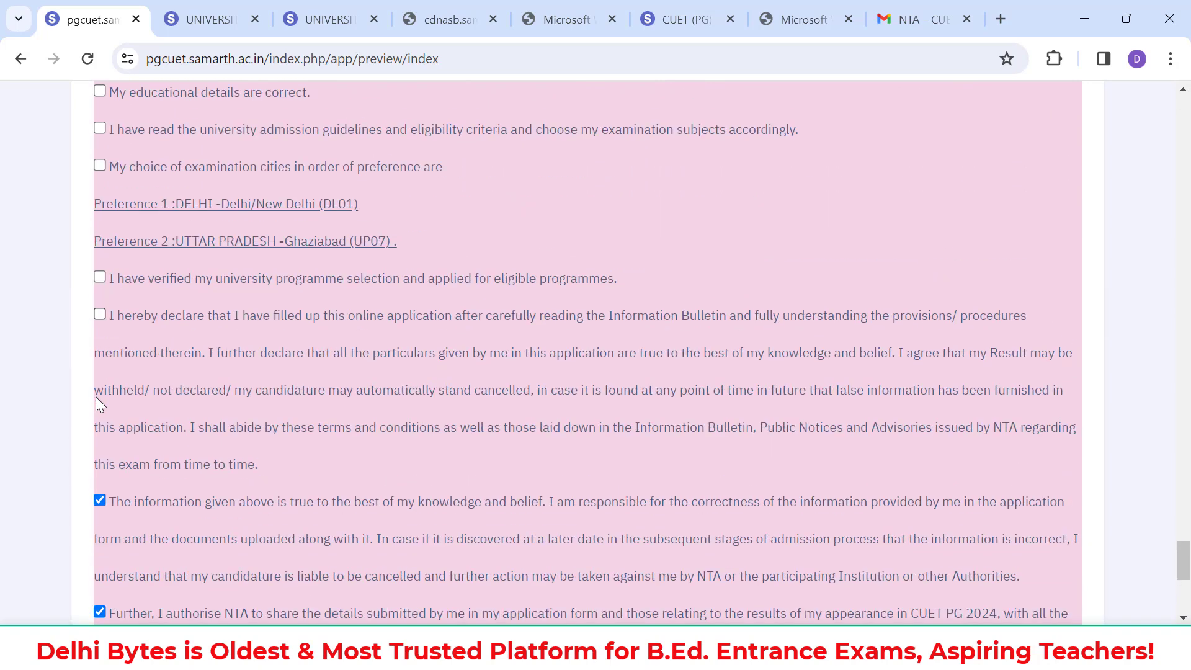
pyautogui.click(95, 280)
pyautogui.scroll(2, 94, 283)
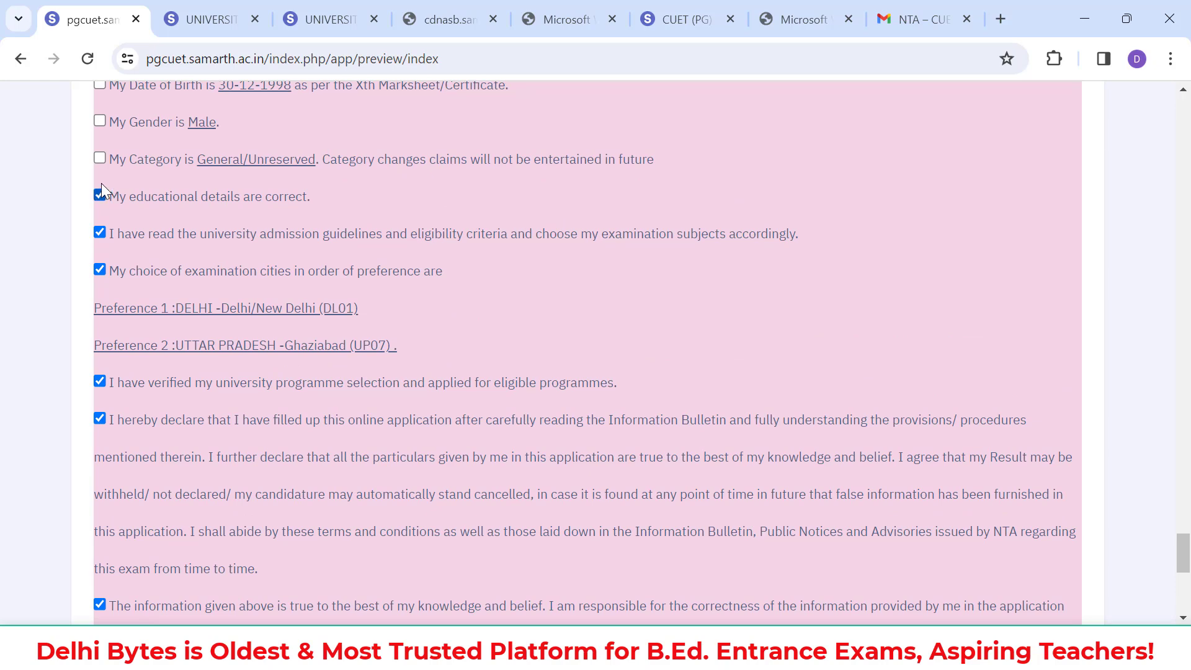
pyautogui.click(99, 127)
pyautogui.click(96, 155)
pyautogui.scroll(2, 96, 153)
pyautogui.click(99, 165)
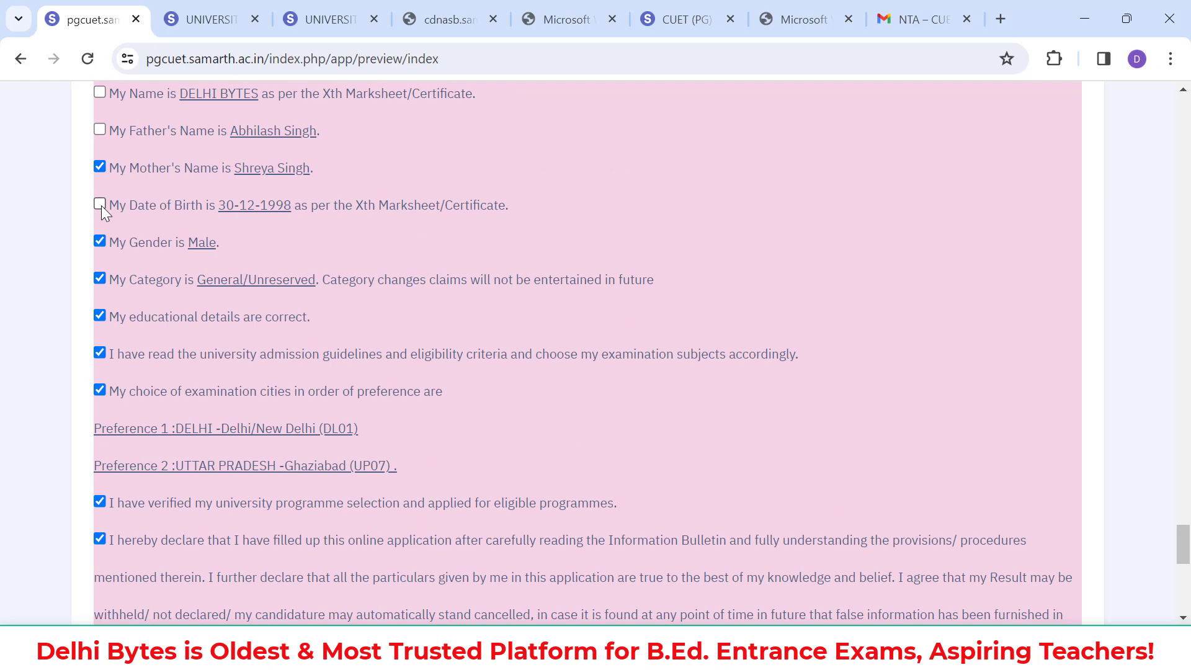
# Step: Submit the application for payment and accept the final-submit warning
pyautogui.scroll(1, 98, 131)
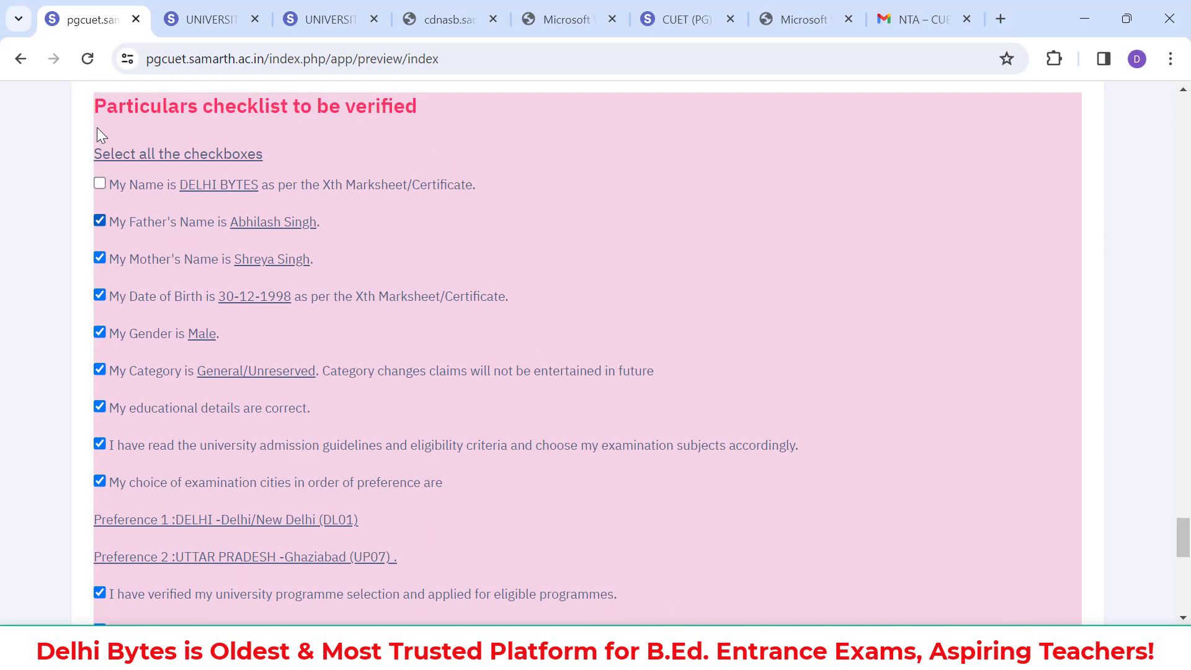
pyautogui.scroll(3, 210, 167)
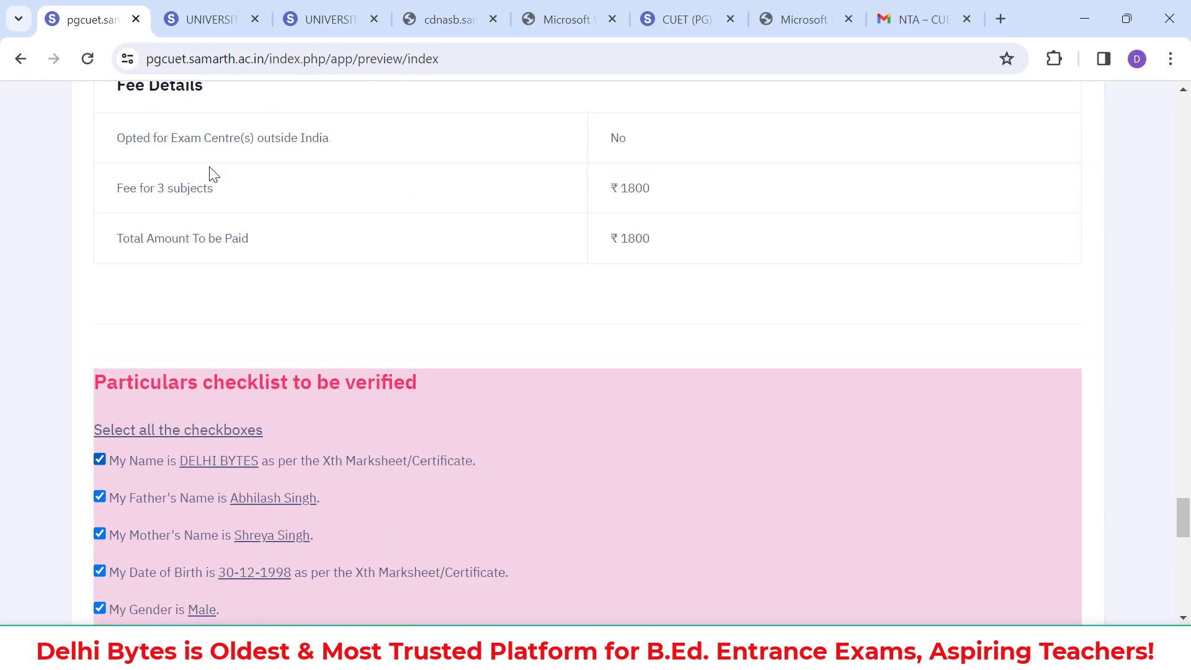
pyautogui.scroll(-11, 209, 167)
pyautogui.scroll(2, 210, 166)
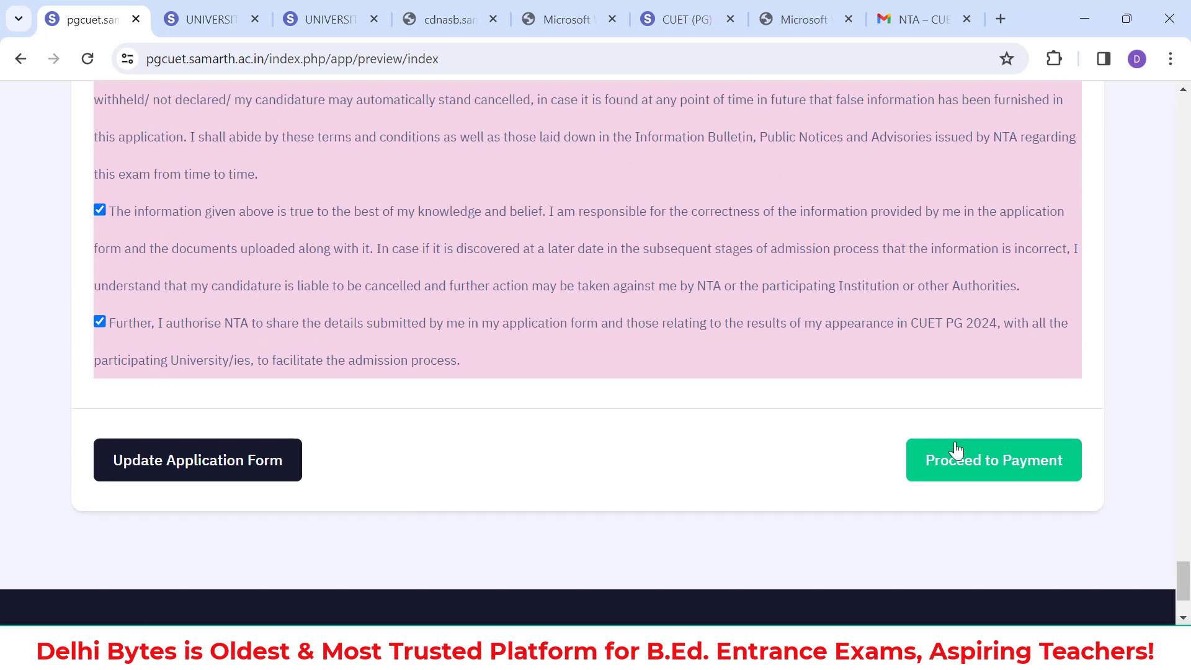
pyautogui.click(971, 469)
pyautogui.click(677, 209)
# Step: Review the ₹1800 registration fee details and choose State Bank of India (SBI) to pay
pyautogui.scroll(-8, 681, 213)
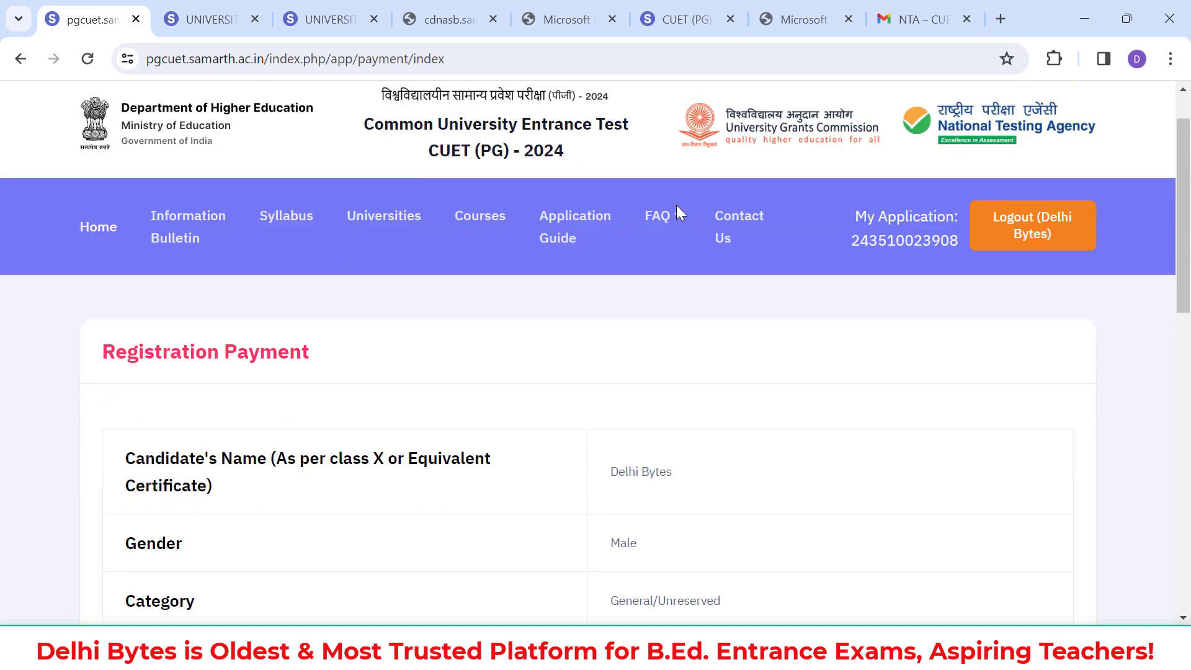
pyautogui.scroll(1, 682, 212)
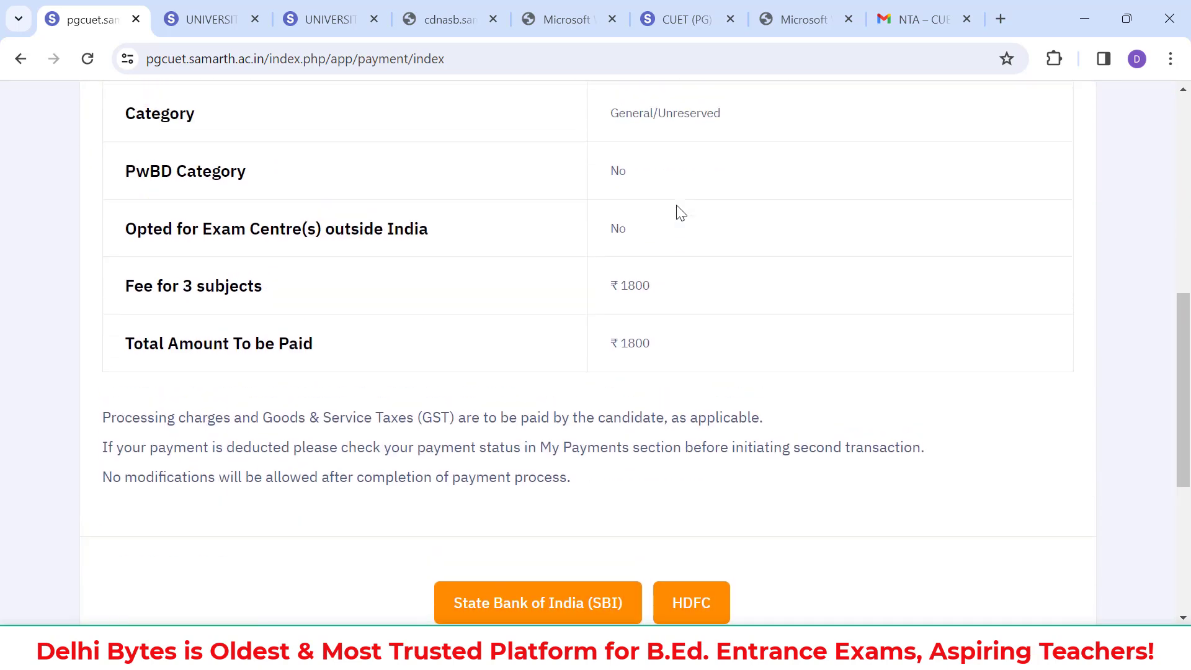
pyautogui.scroll(1, 681, 213)
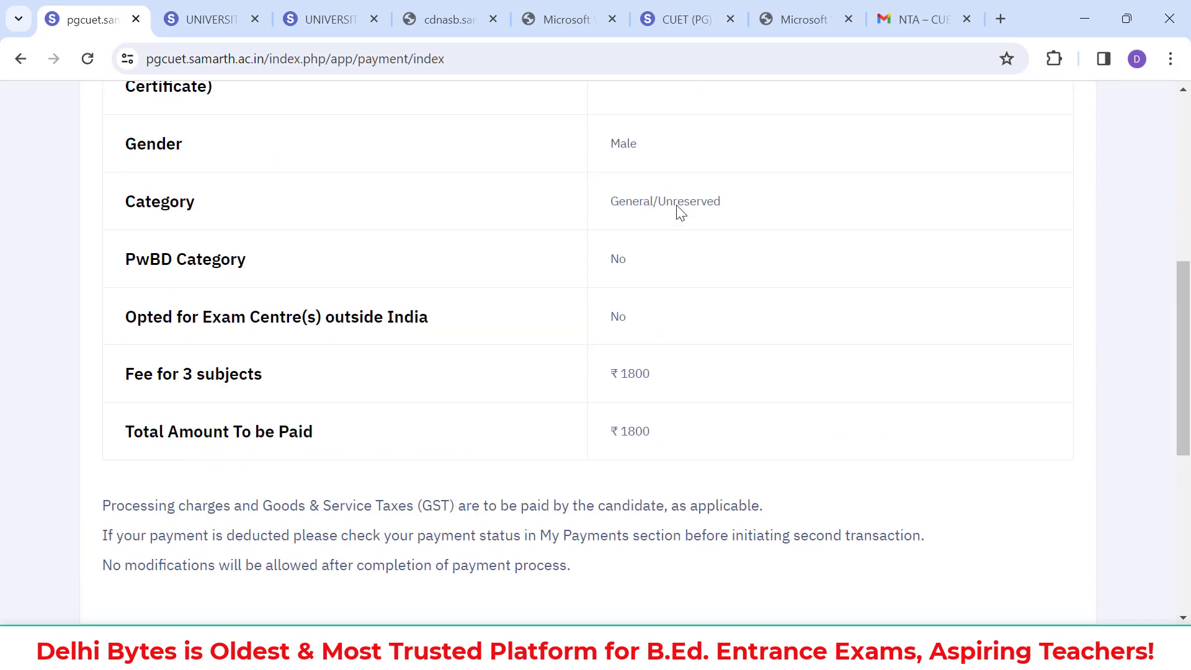
pyautogui.scroll(-1, 682, 213)
pyautogui.scroll(4, 681, 213)
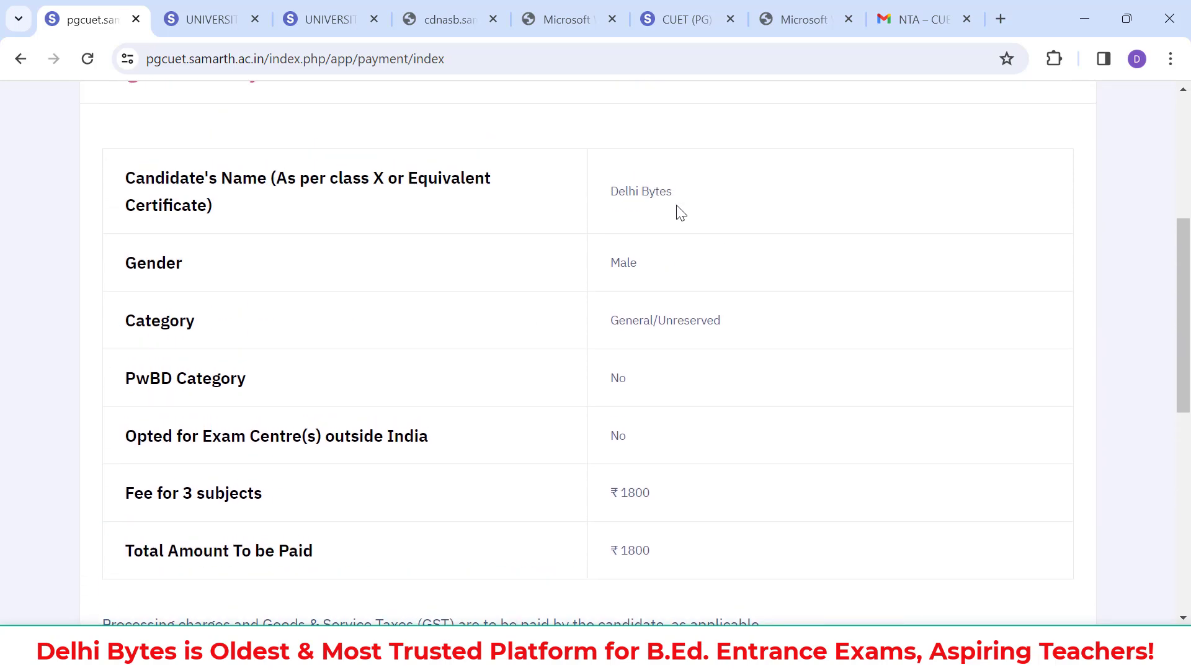
pyautogui.scroll(-4, 681, 213)
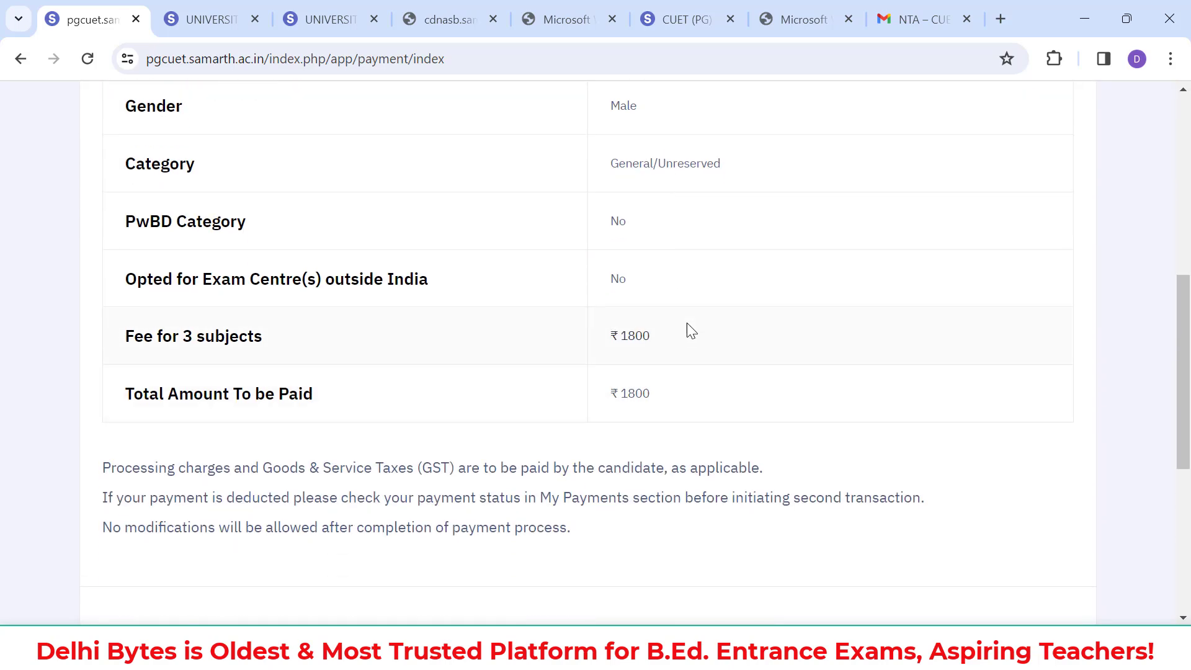
pyautogui.scroll(-3, 689, 335)
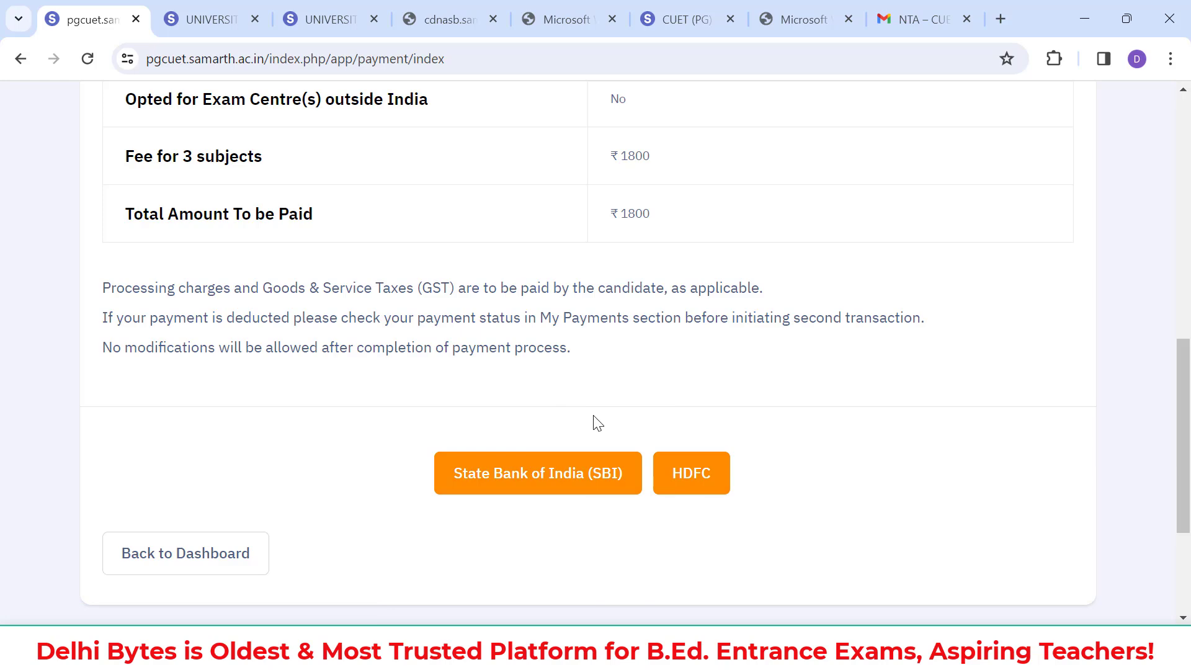
pyautogui.scroll(8, 595, 422)
pyautogui.scroll(-8, 593, 420)
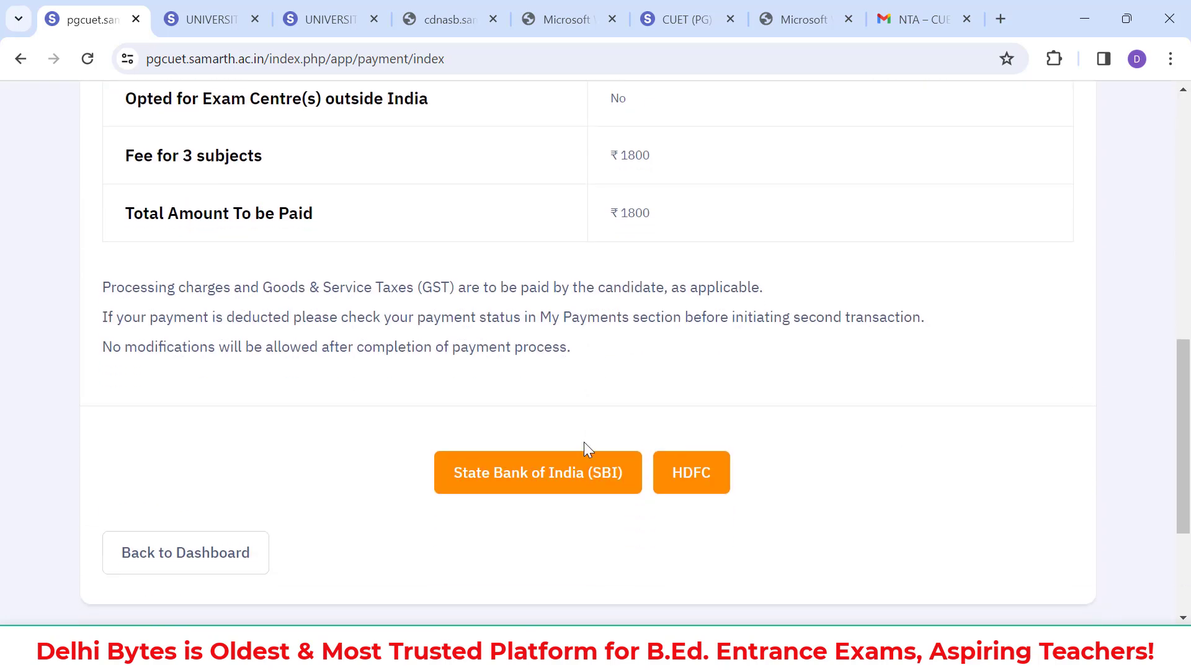
pyautogui.click(556, 479)
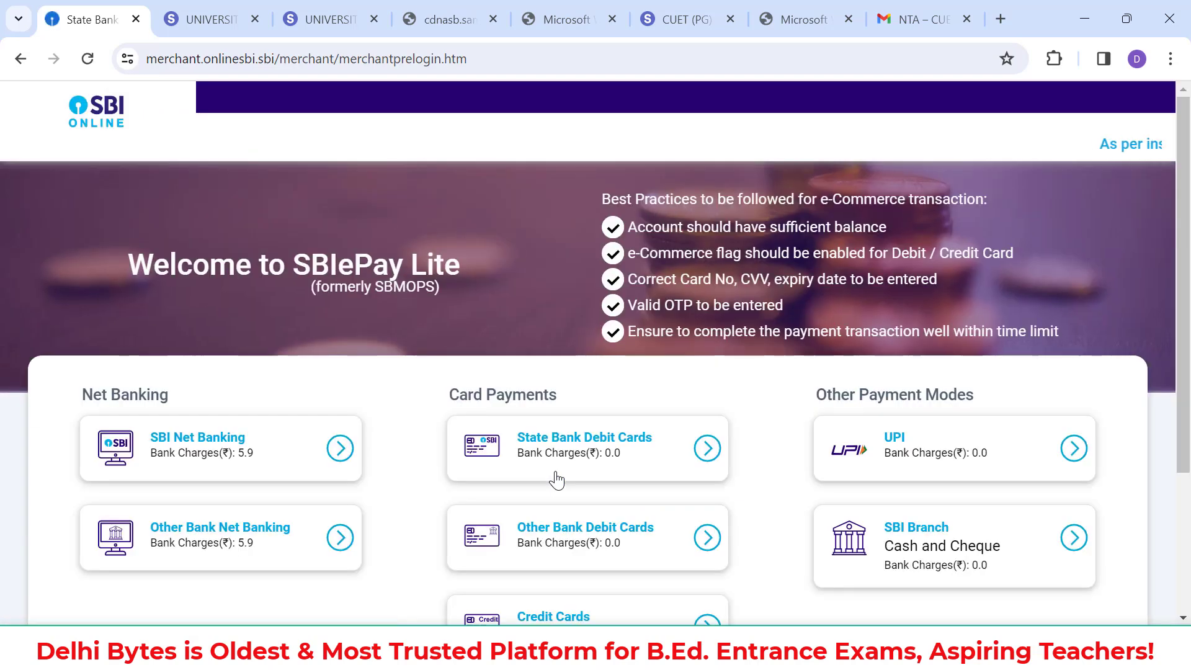
# Step: Scroll SBIePay Lite to view the net banking, card, UPI and branch cash payment modes
pyautogui.scroll(-1, 556, 479)
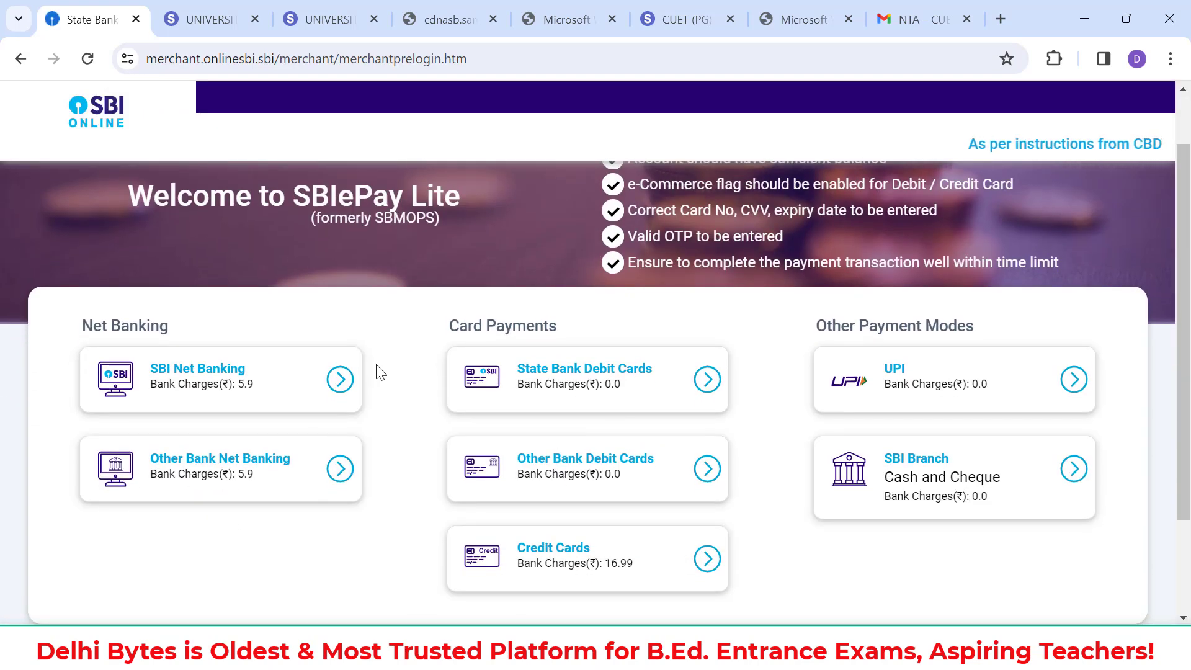
pyautogui.scroll(-2, 575, 526)
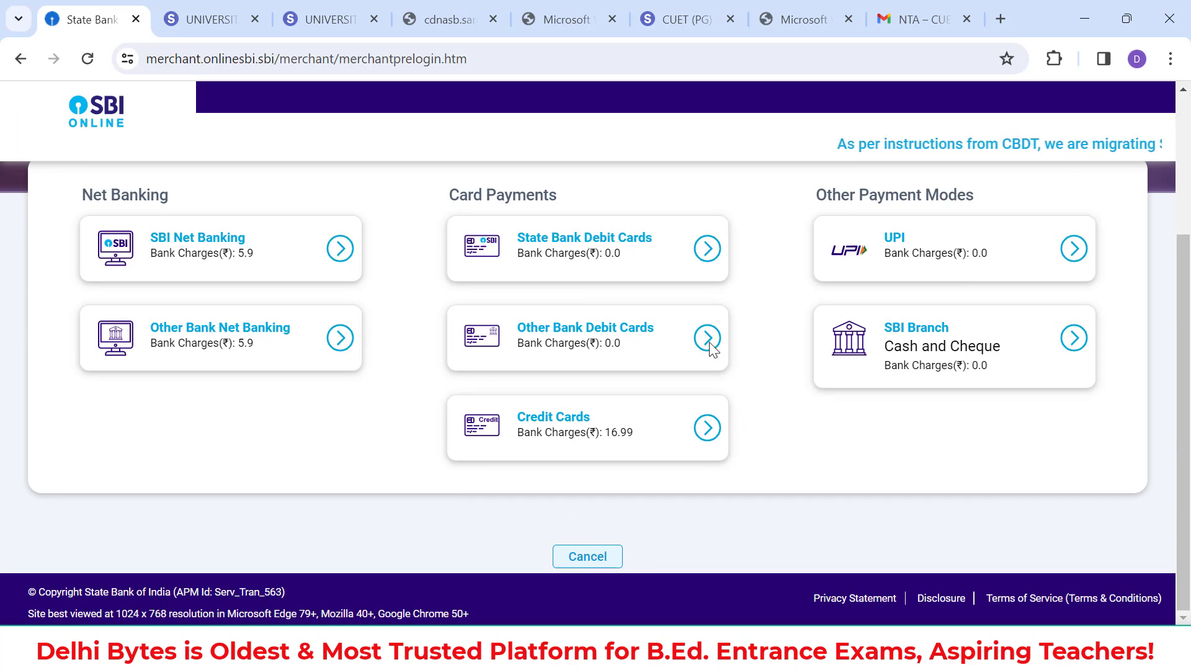